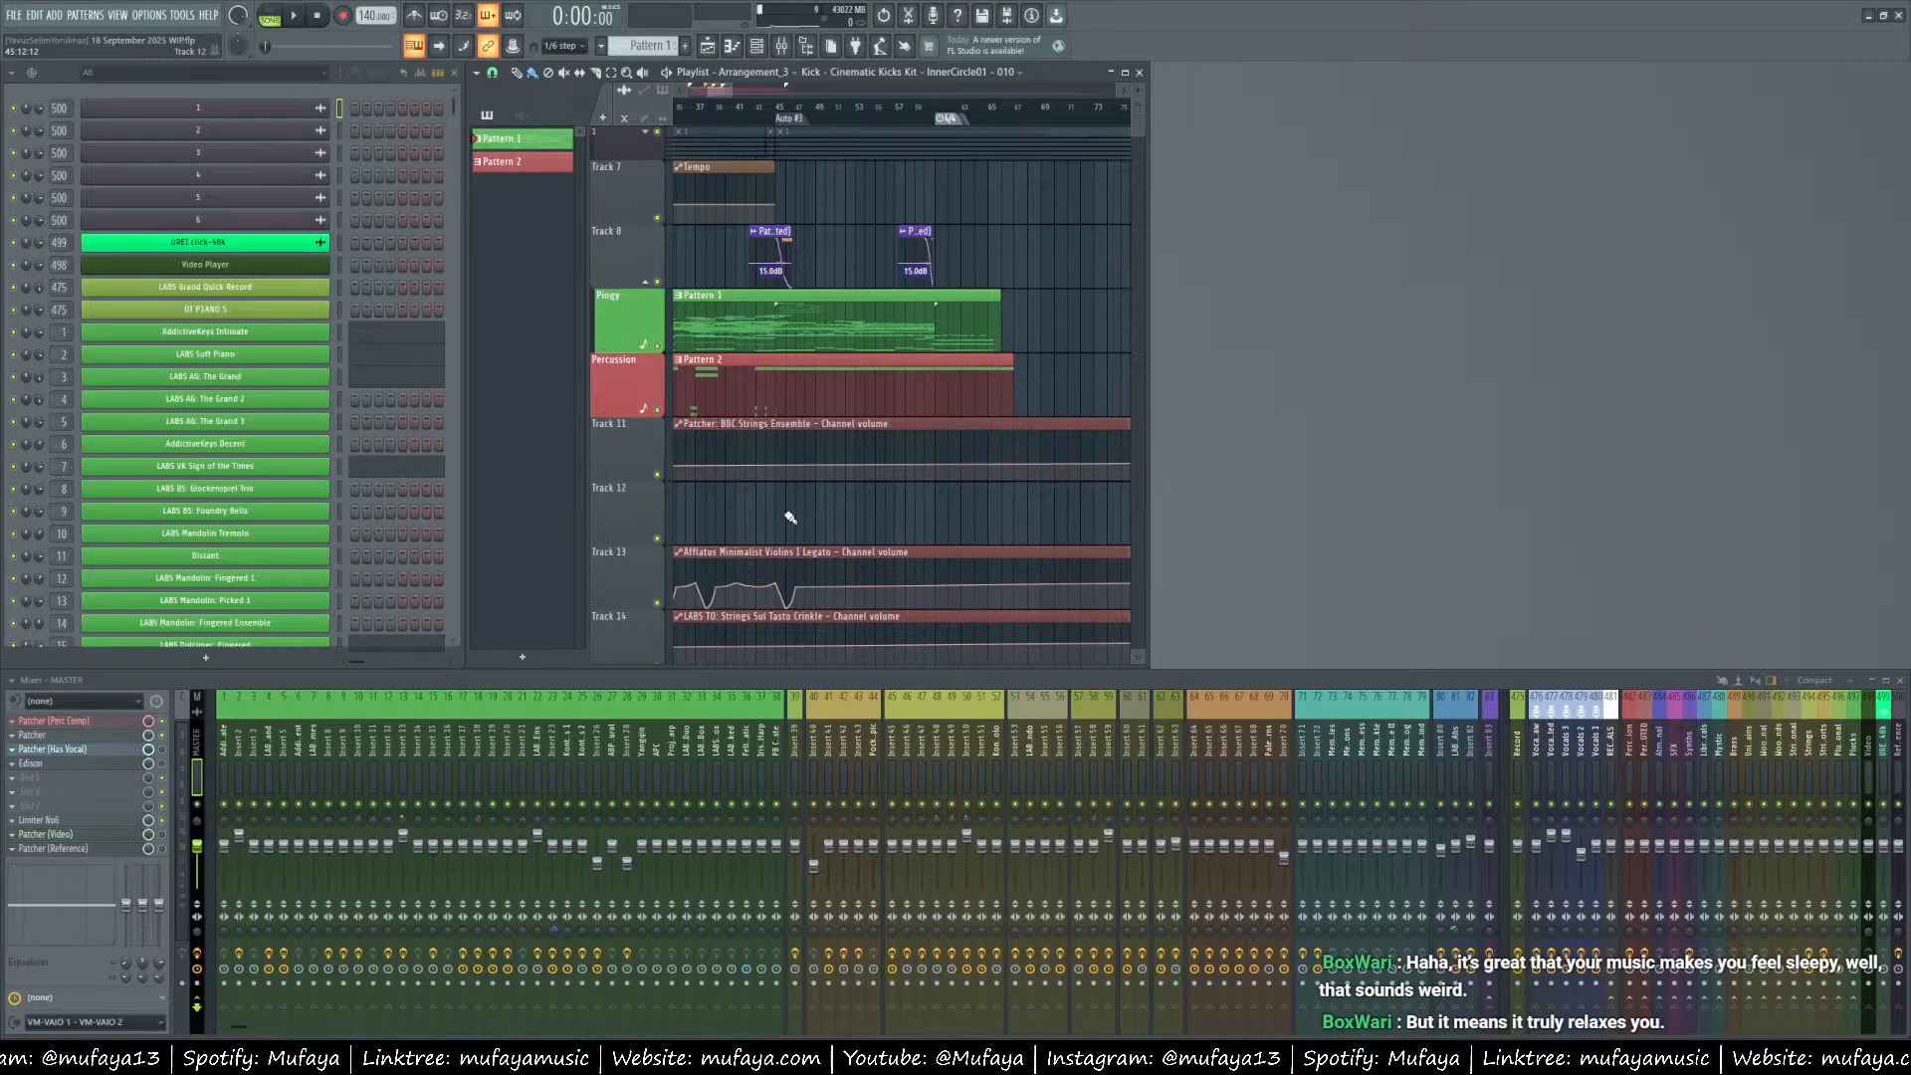
Open the Pattern 1 clip in the piano roll and look over its notes and the playlist's automation tracks.
scroll(1041, 197, down, 3)
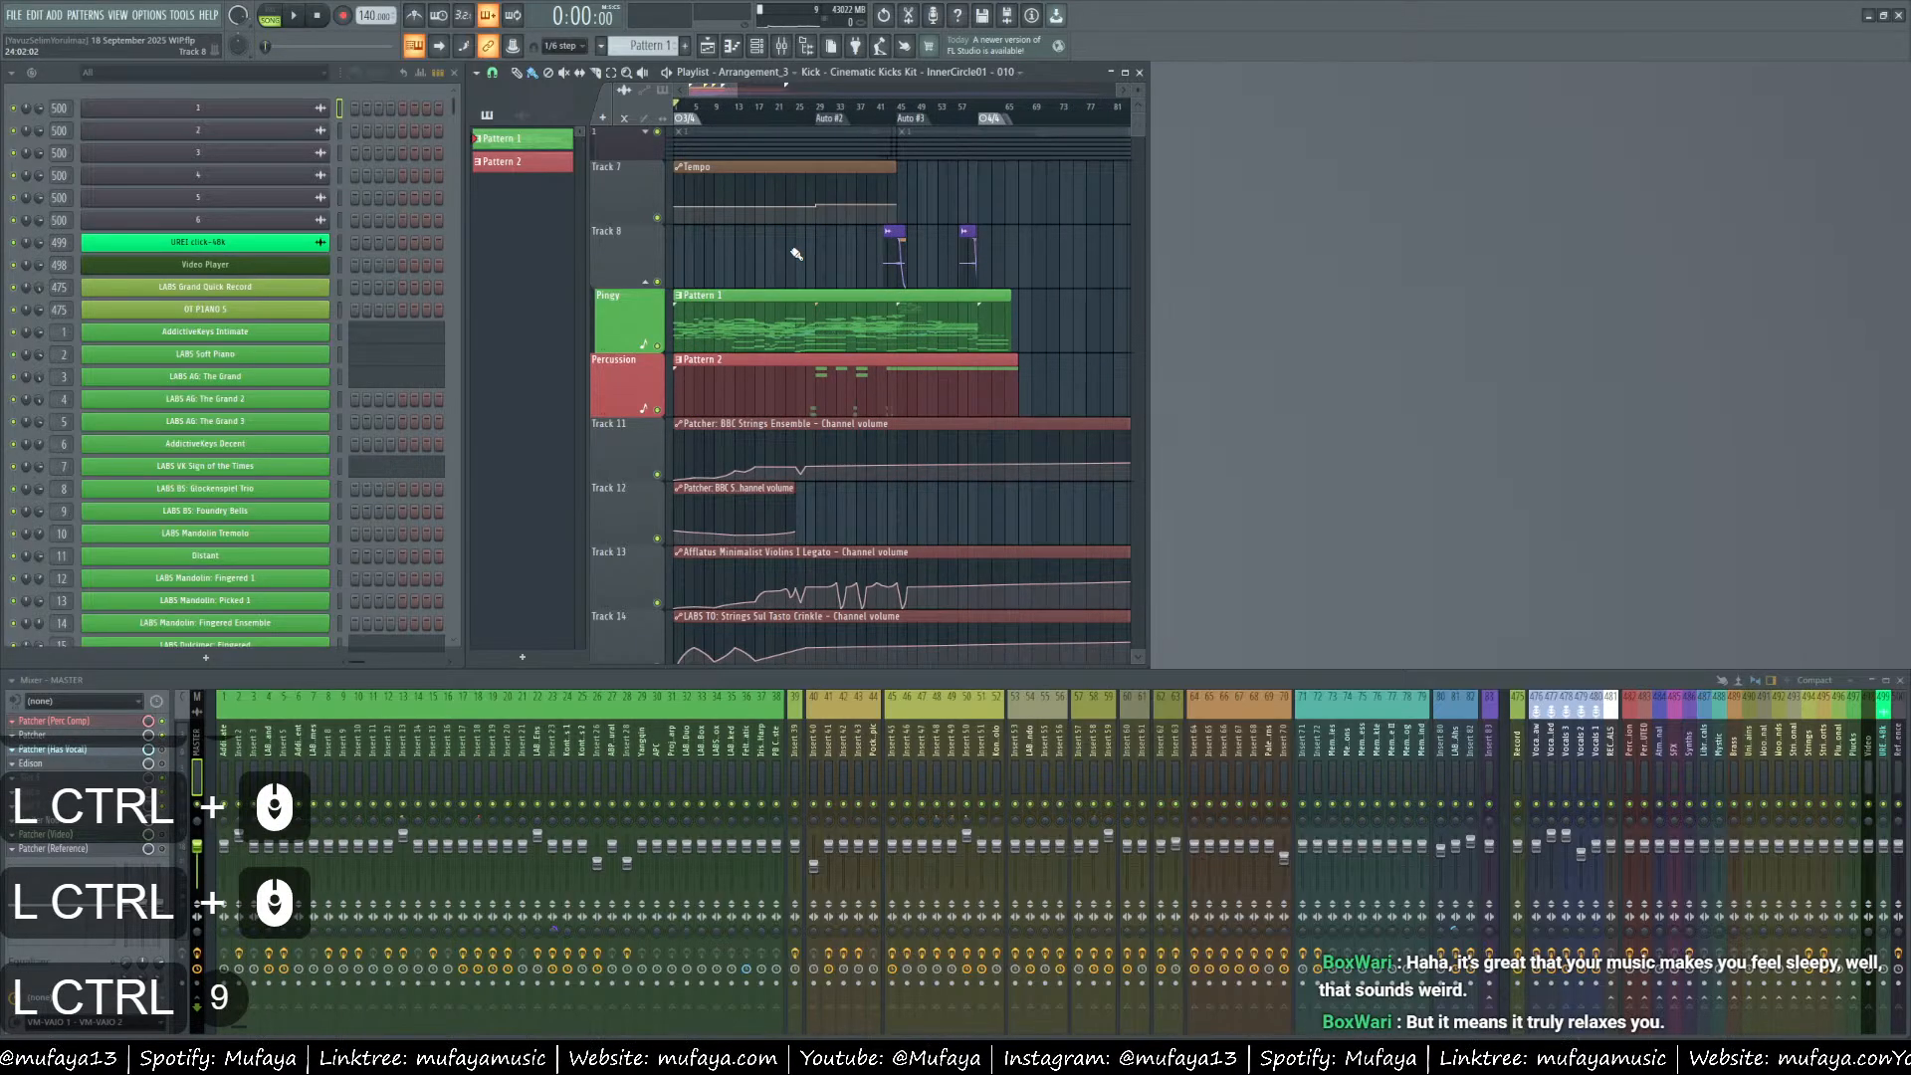
scroll(801, 279, down, 2)
scroll(811, 328, up, 2)
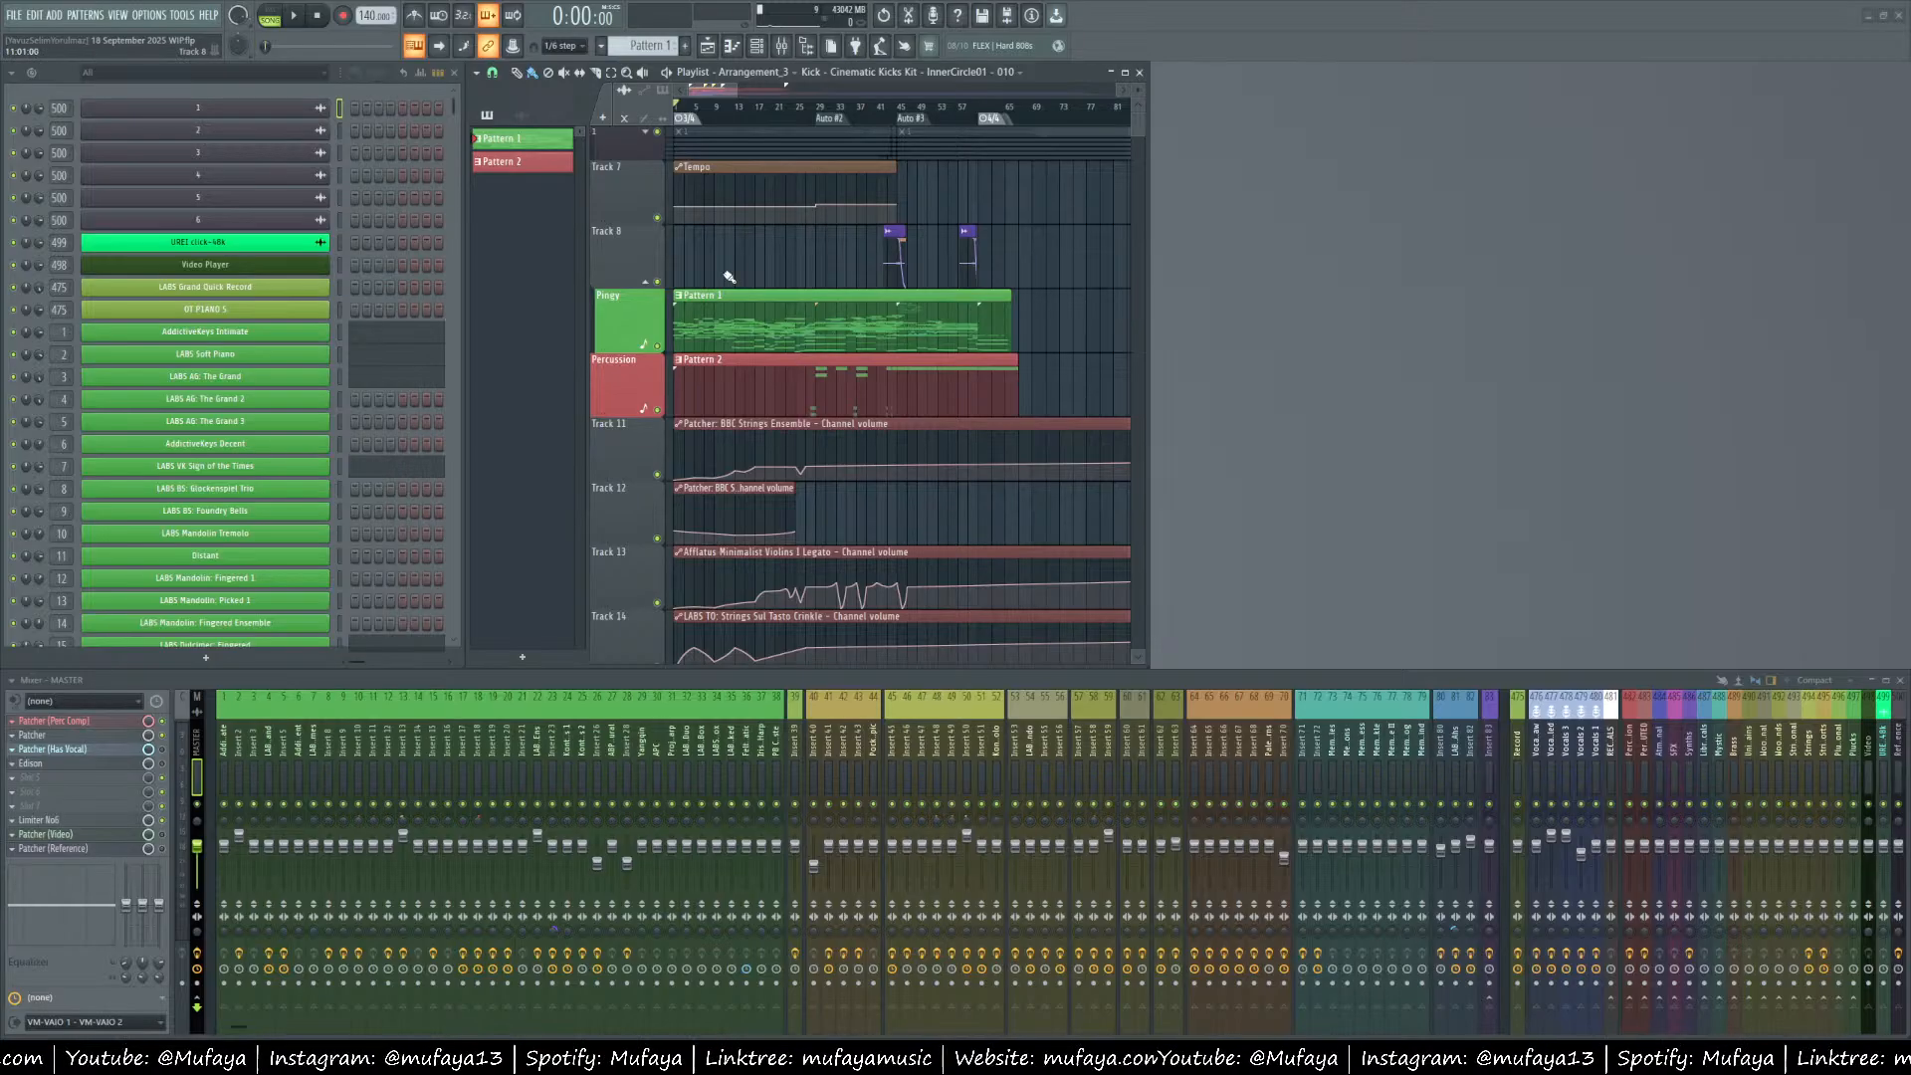
double_click(799, 330)
scroll(1488, 360, down, 16)
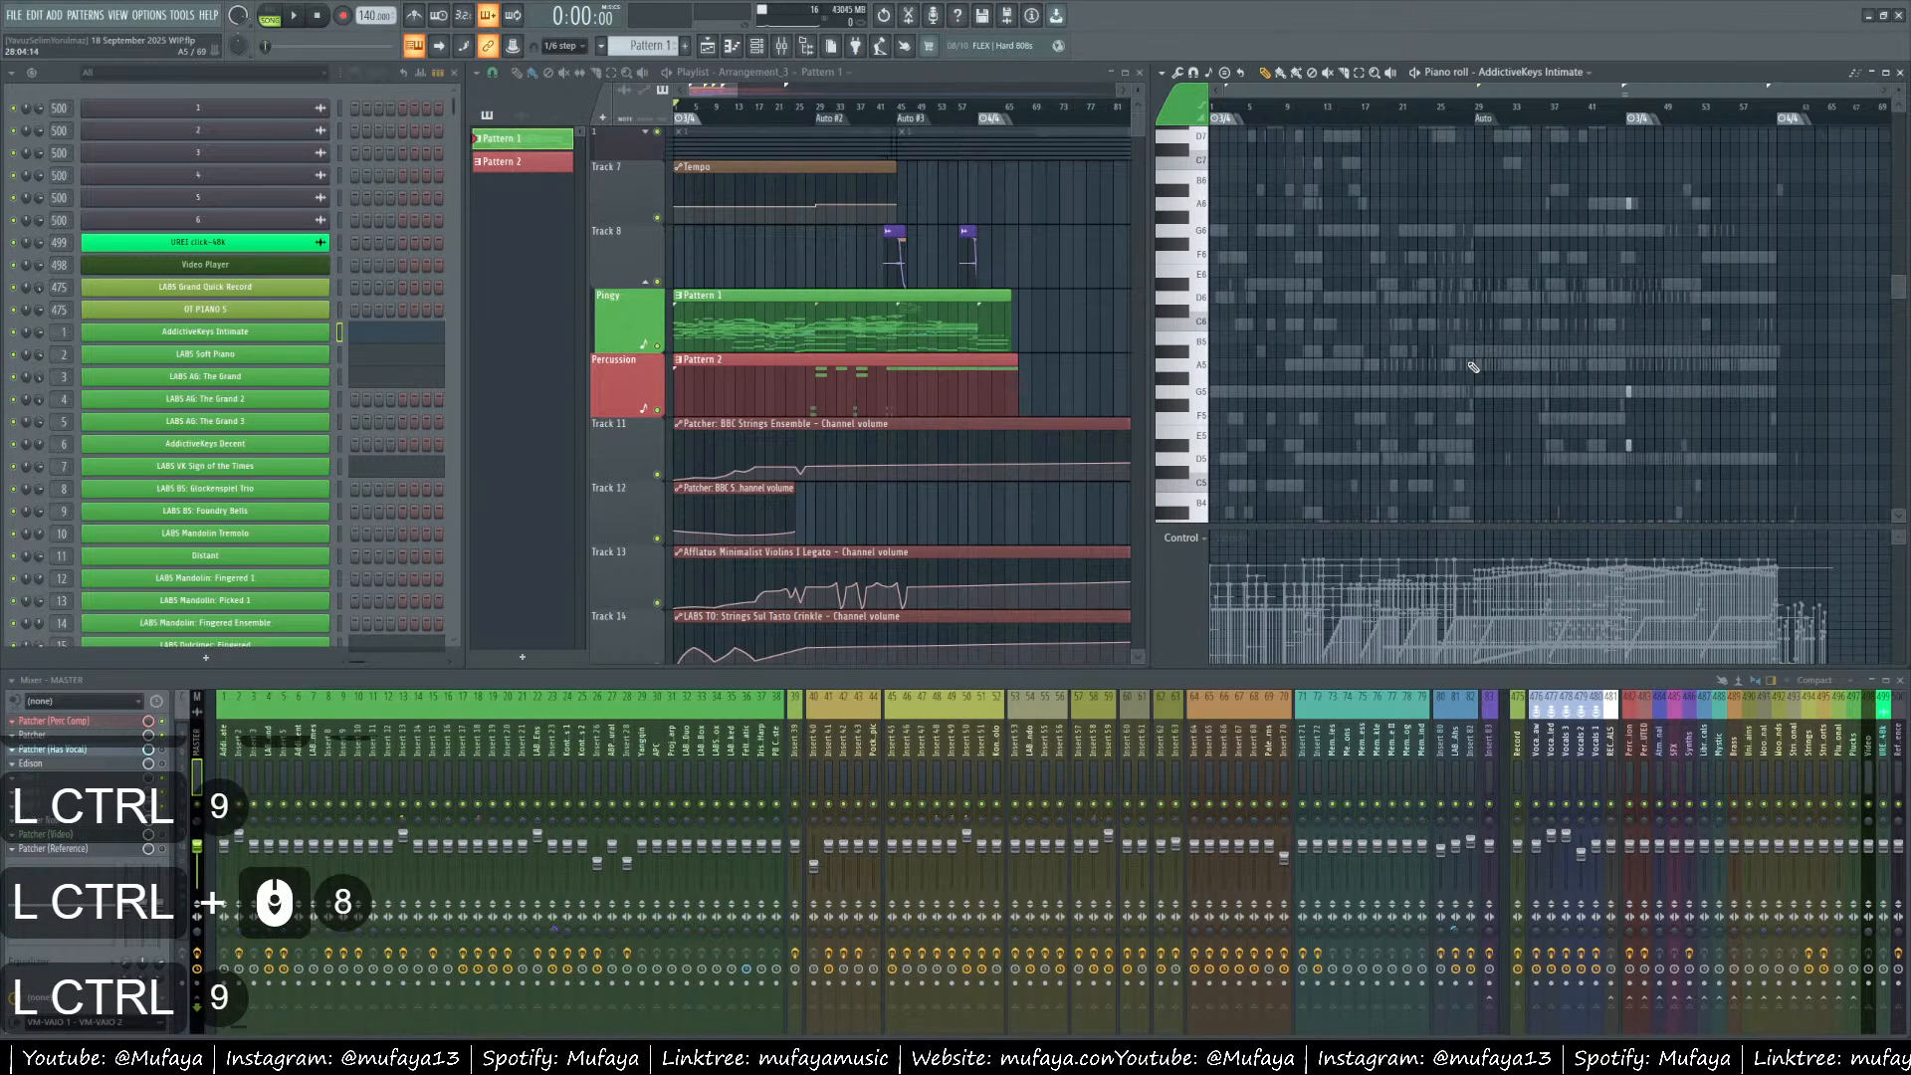
scroll(760, 386, down, 9)
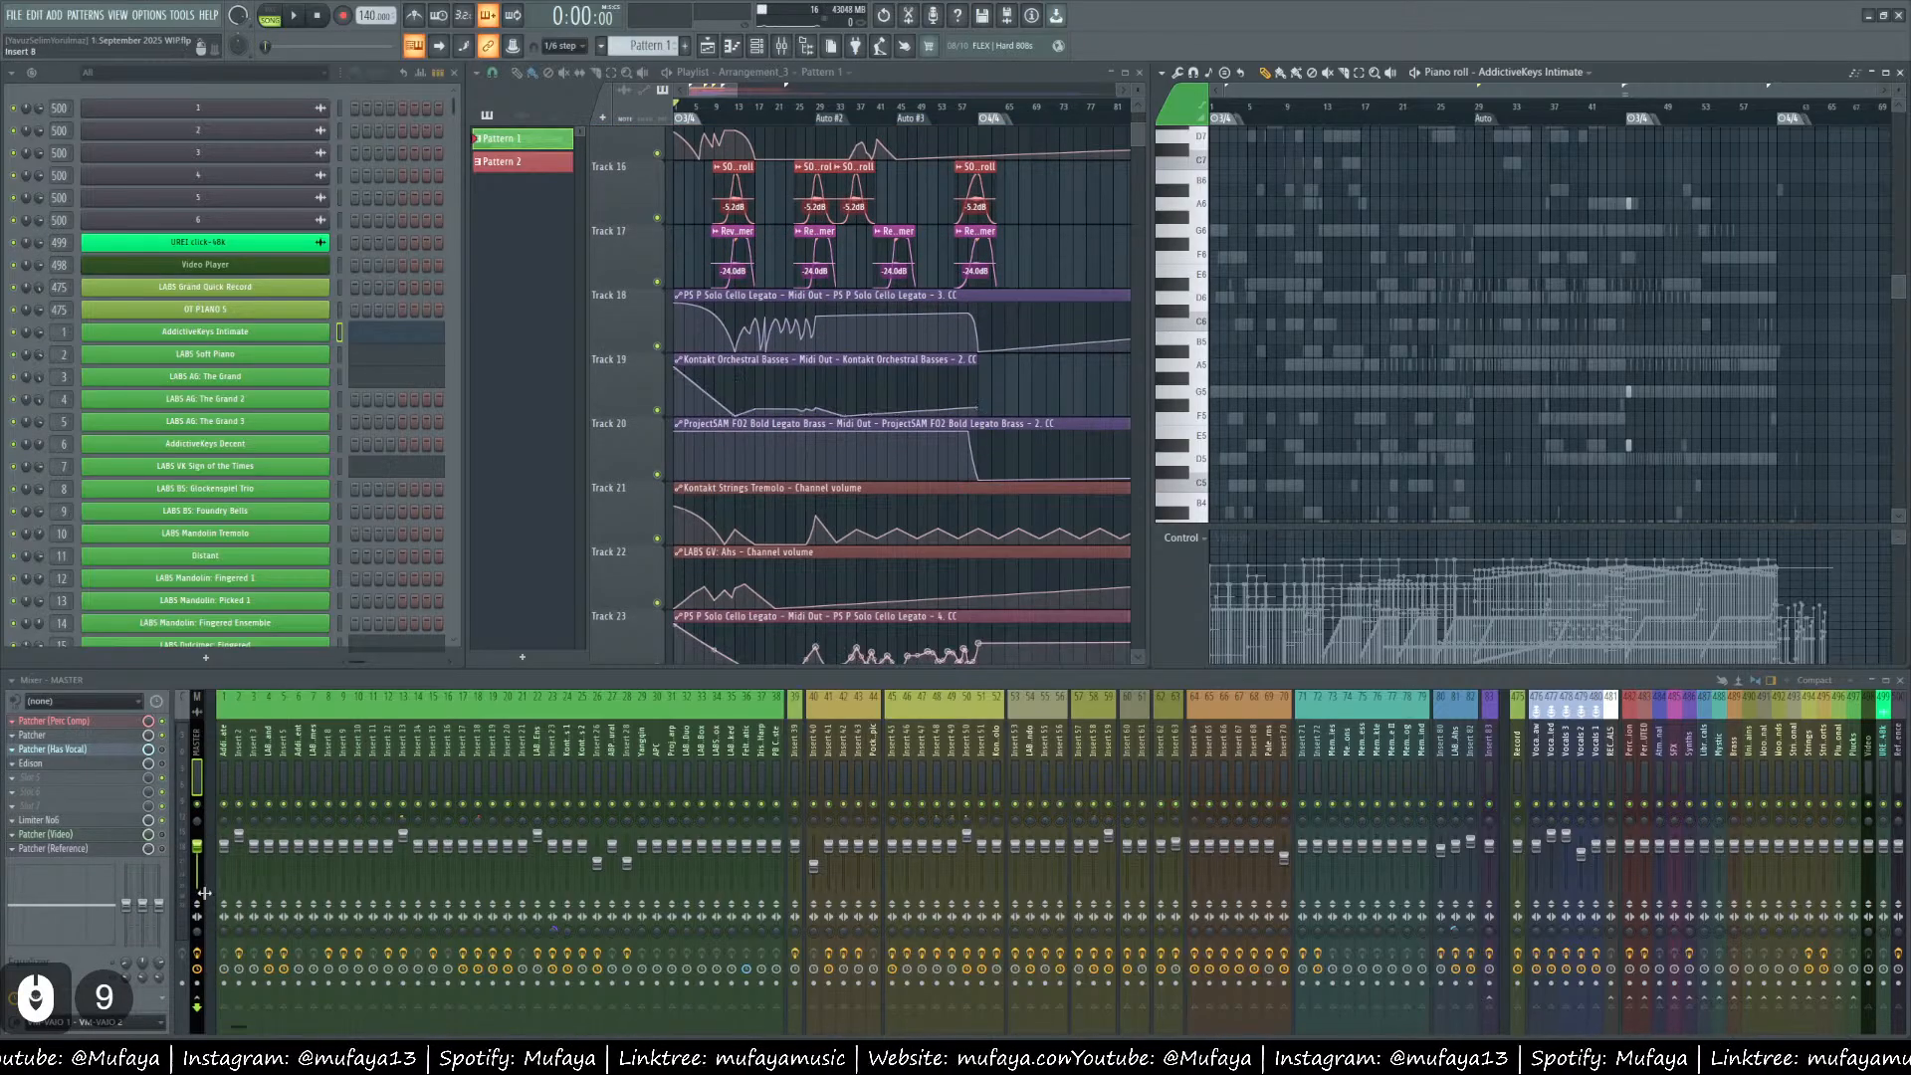
Switch to Chrome and open the channel page at youtube.com/mufaya.
click(85, 1055)
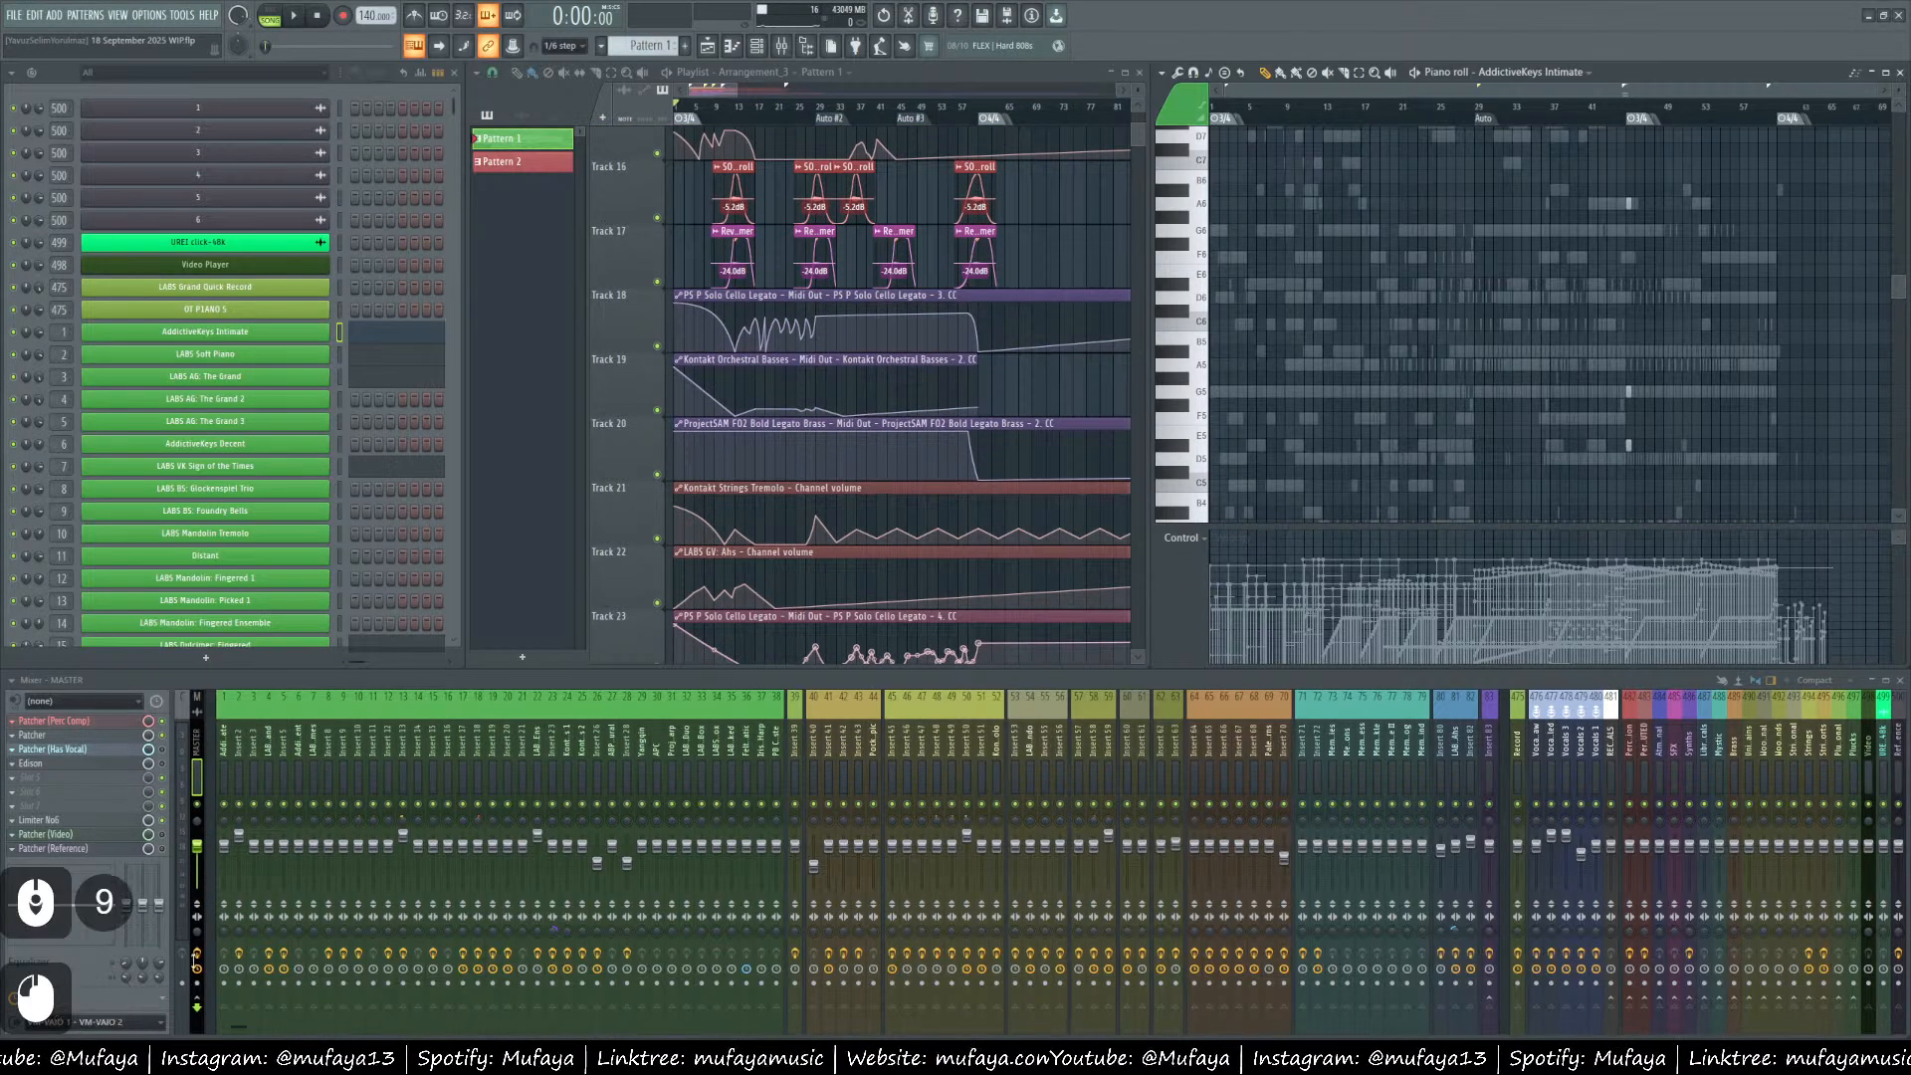
click(958, 570)
click(1037, 150)
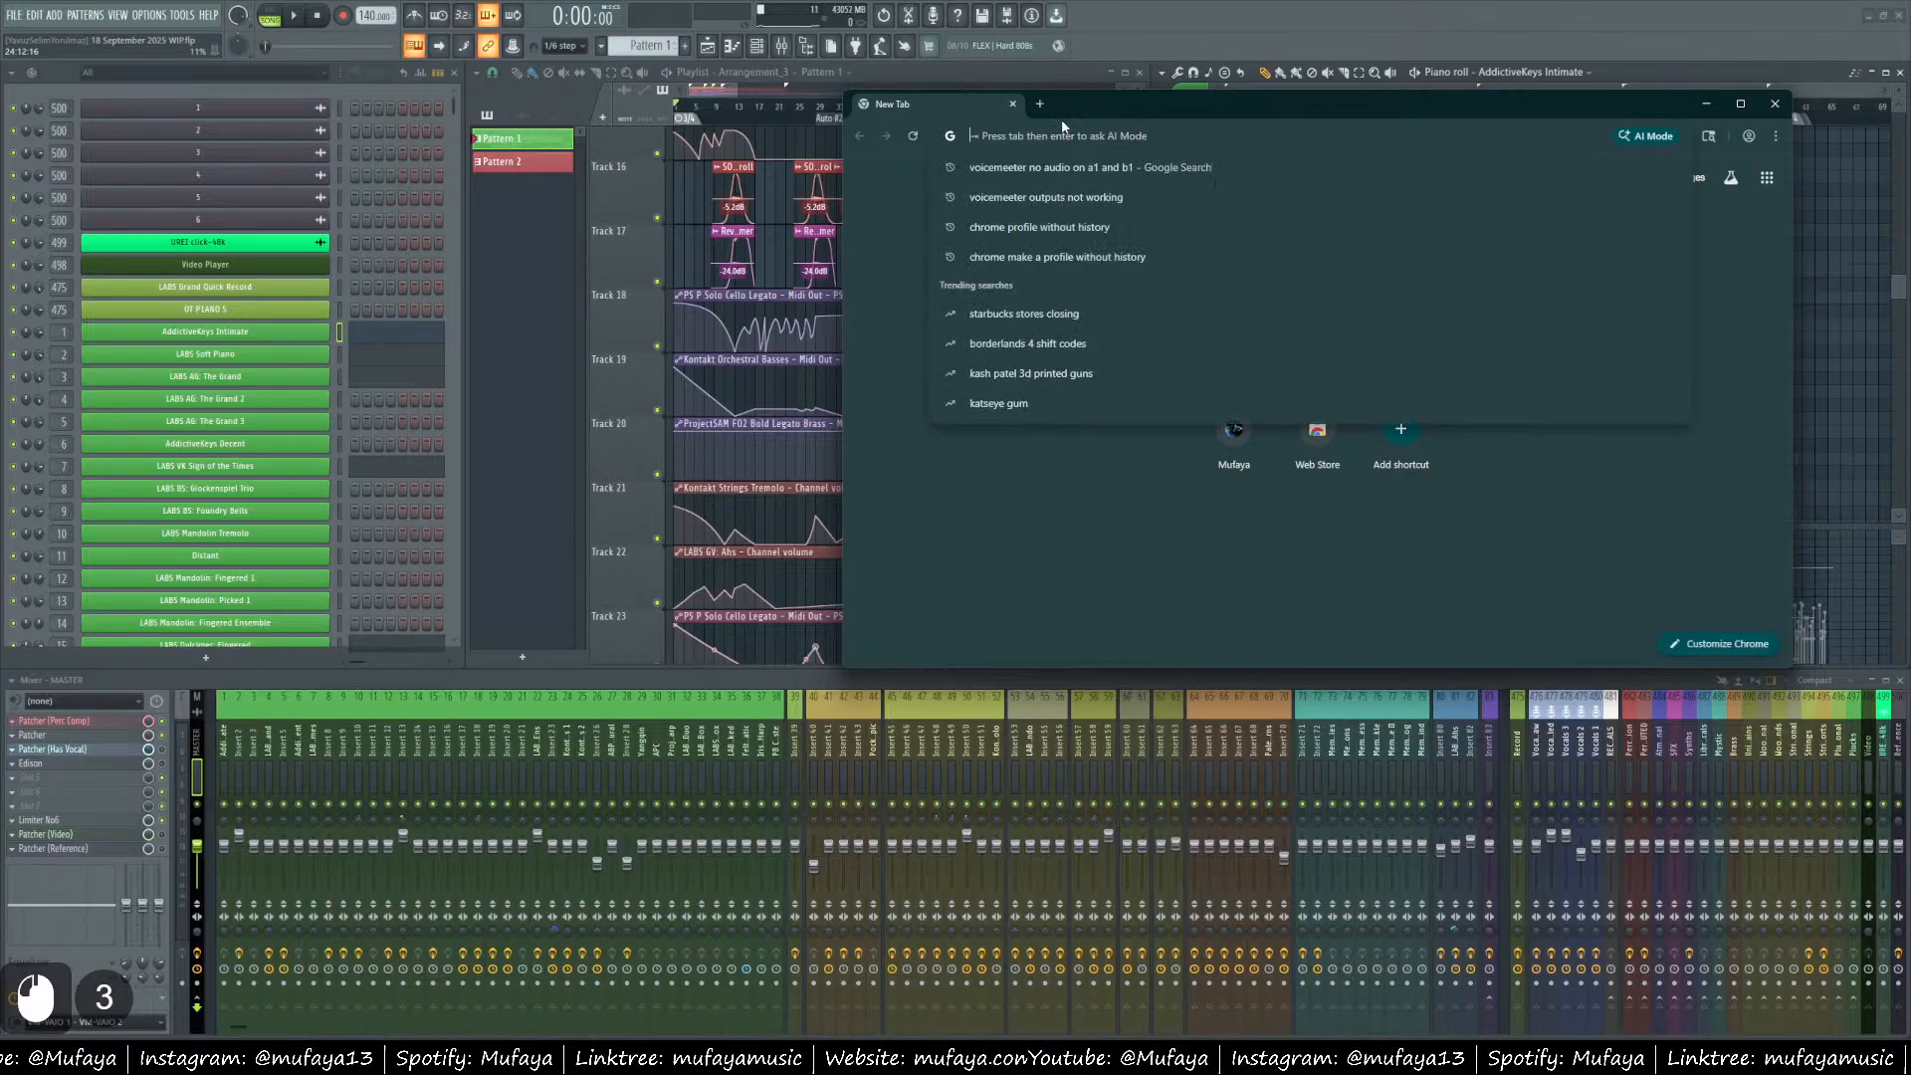
click(1055, 146)
click(1050, 137)
text(youtube)
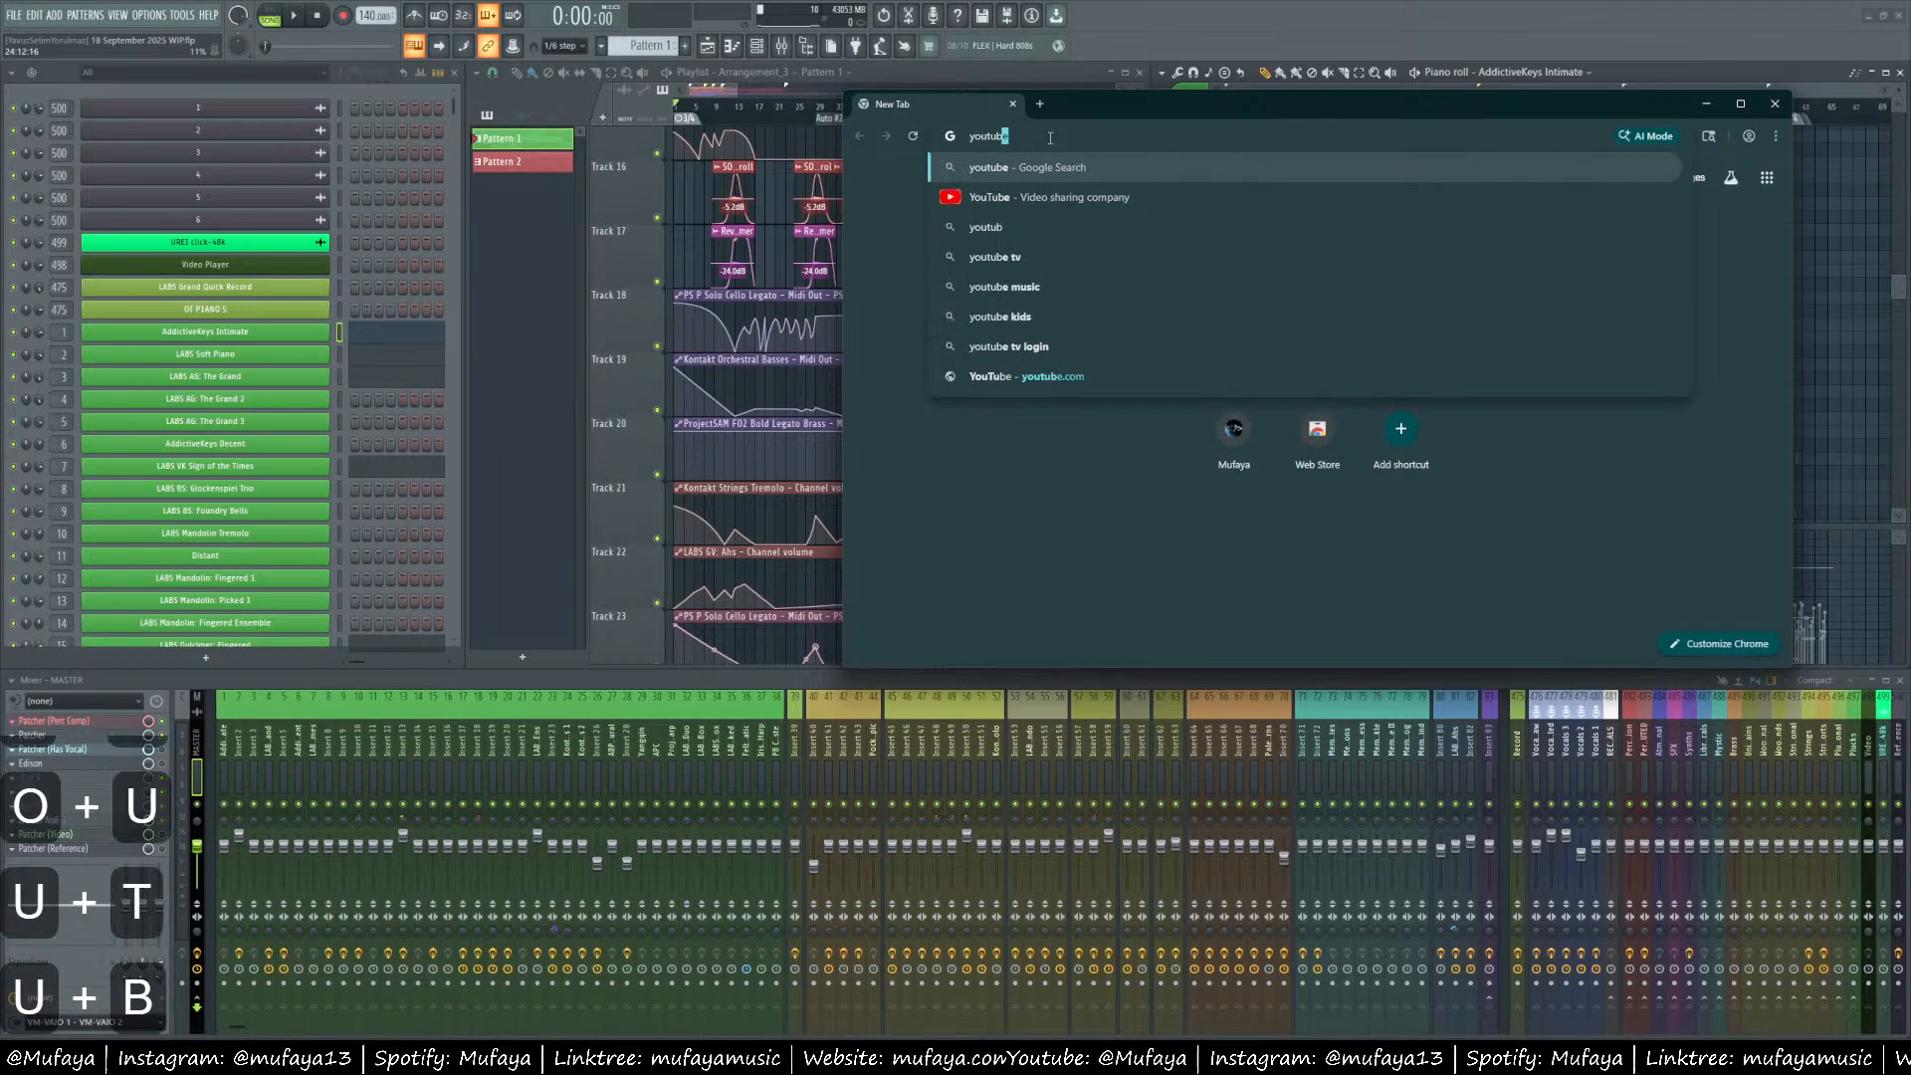
text(.com/mufaya)
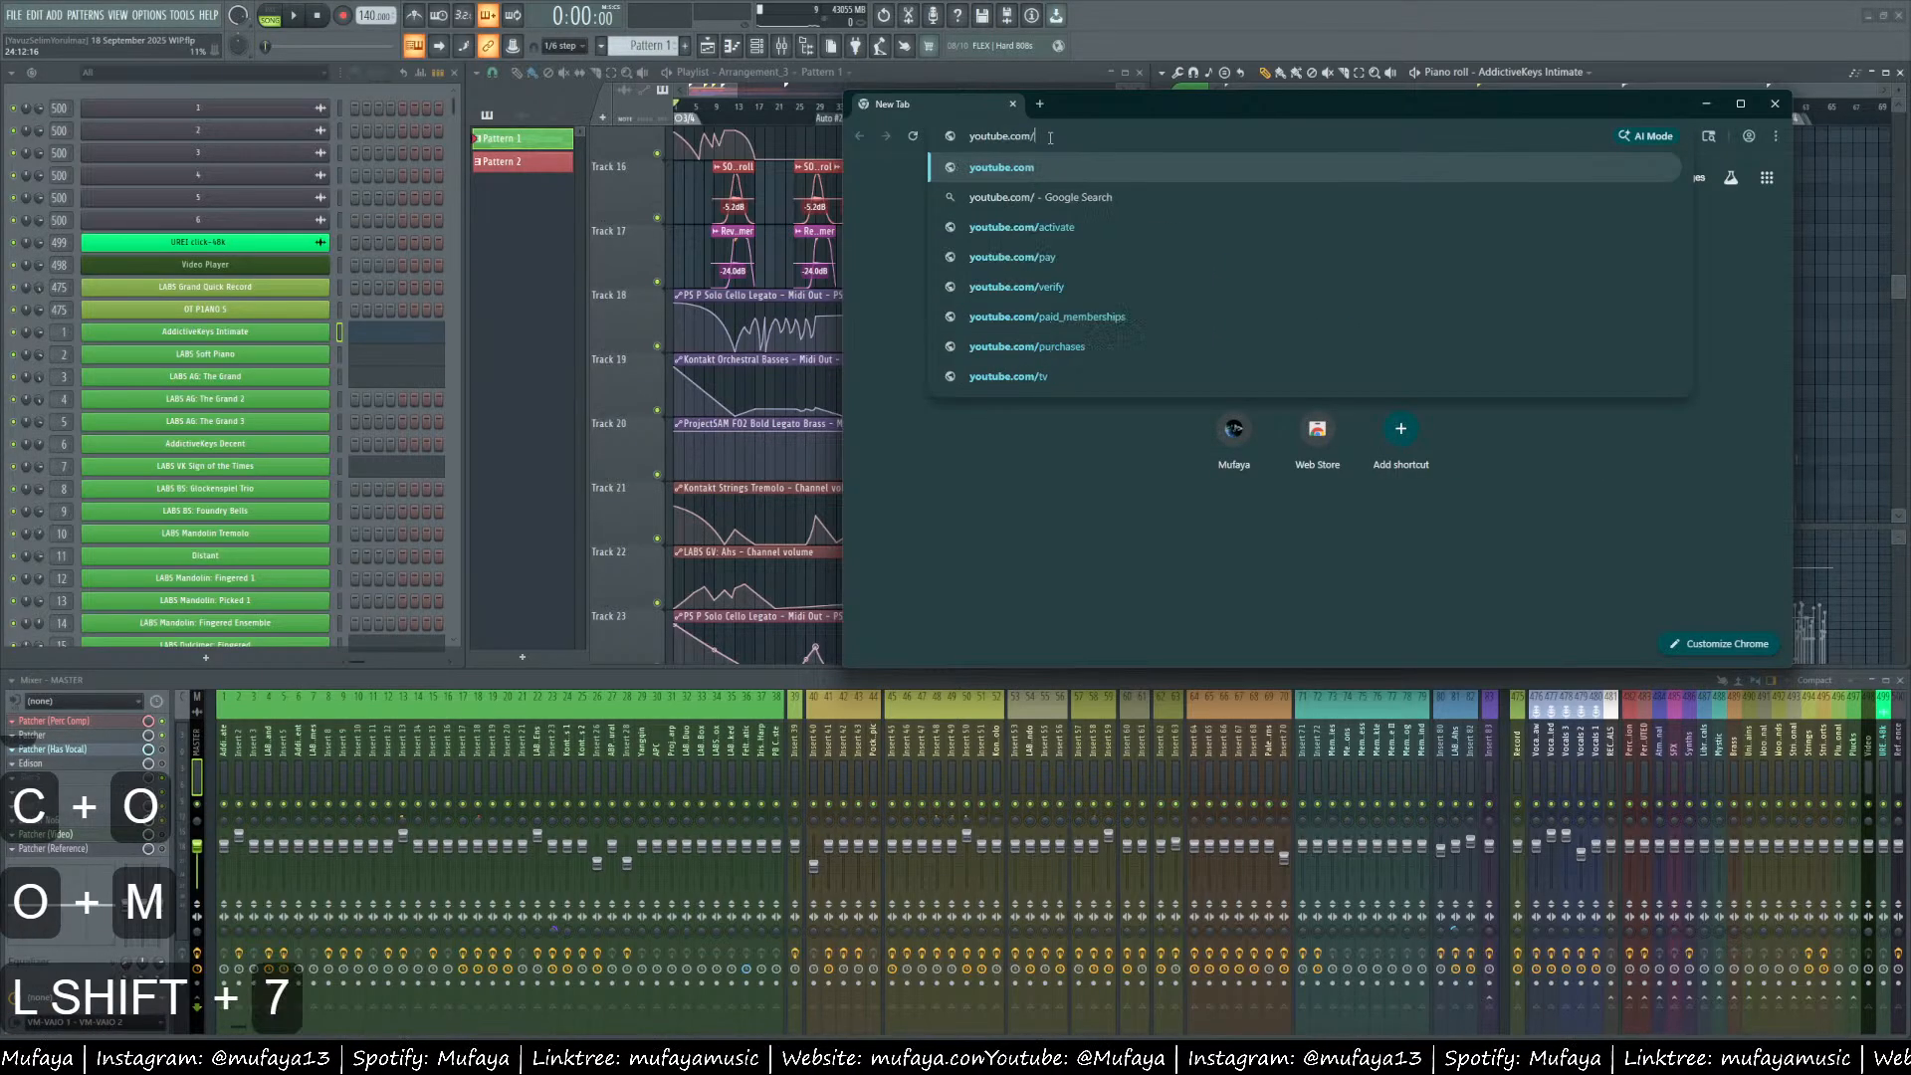
key(Return)
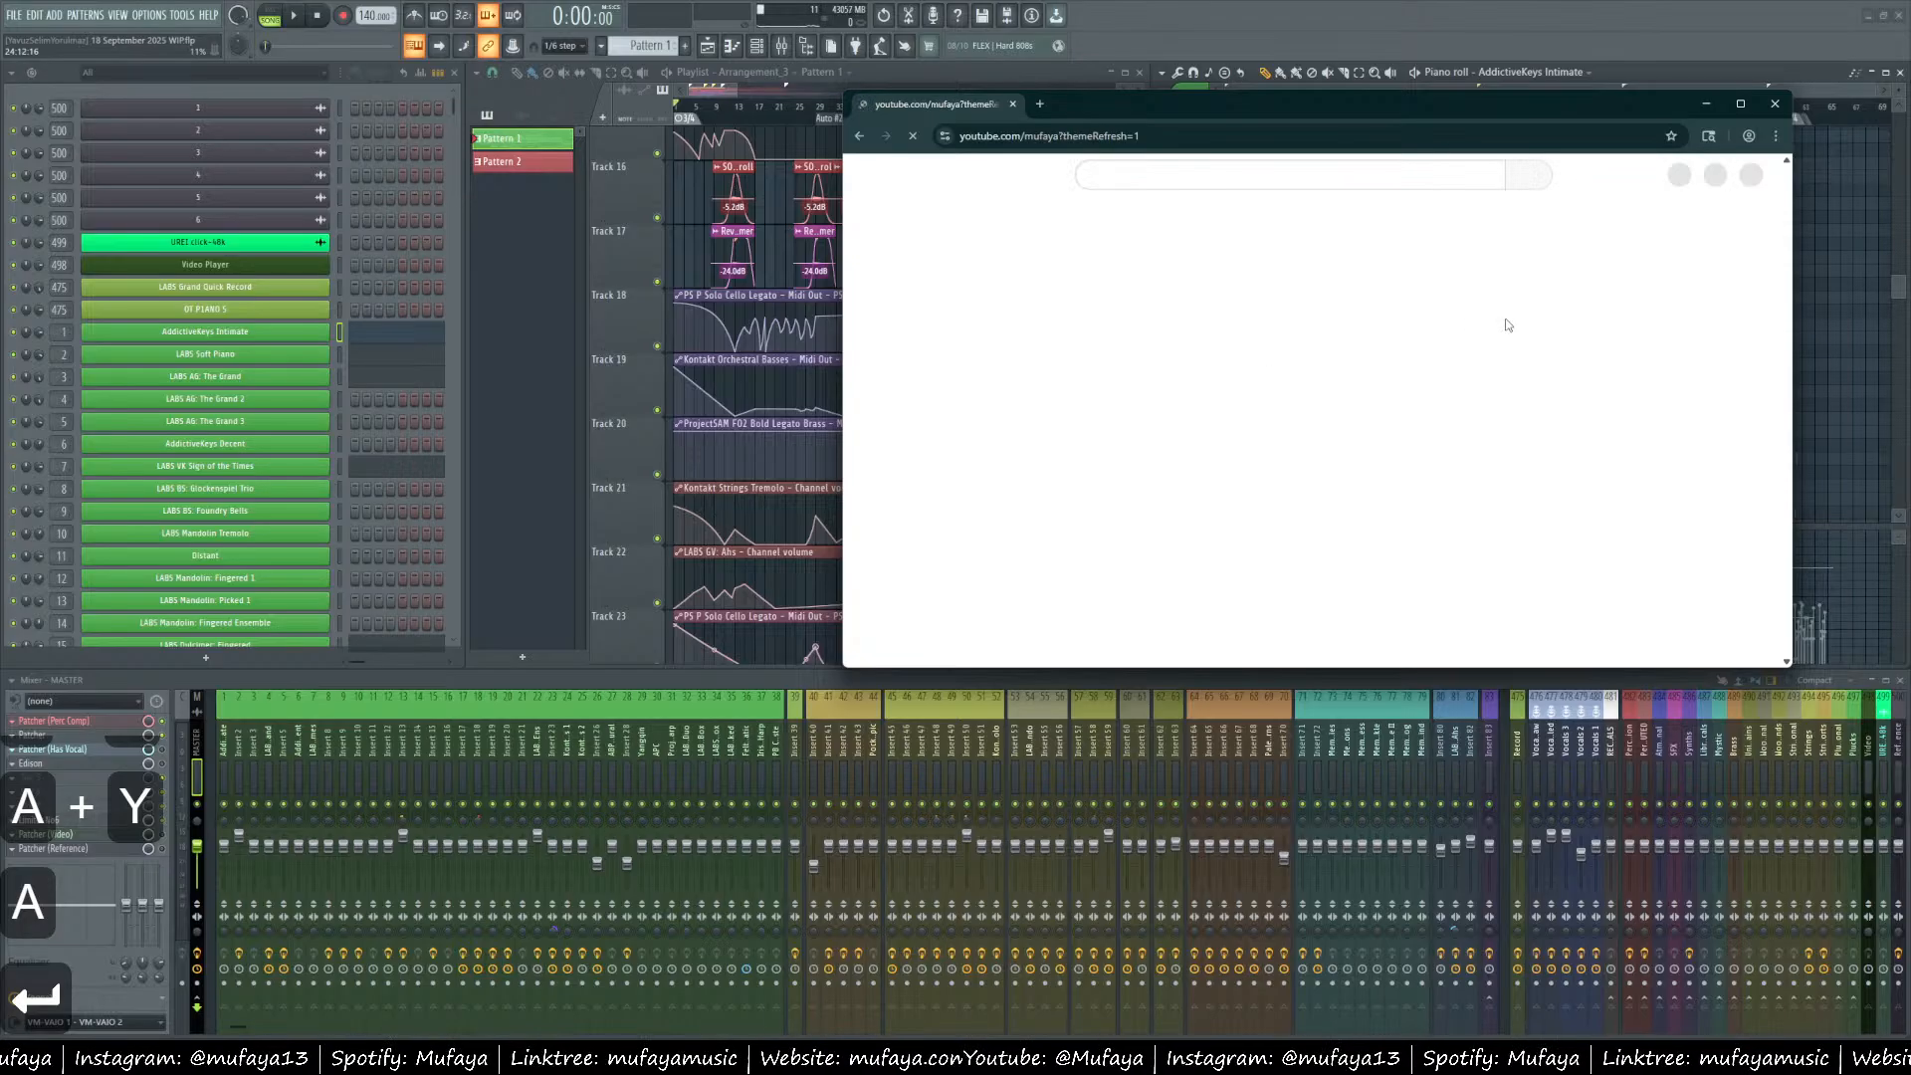
Open the channel's Videos page and look through the uploads, from the newest down to the Spirited album tracks.
scroll(1003, 291, down, 3)
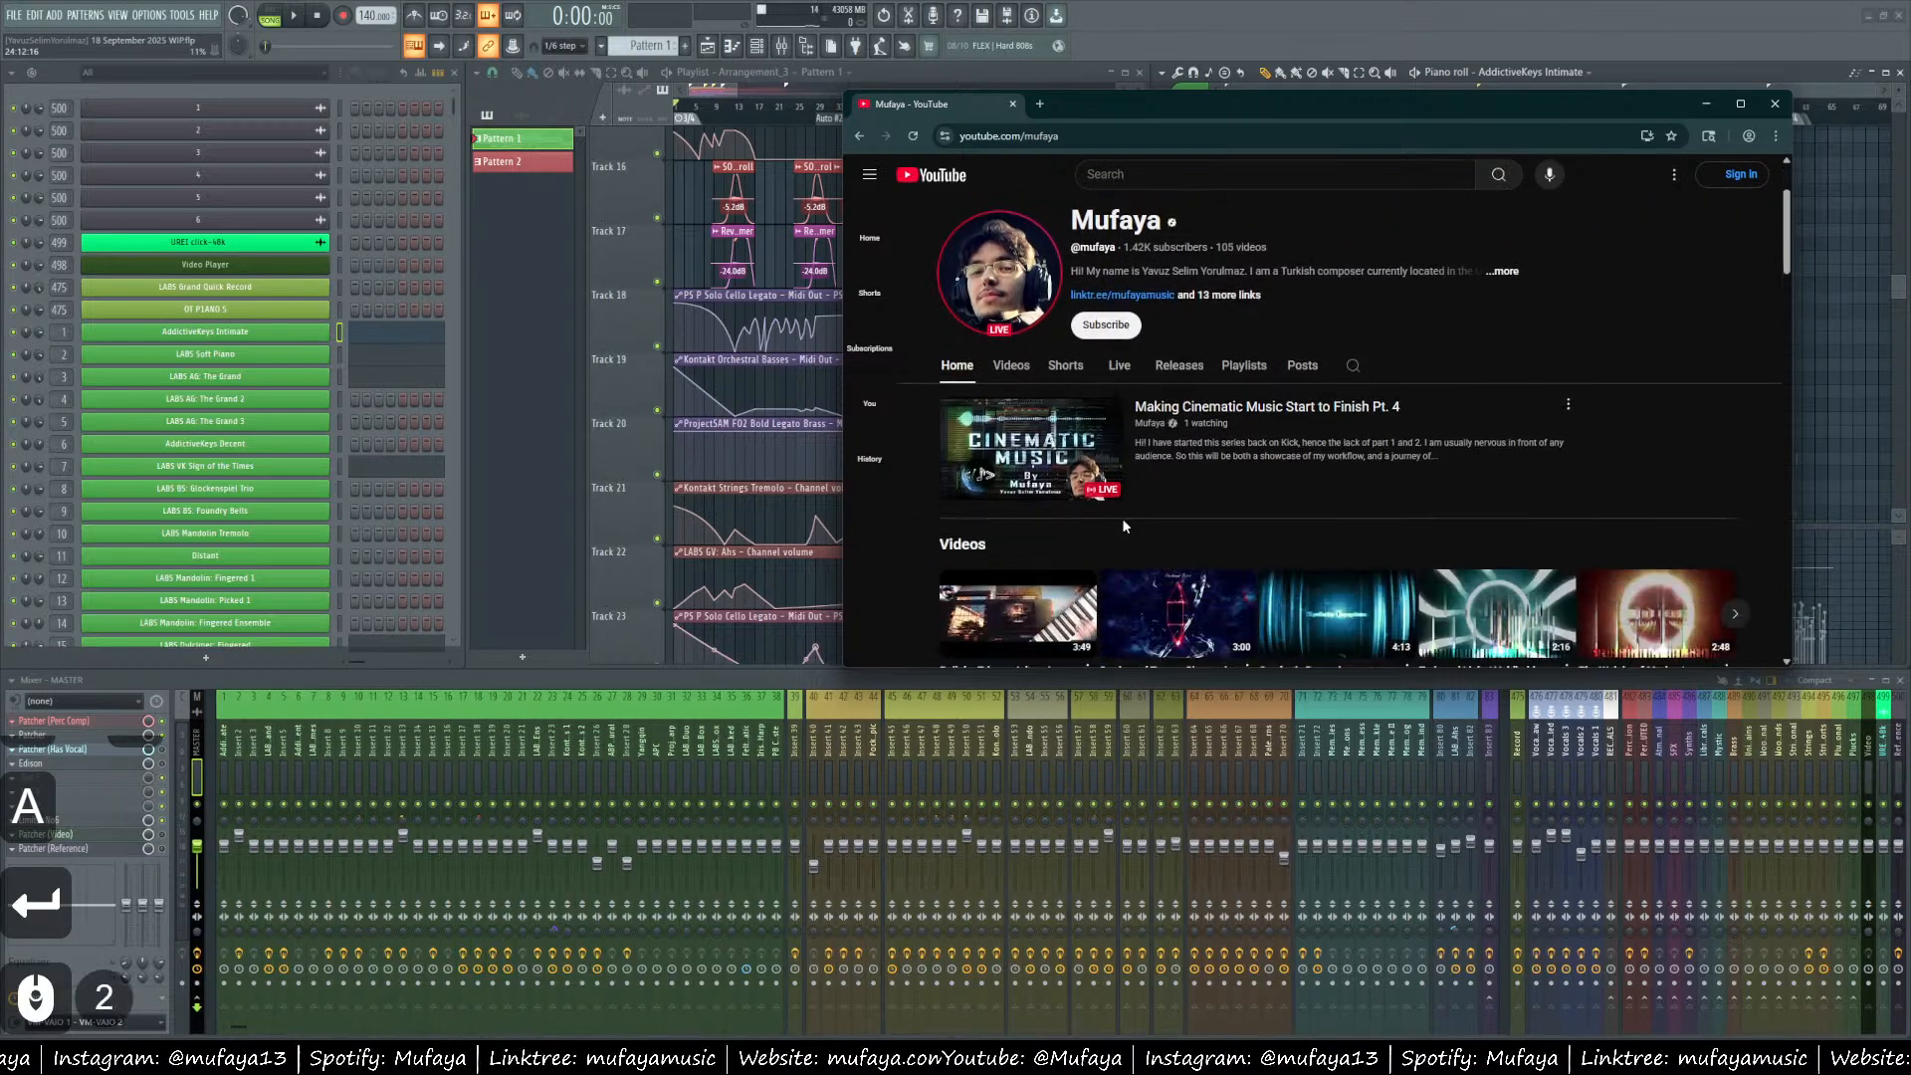
click(1005, 282)
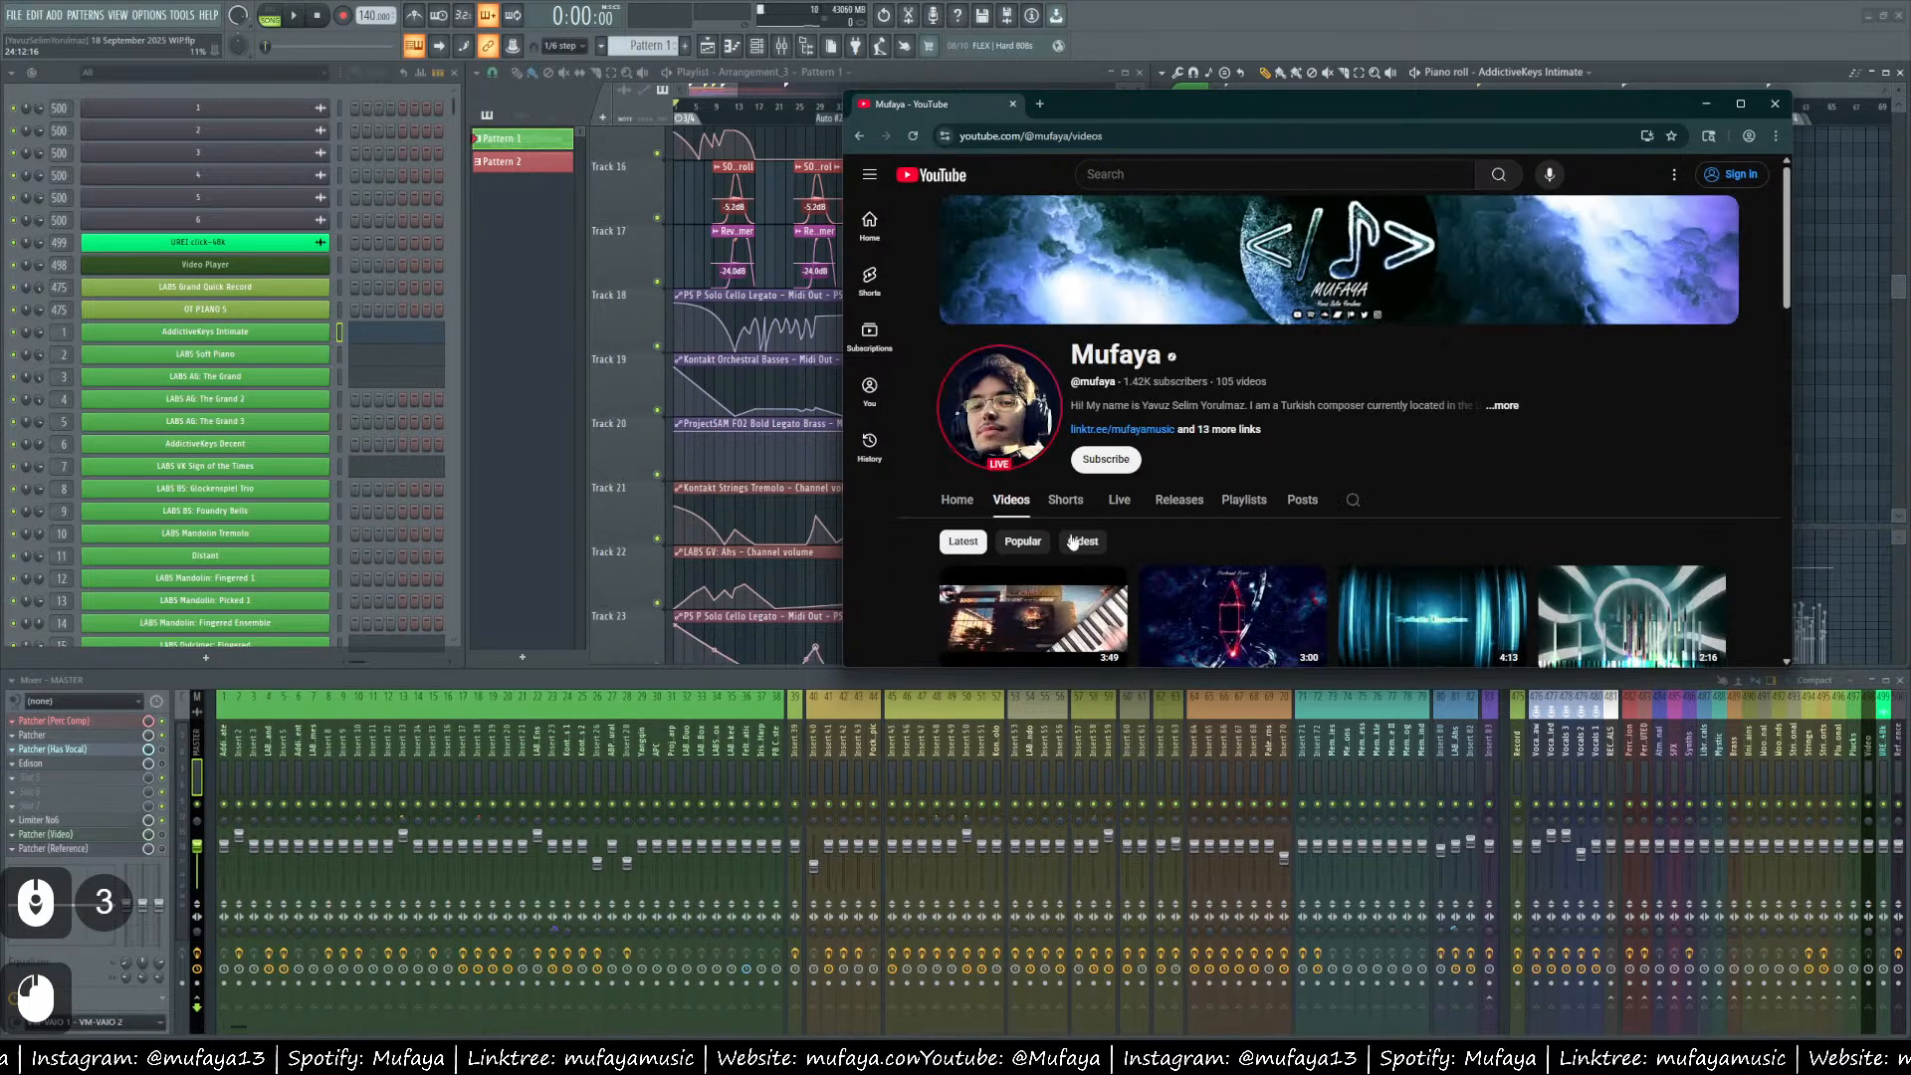
scroll(1098, 428, down, 10)
scroll(1099, 428, down, 20)
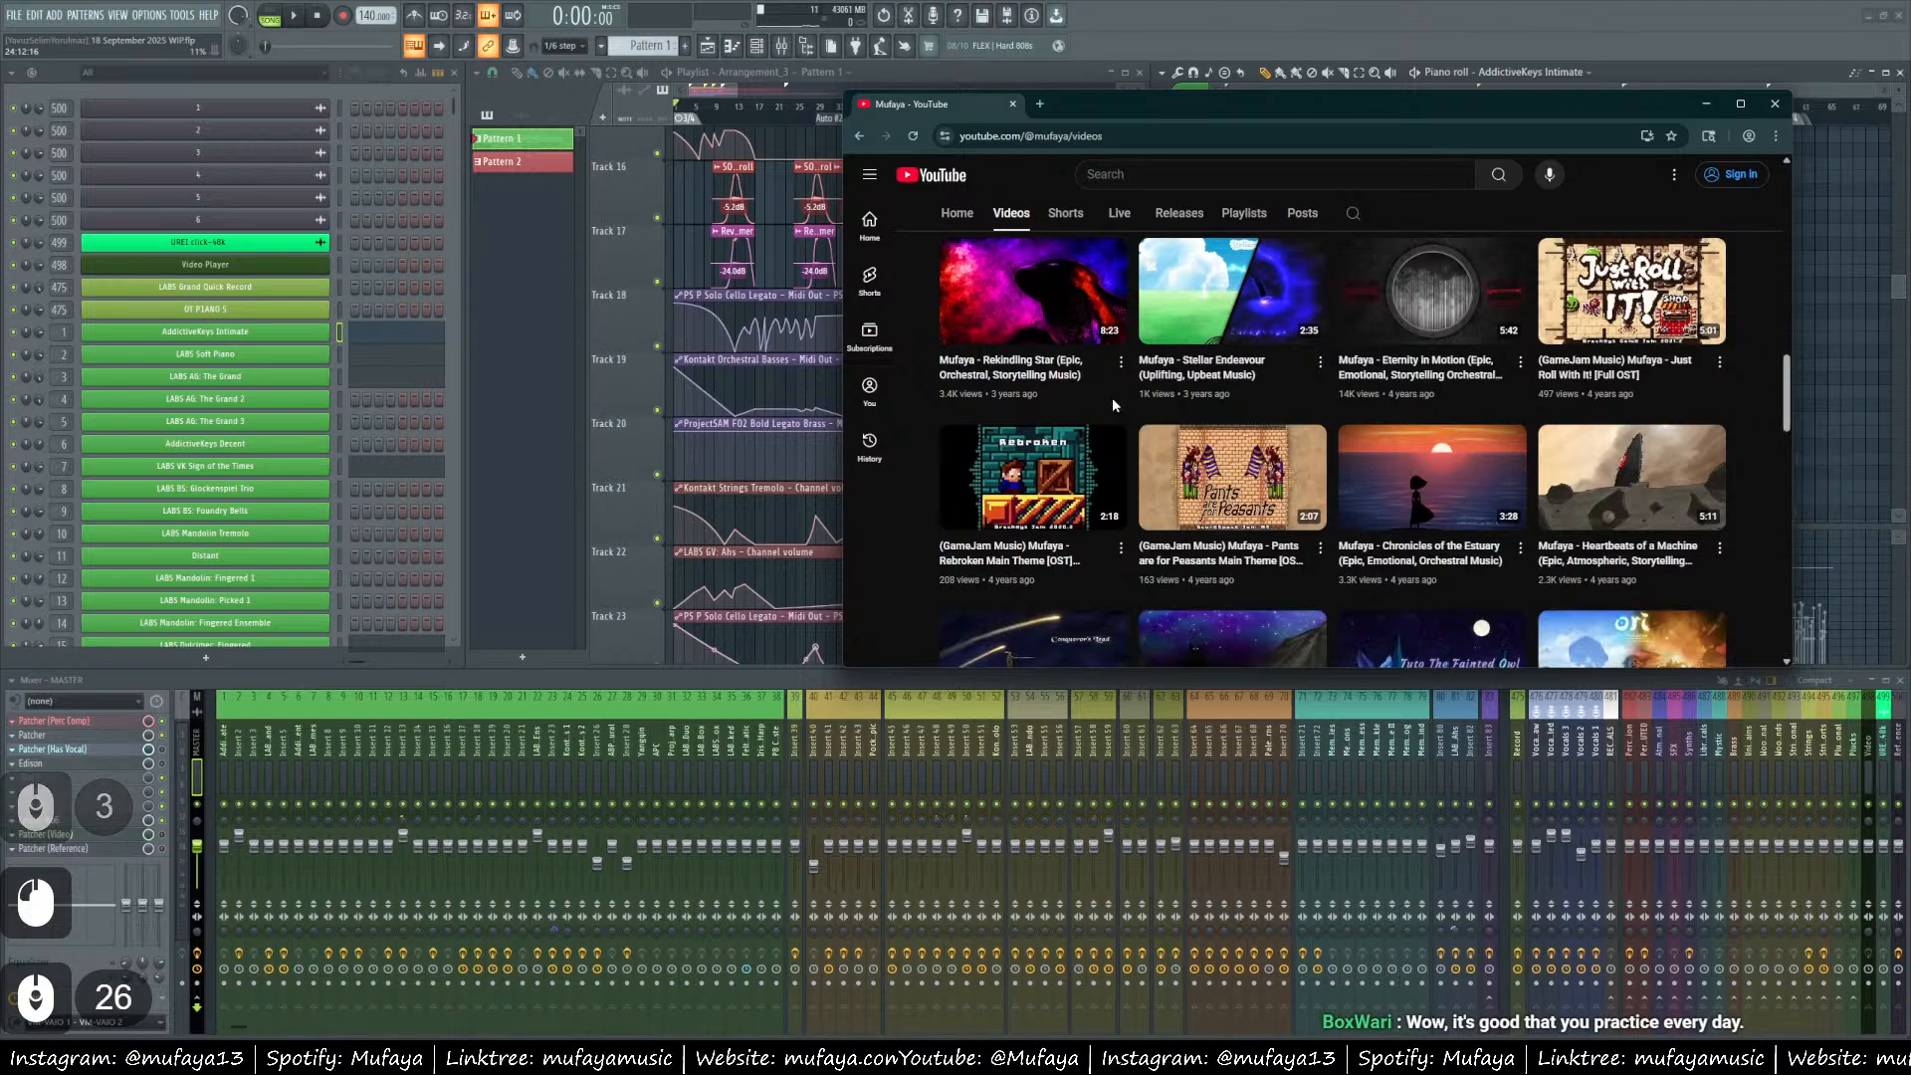
scroll(1118, 401, down, 4)
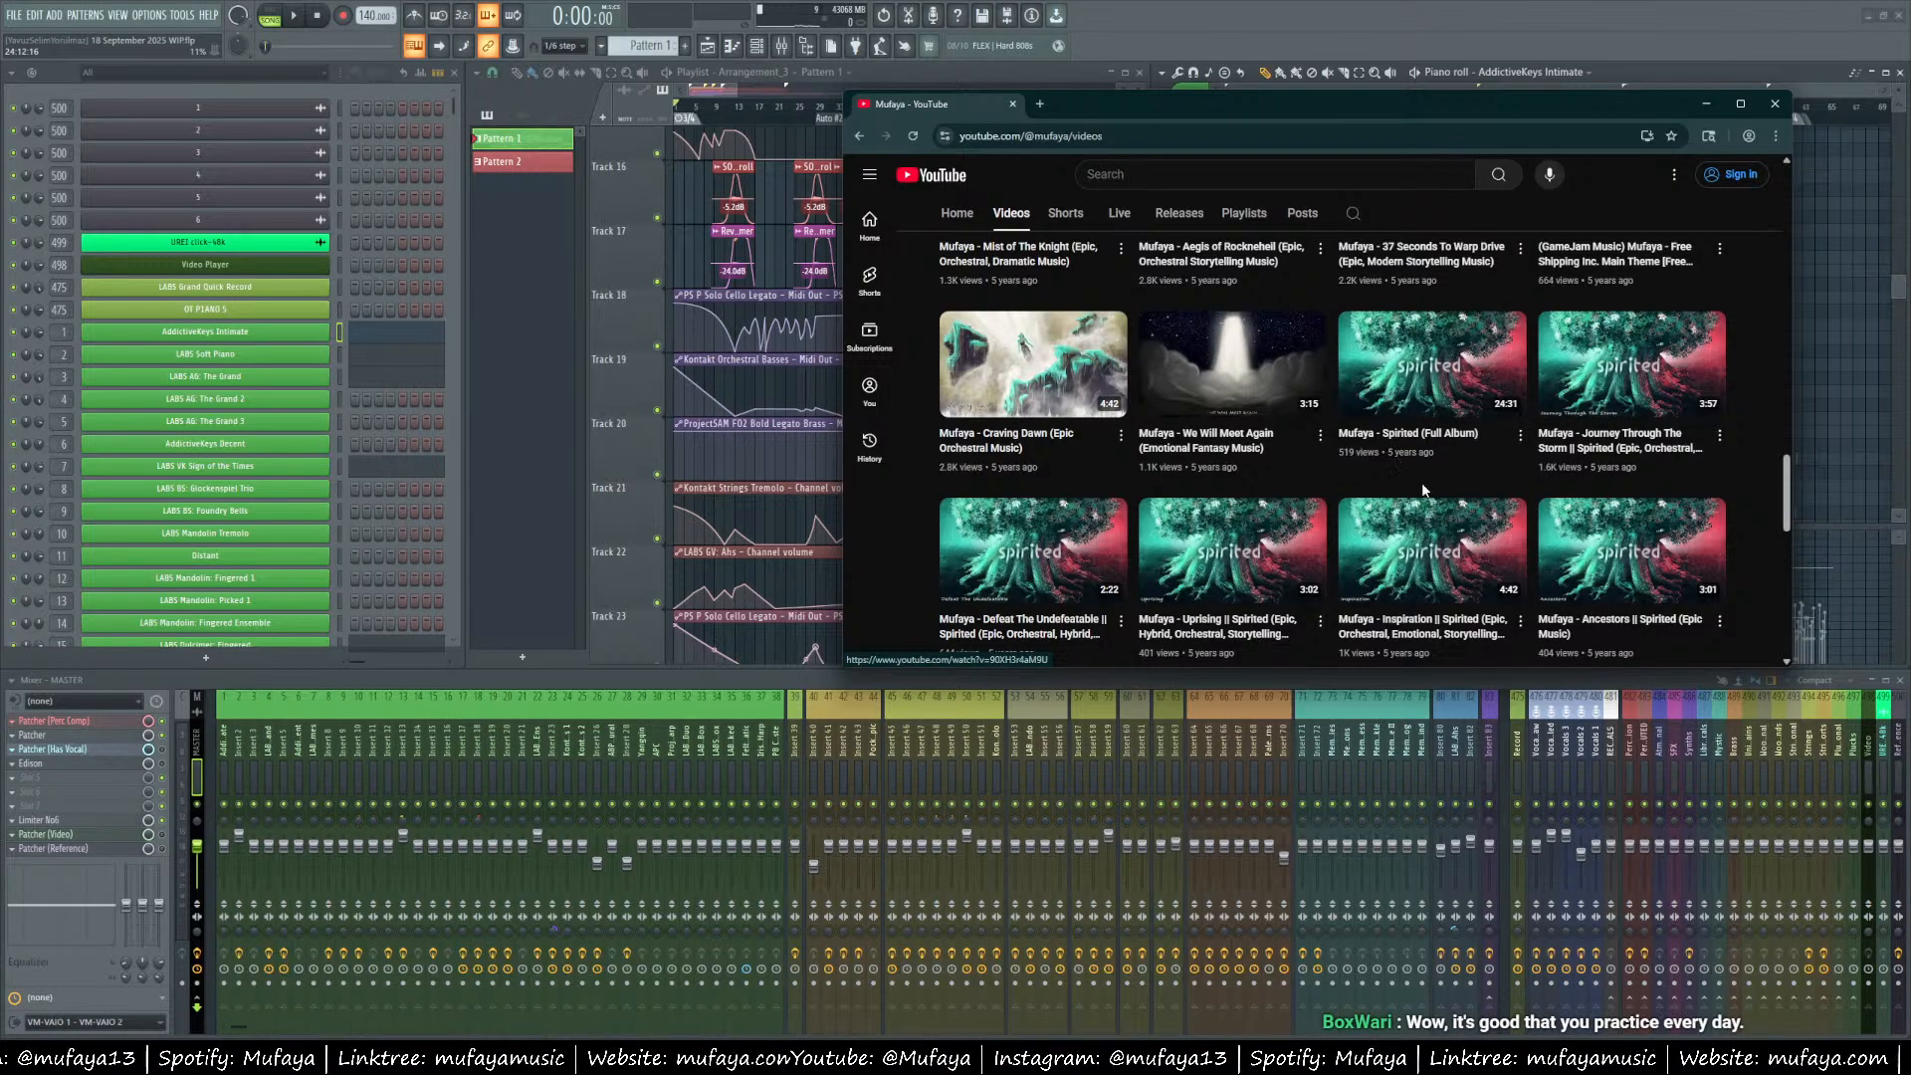
scroll(1421, 482, down, 1)
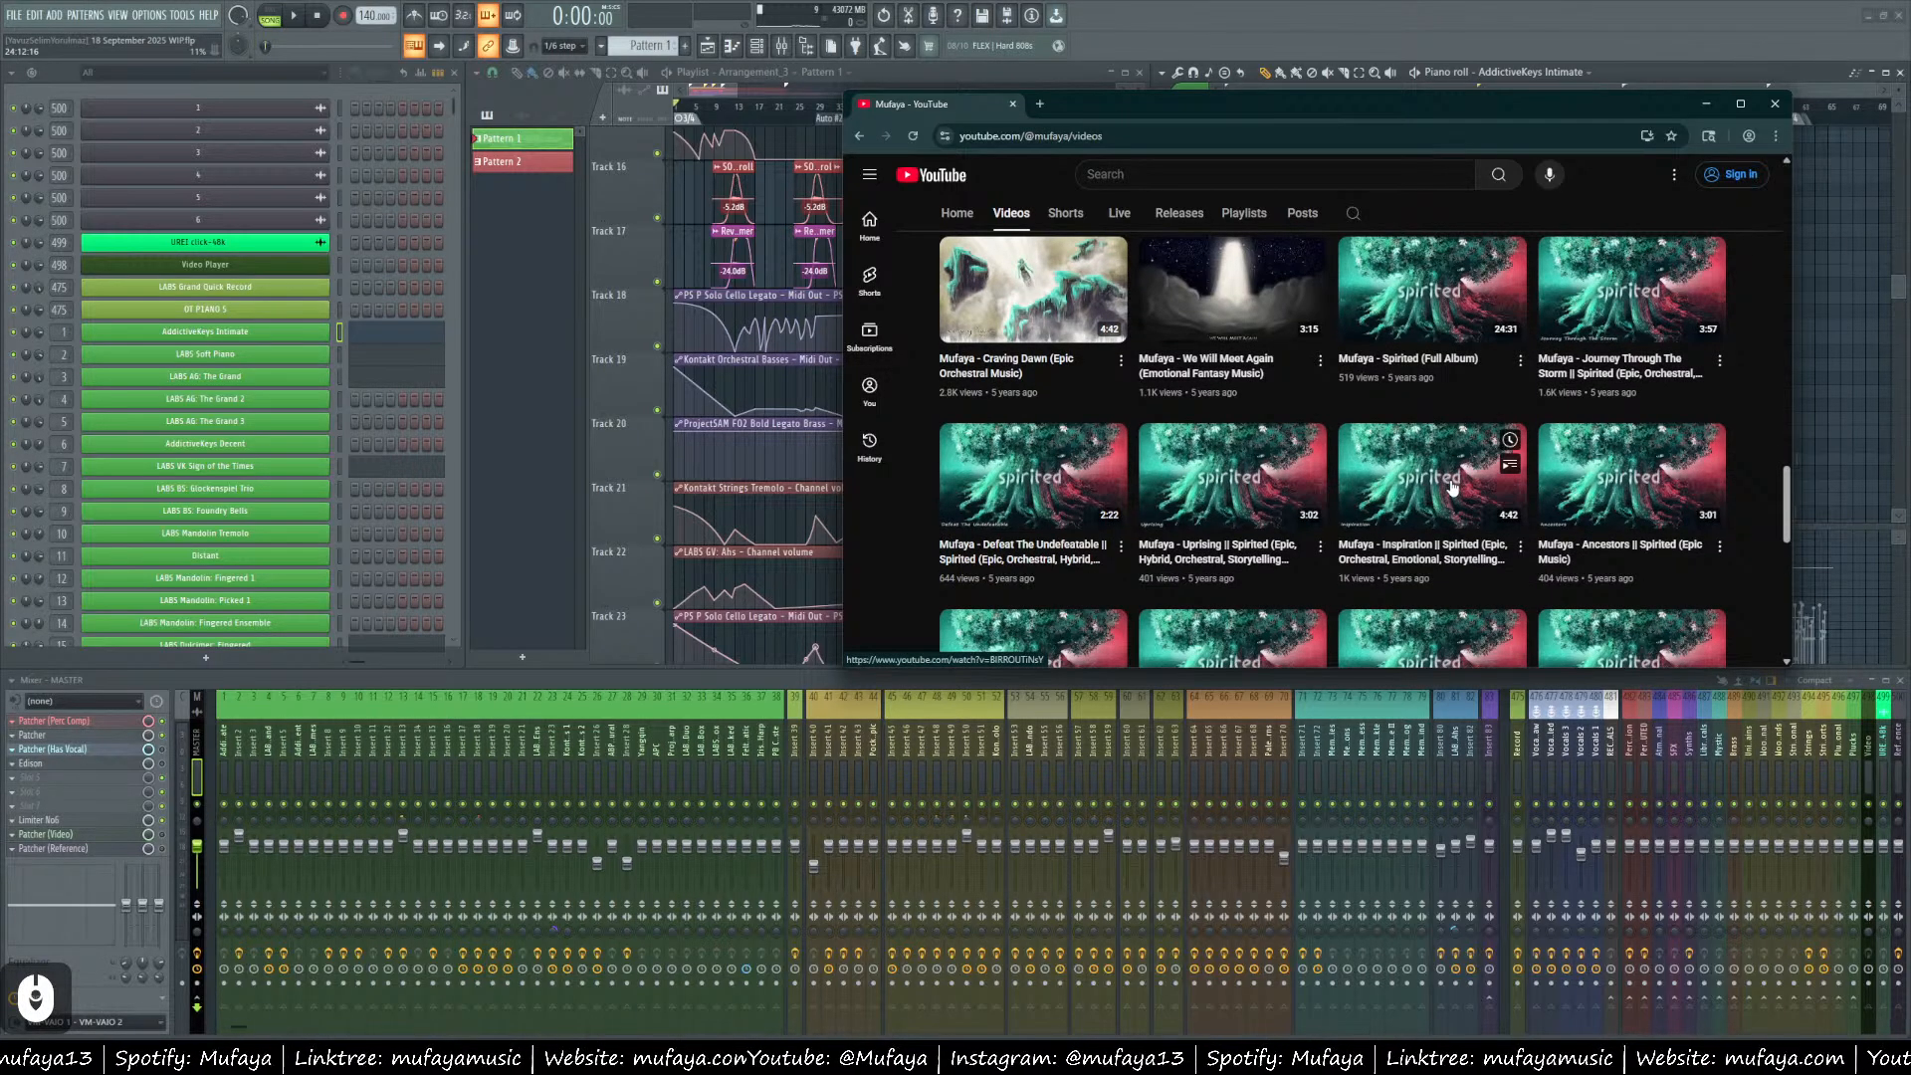
scroll(1183, 545, down, 3)
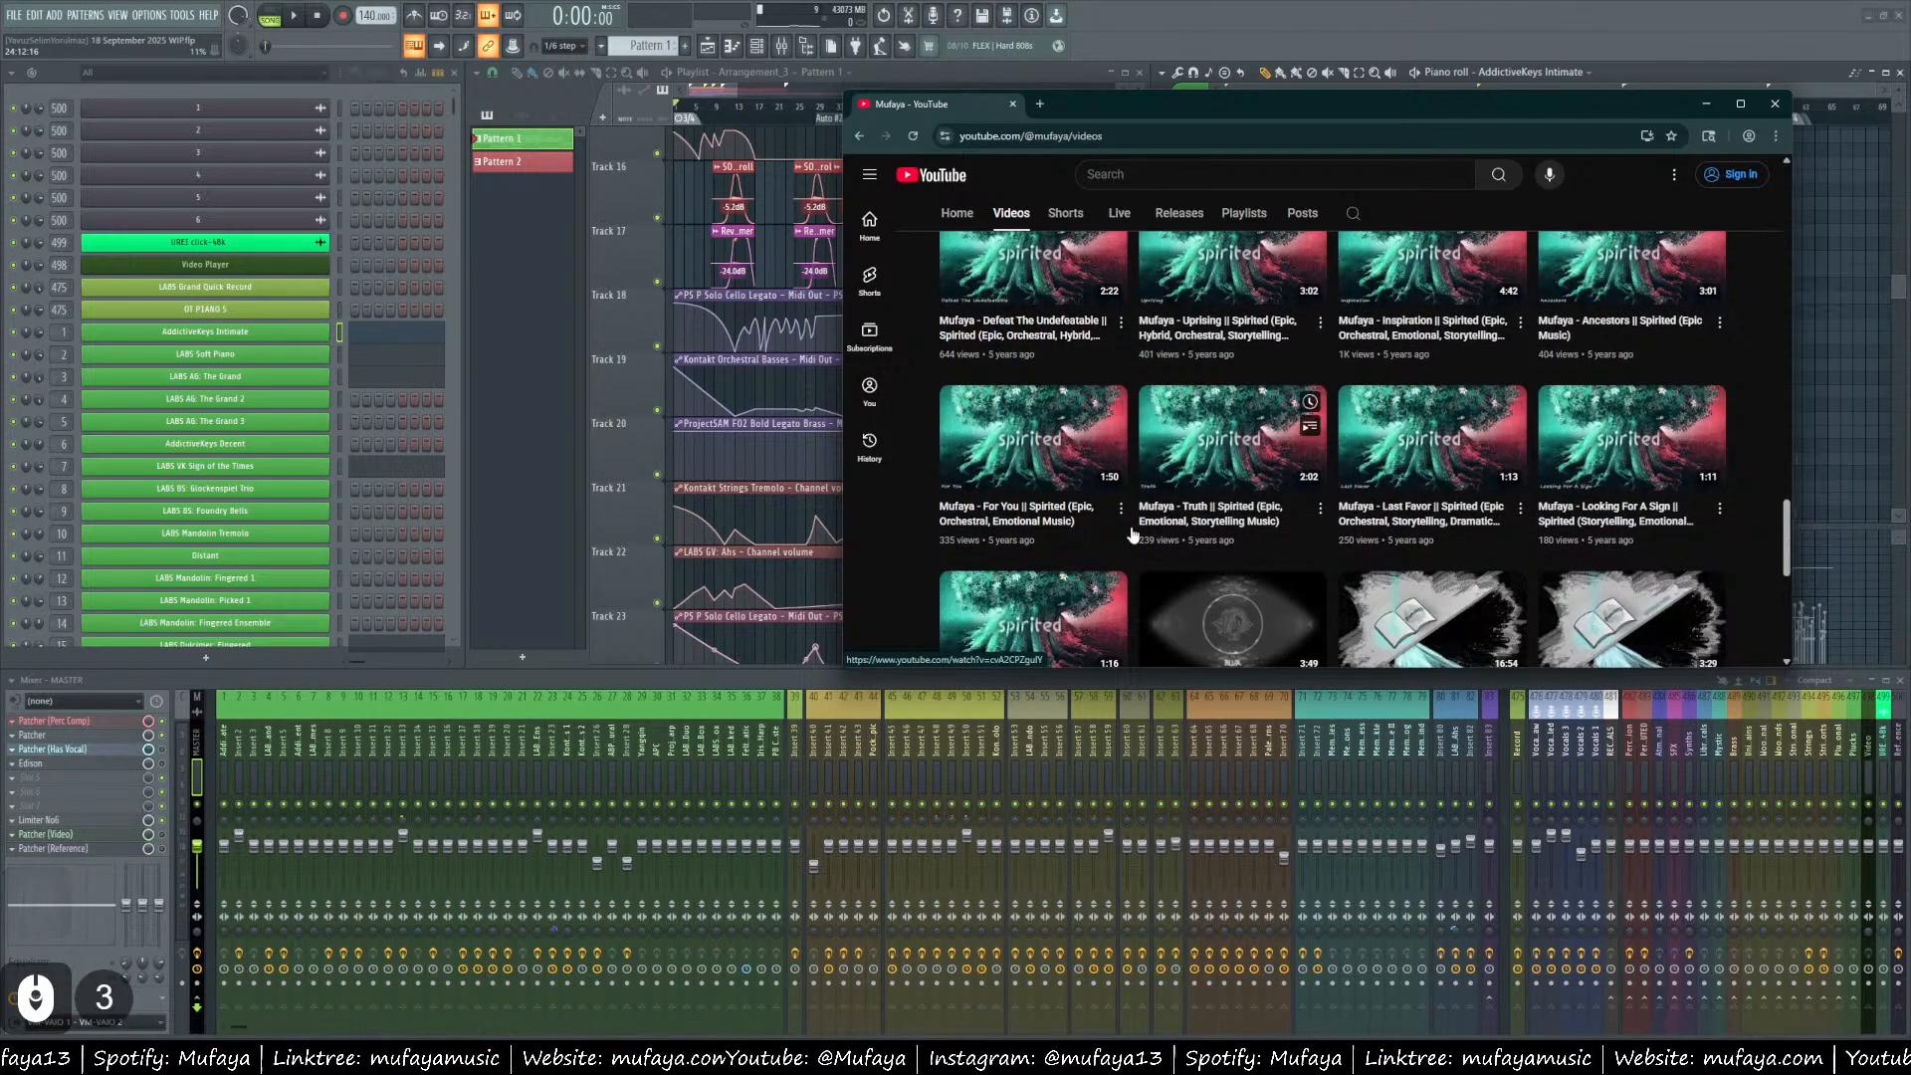
scroll(1080, 548, down, 1)
scroll(1080, 548, up, 1)
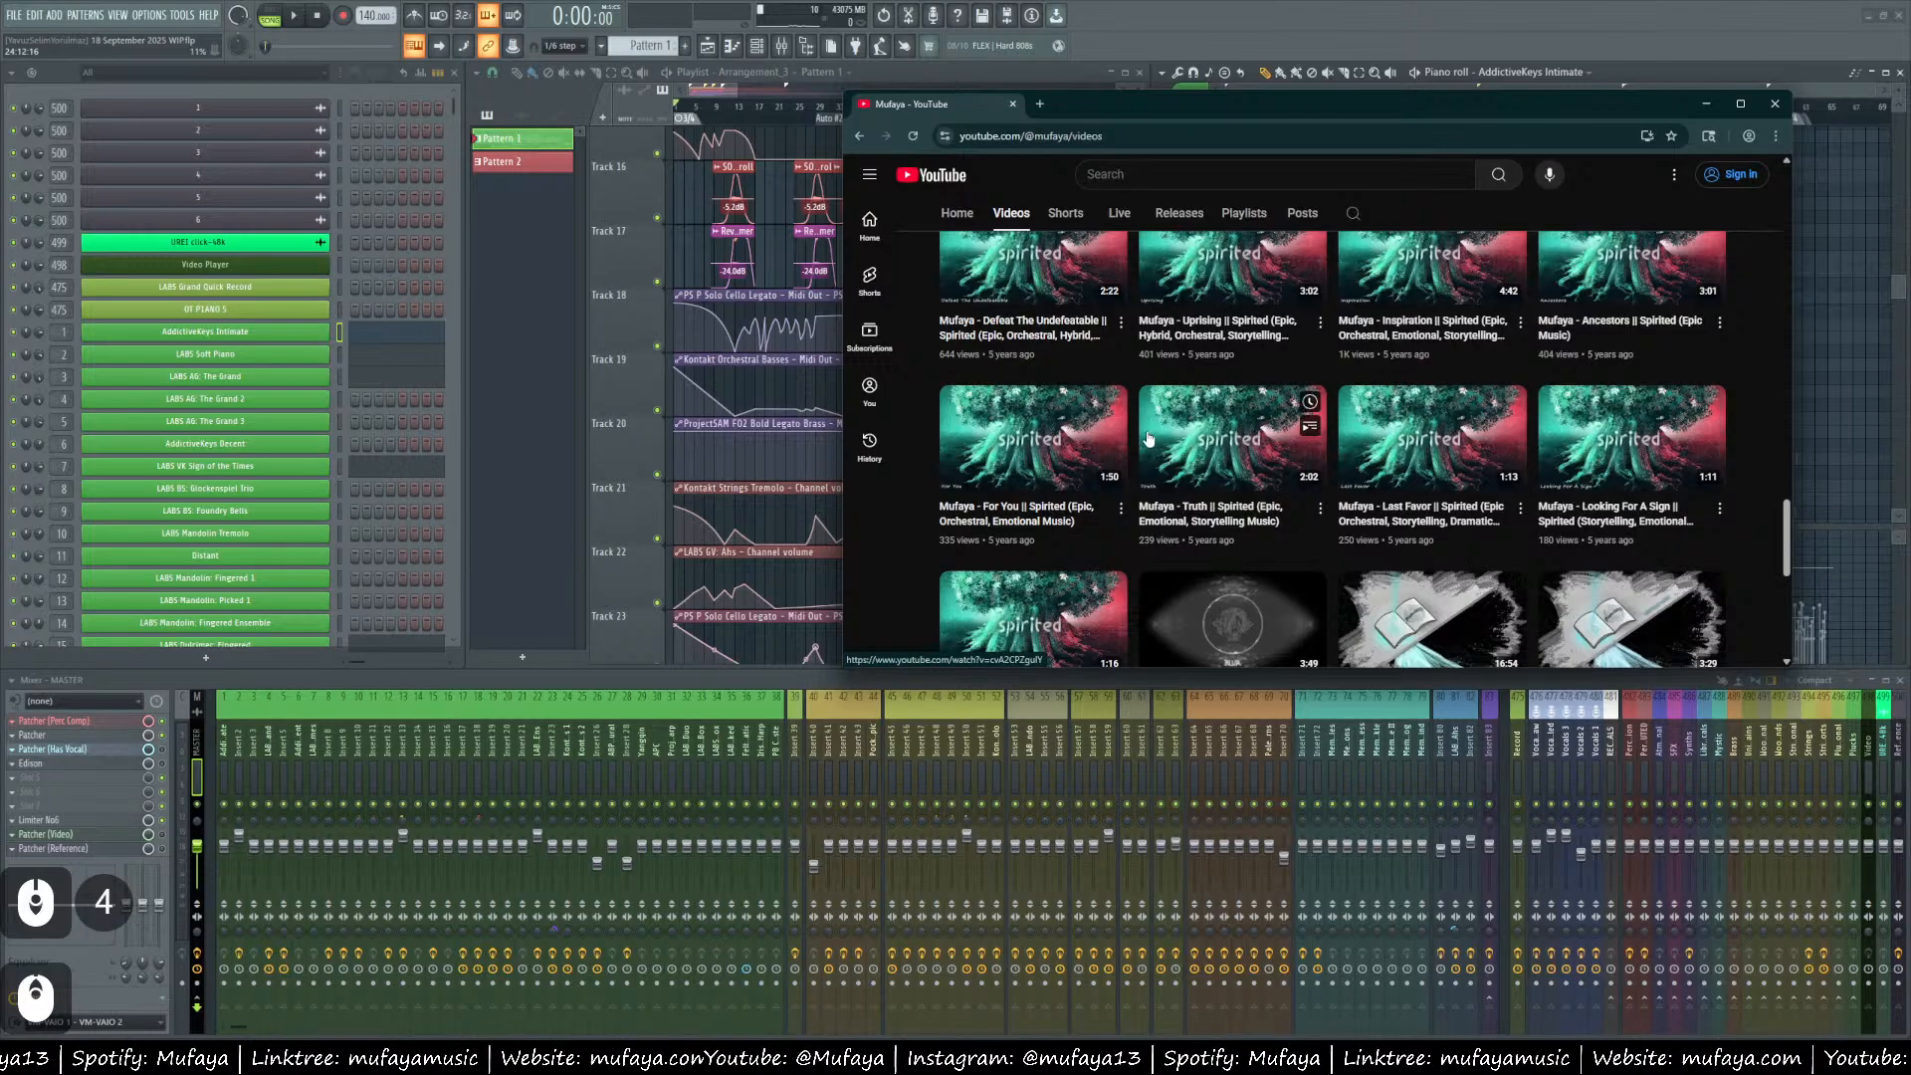
scroll(1207, 447, up, 2)
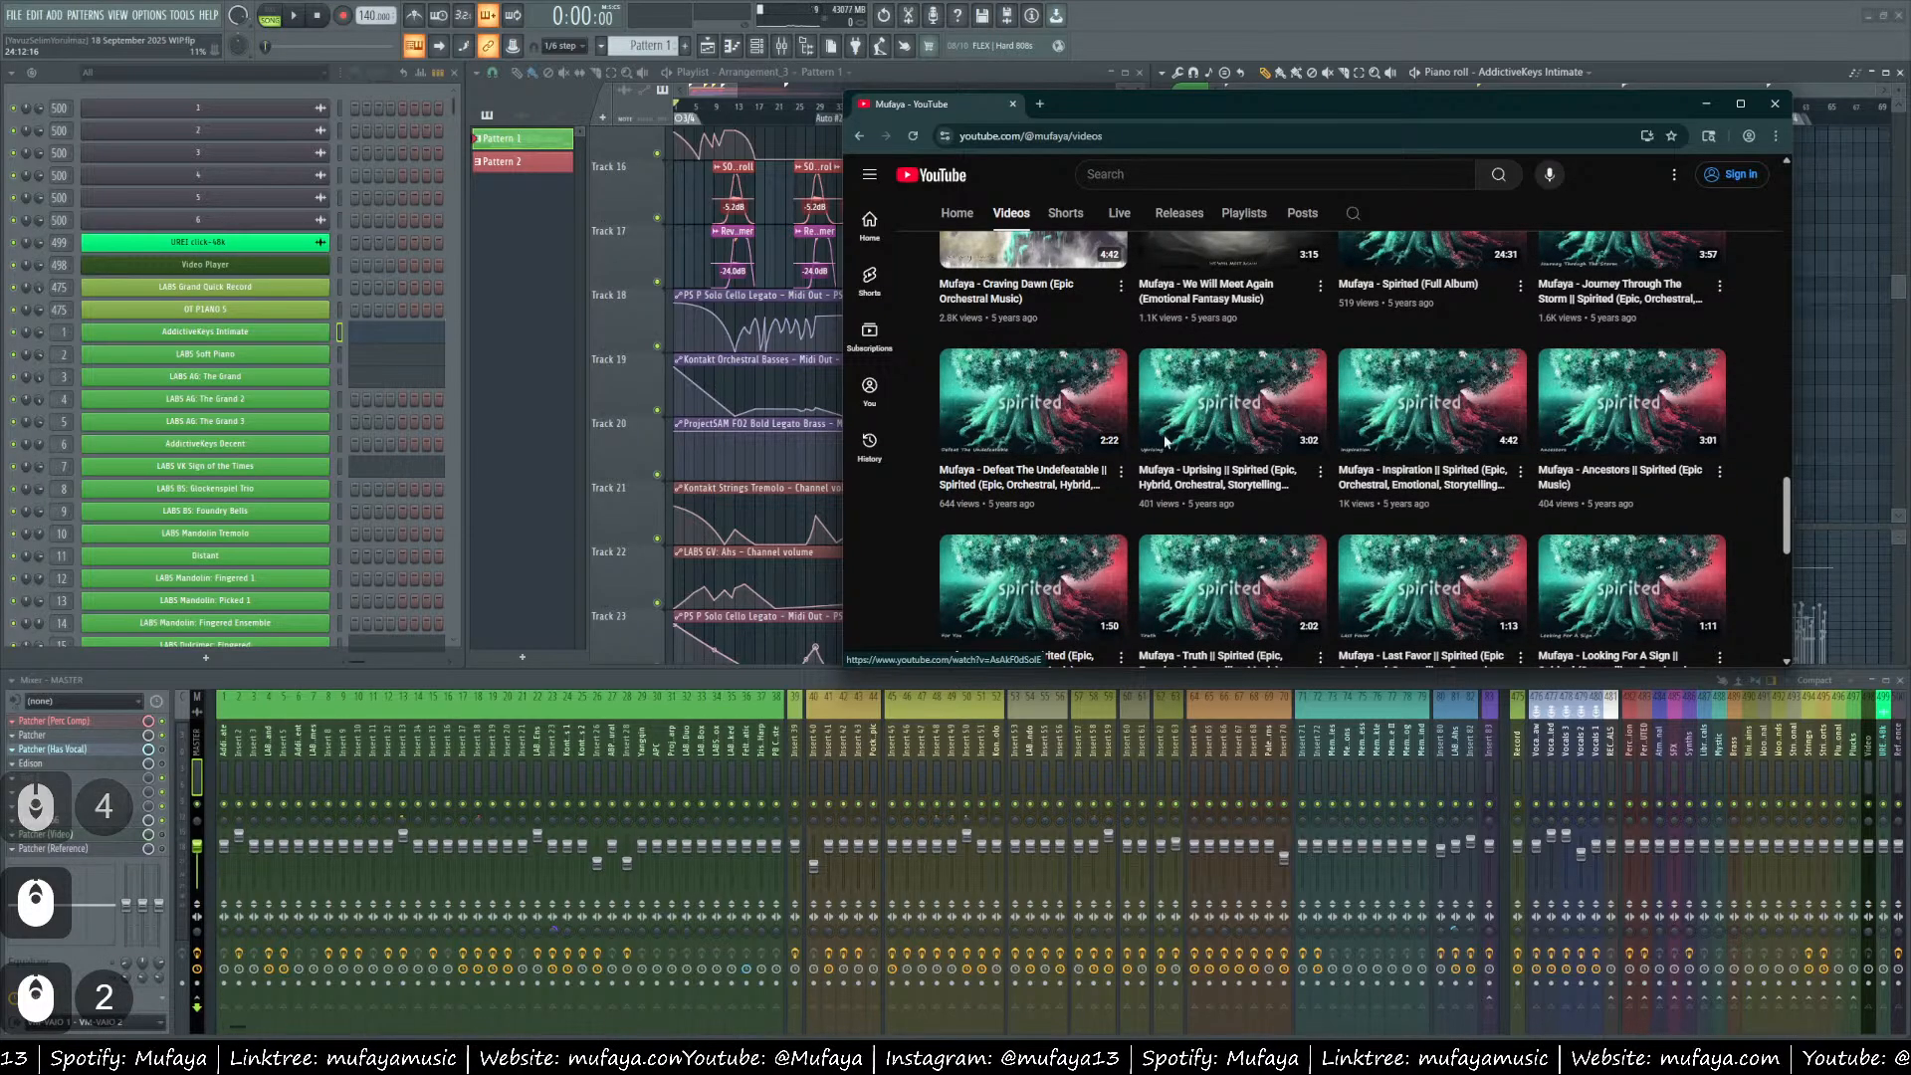
scroll(1090, 421, up, 2)
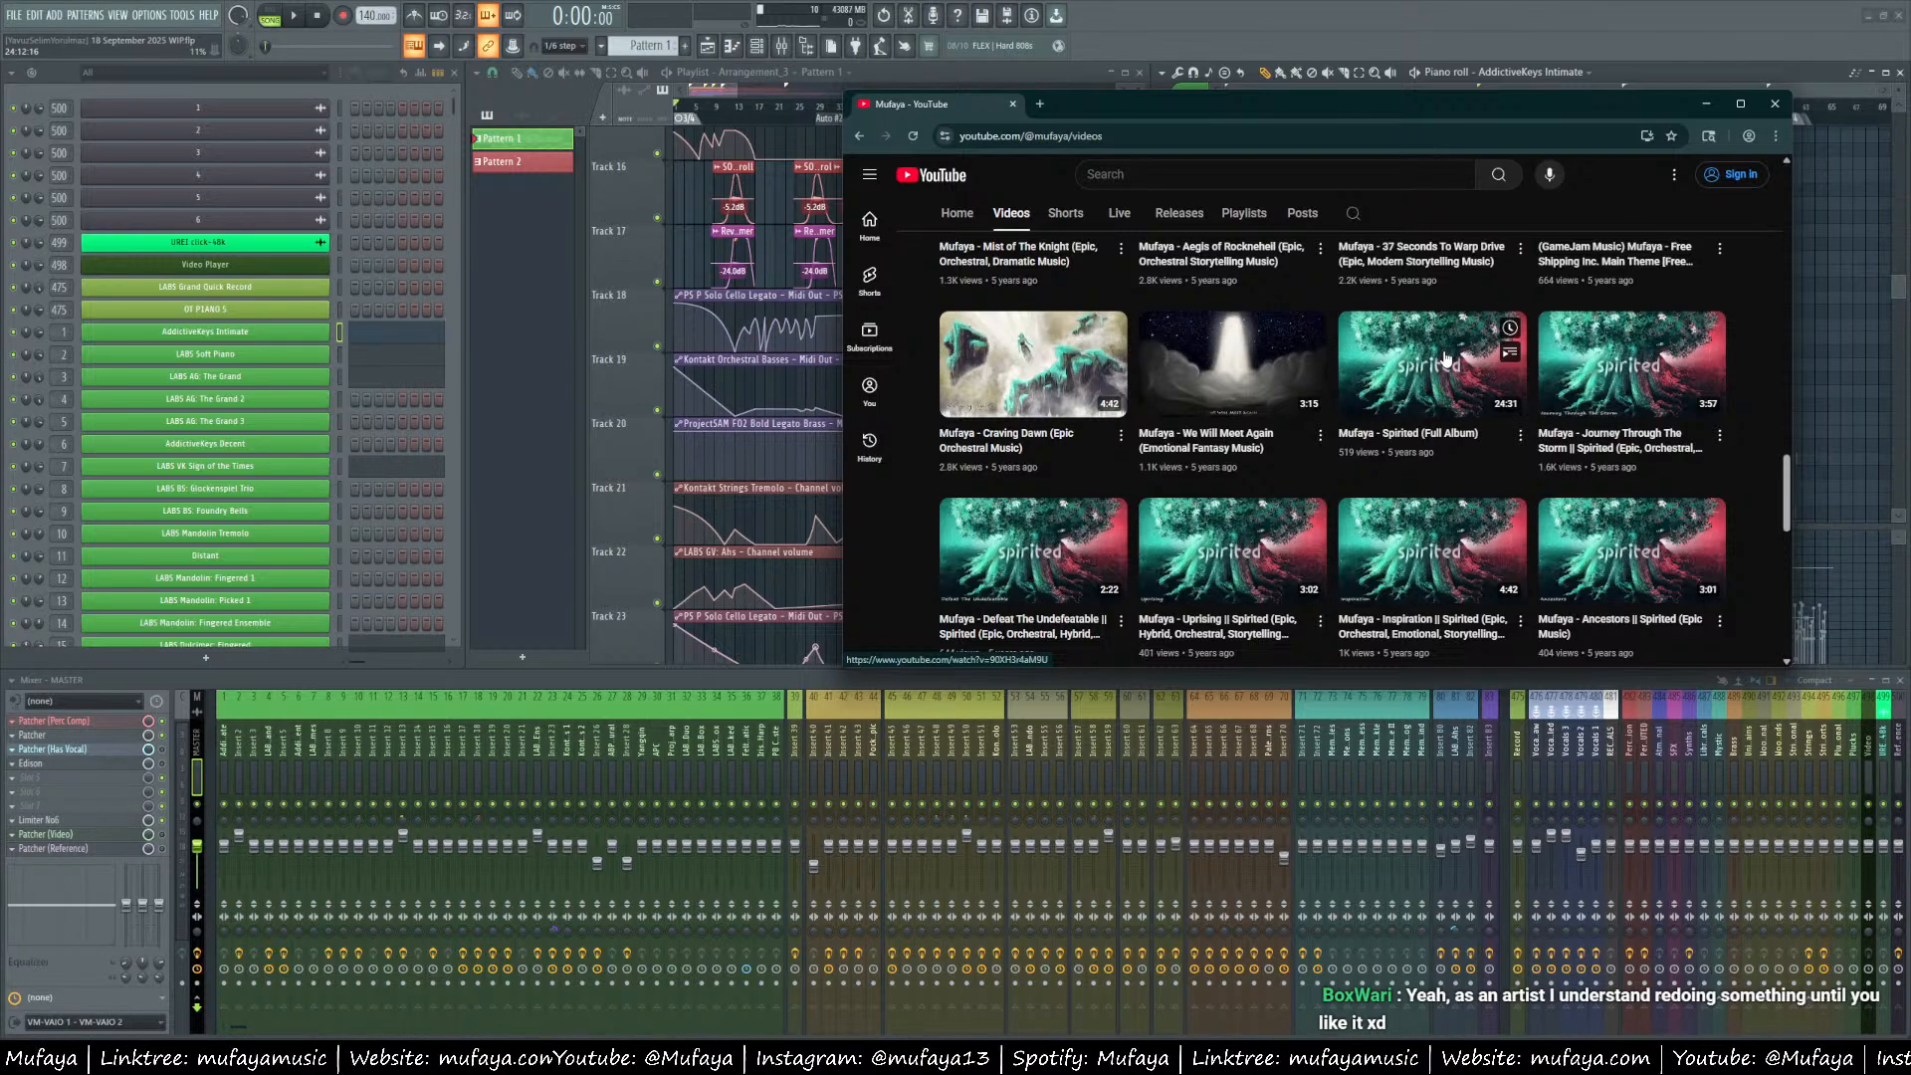
scroll(1464, 445, up, 2)
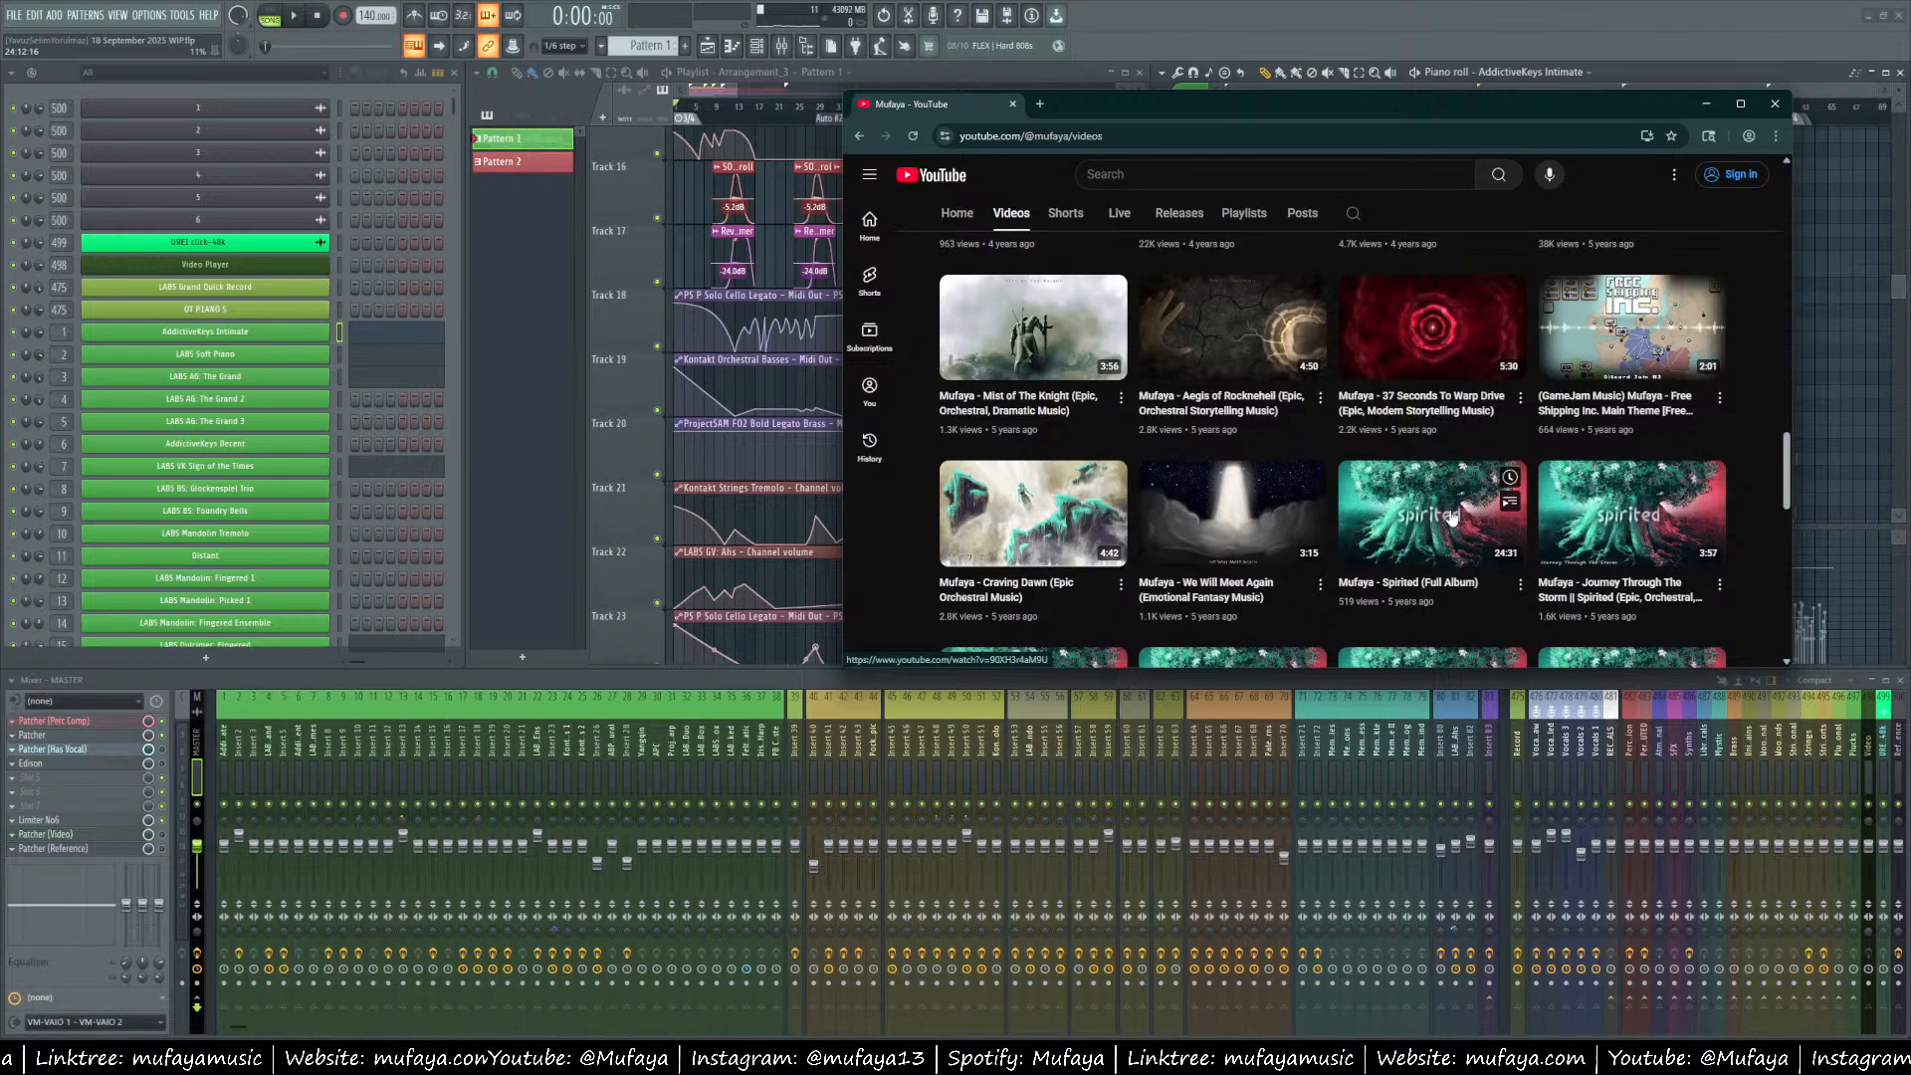
scroll(1455, 518, up, 11)
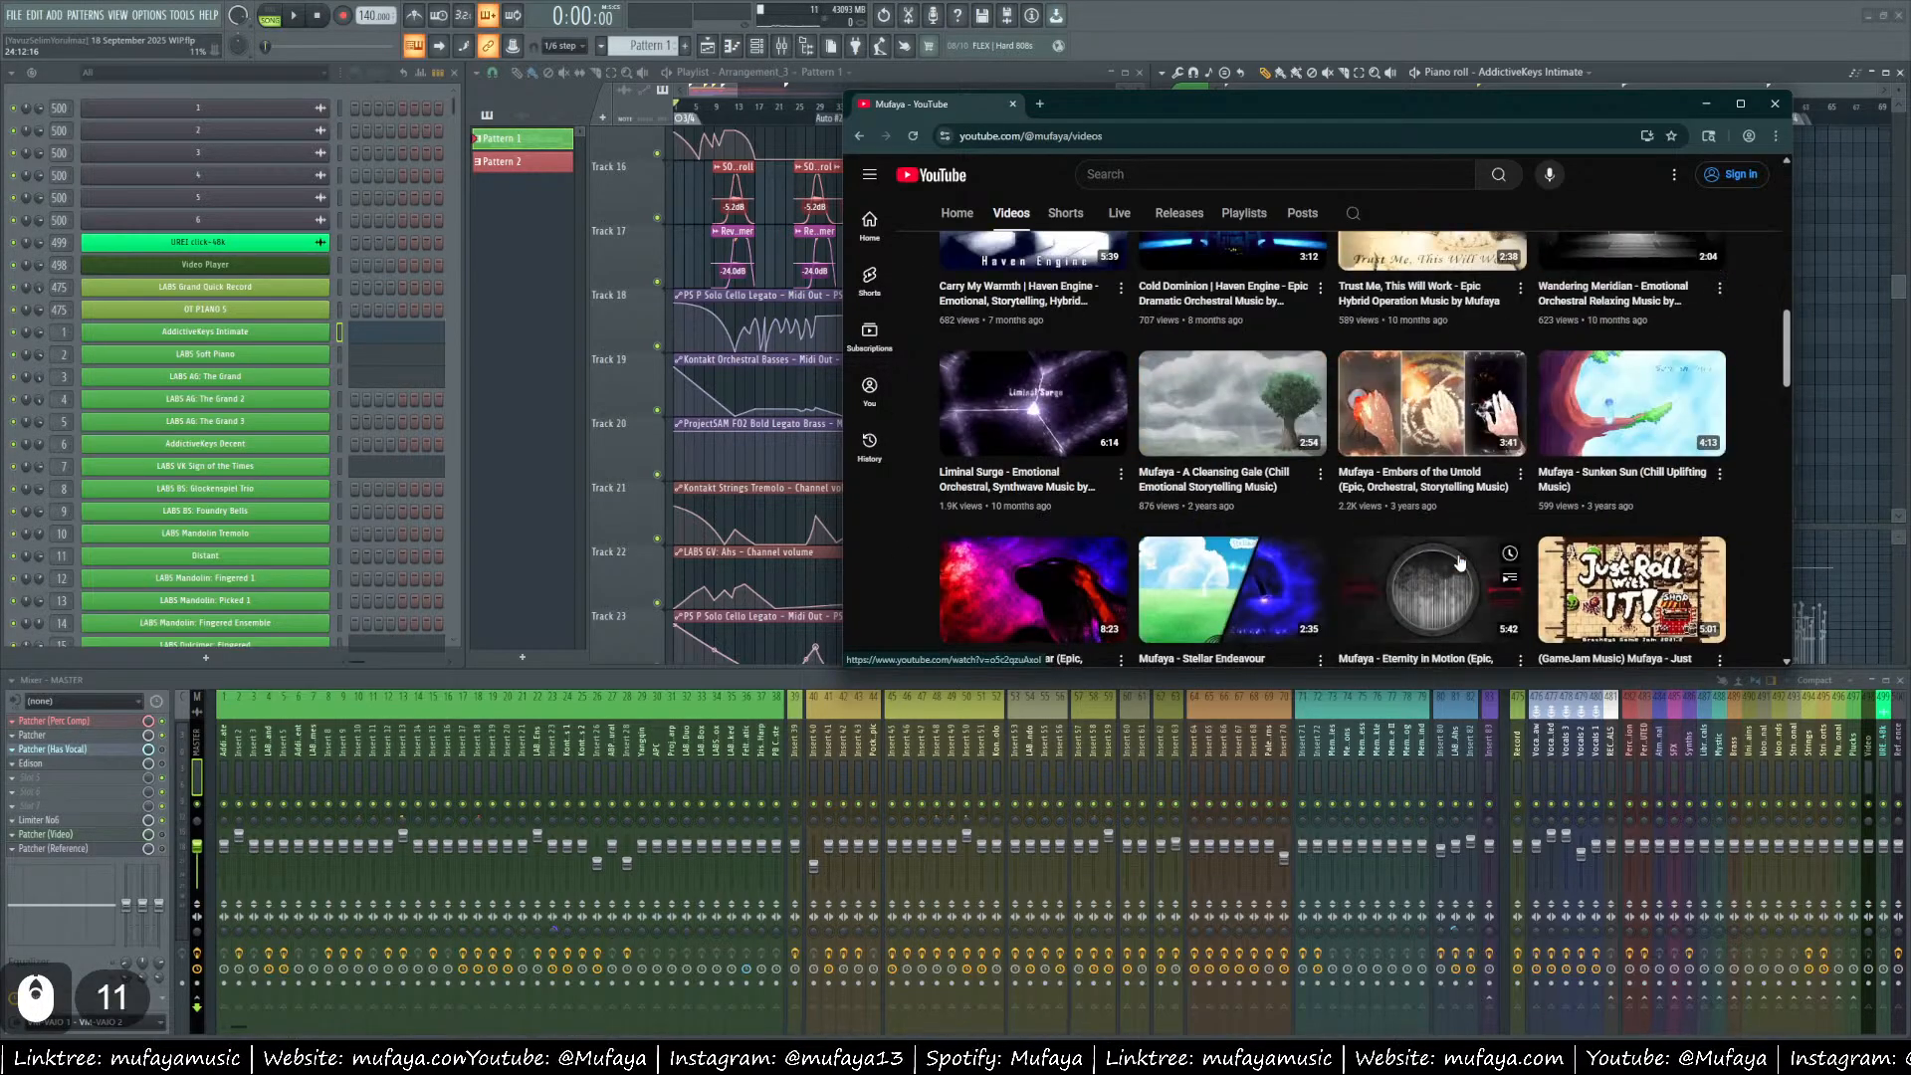
scroll(1459, 564, up, 7)
scroll(1462, 592, up, 7)
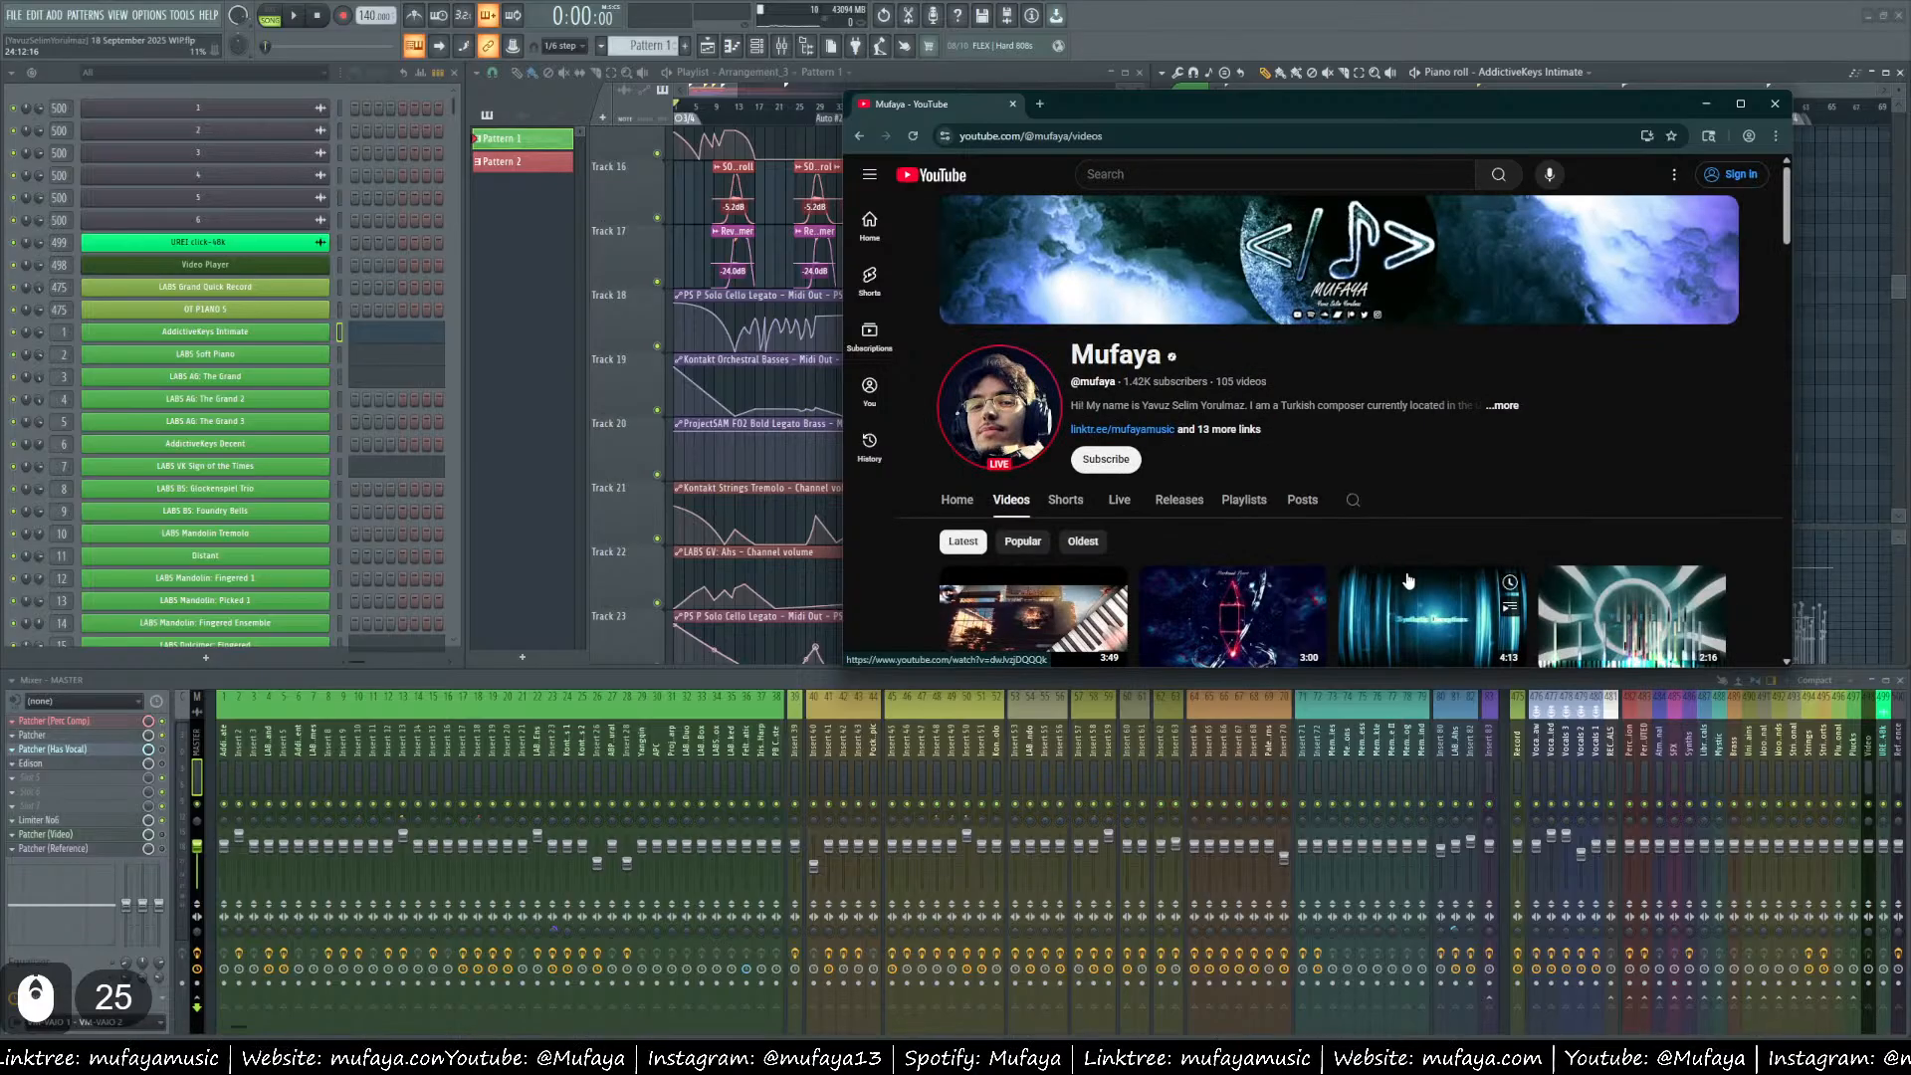
Compare the newest uploads, such as the Voidheld tracks, with the five-year-old orchestral pieces on the Videos page.
scroll(1407, 580, down, 6)
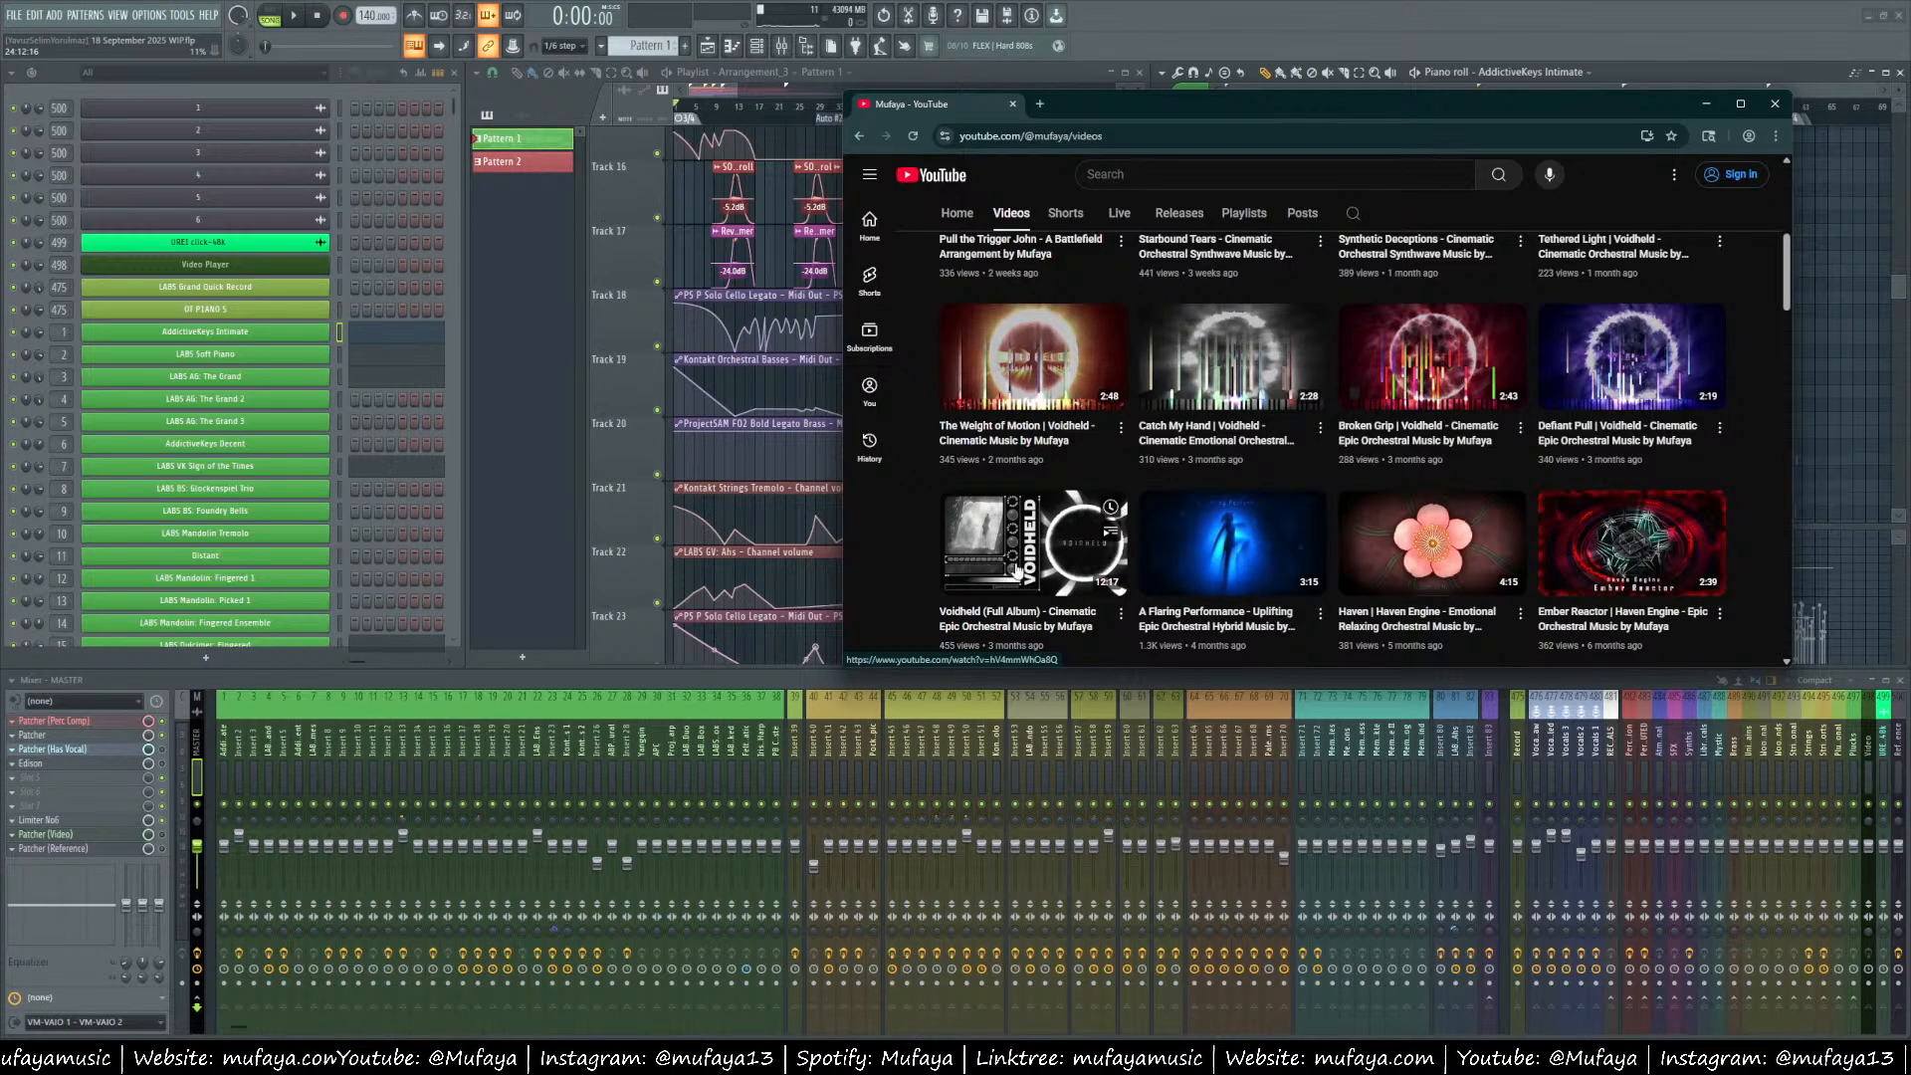
scroll(1015, 572, up, 1)
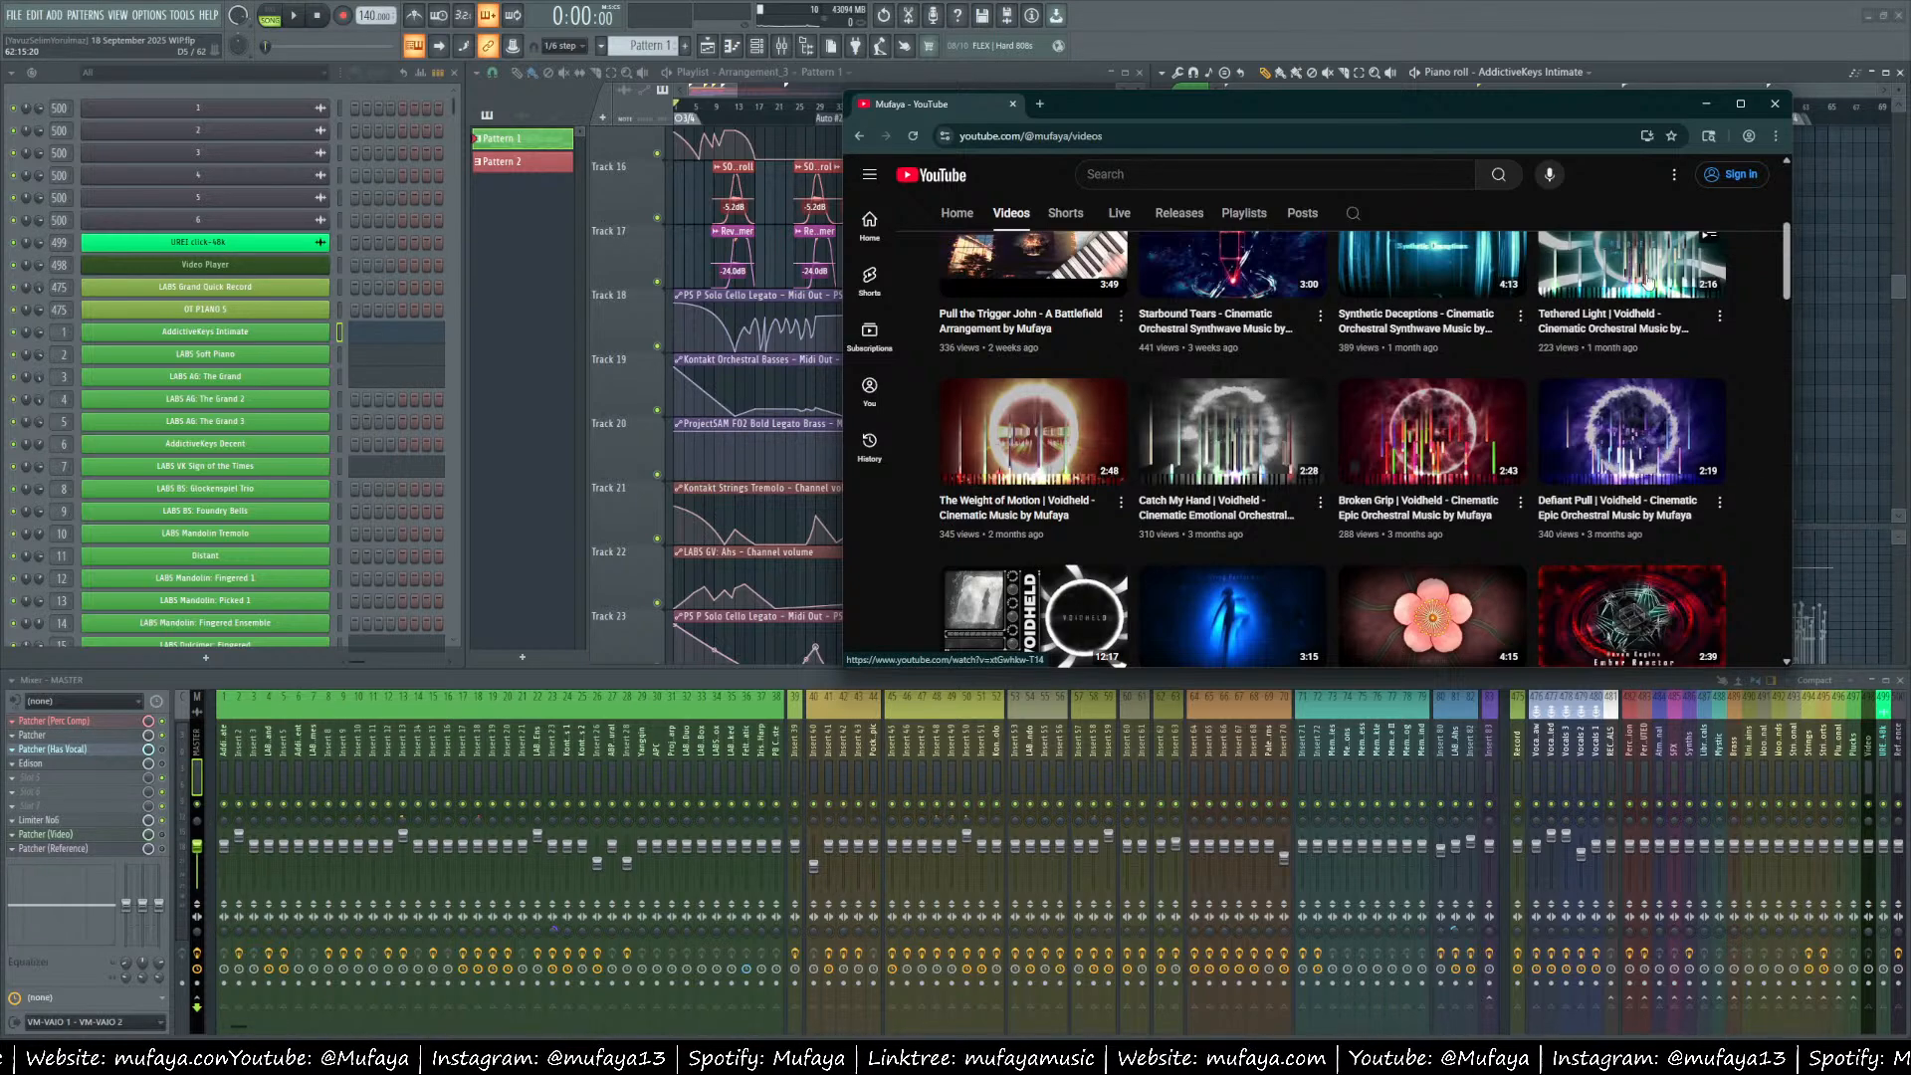
scroll(1657, 308, up, 2)
scroll(1570, 456, up, 2)
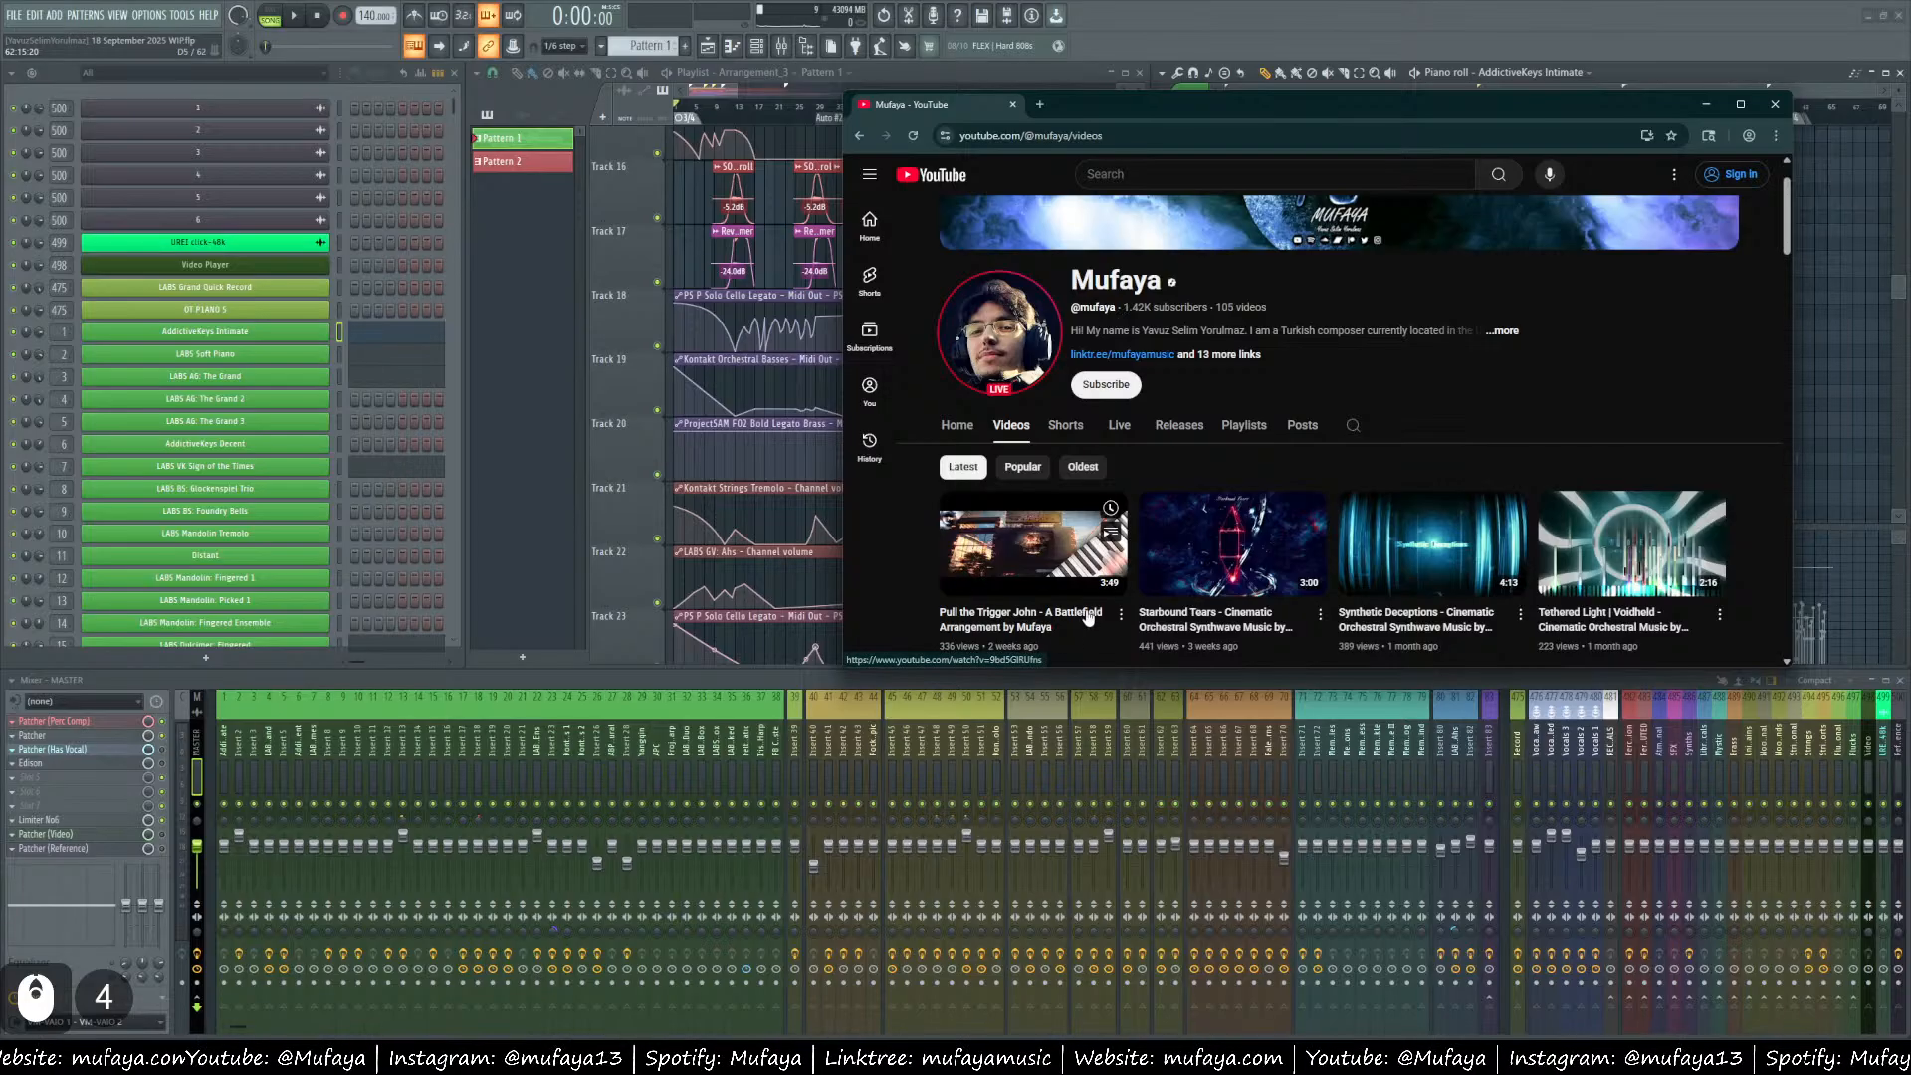
scroll(1269, 591, down, 1)
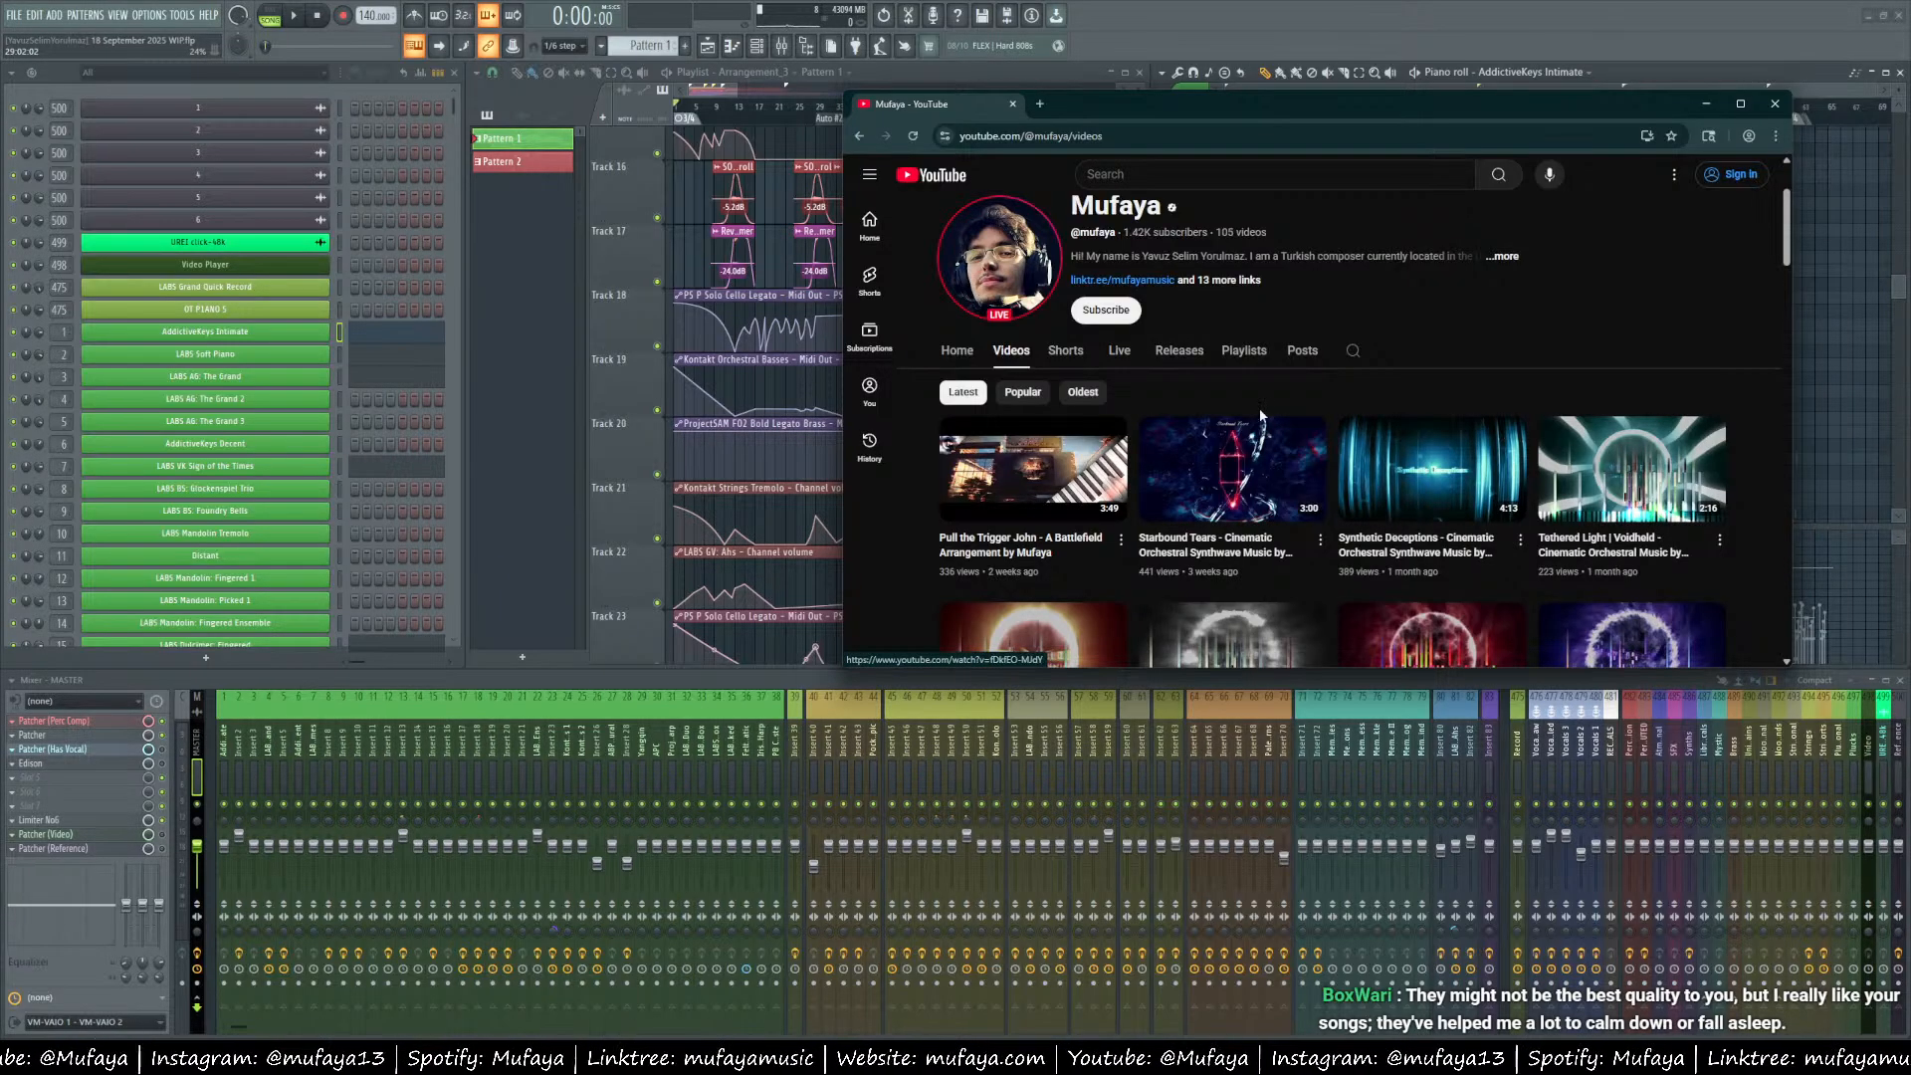
scroll(1218, 376, down, 20)
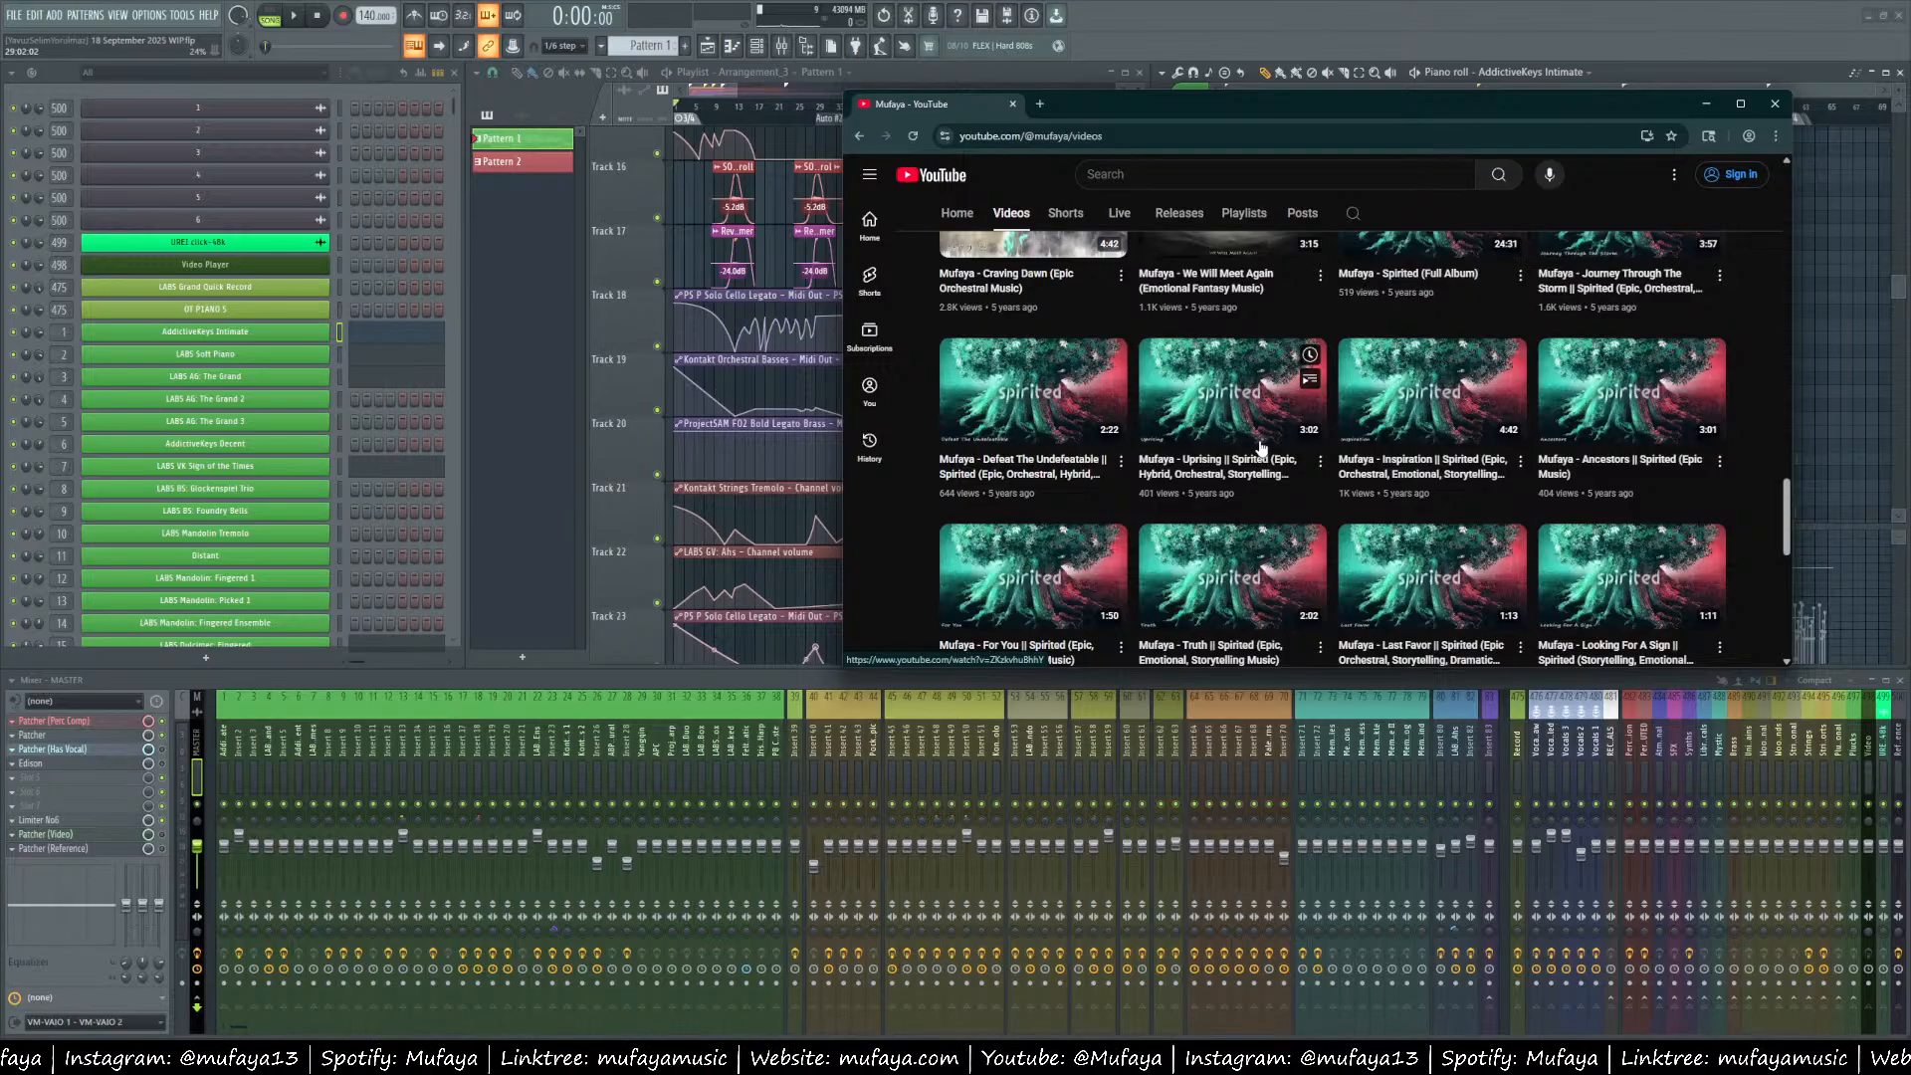
scroll(1181, 542, up, 3)
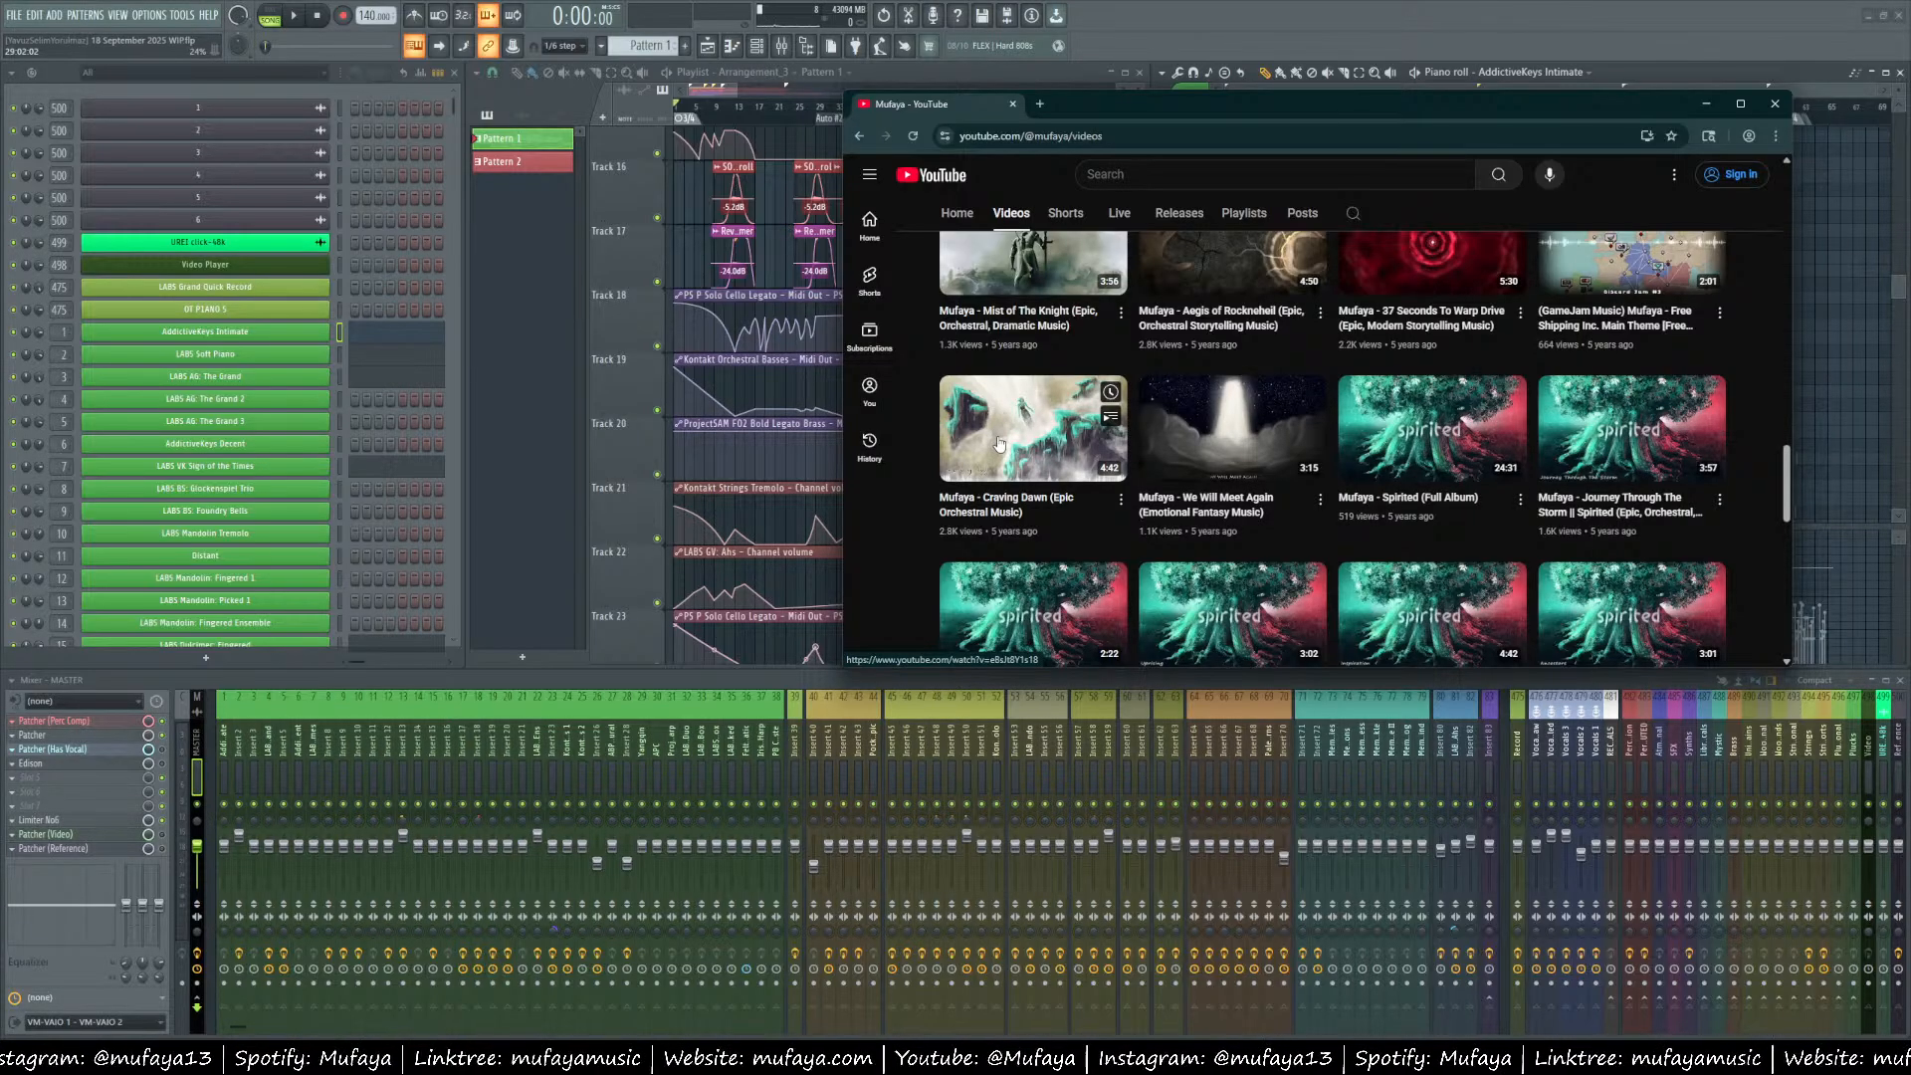
scroll(1255, 400, up, 2)
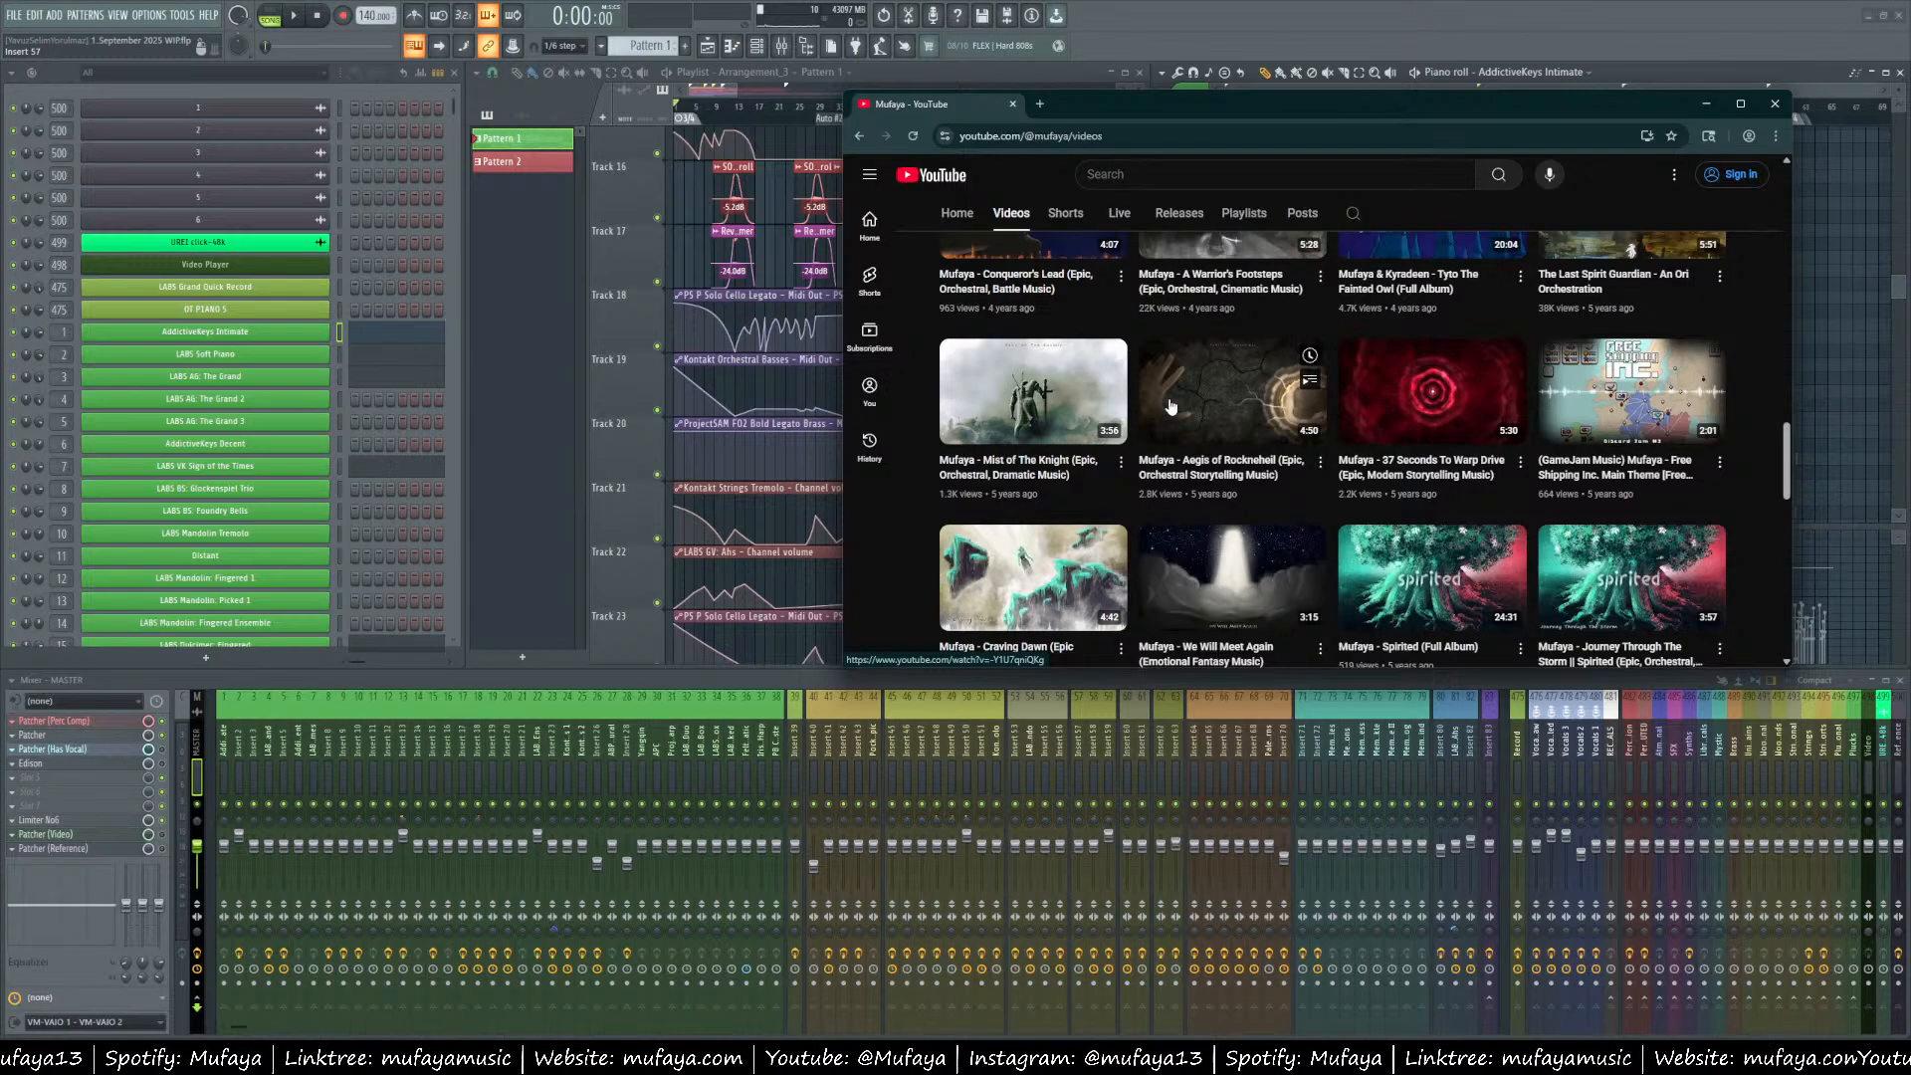
scroll(1292, 430, up, 2)
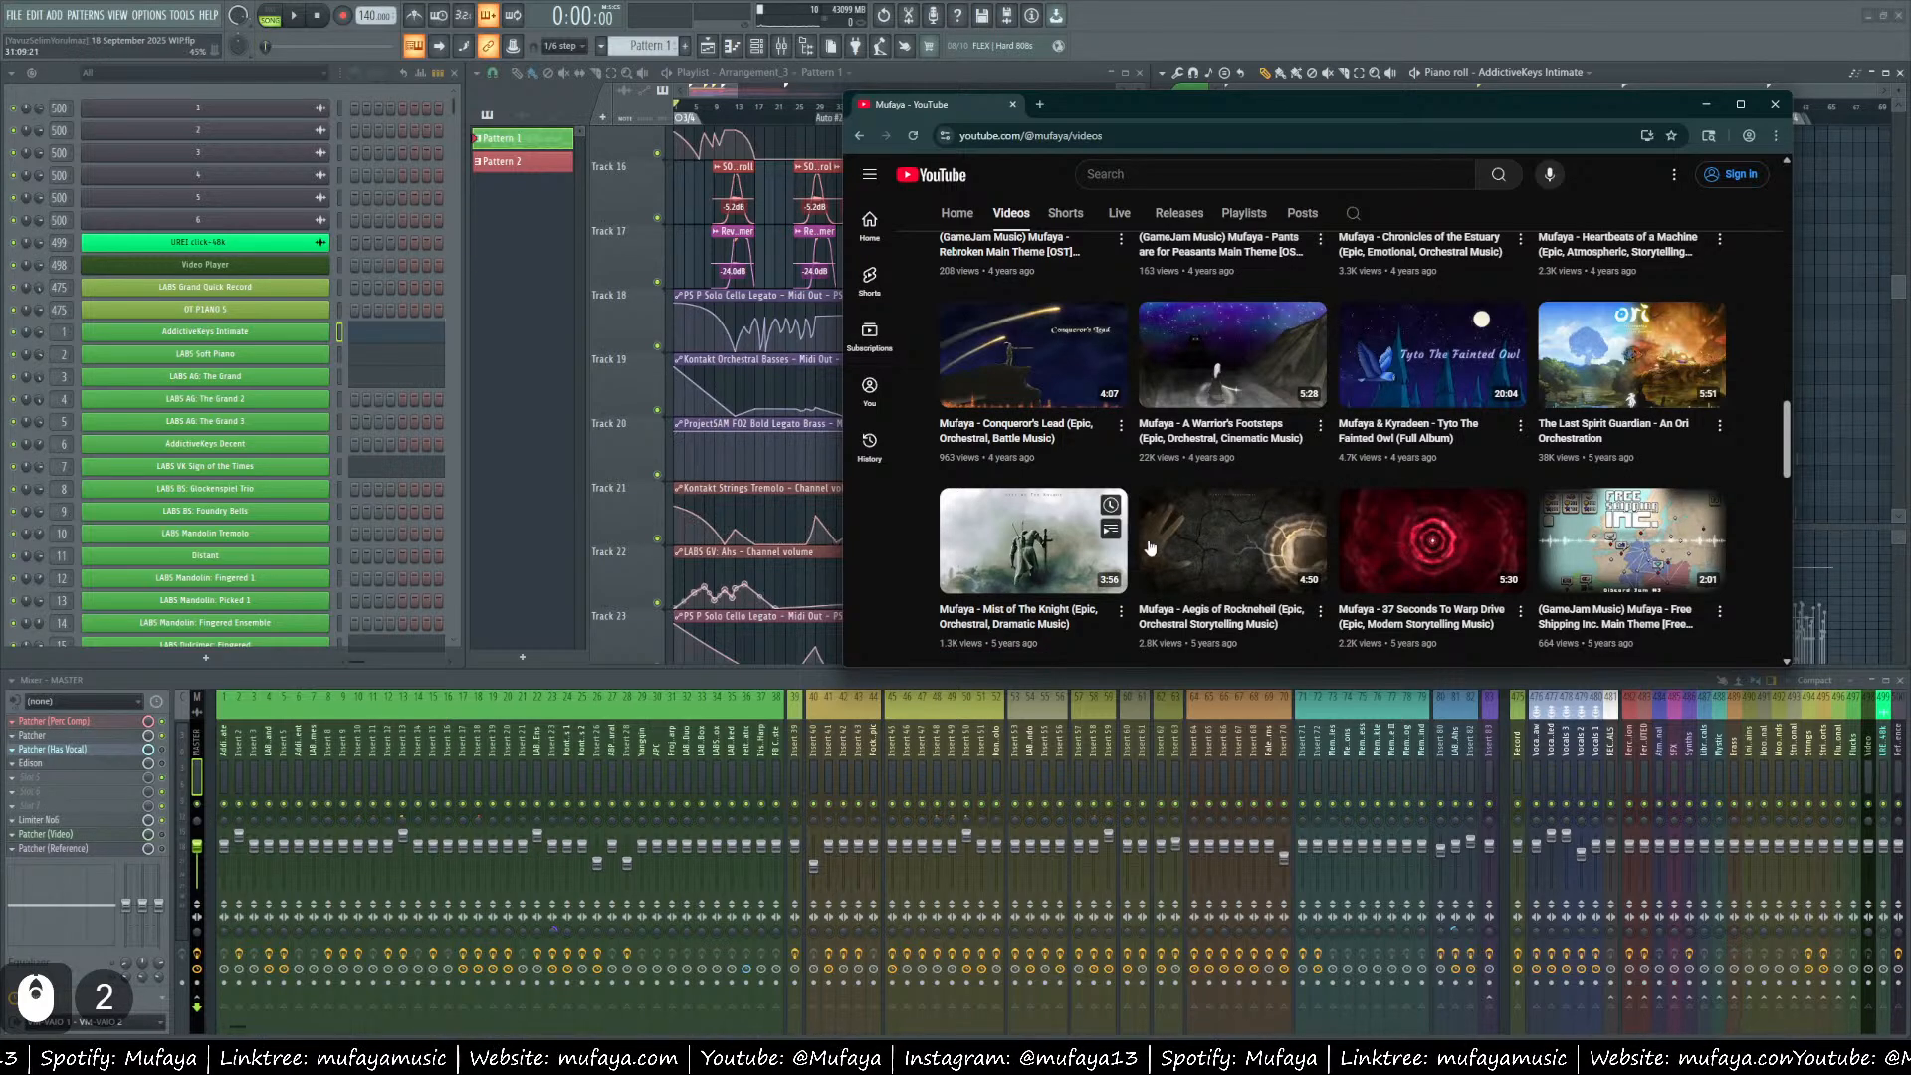
scroll(991, 505, up, 17)
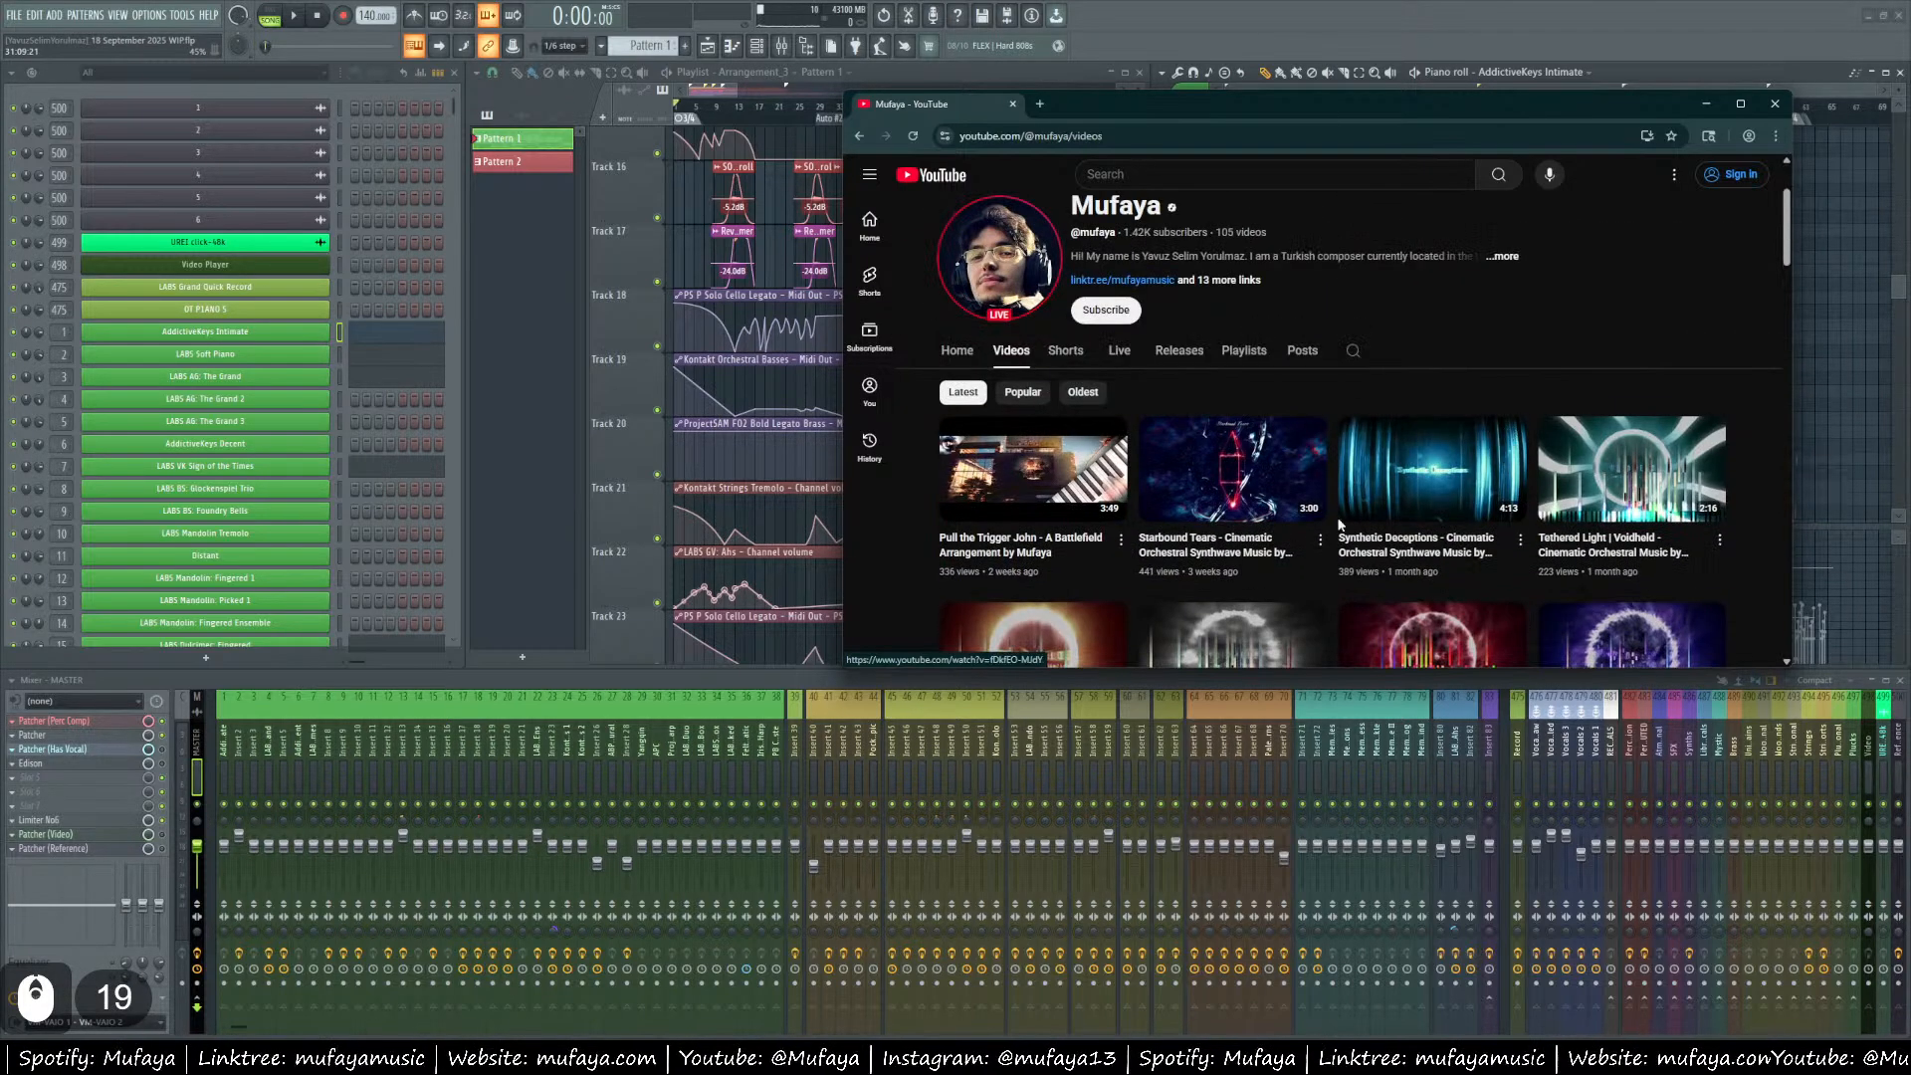
scroll(1477, 338, up, 5)
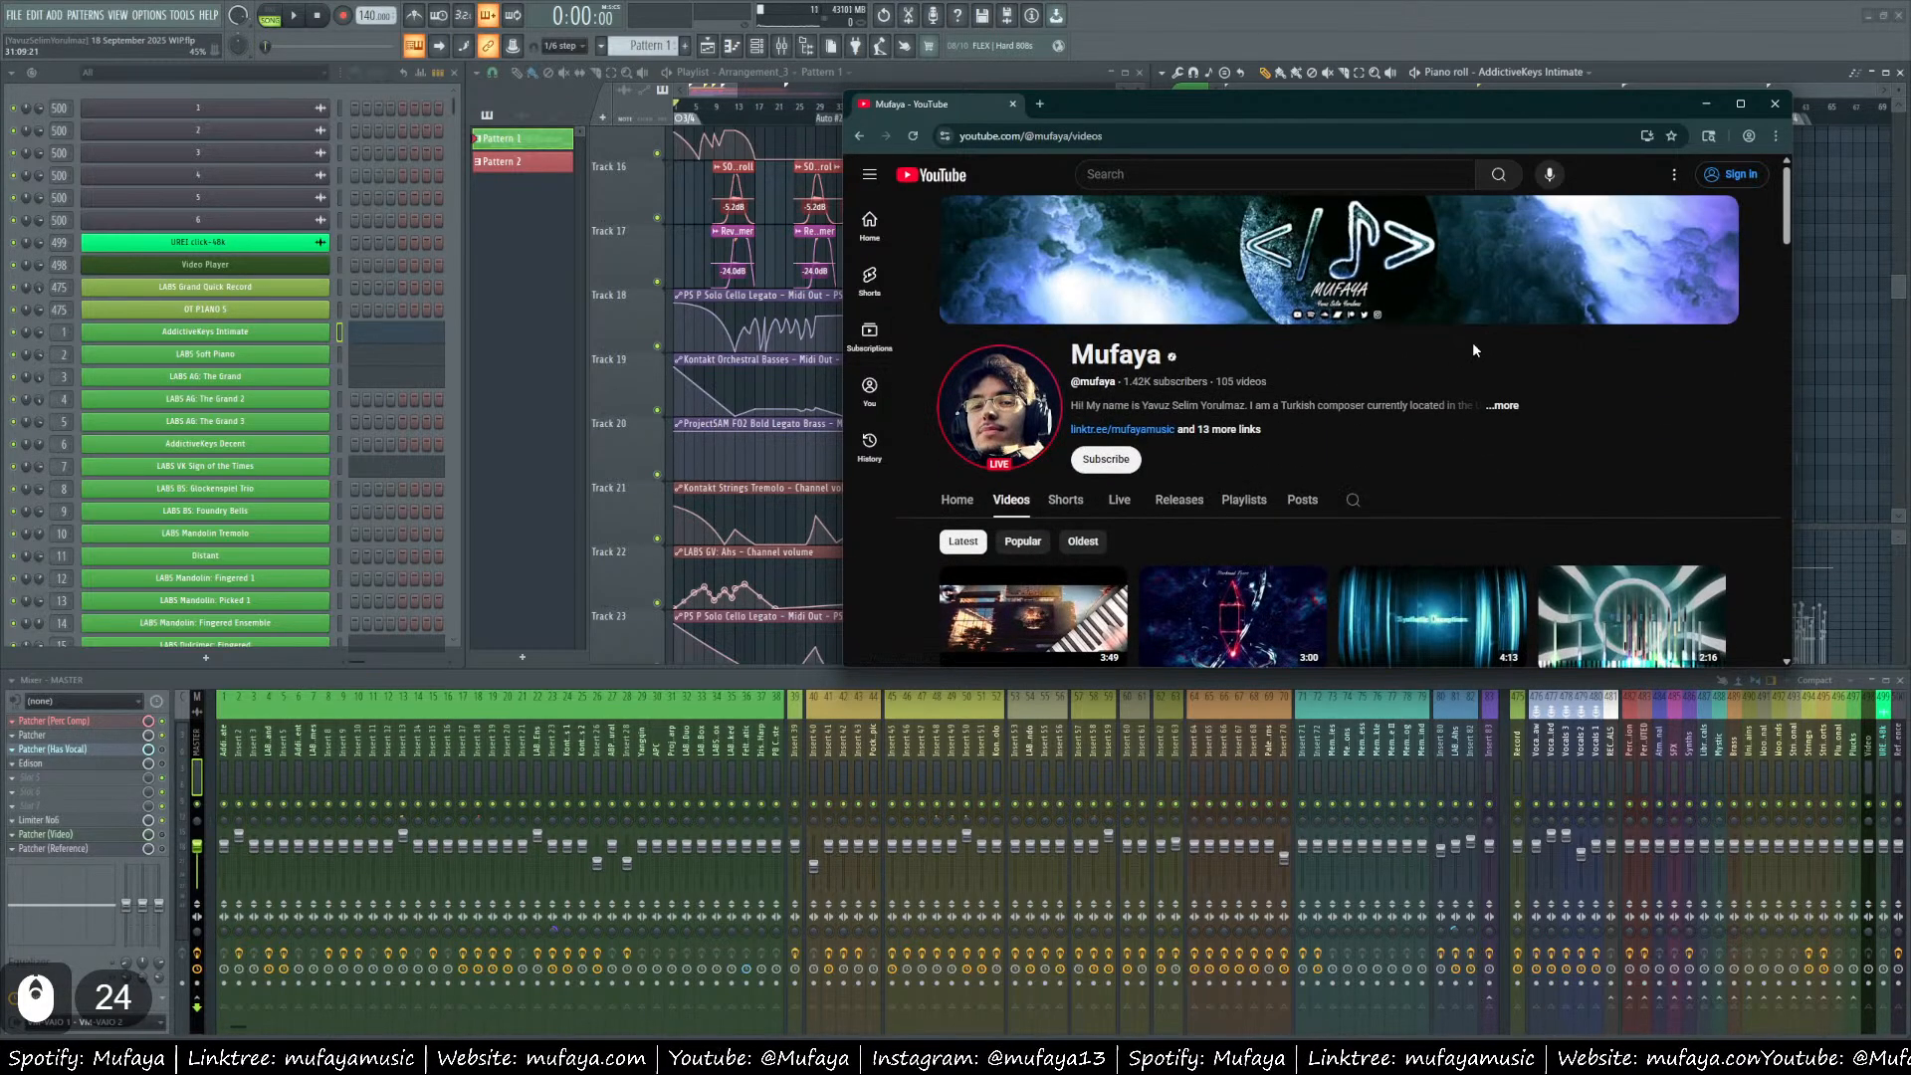
Close the browser and bring the opening bars of Pattern 1 and Pattern 2 into close view in the FL Studio playlist.
click(1775, 102)
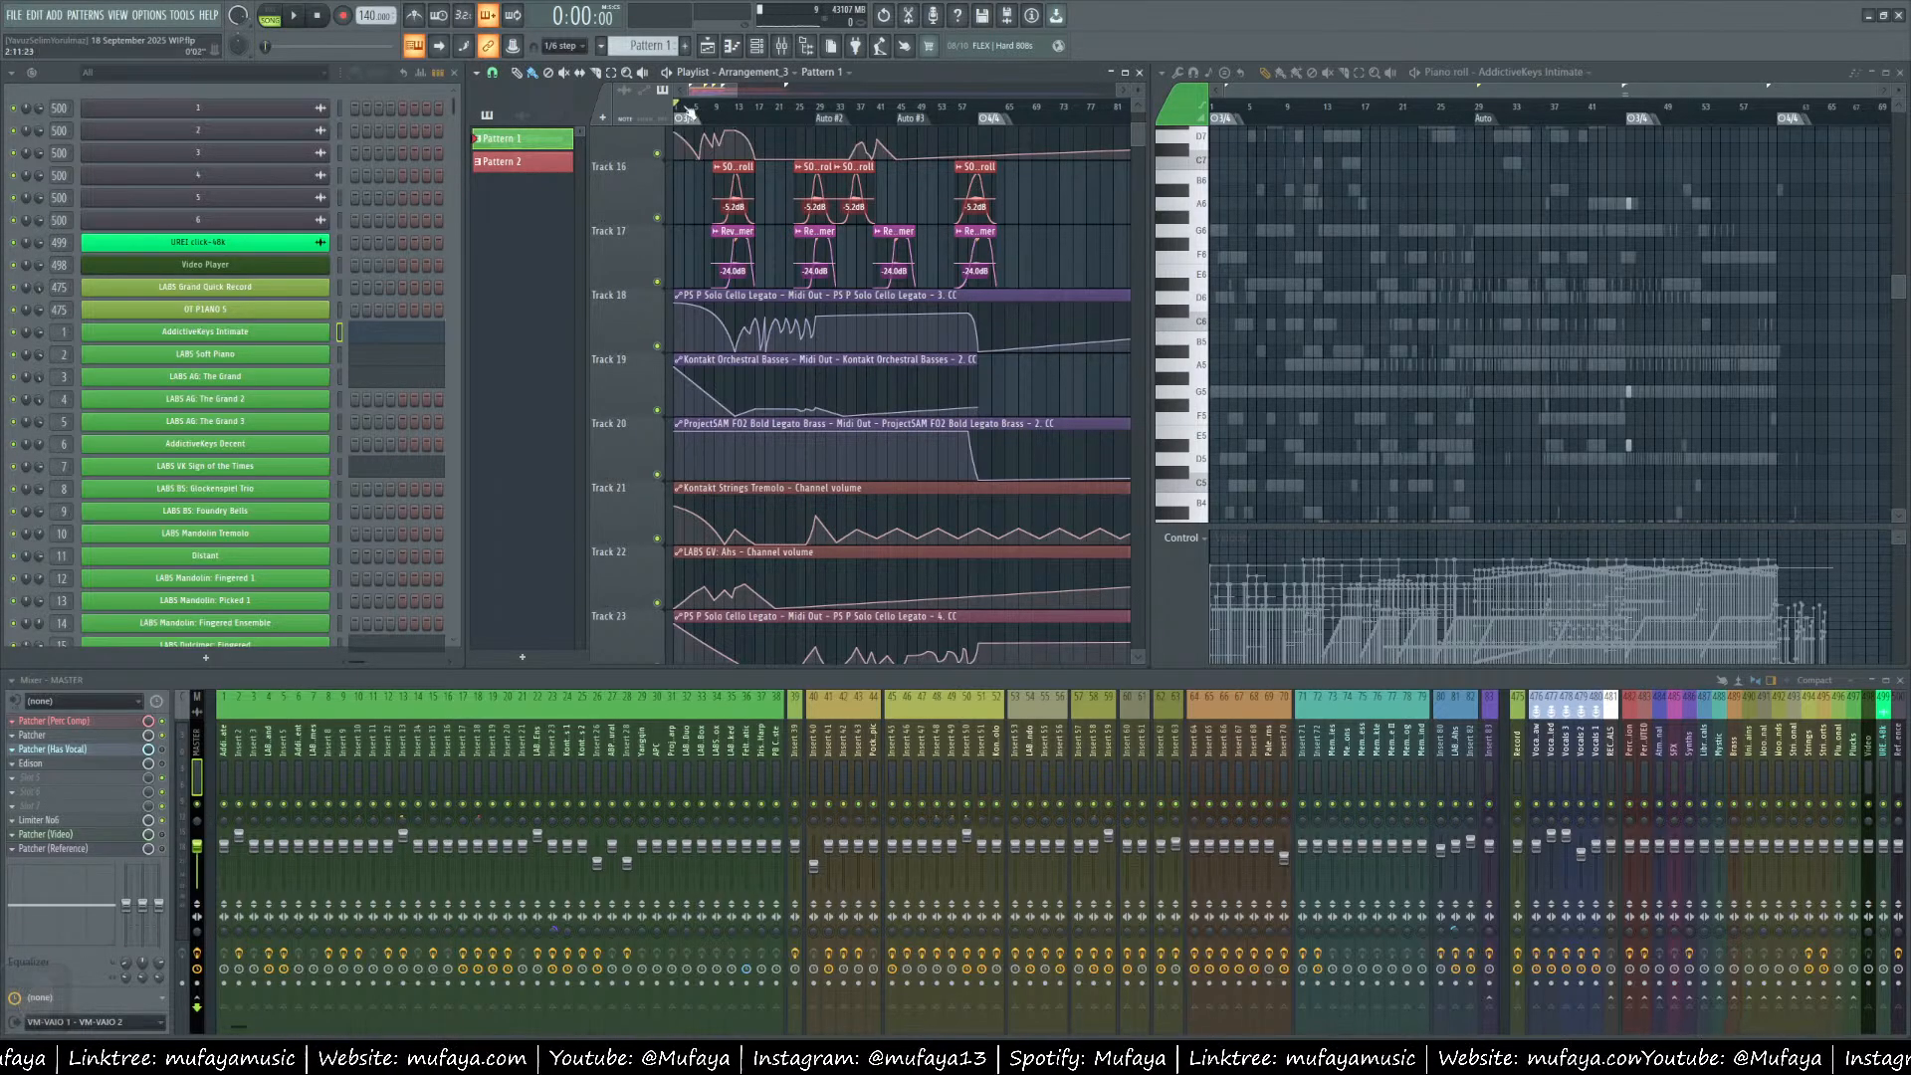
scroll(793, 296, up, 14)
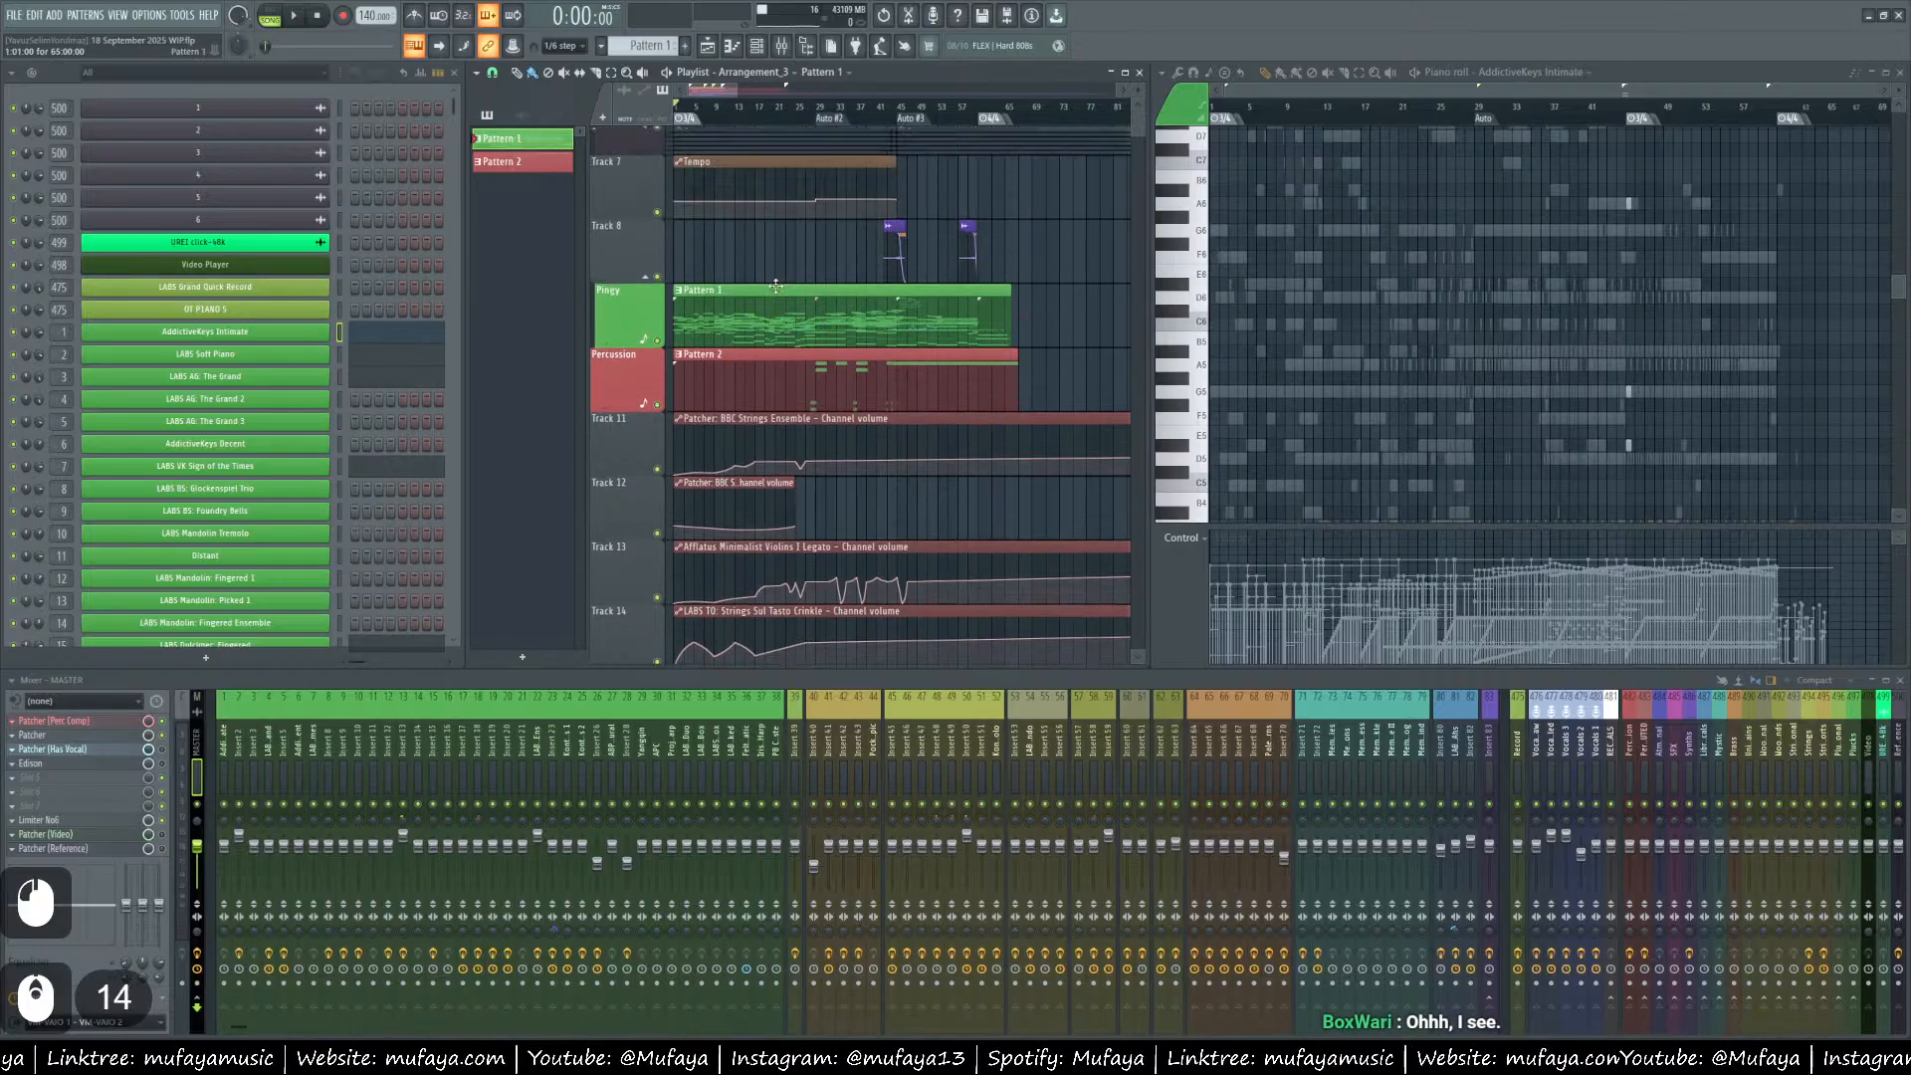
scroll(793, 297, up, 5)
key(ctrl)
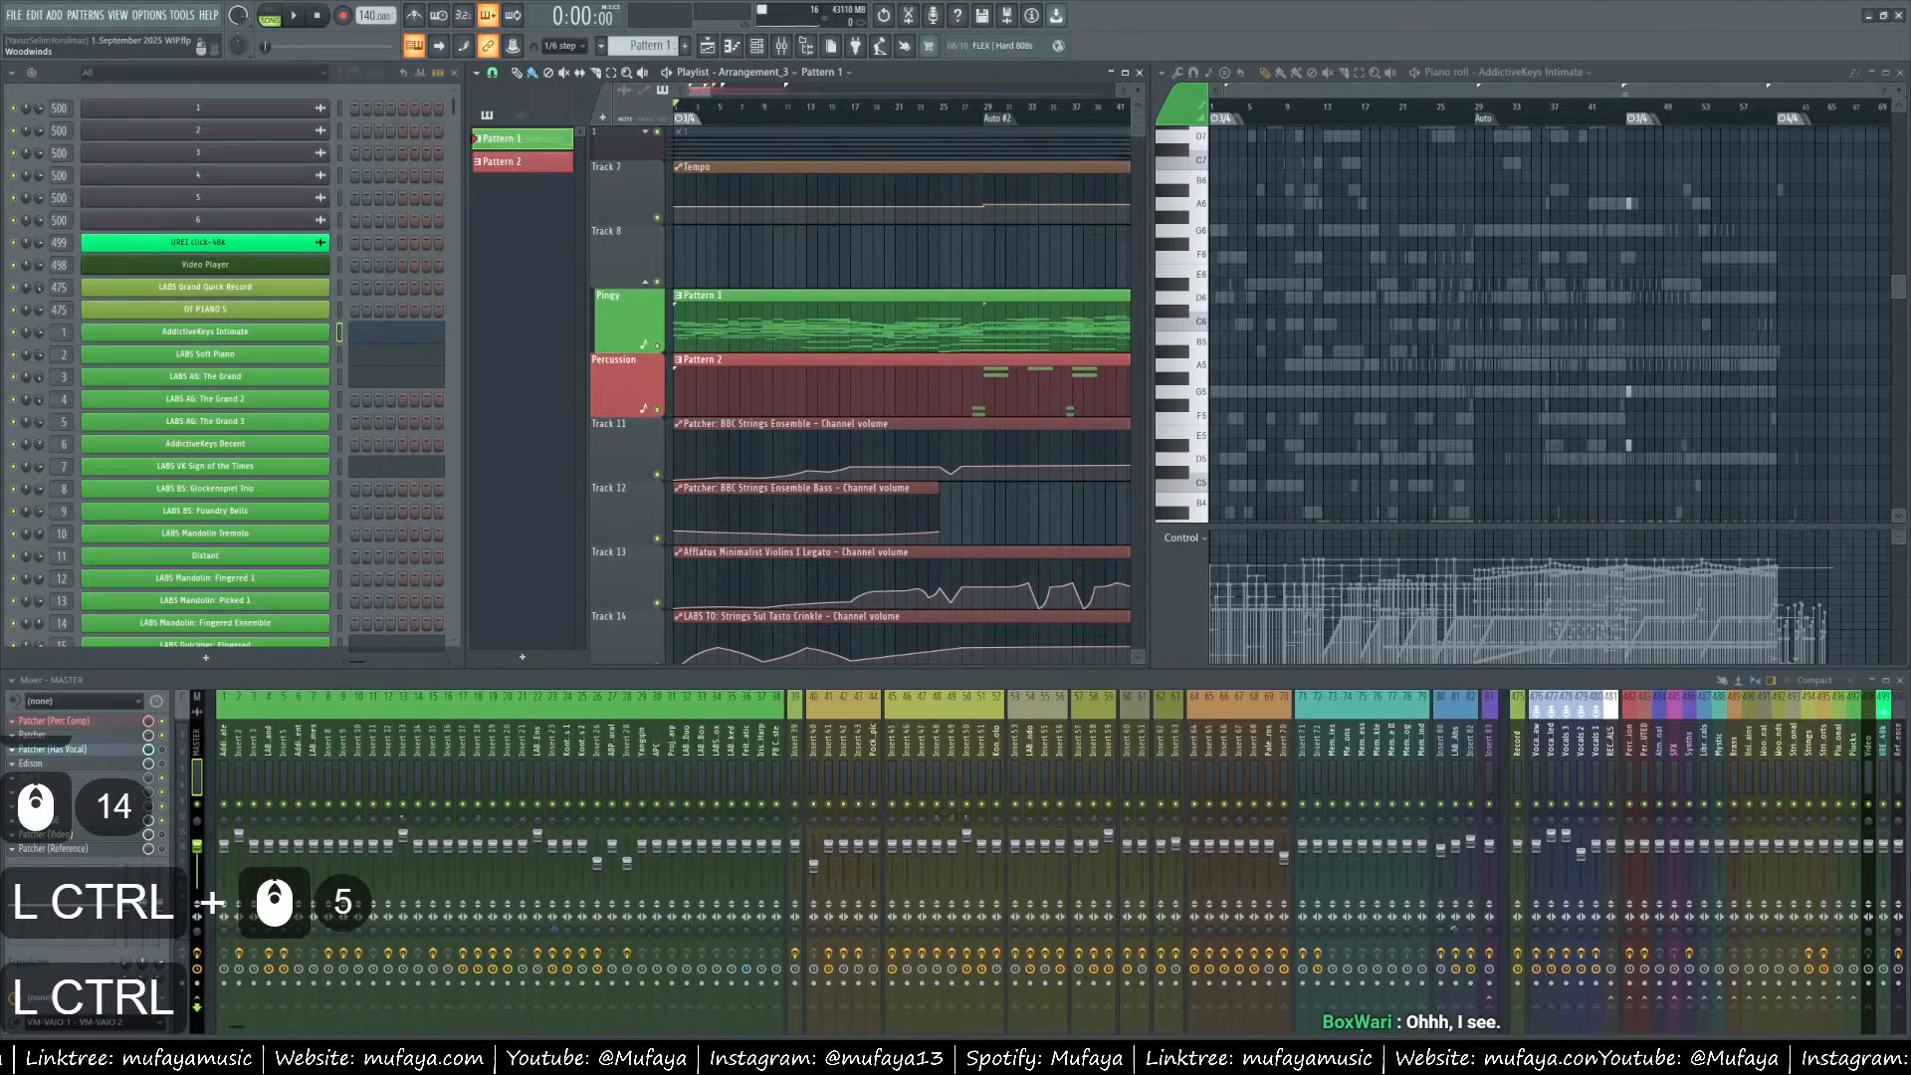
Set the Scarlett Solo 4th Gen device's buffer size to 512 and close its settings.
click(1702, 1055)
right_click(1668, 986)
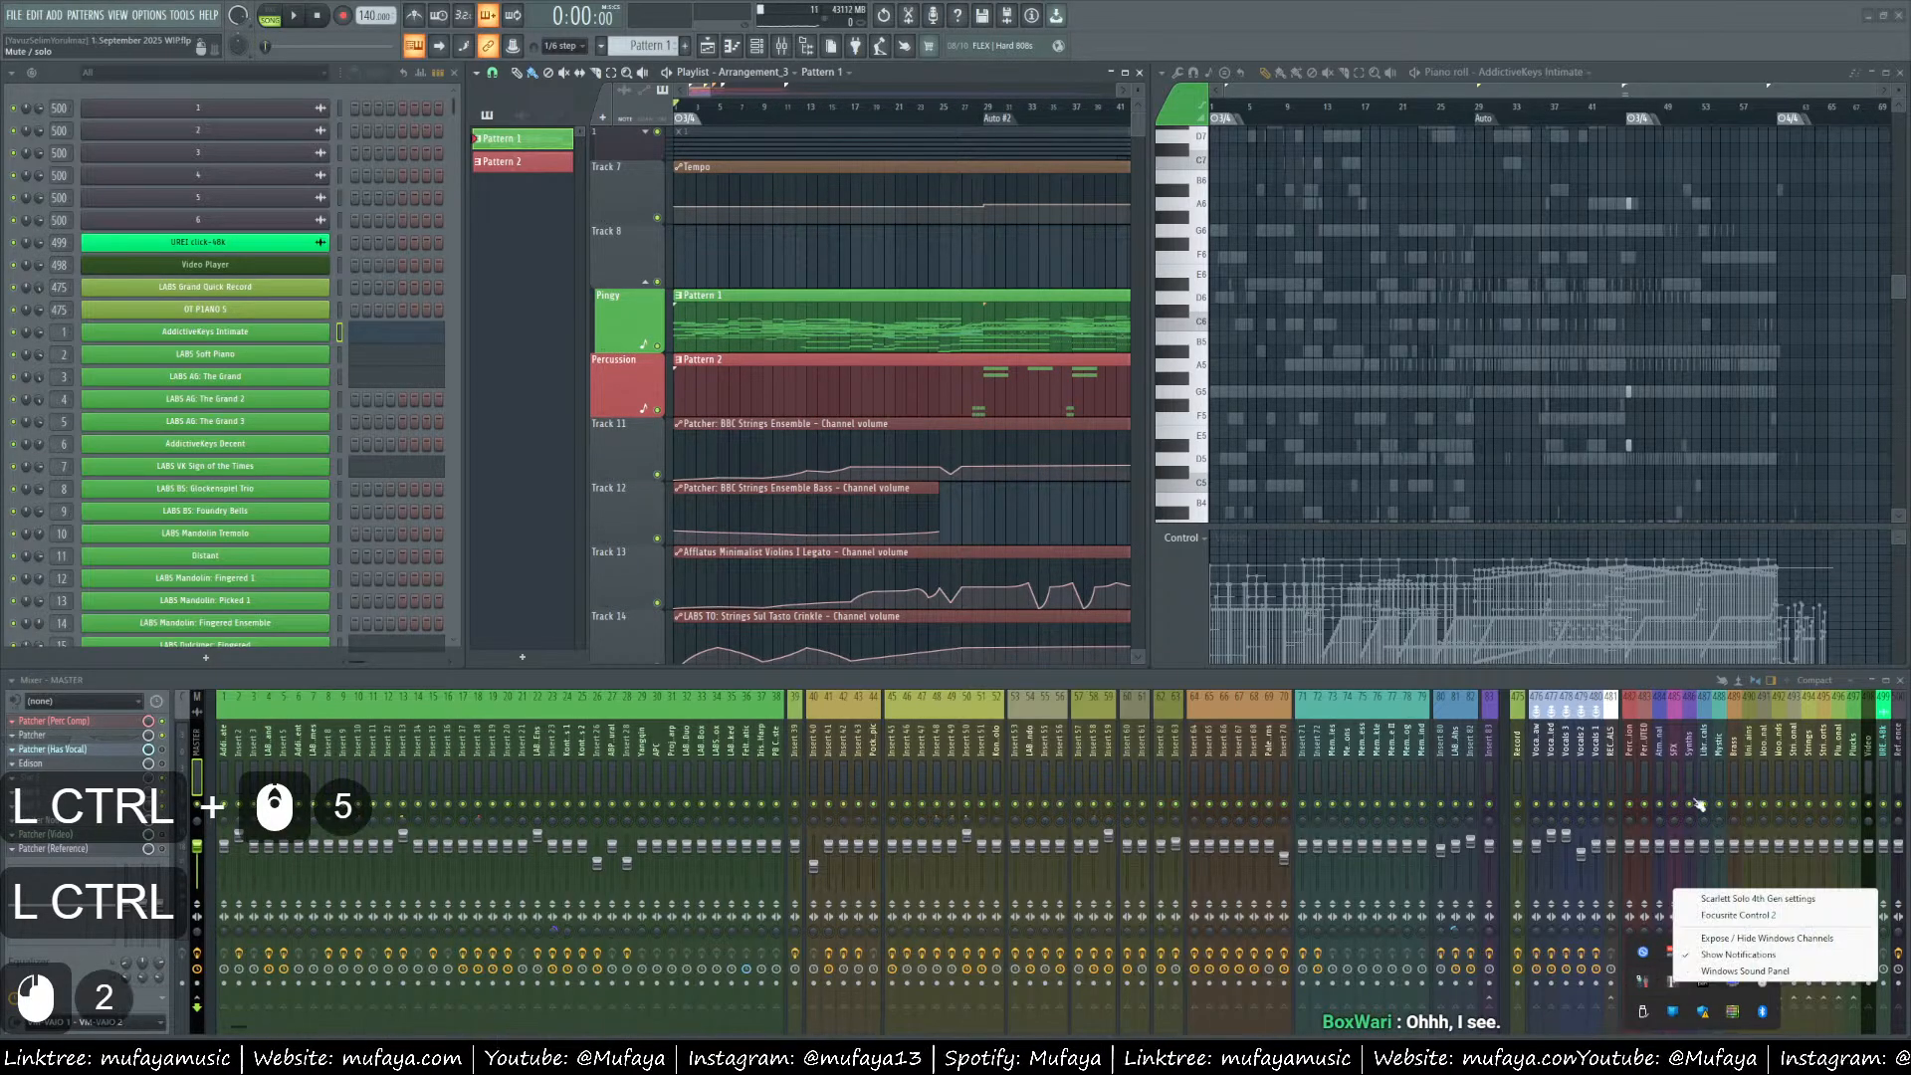
click(1734, 901)
click(1490, 587)
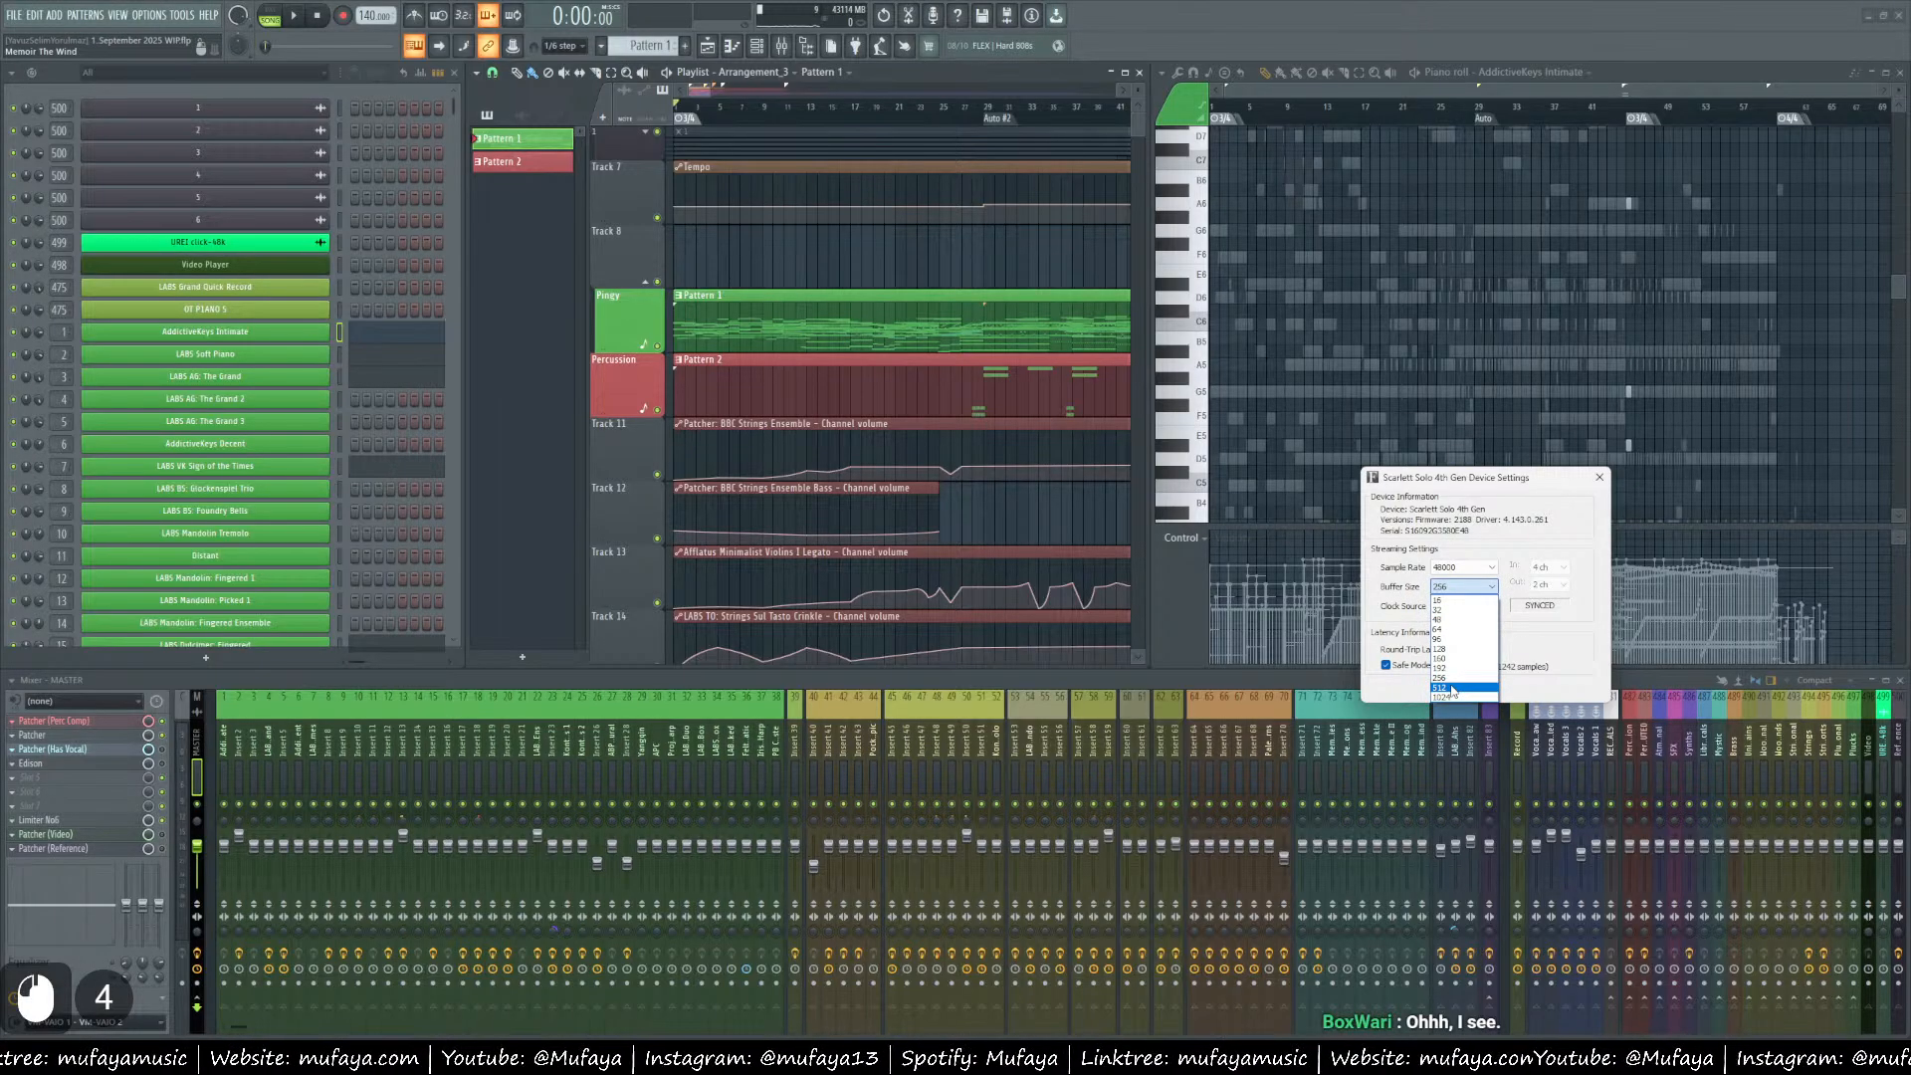
click(1451, 688)
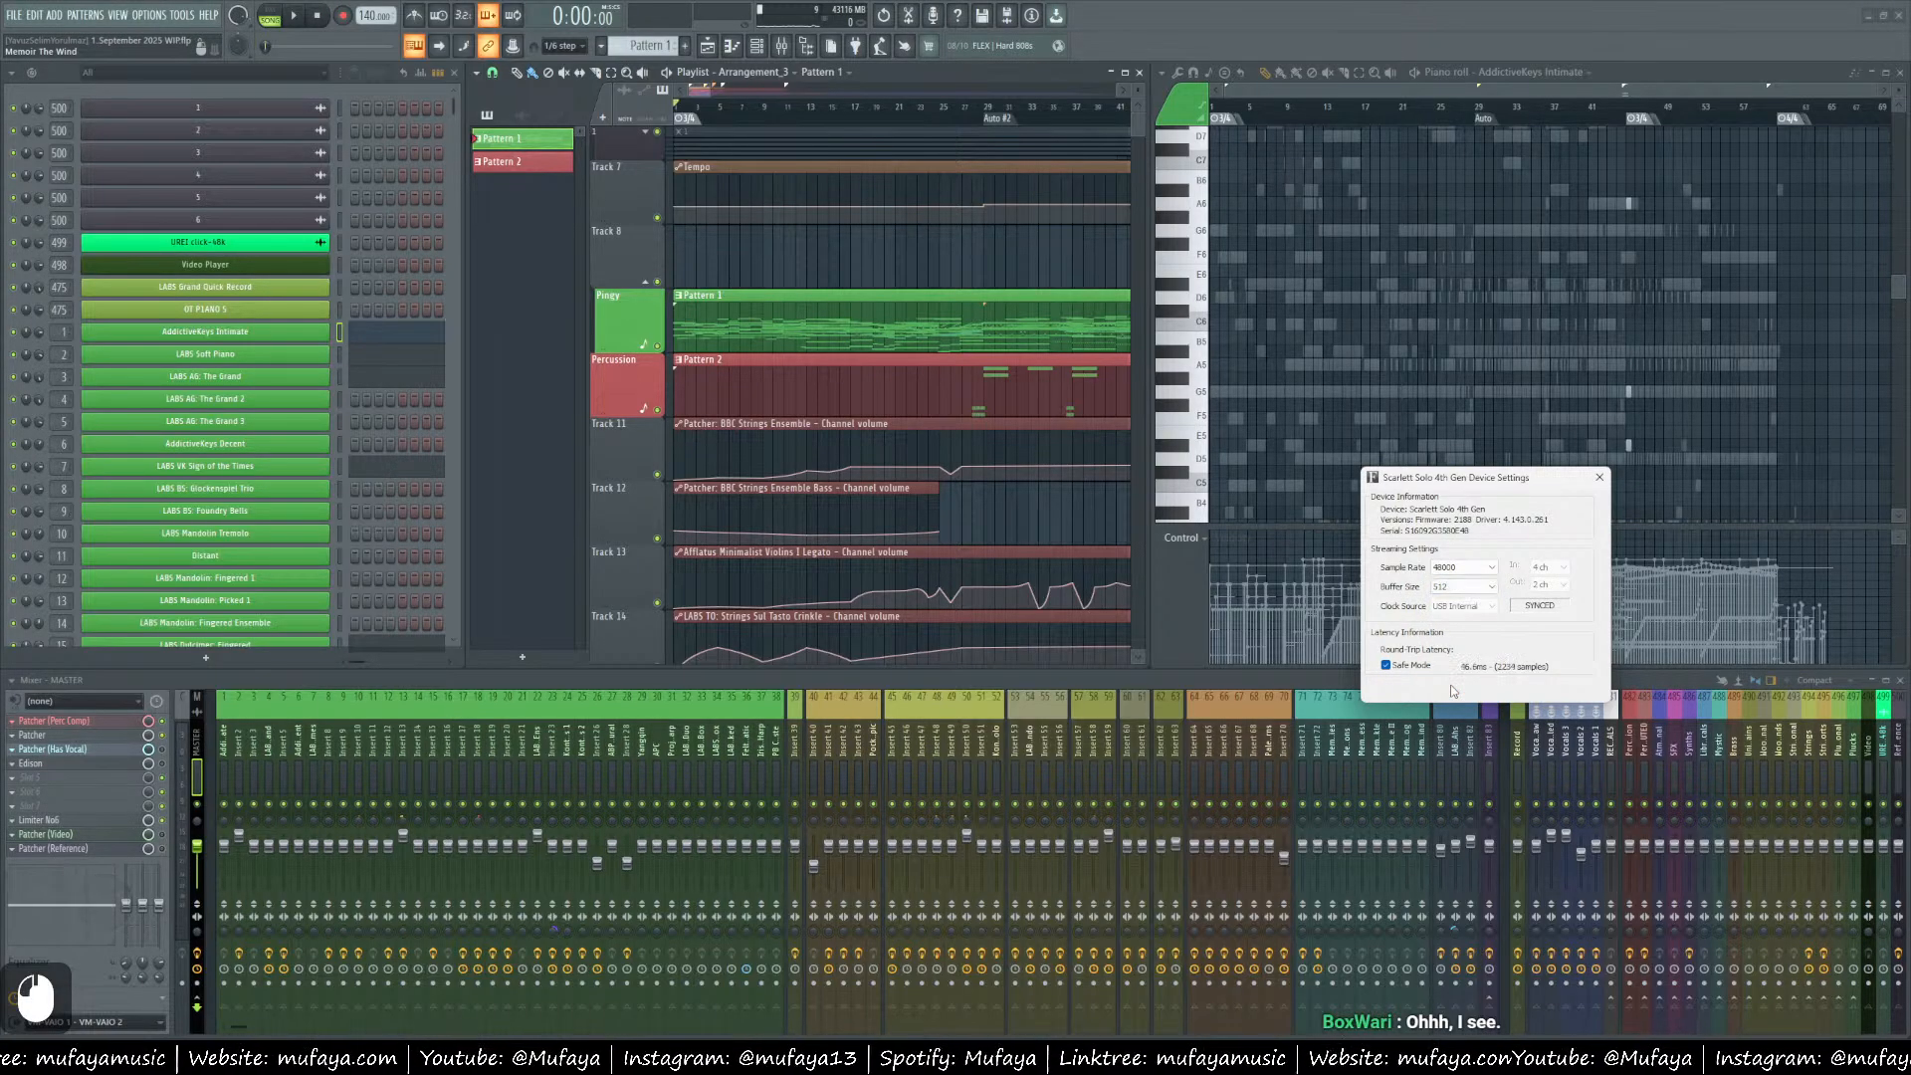
click(1599, 477)
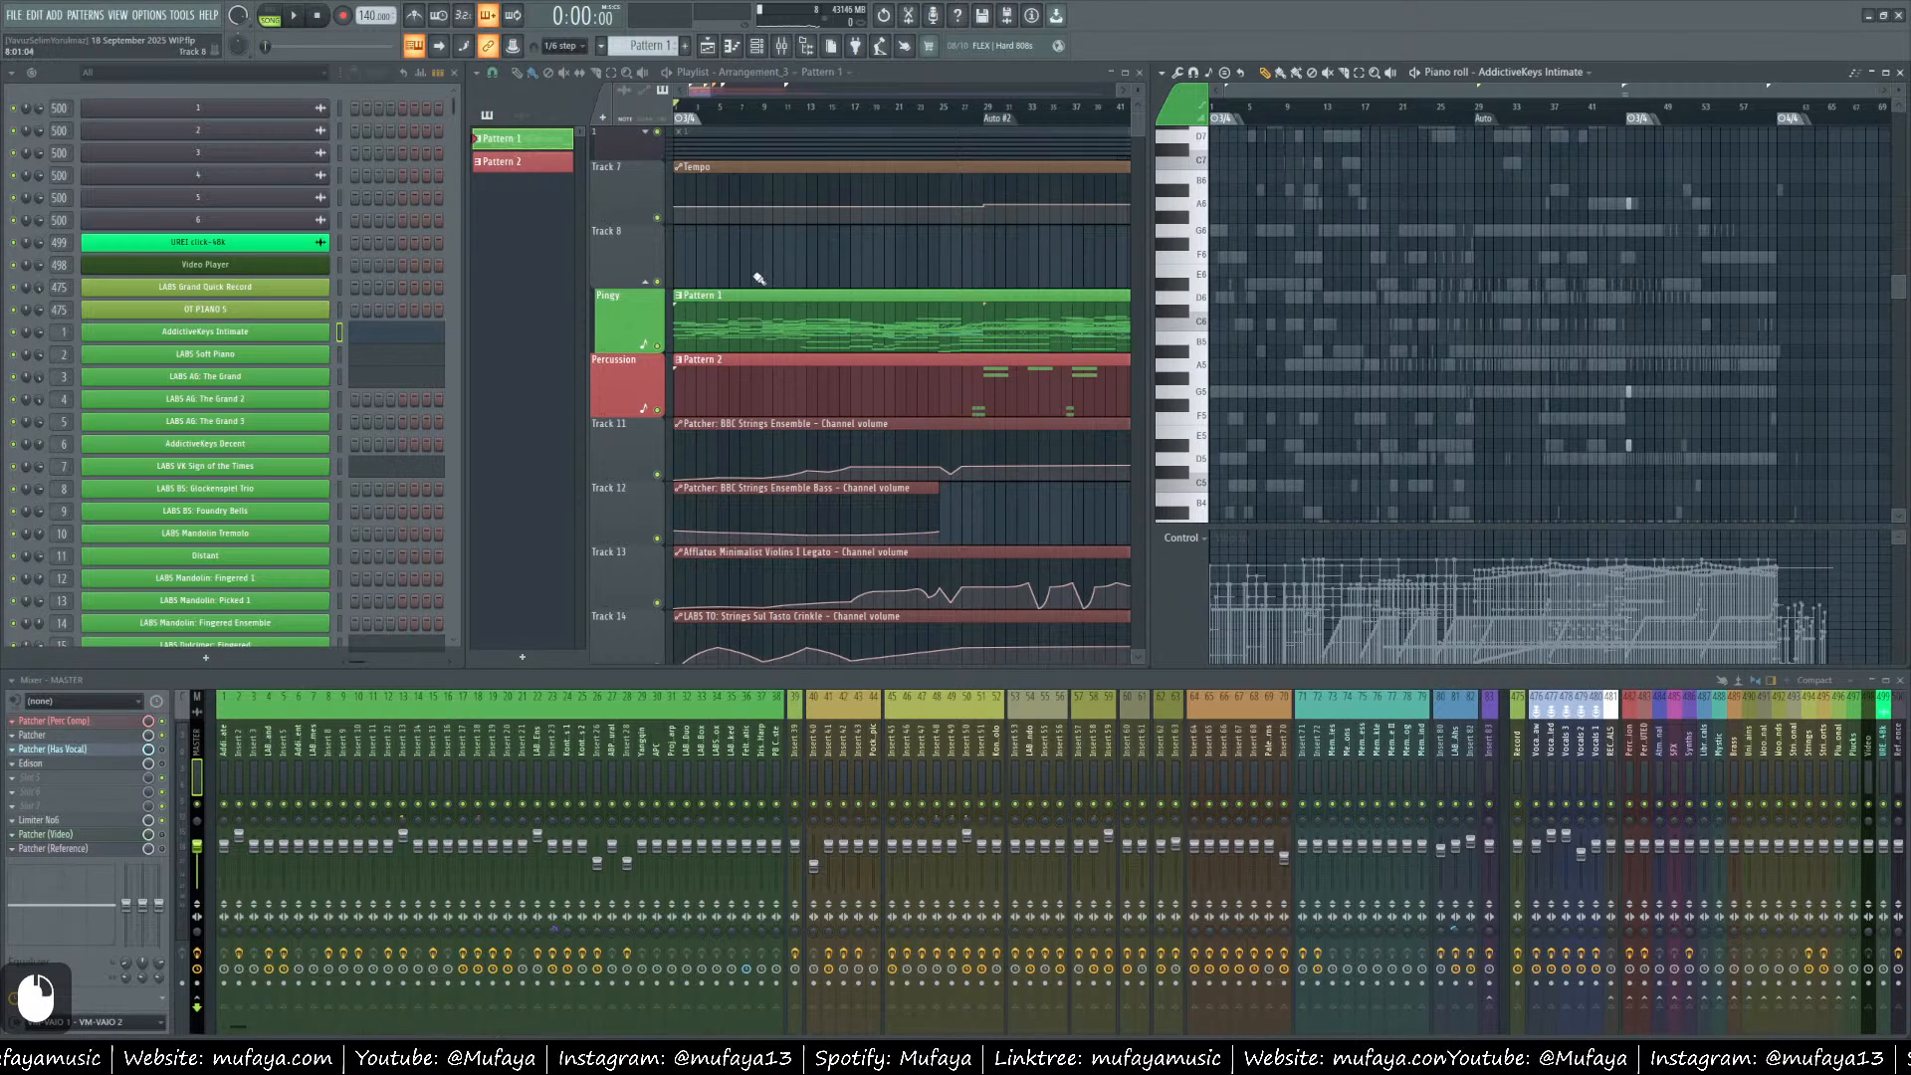
Test playback and audition the LABS Grand Quick Record and OT PIANO S channels, and delete the OT PIANO S channel.
key(space)
key(space)
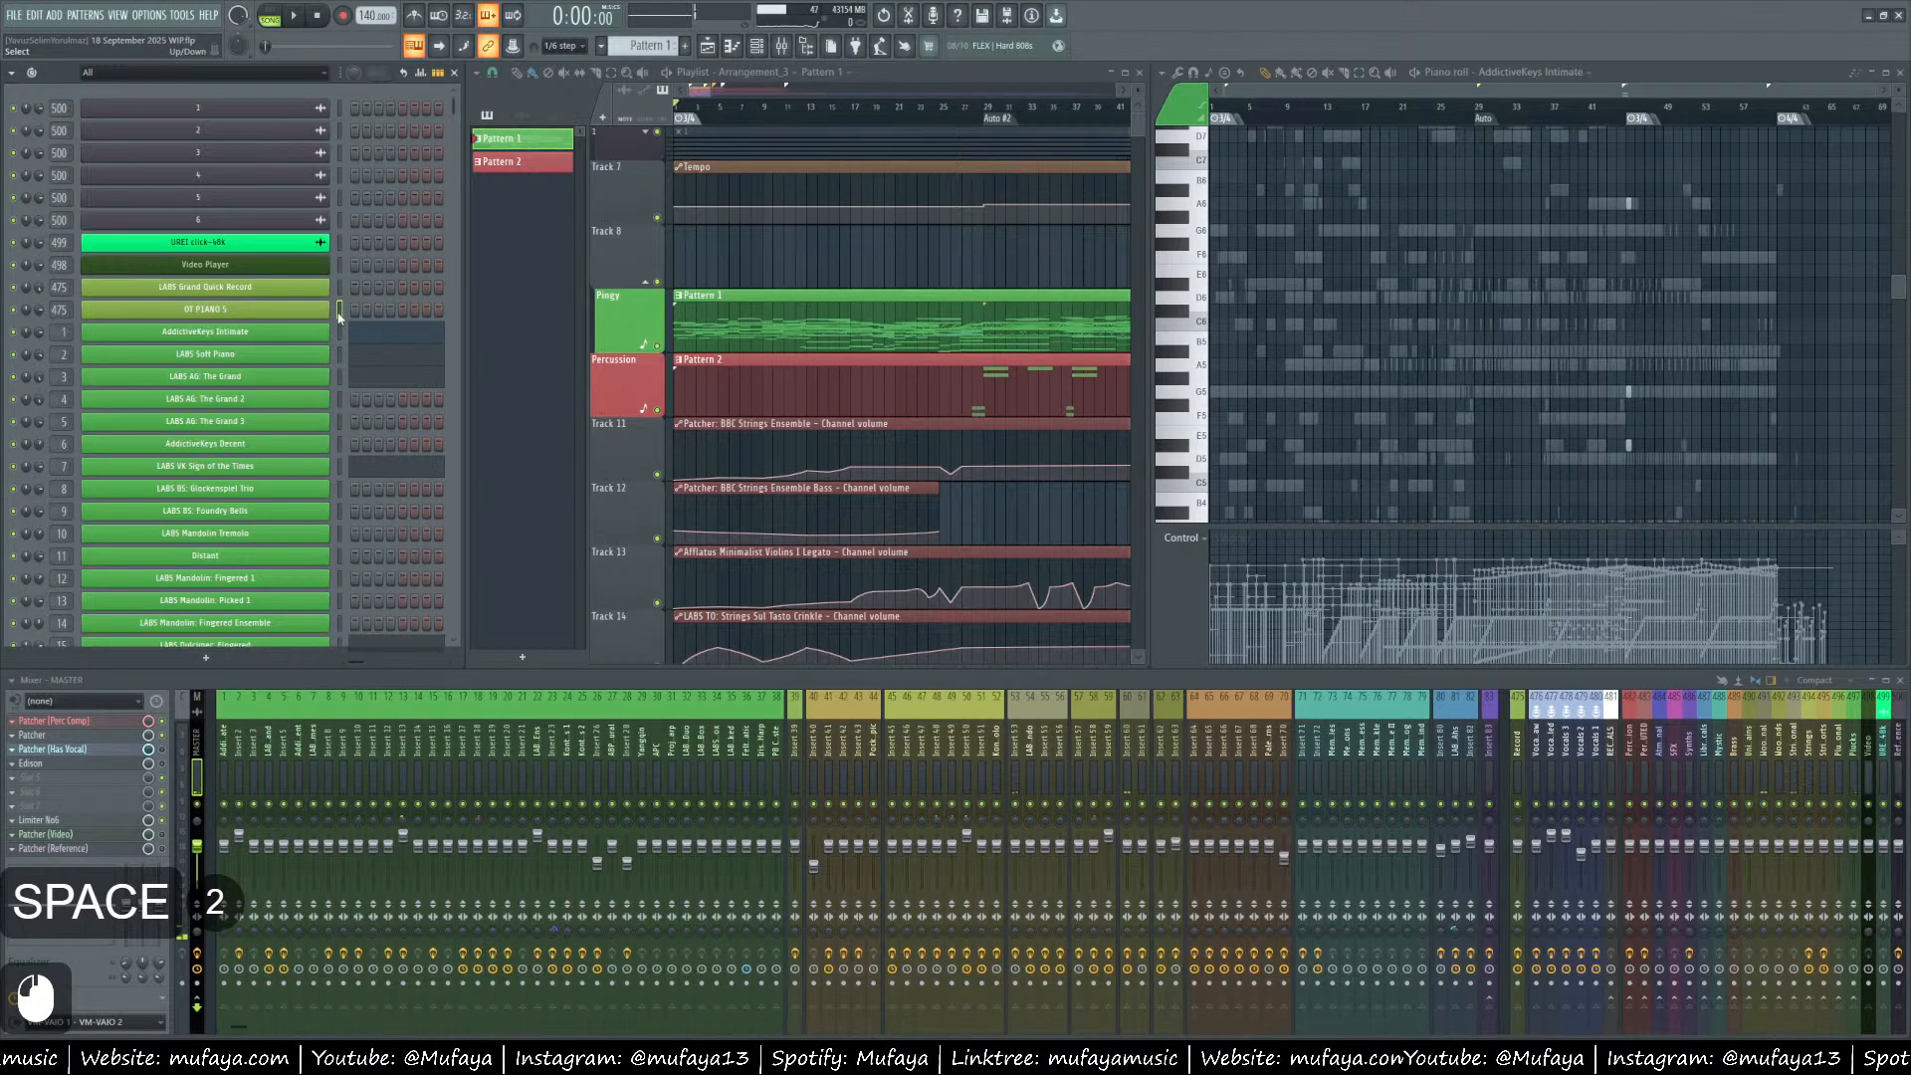
key(q)
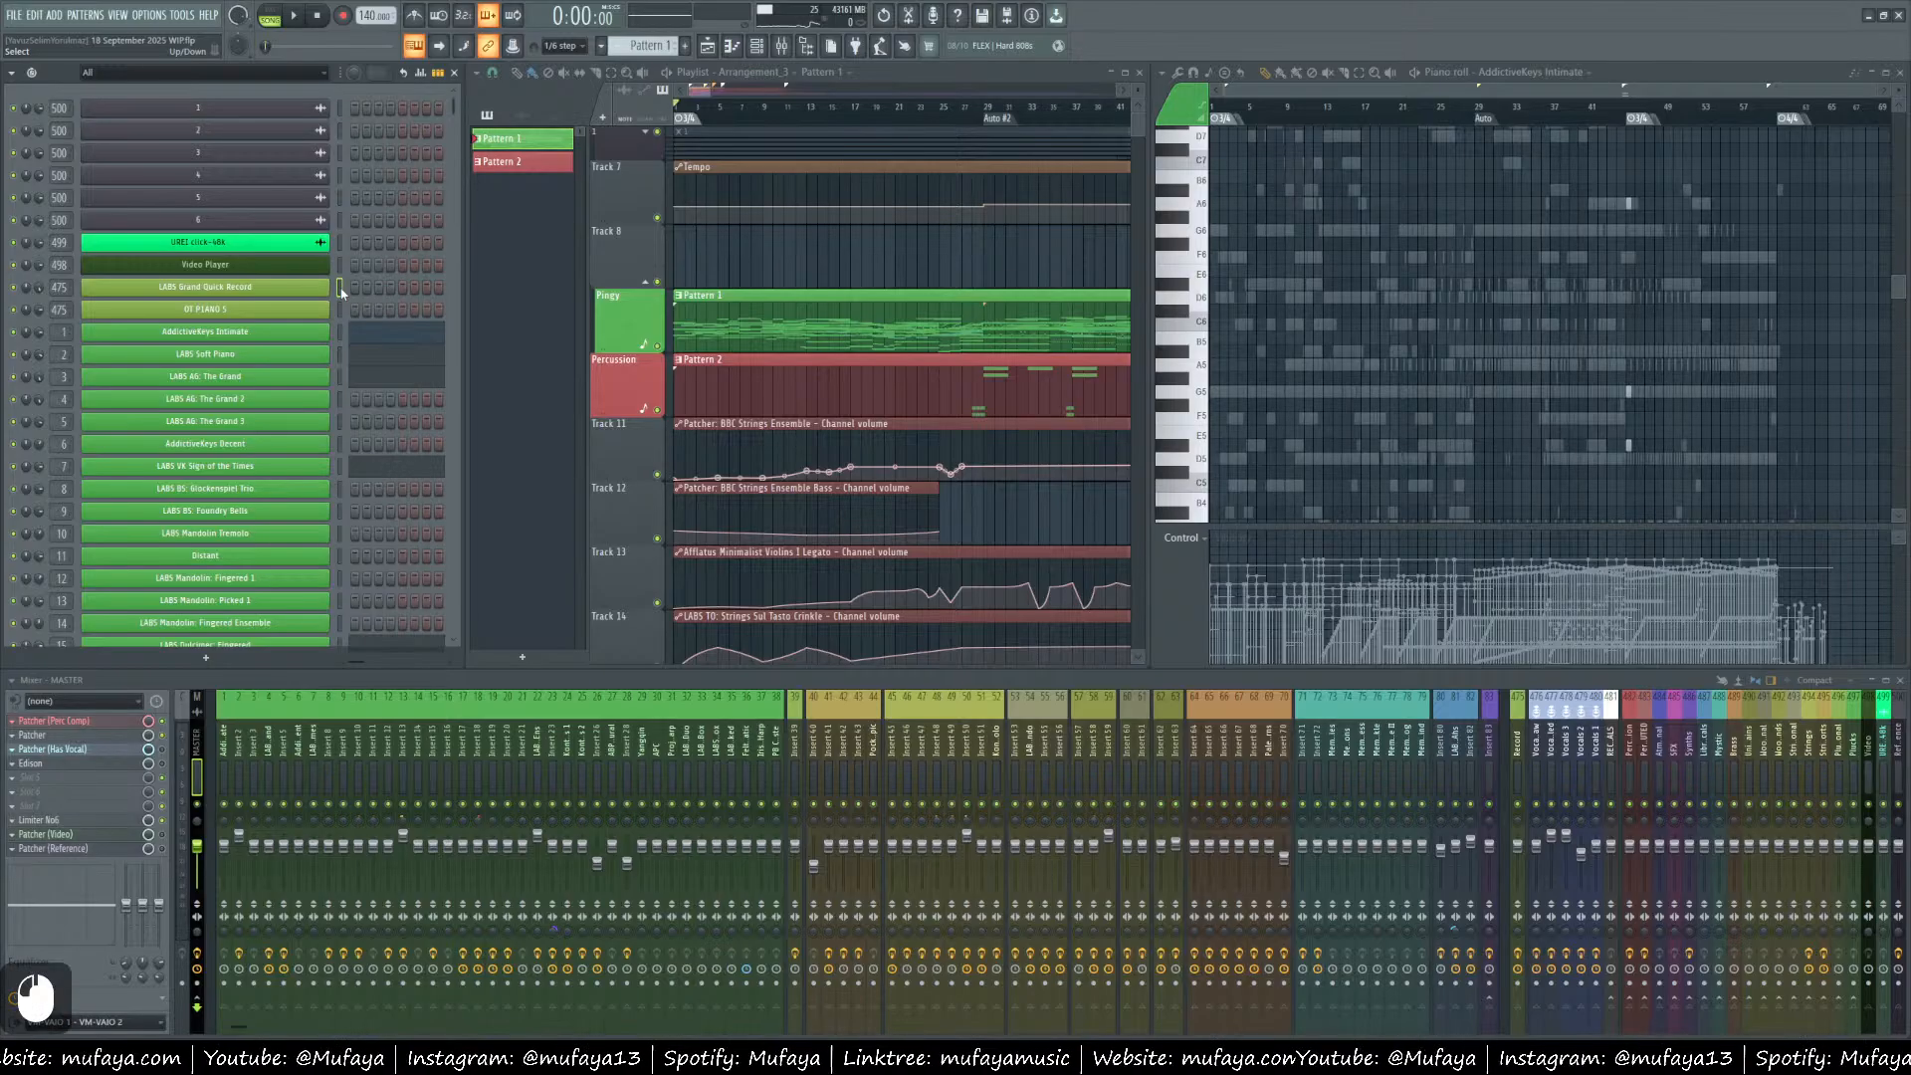
key(q)
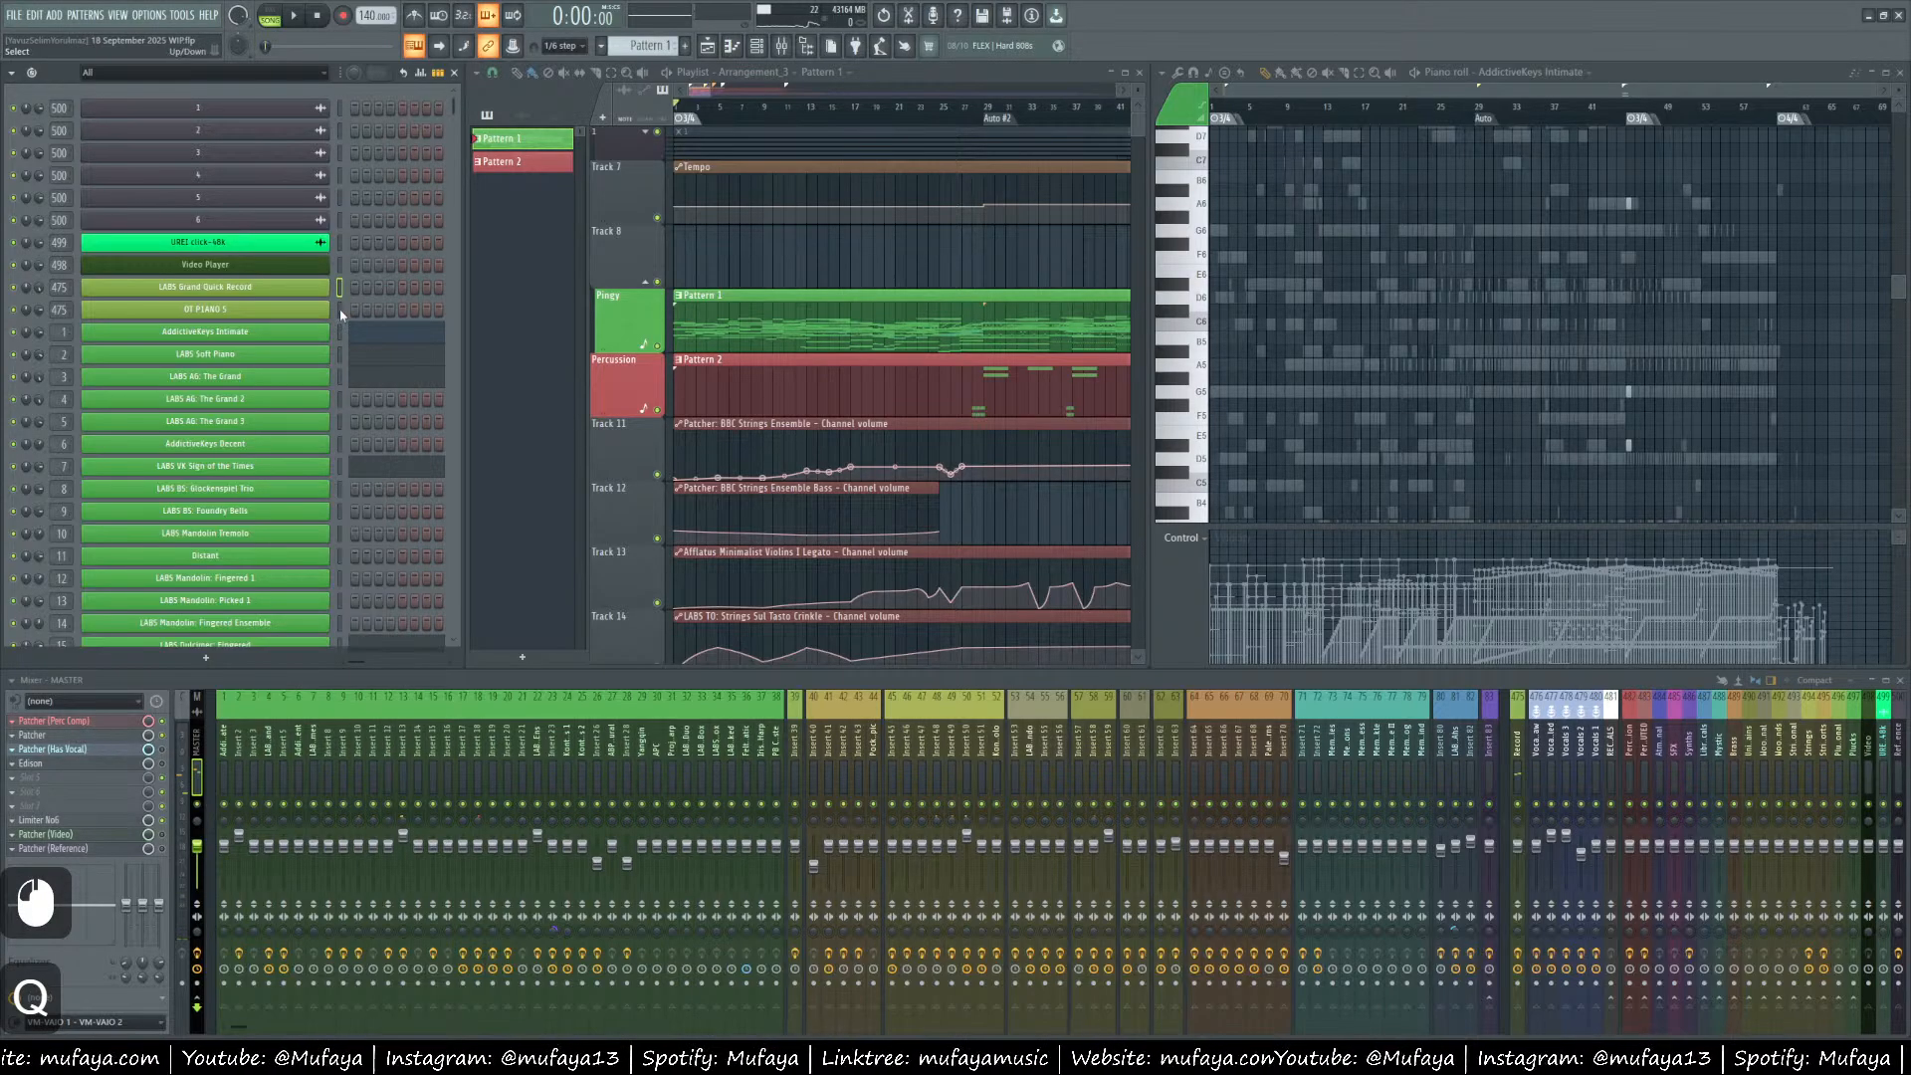
key(q)
right_click(298, 318)
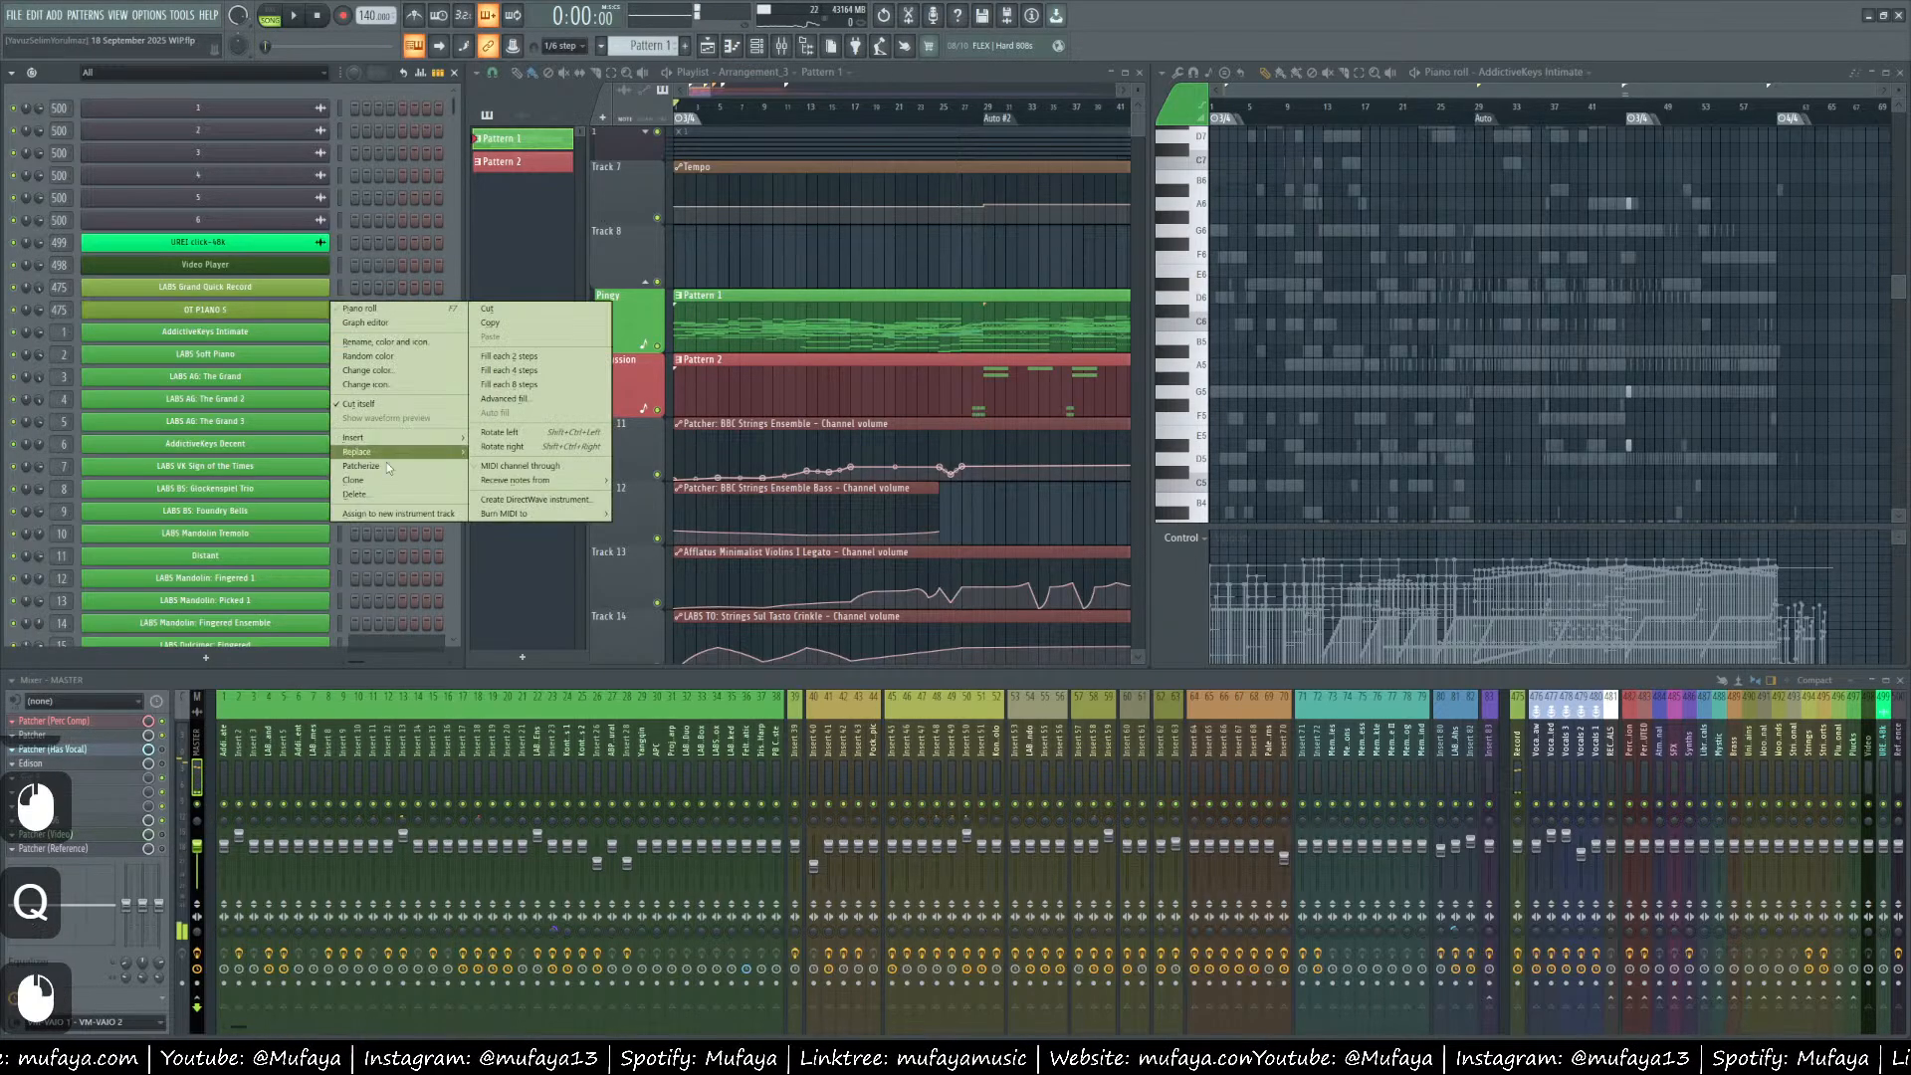
click(383, 495)
click(1006, 577)
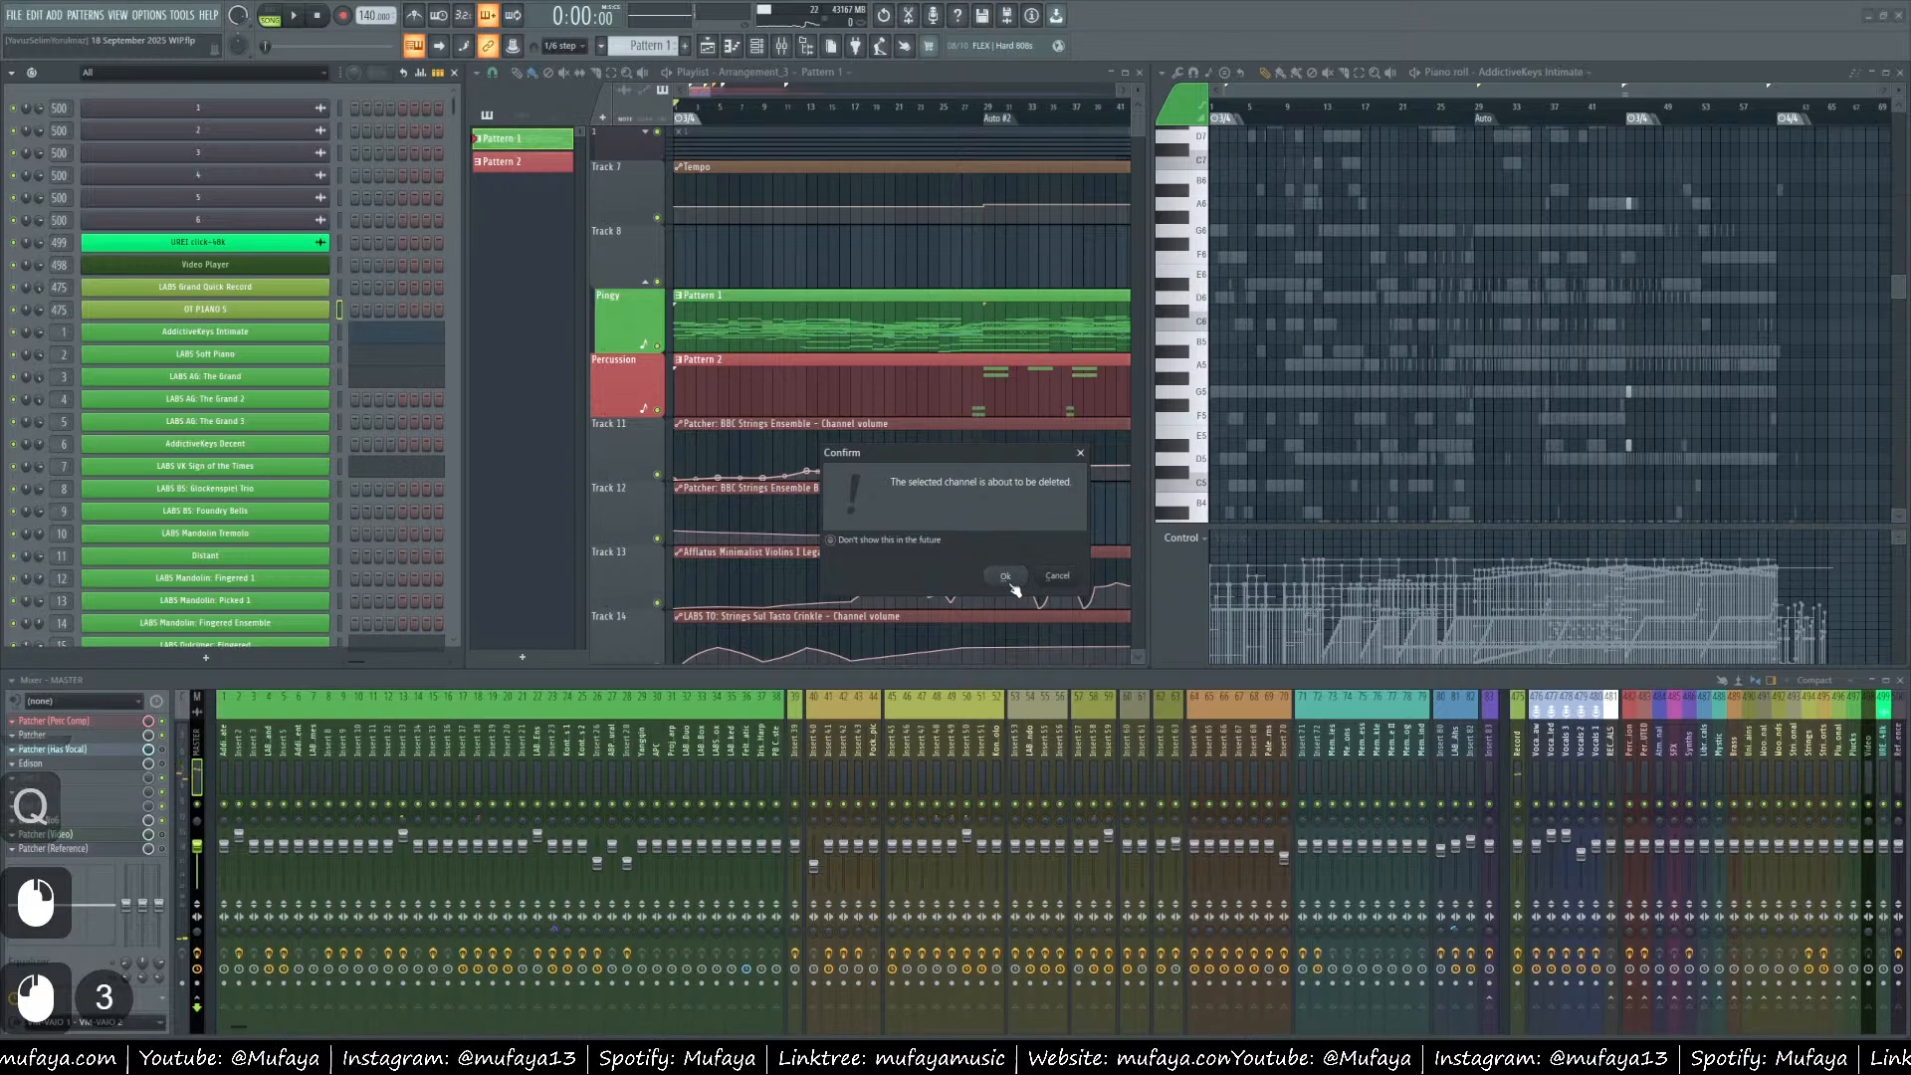
Delete the OT PIANO S #2 channel at the end of the channel rack.
scroll(426, 506, down, 15)
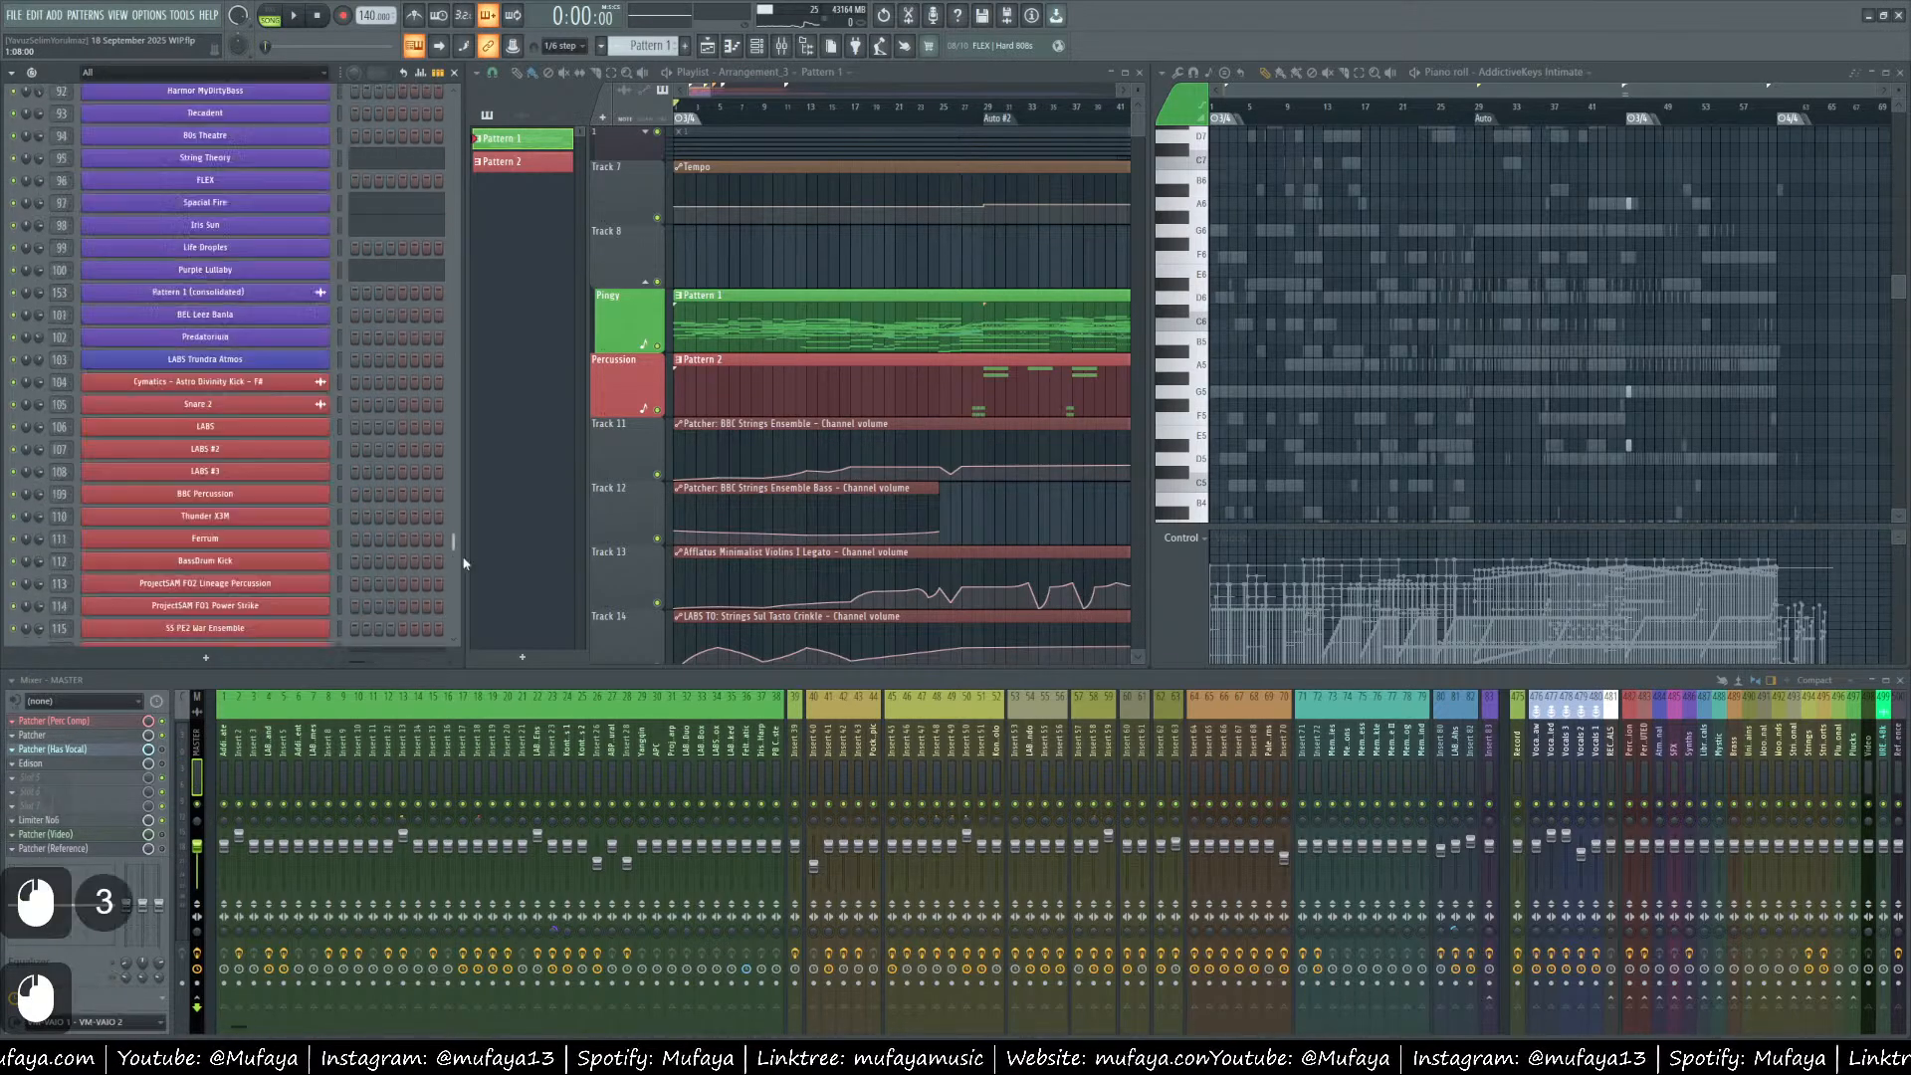
right_click(264, 625)
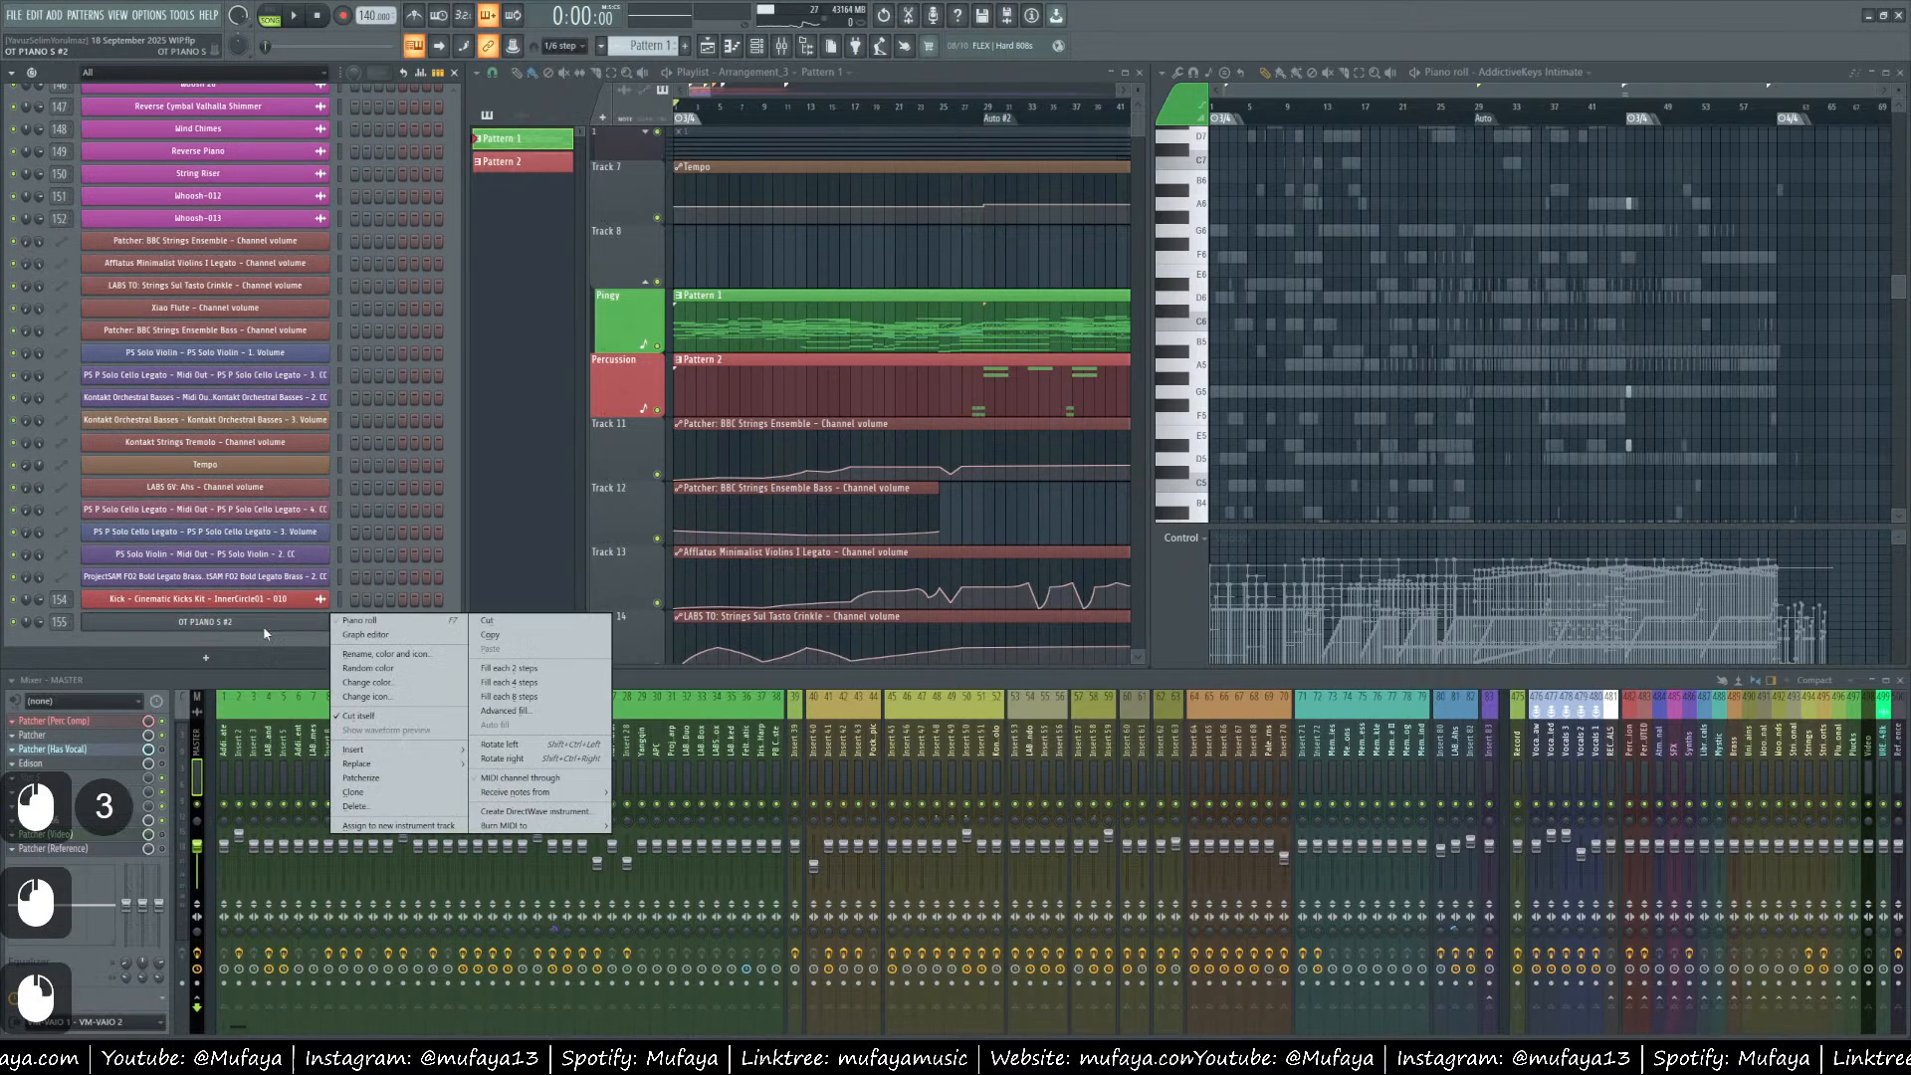
click(398, 805)
click(1003, 575)
Find and select the OT PIANO S #2 mixer track, and return the mixer and channel rack to their first tracks.
scroll(1370, 714, down, 13)
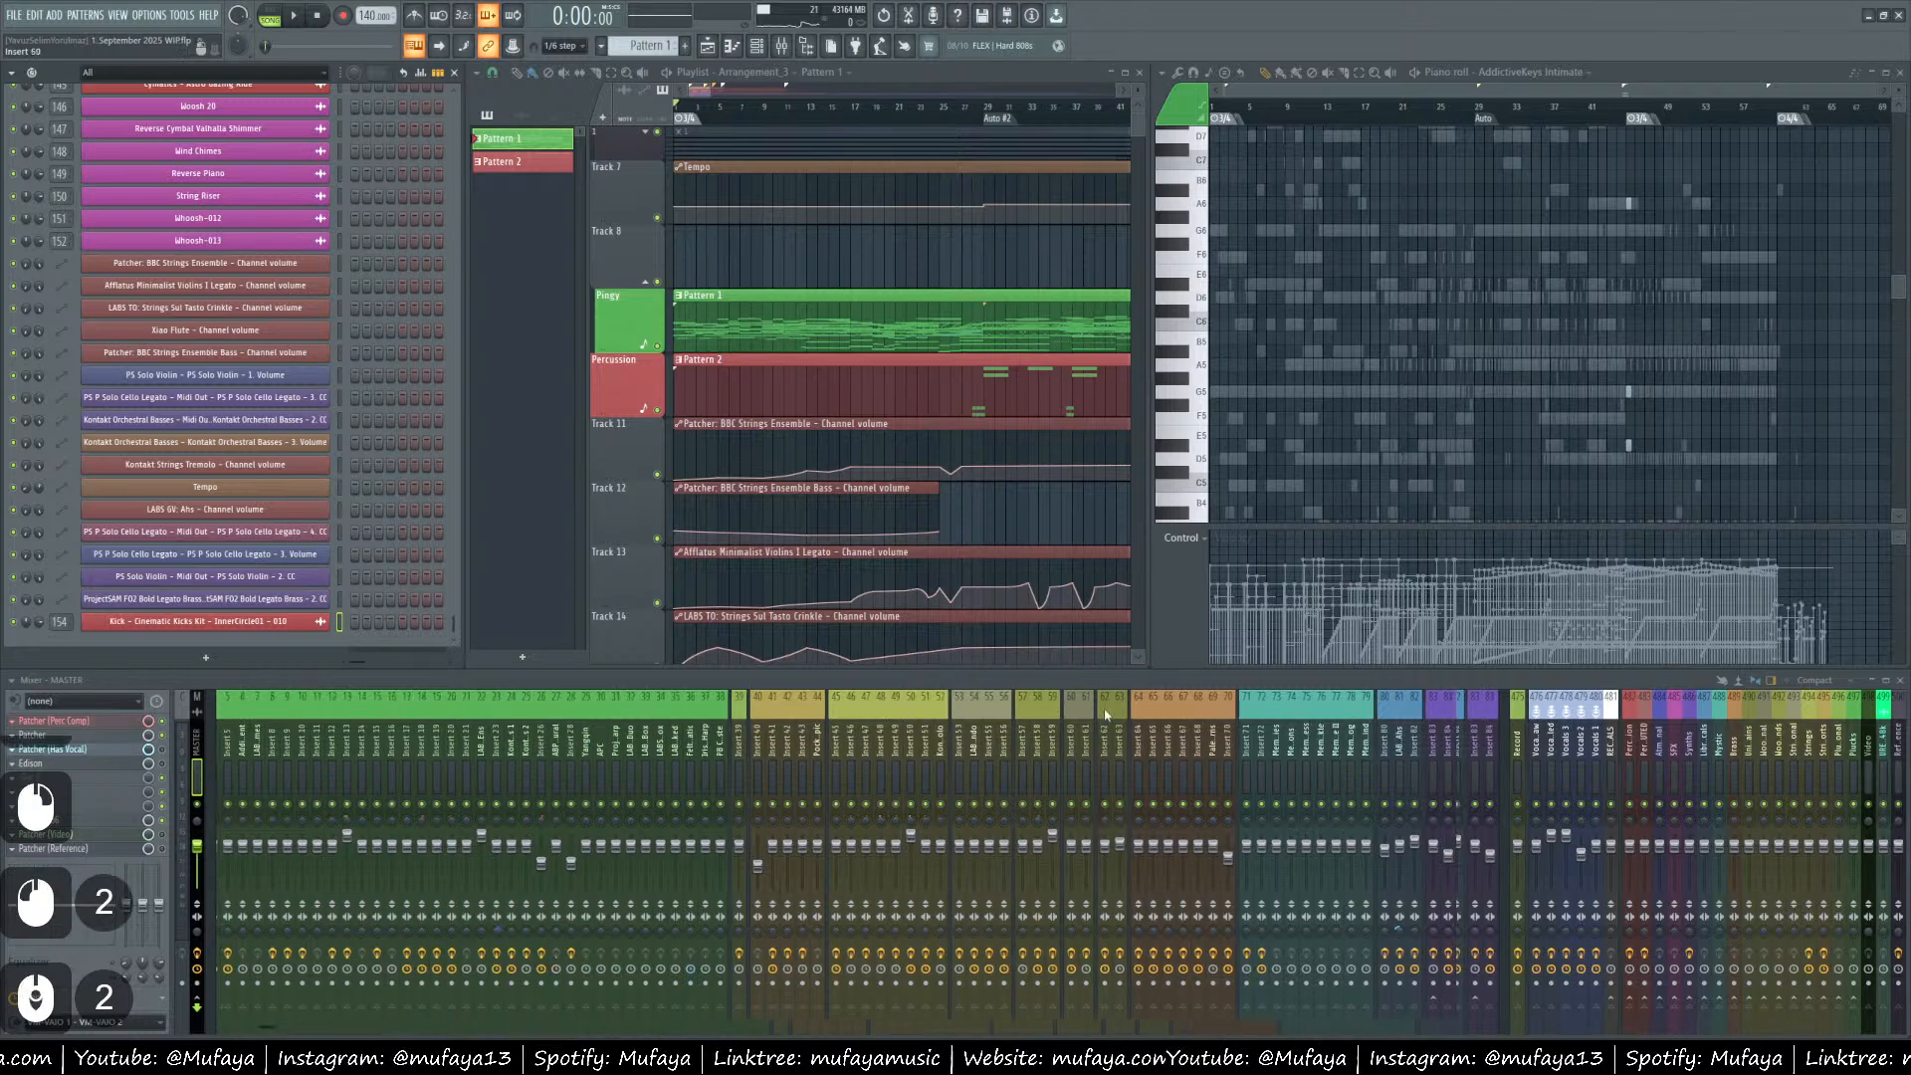
scroll(1371, 714, down, 9)
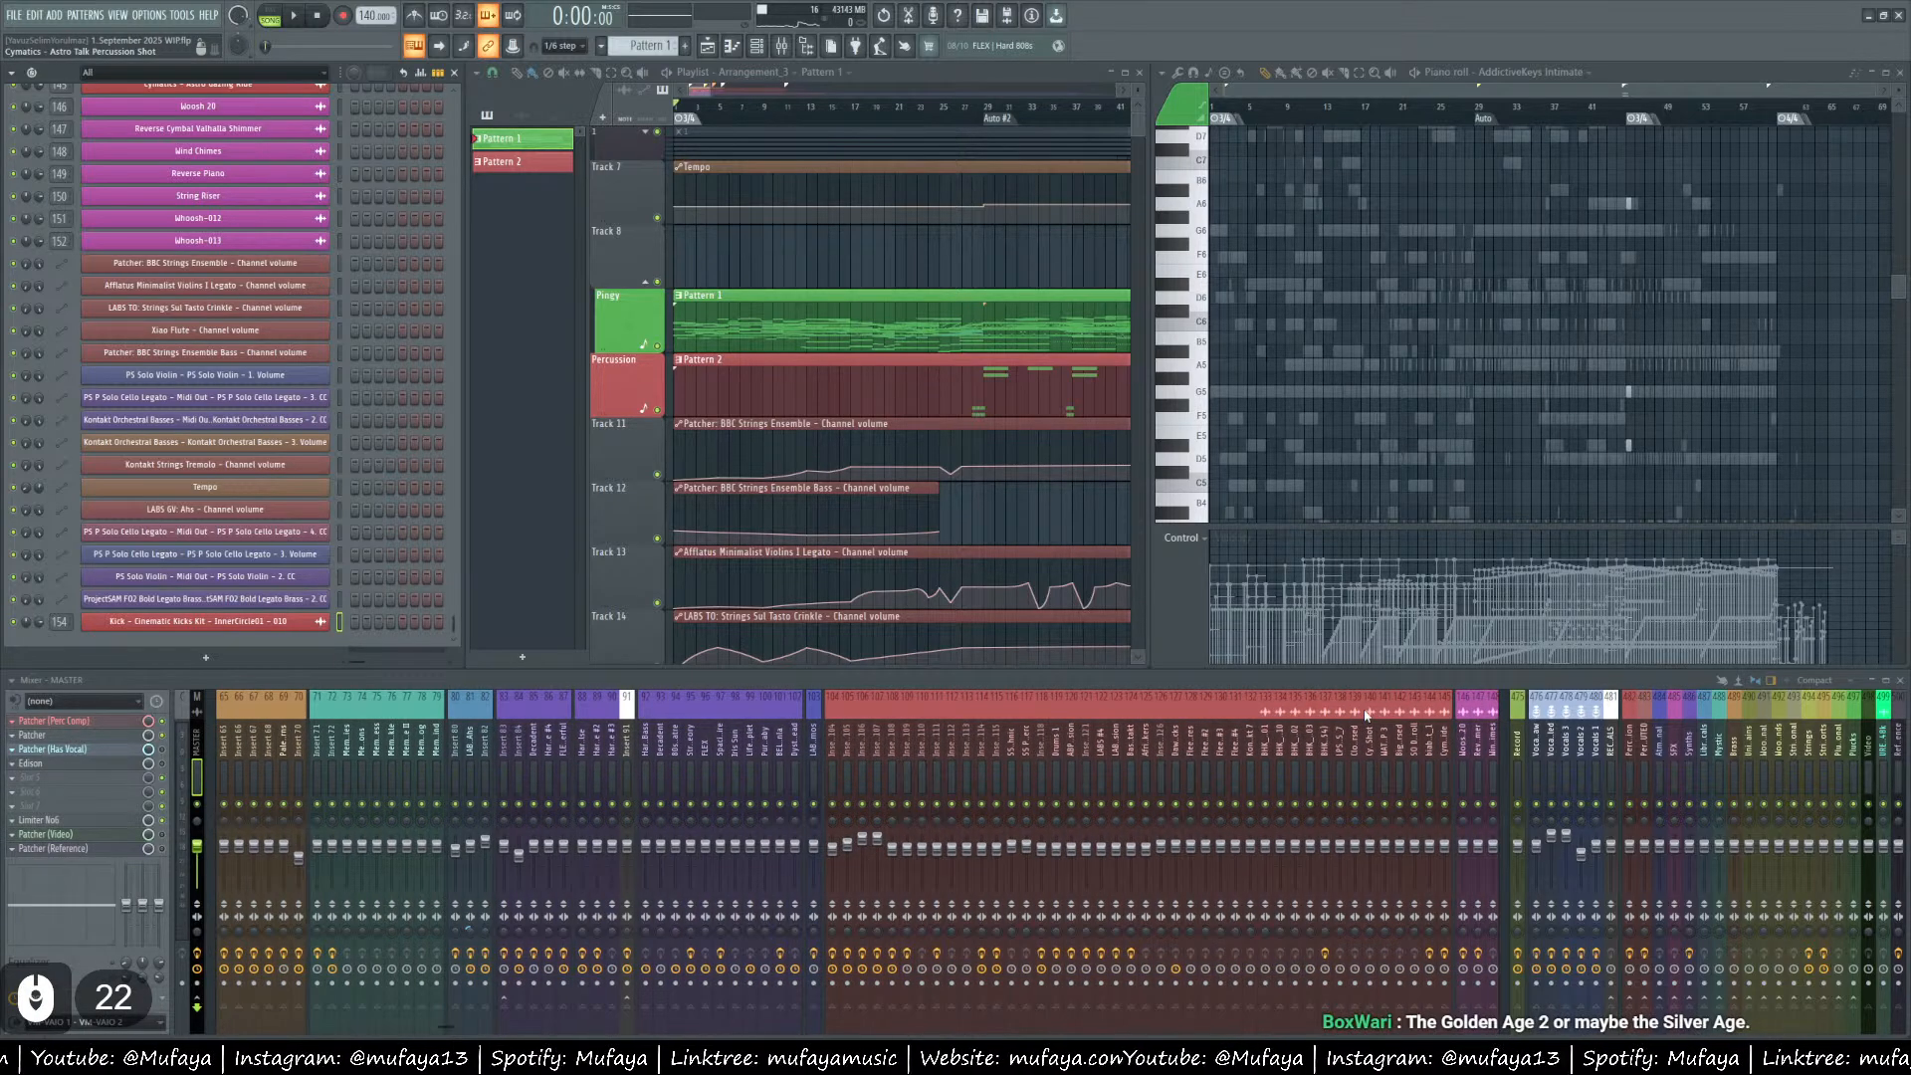
scroll(1366, 714, down, 6)
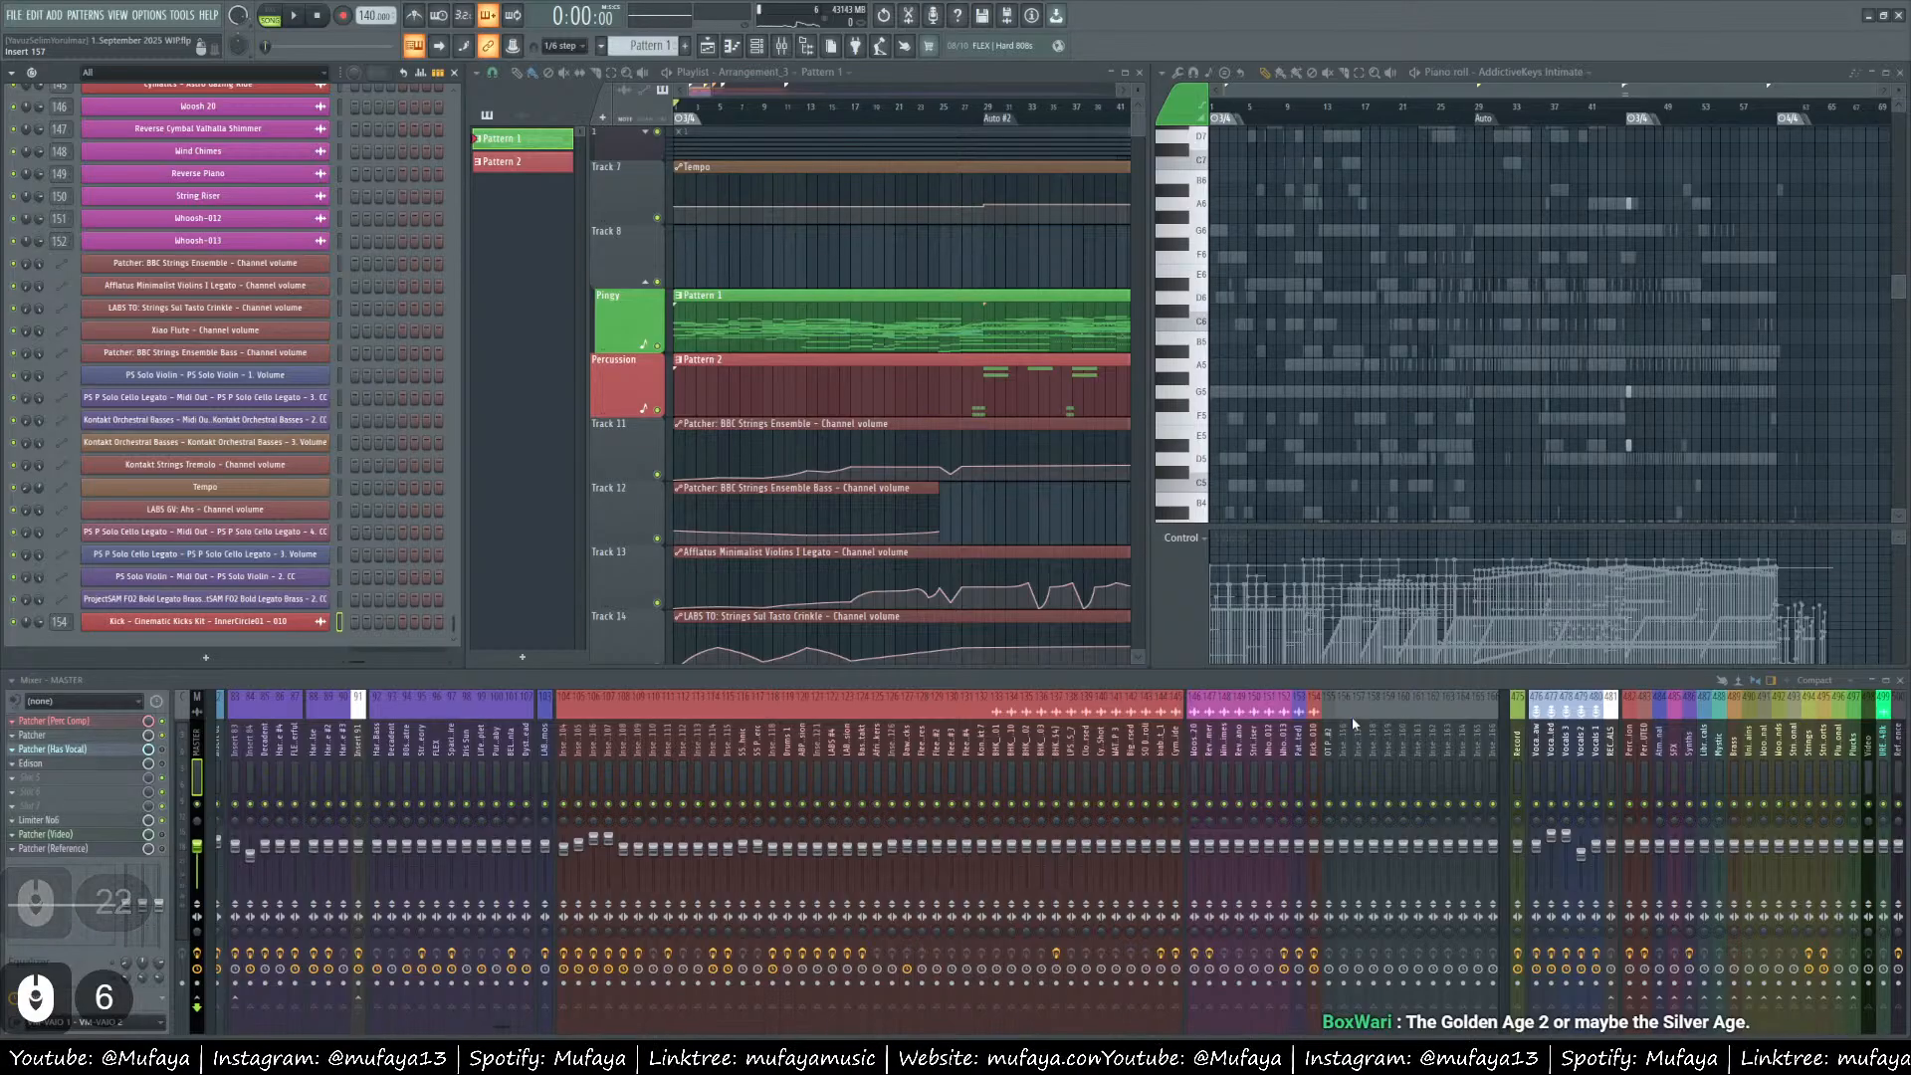
click(1330, 747)
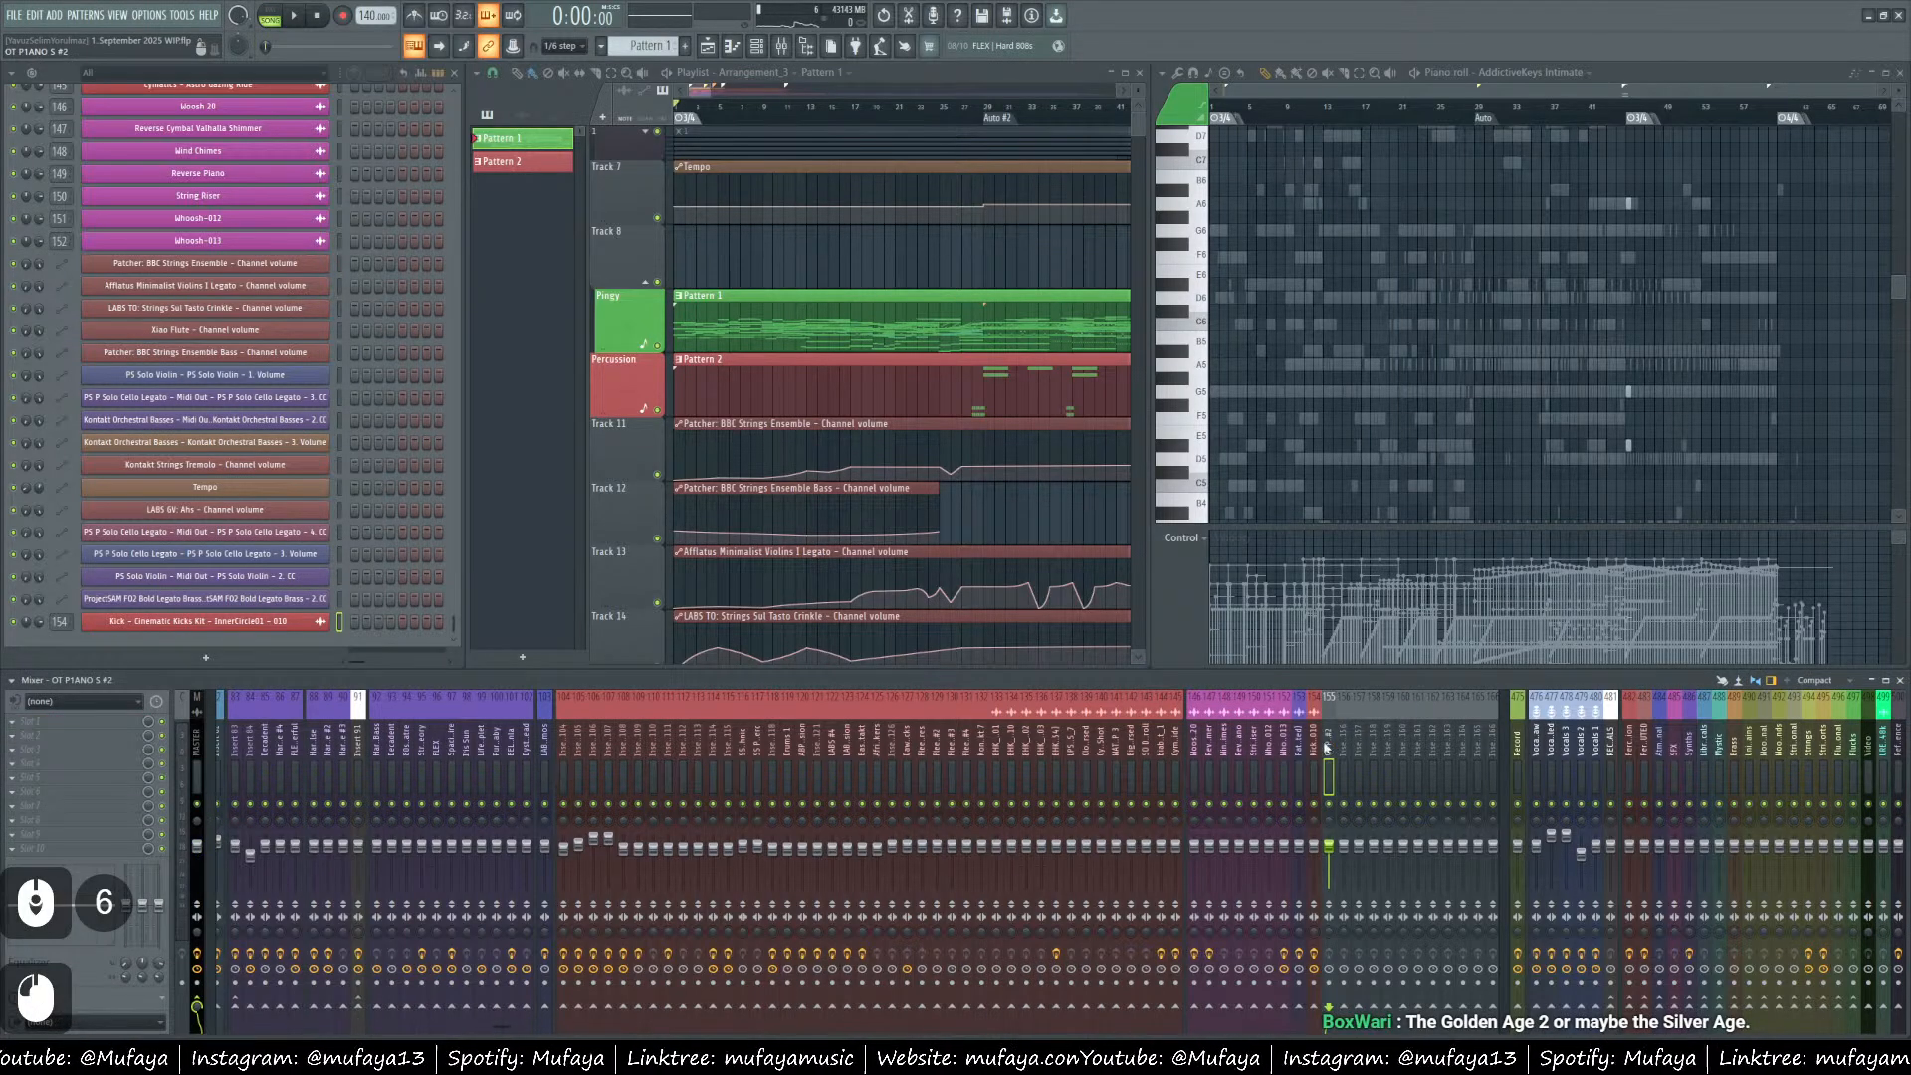
scroll(542, 734, up, 17)
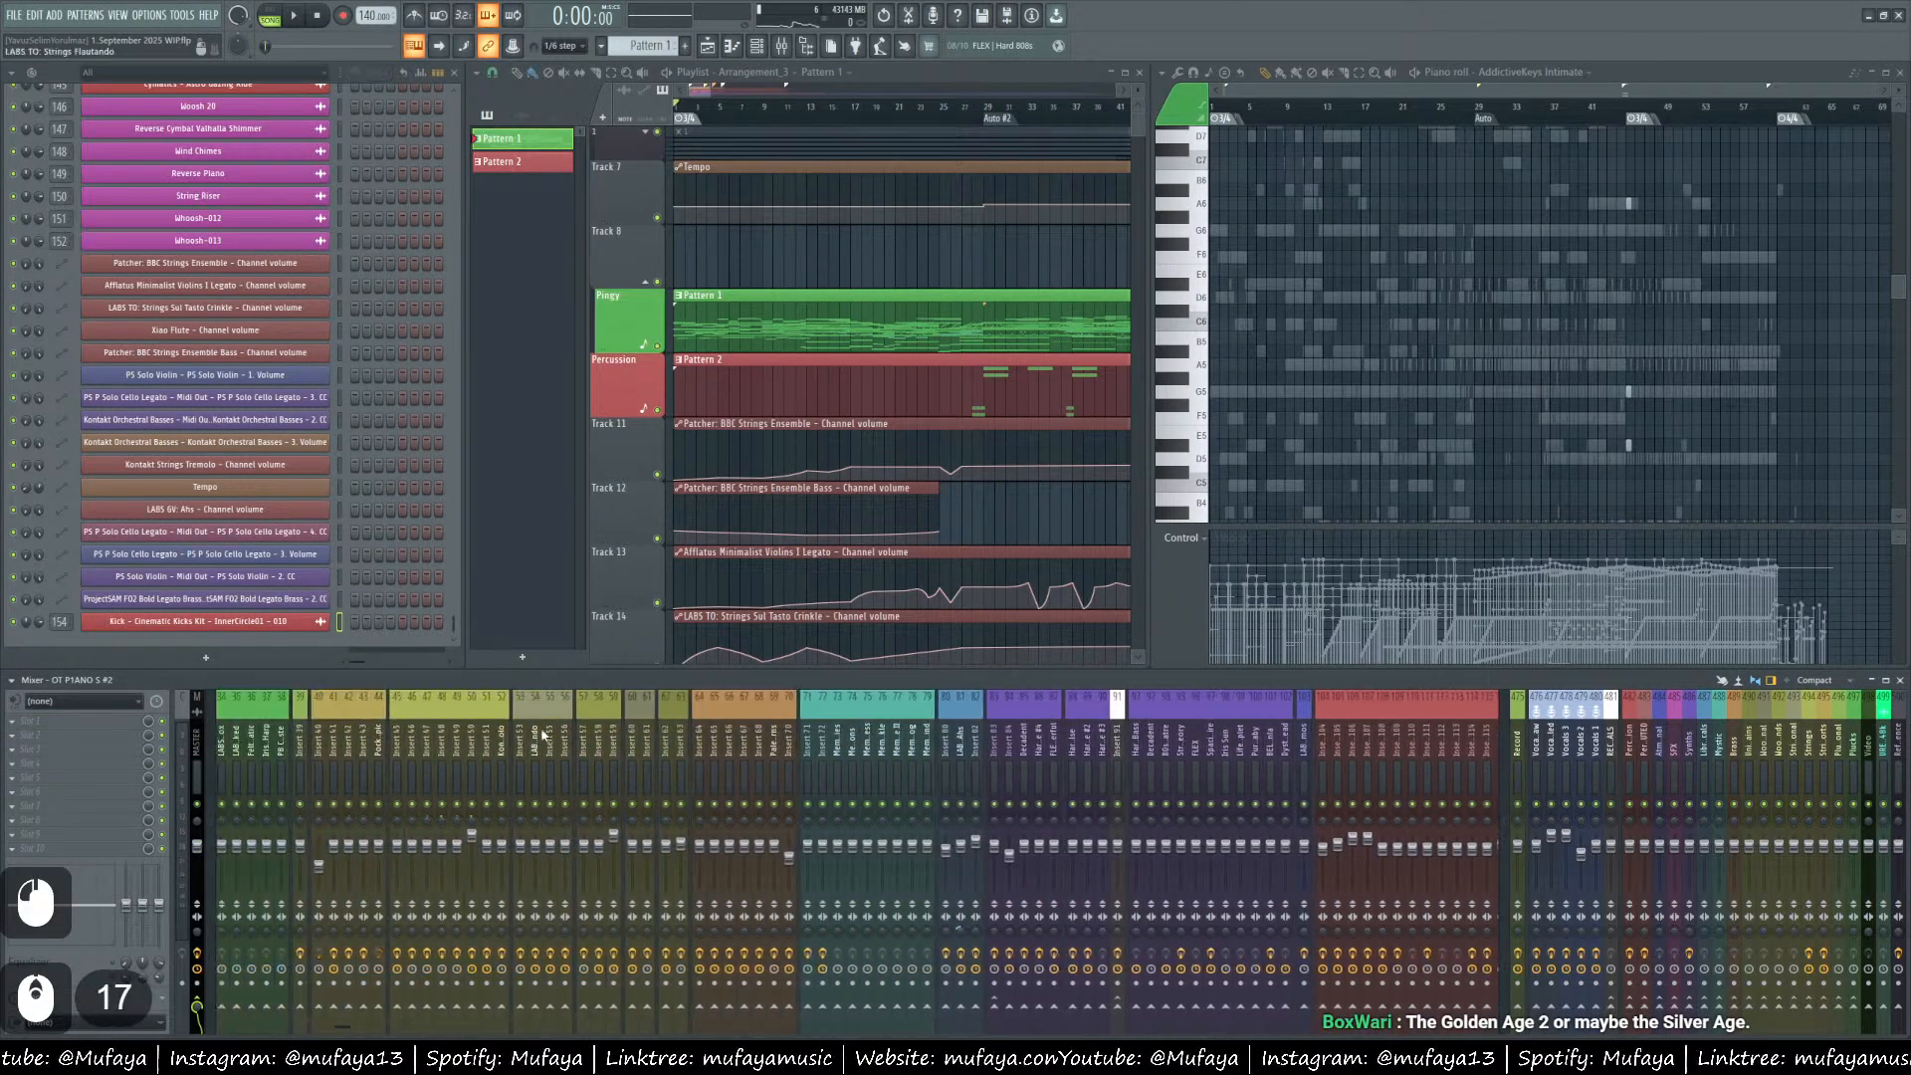
scroll(542, 734, up, 20)
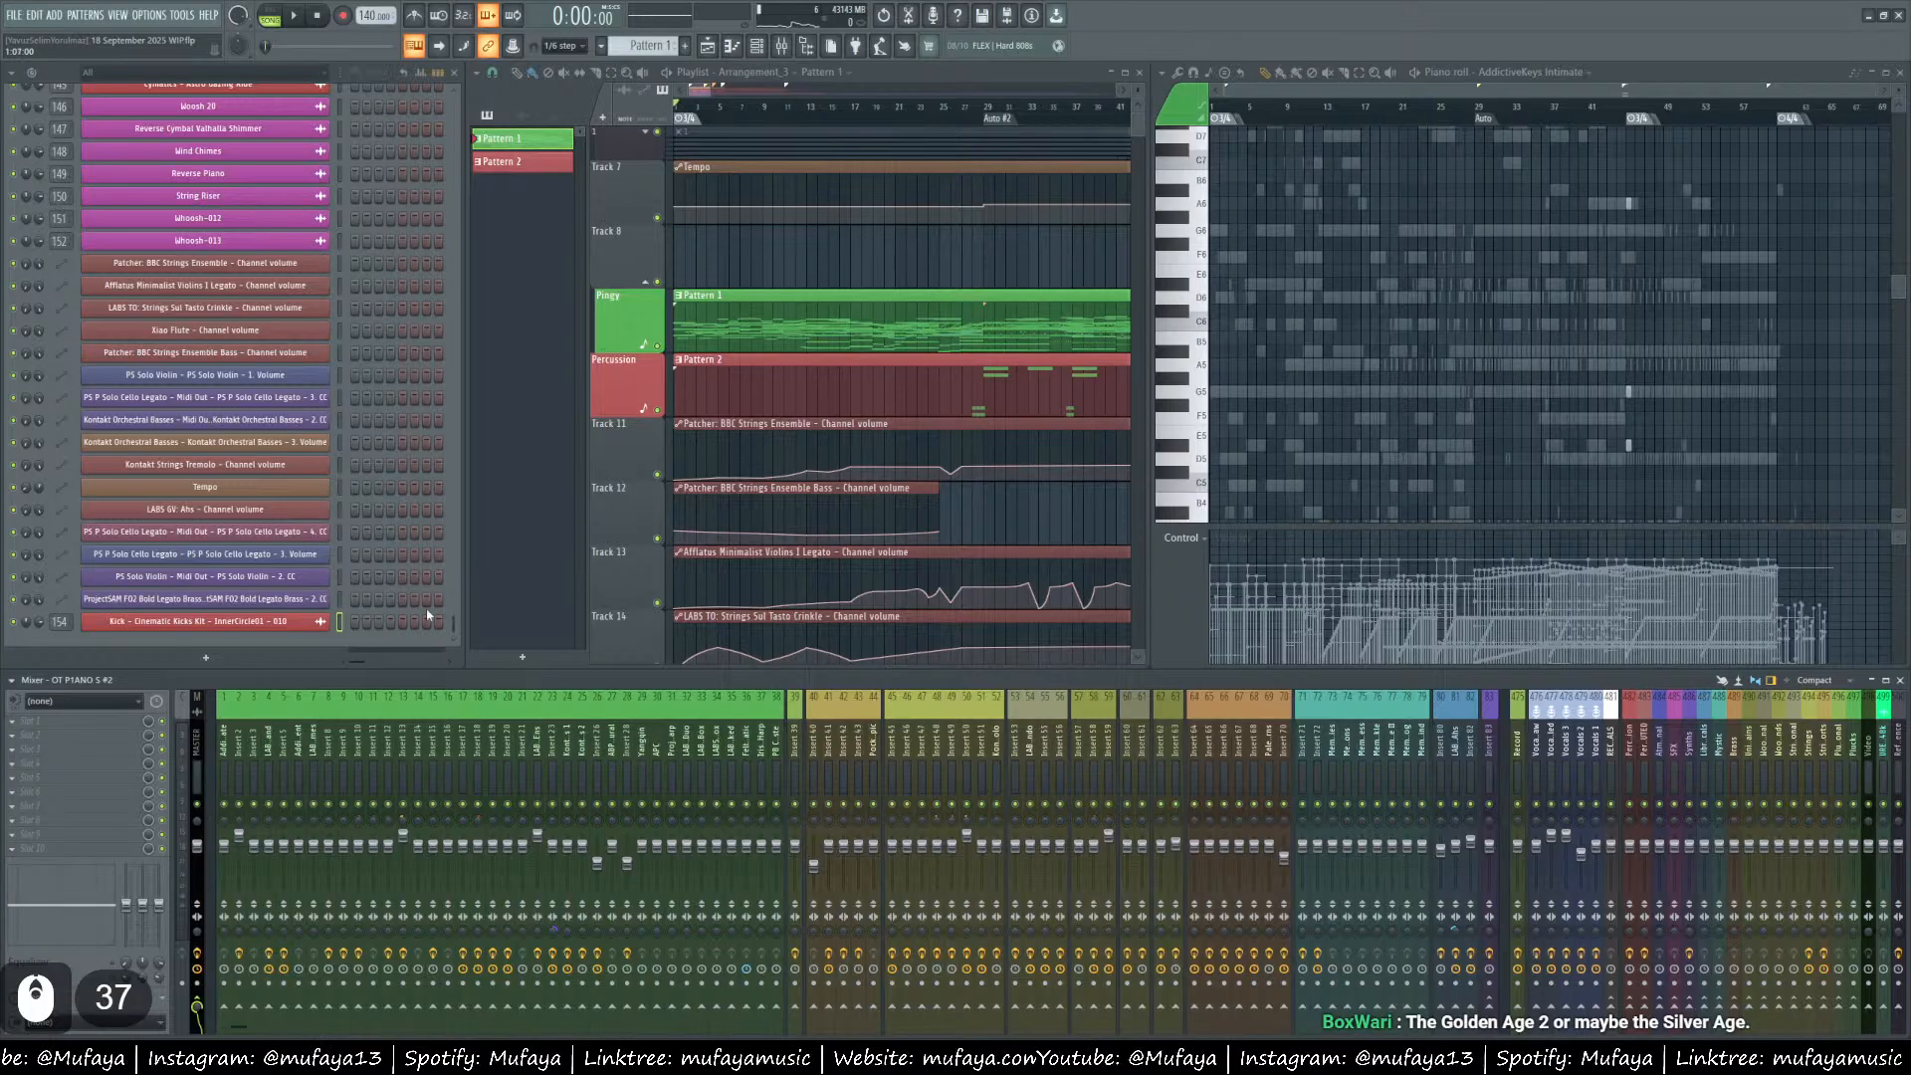
drag(454, 625, 494, 119)
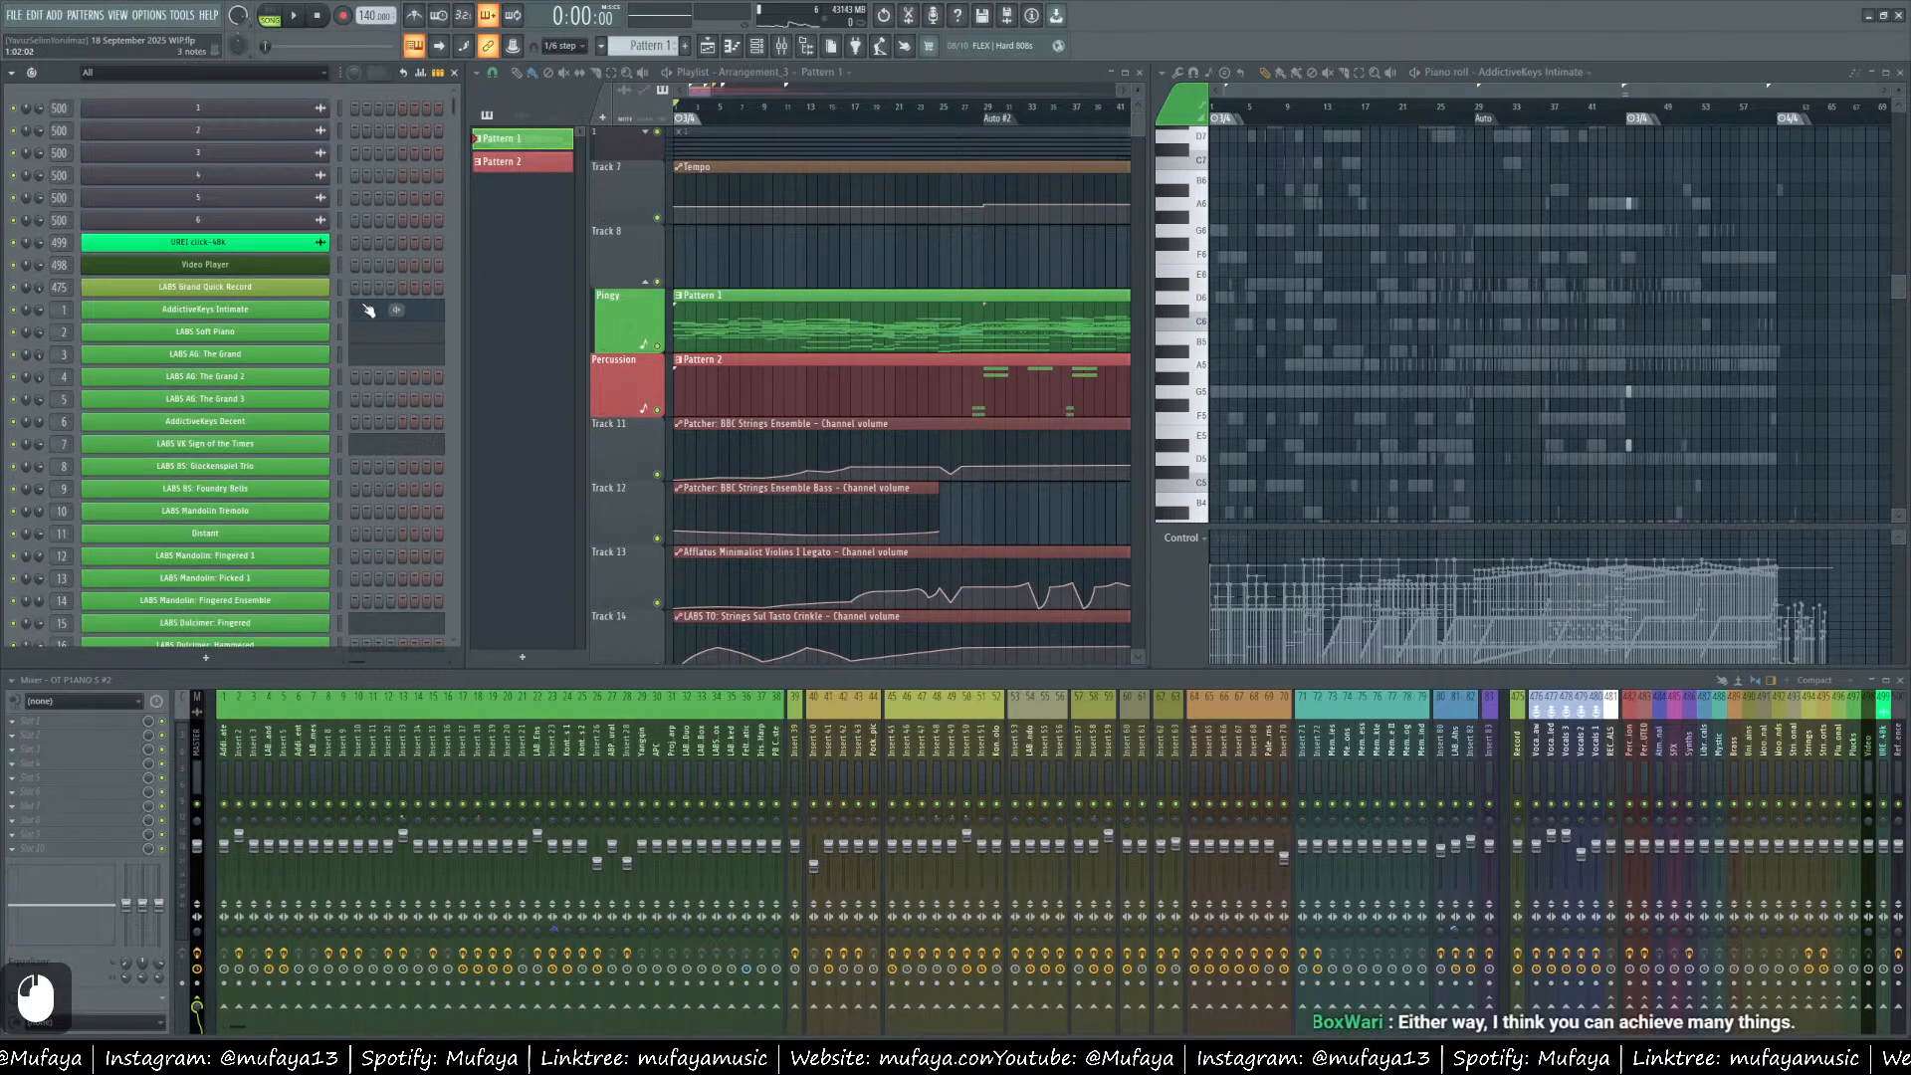
Open Pattern 1 from the playlist, play the song from the start and examine its ghost notes in the piano roll.
scroll(818, 328, down, 9)
double_click(768, 337)
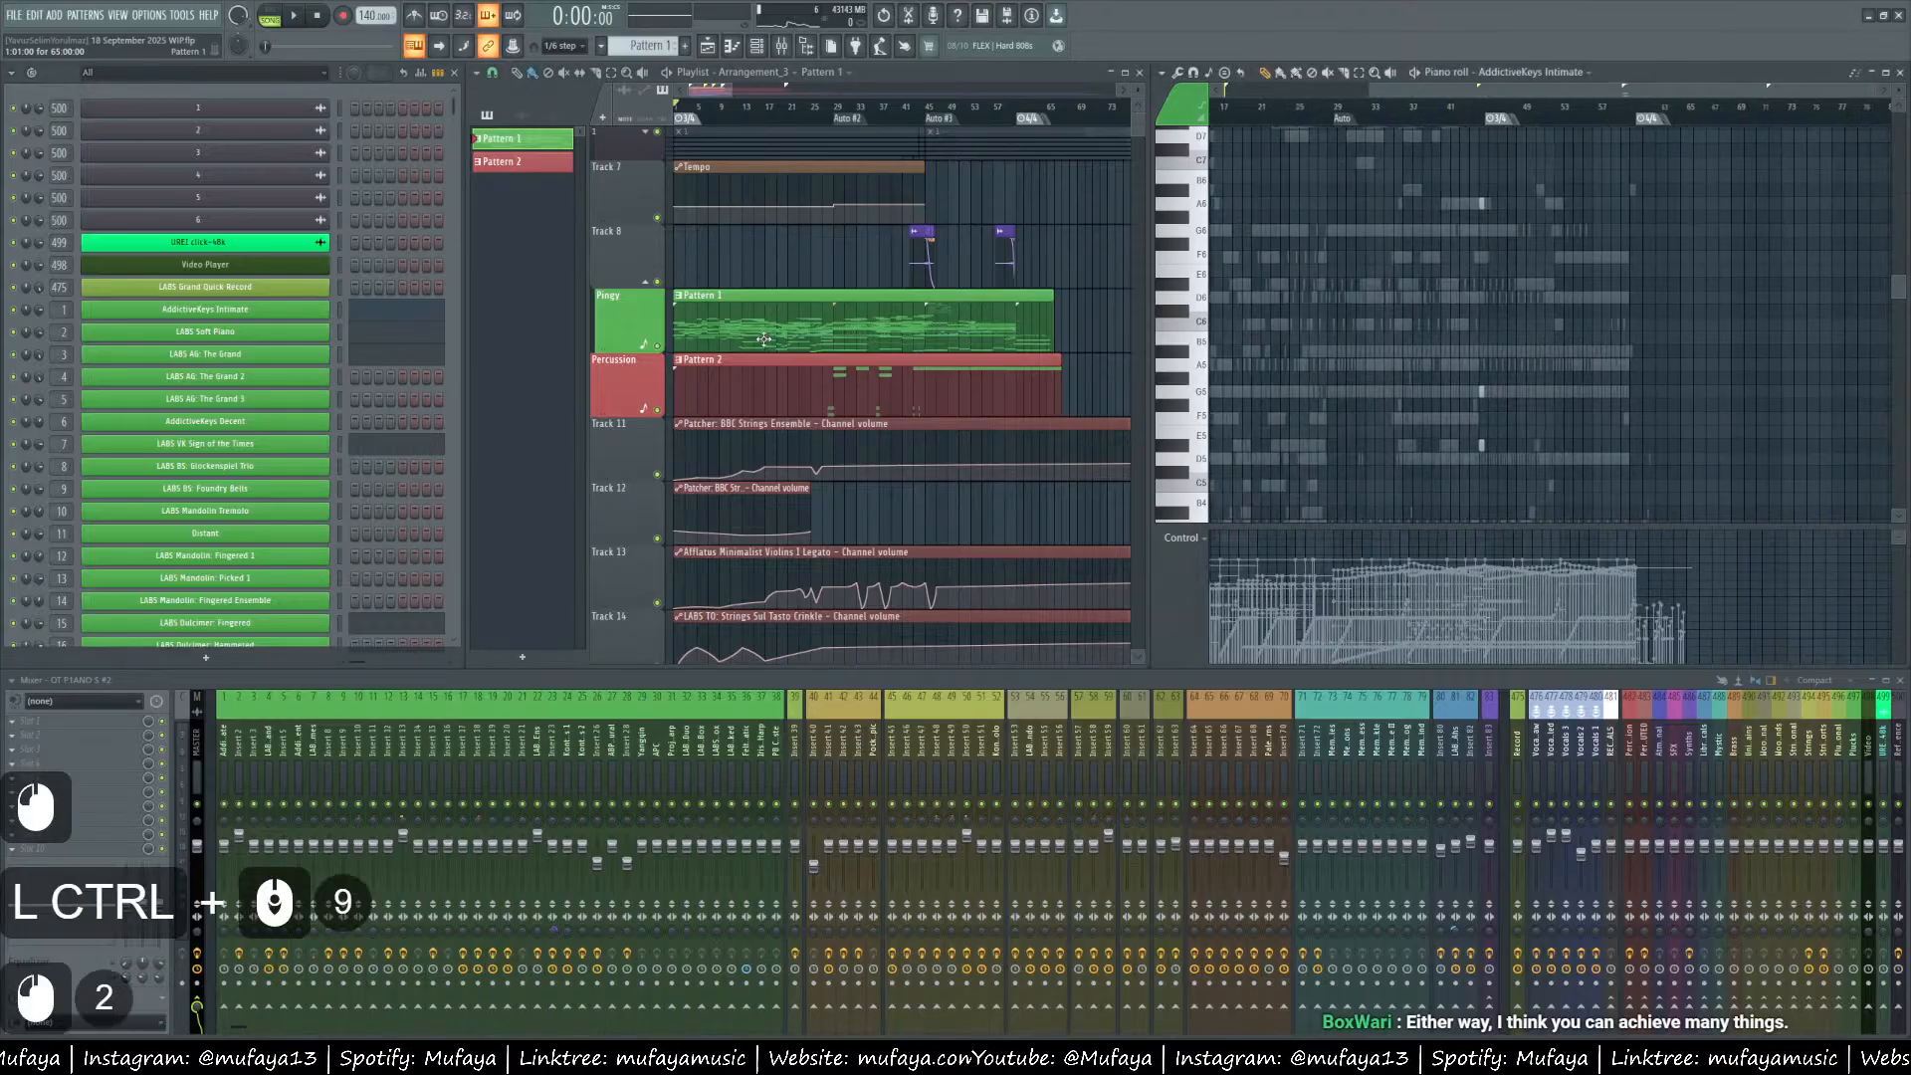
scroll(1528, 349, up, 6)
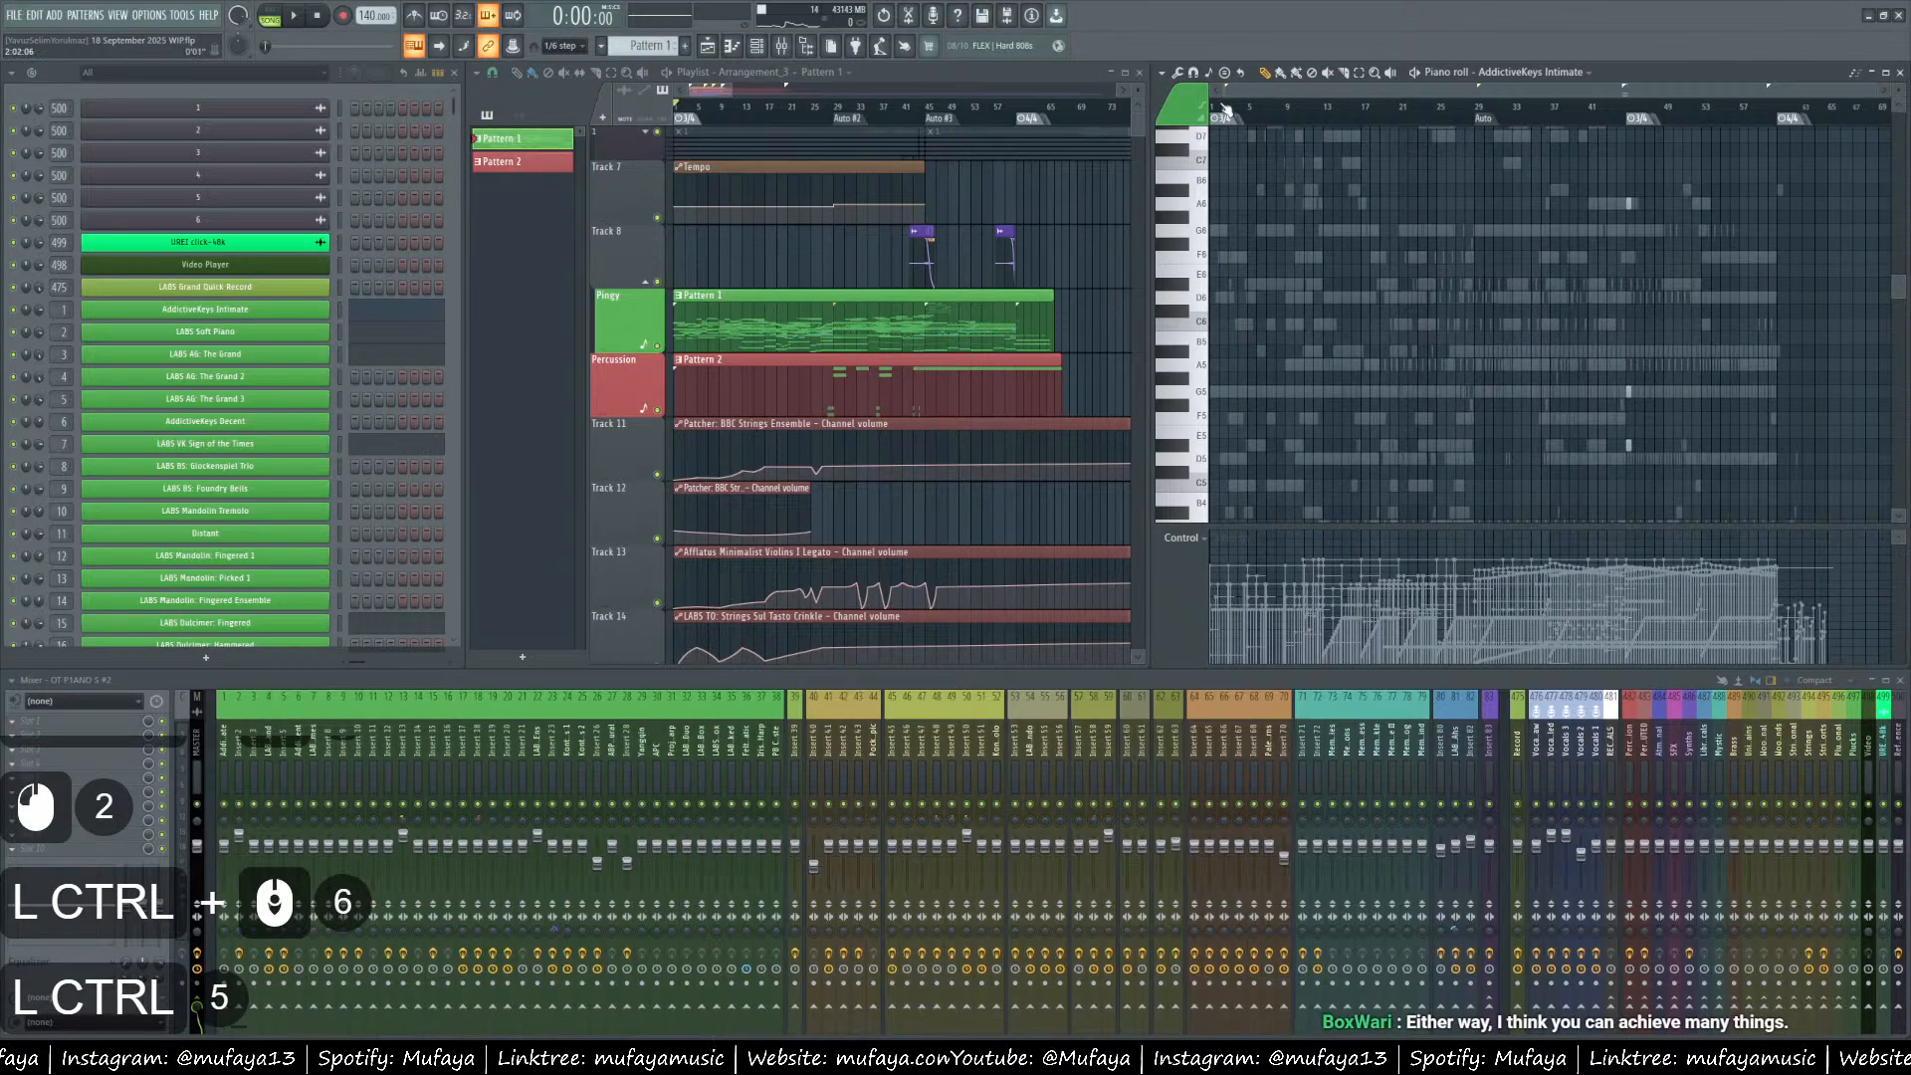
scroll(1260, 355, up, 10)
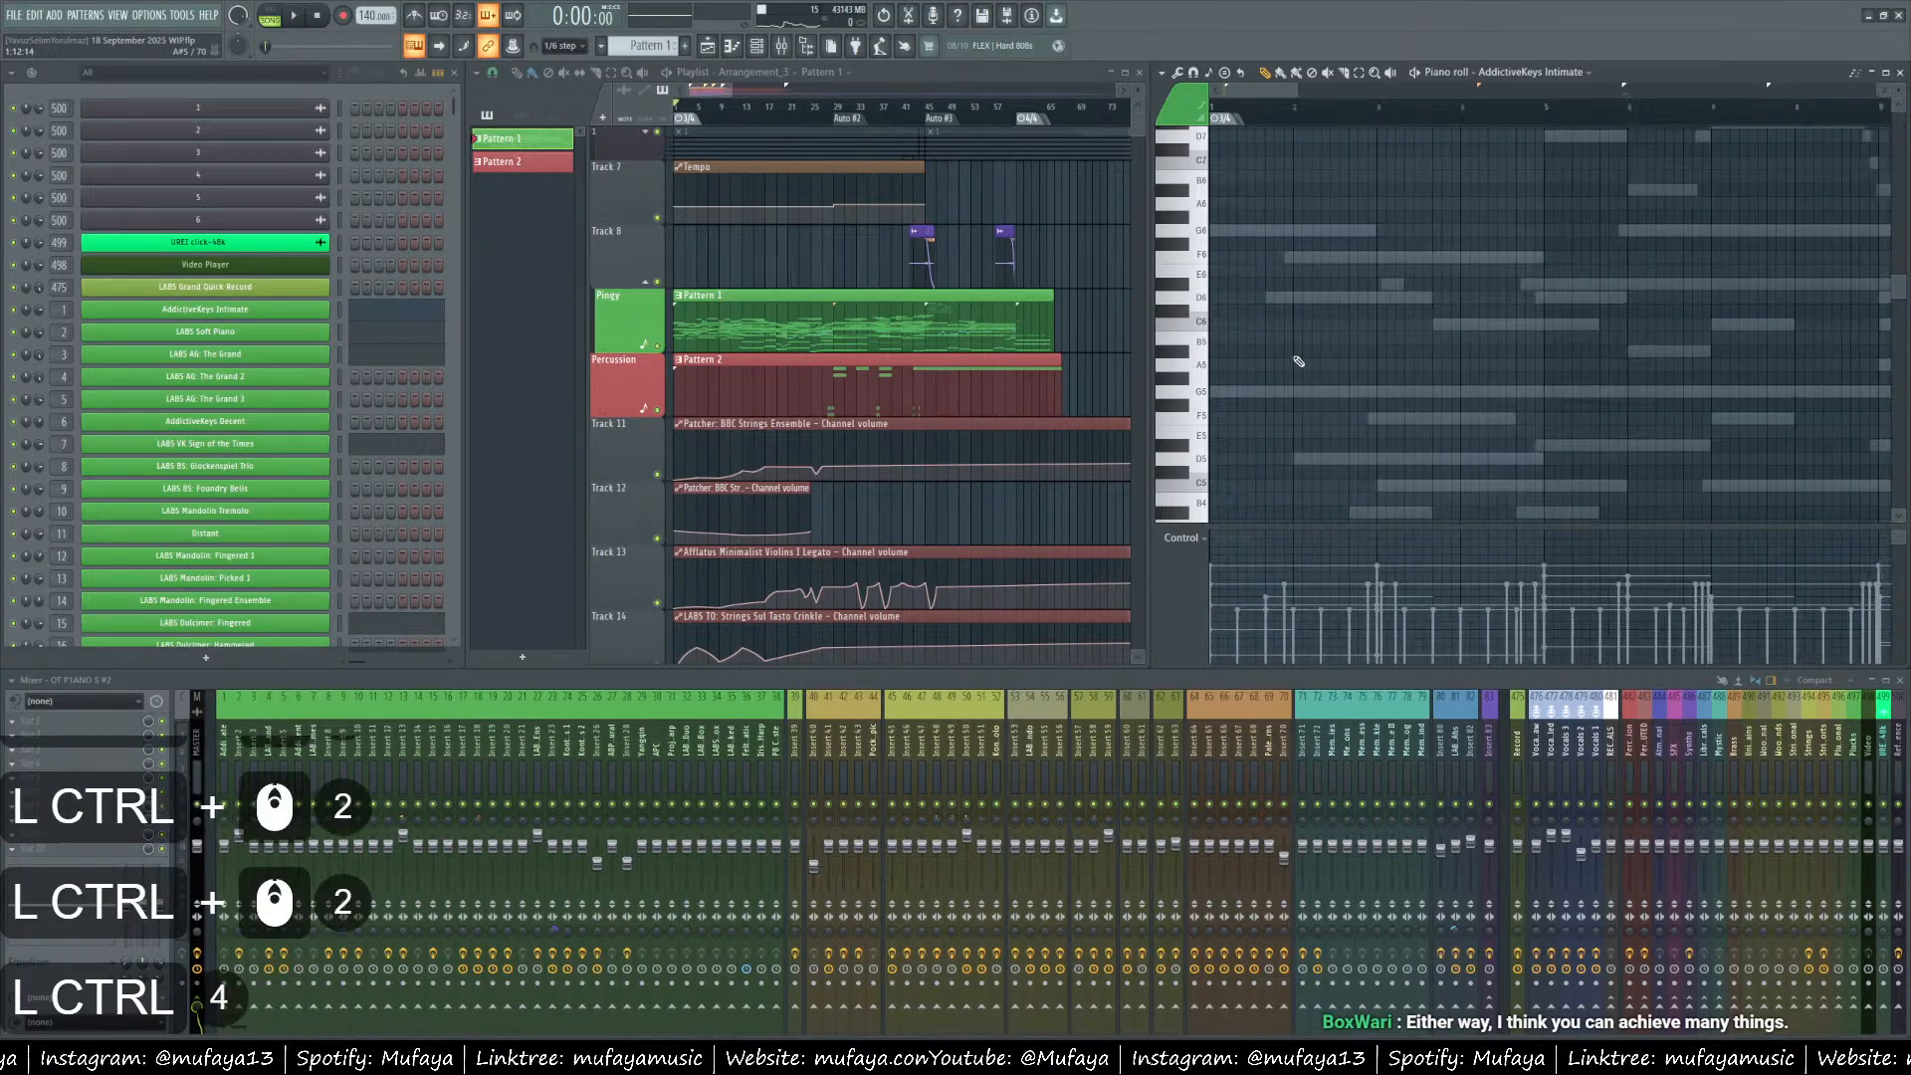
scroll(1259, 356, down, 7)
key(space)
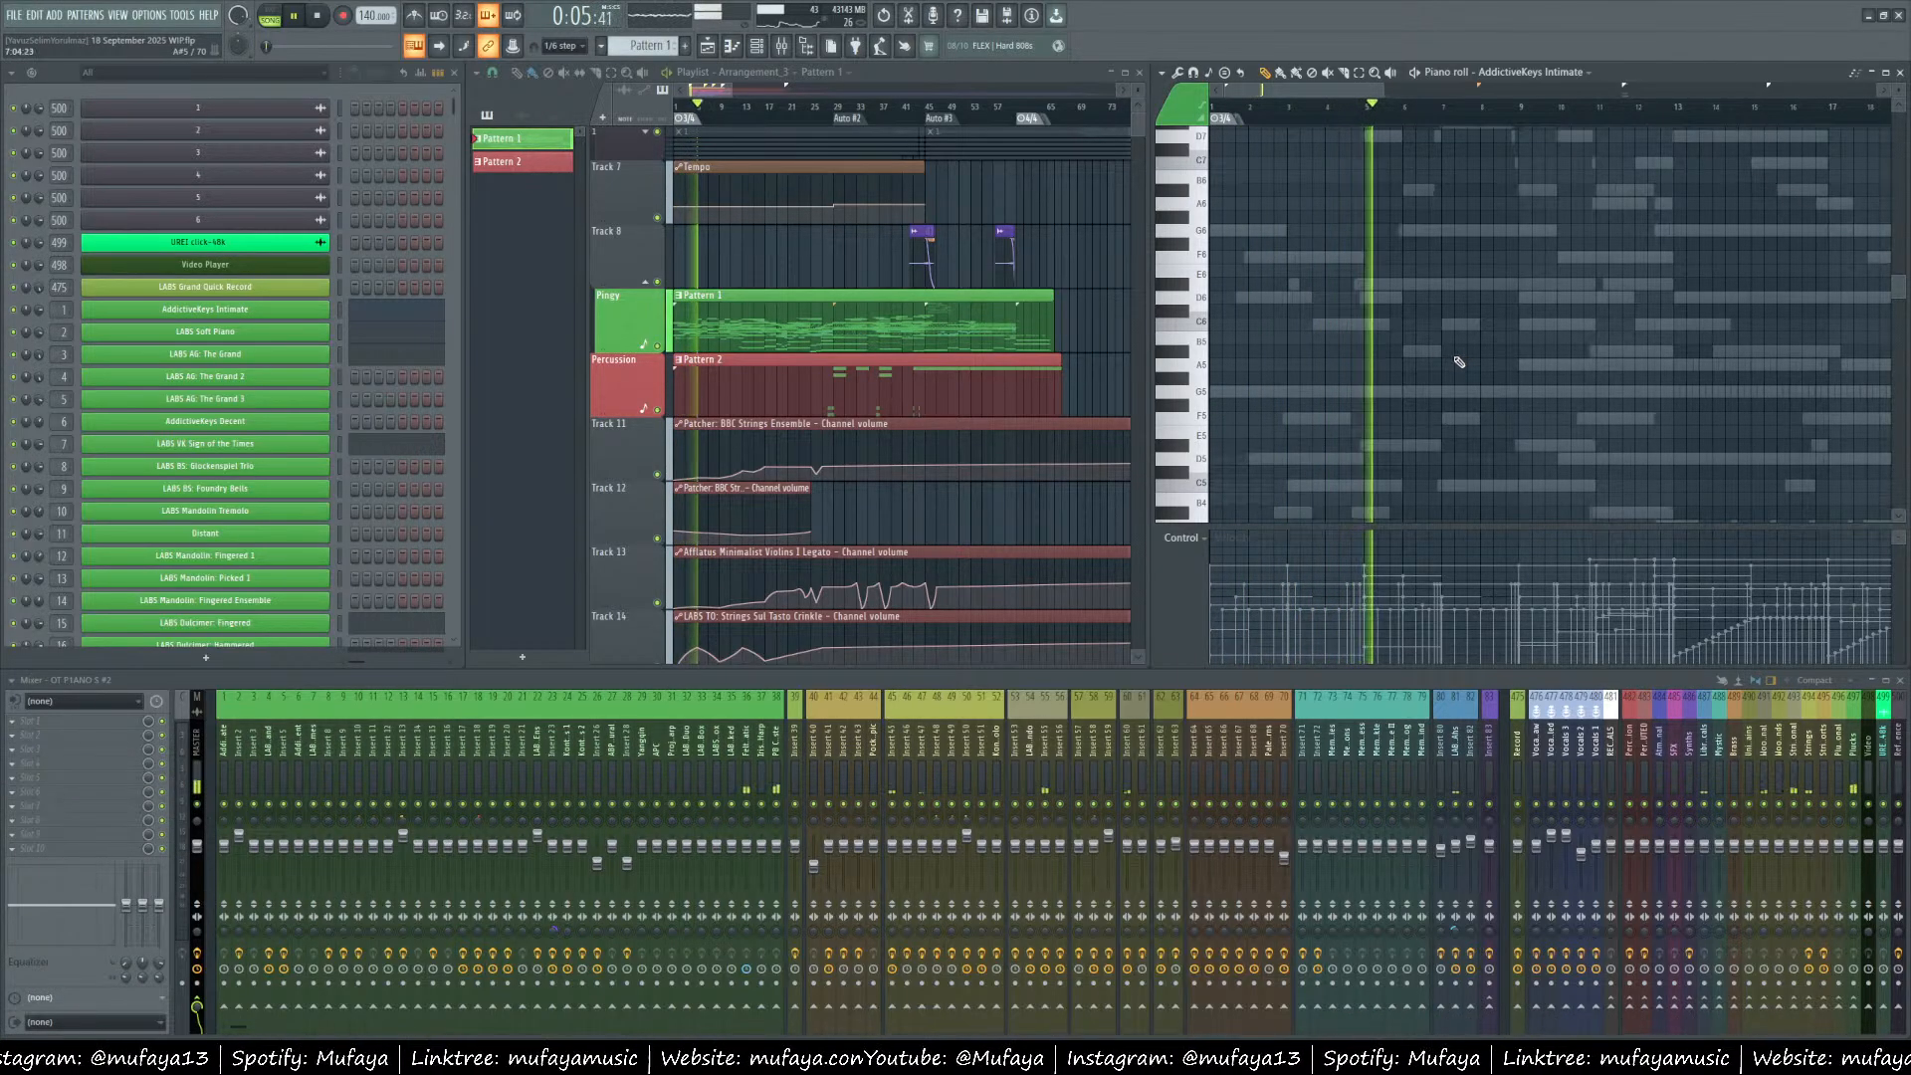
key(ctrl)
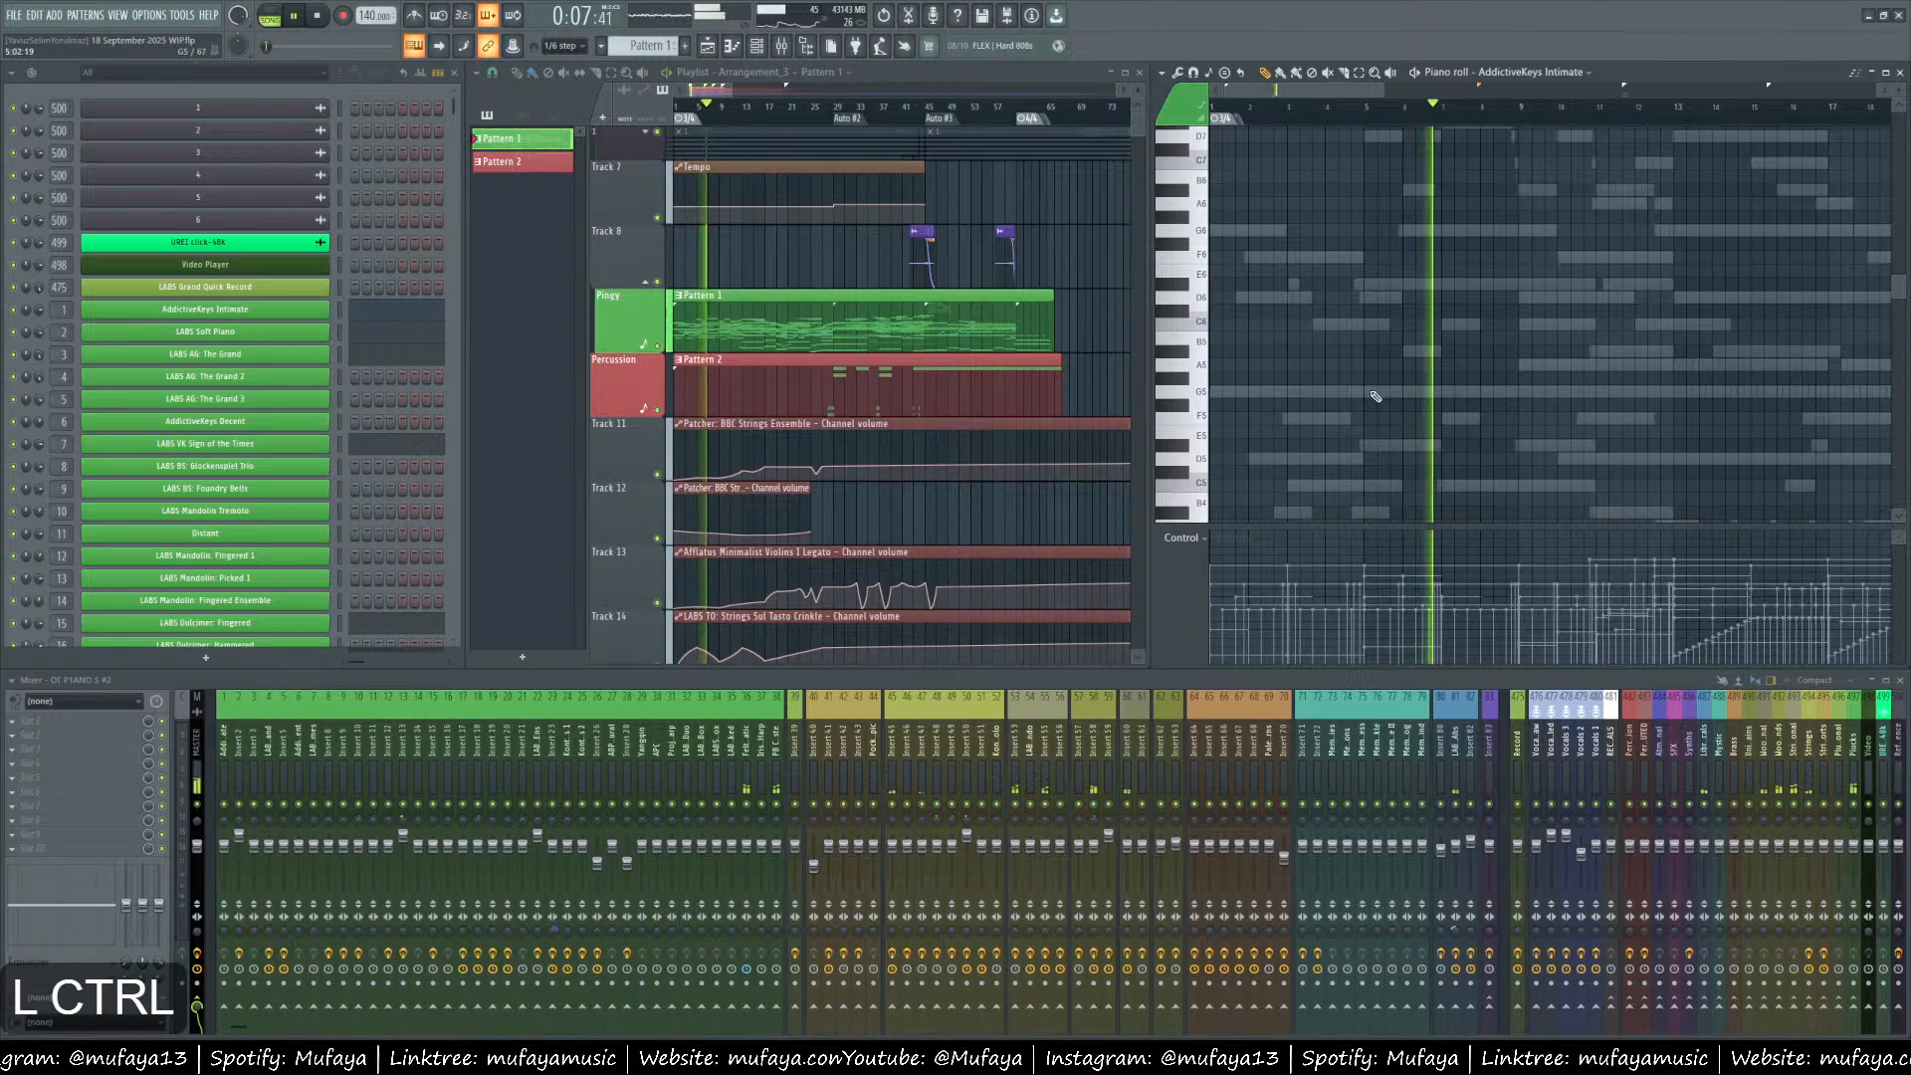
key(ctrl+3)
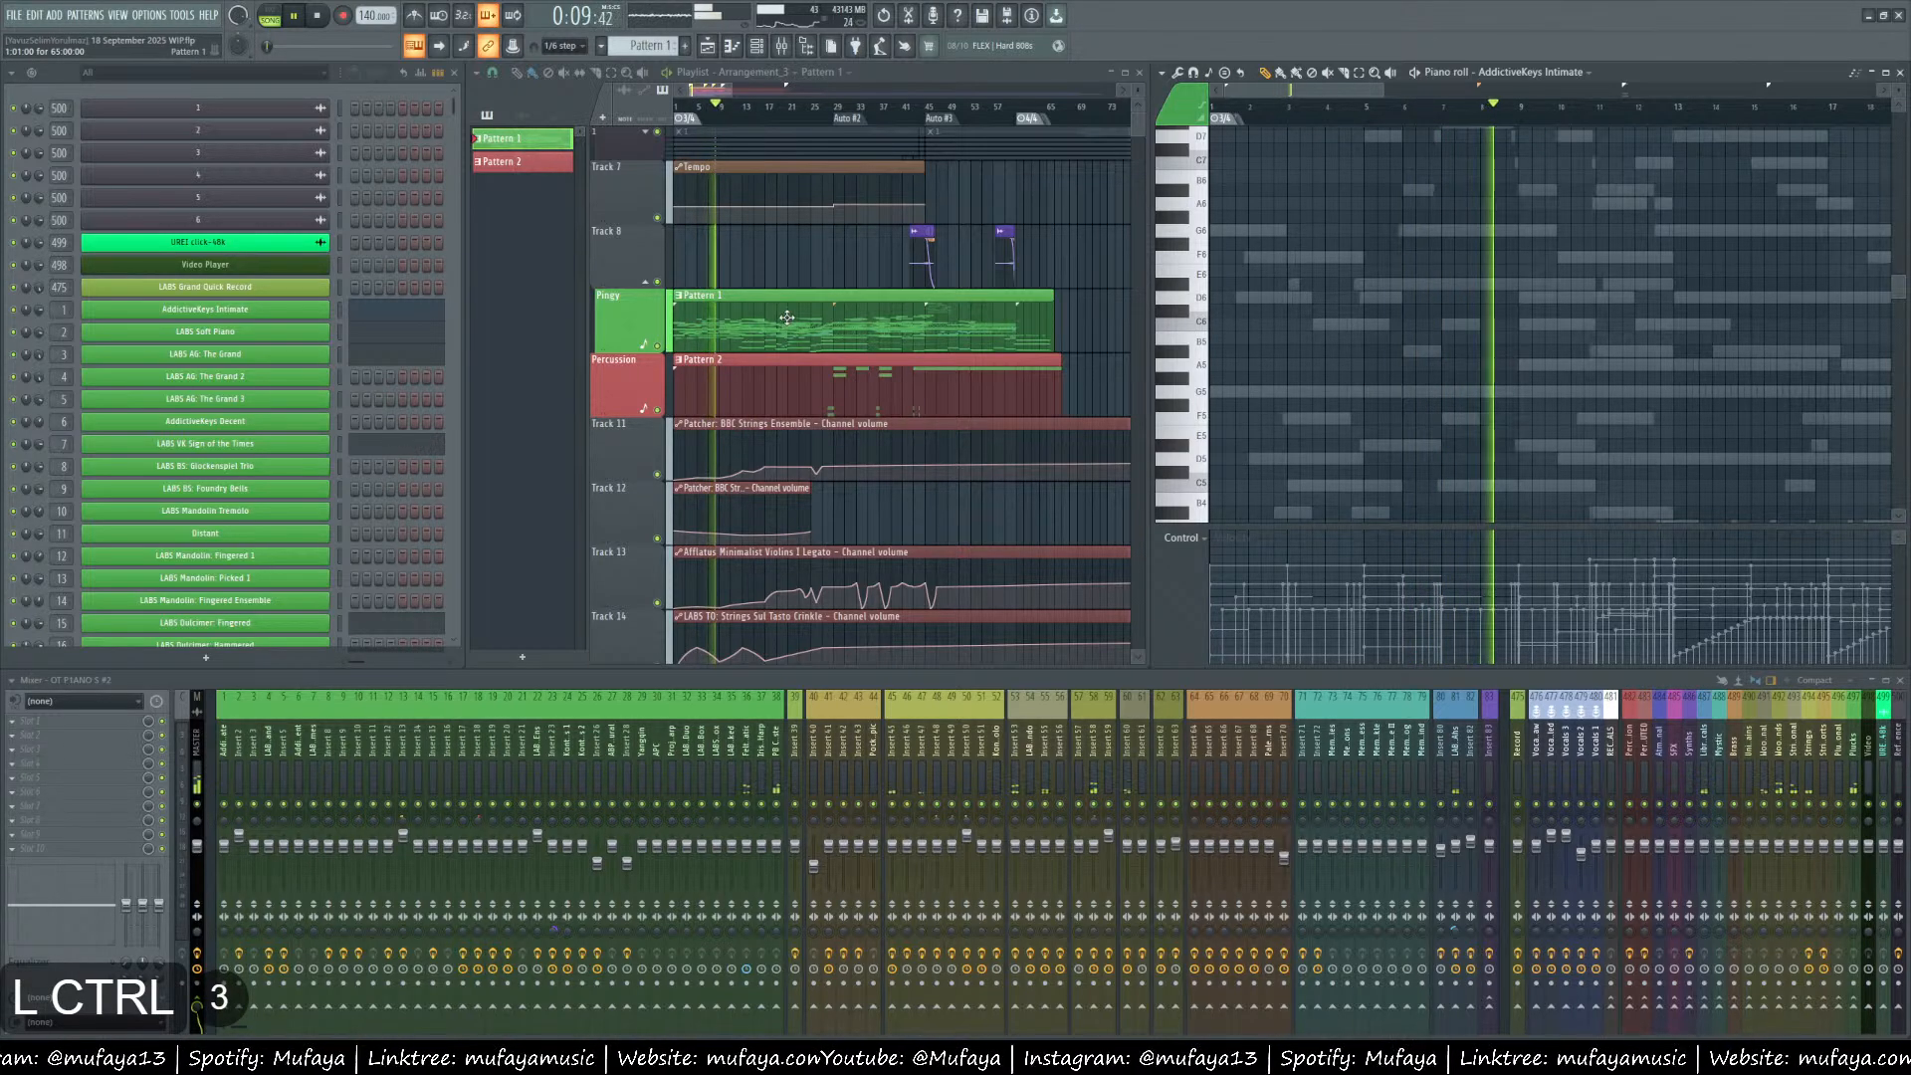
scroll(1414, 369, down, 5)
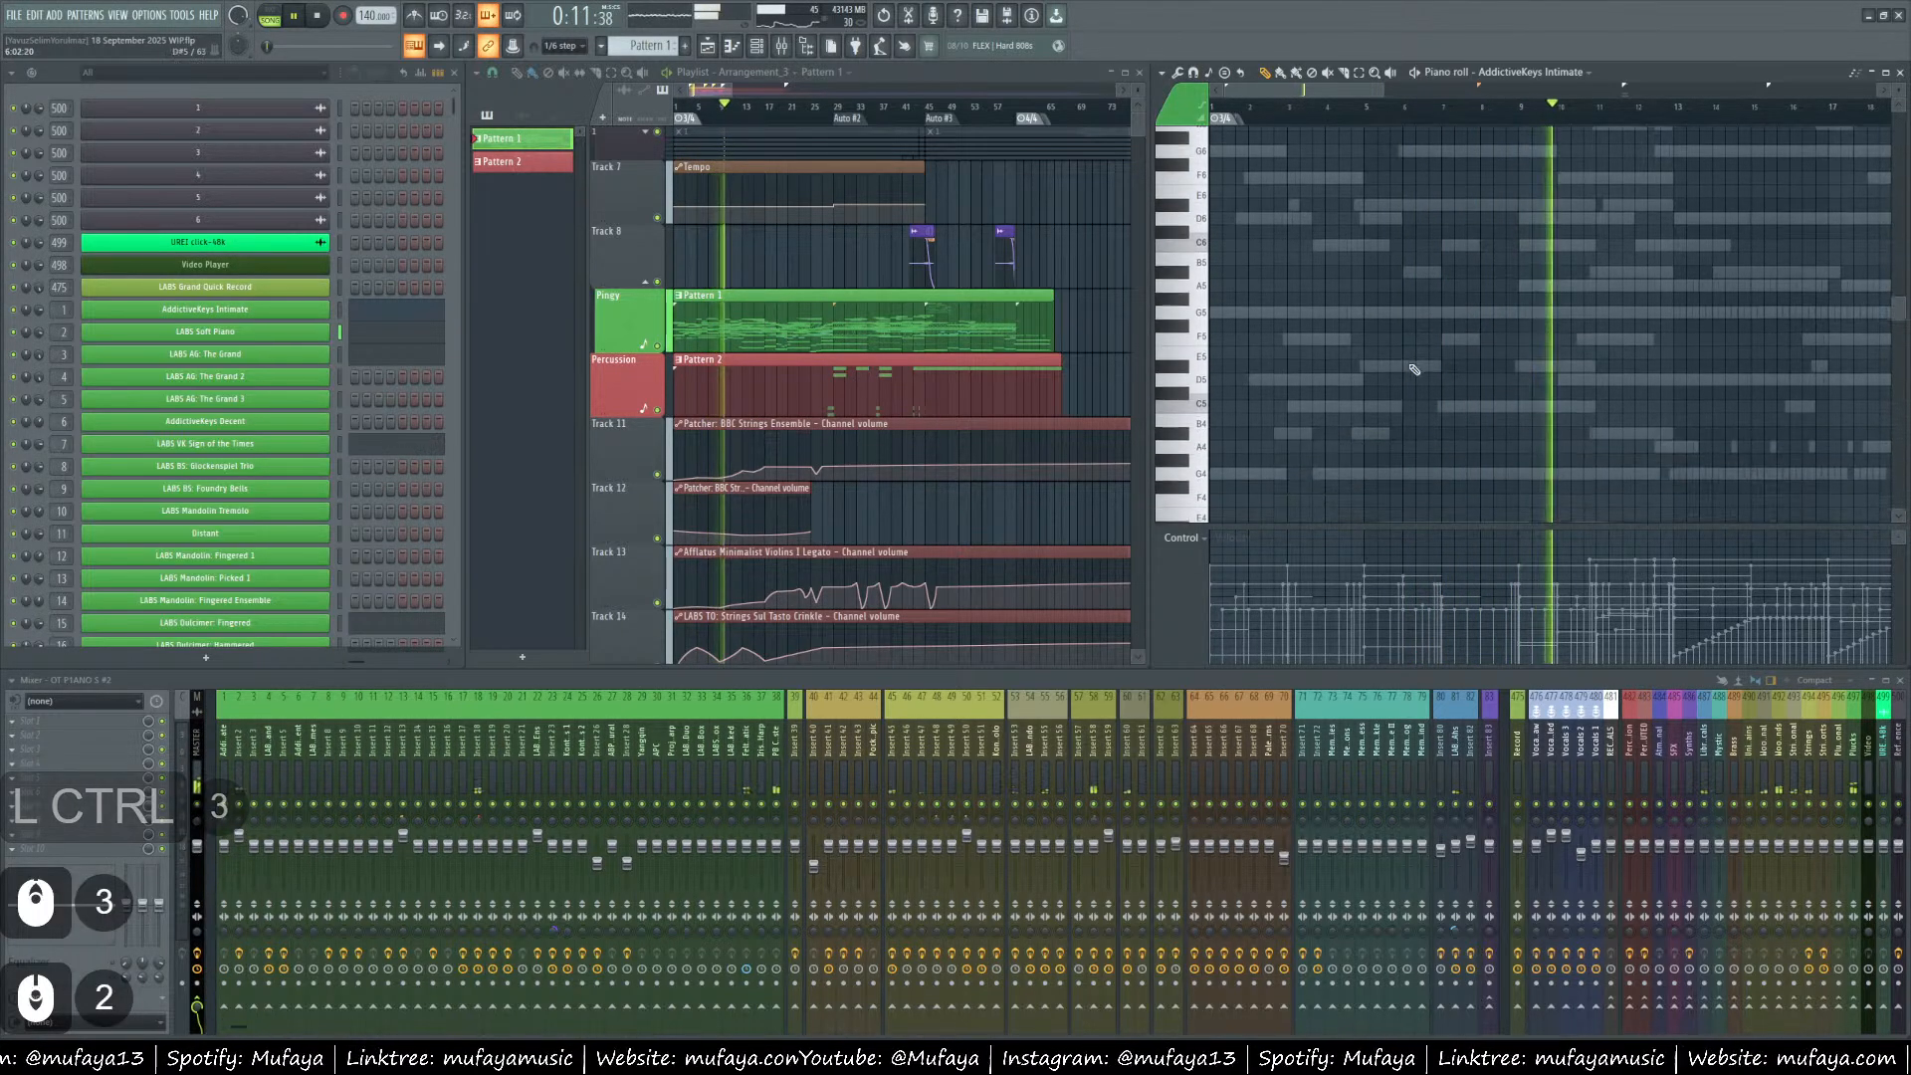
scroll(1304, 379, down, 7)
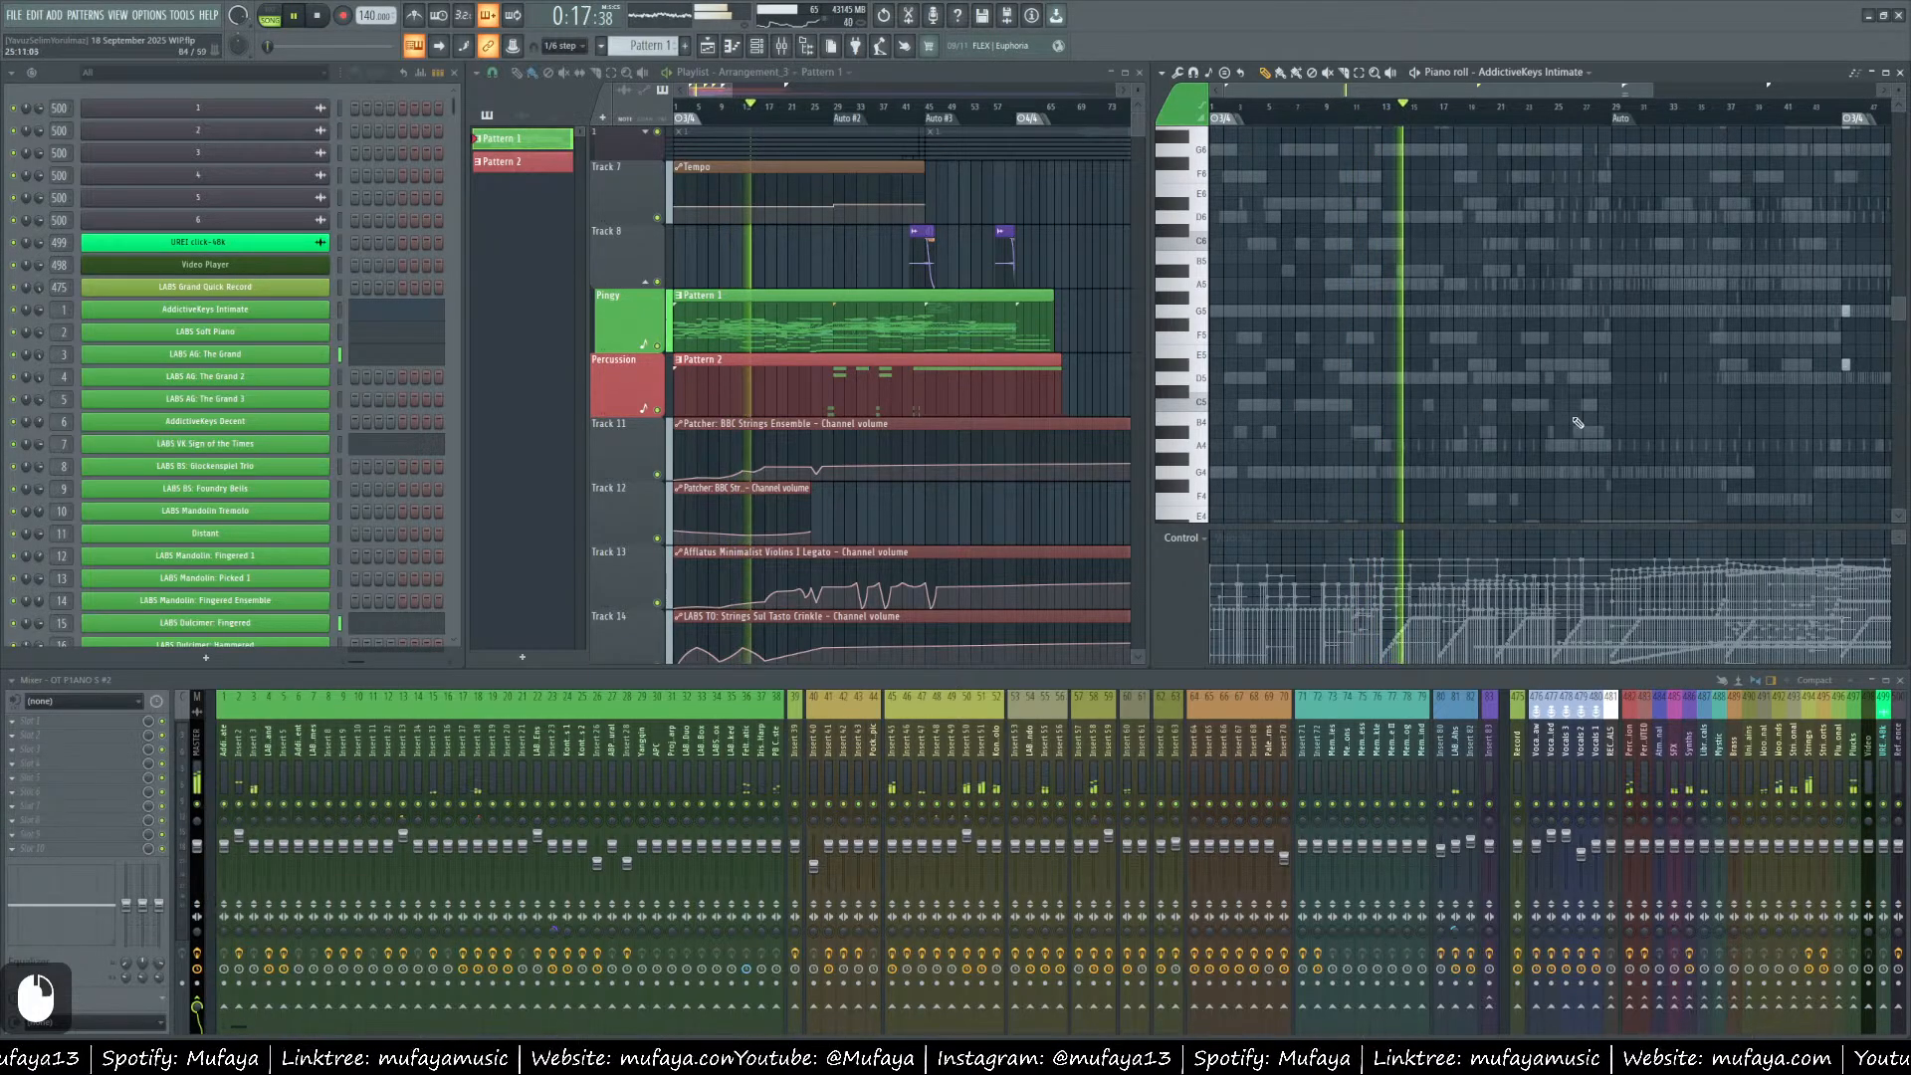
Follow the lower-register notes and the Pattern 2 percussion through the tempo change during playback, and stop the song.
scroll(1516, 416, down, 1)
scroll(1517, 416, down, 1)
scroll(1516, 416, down, 2)
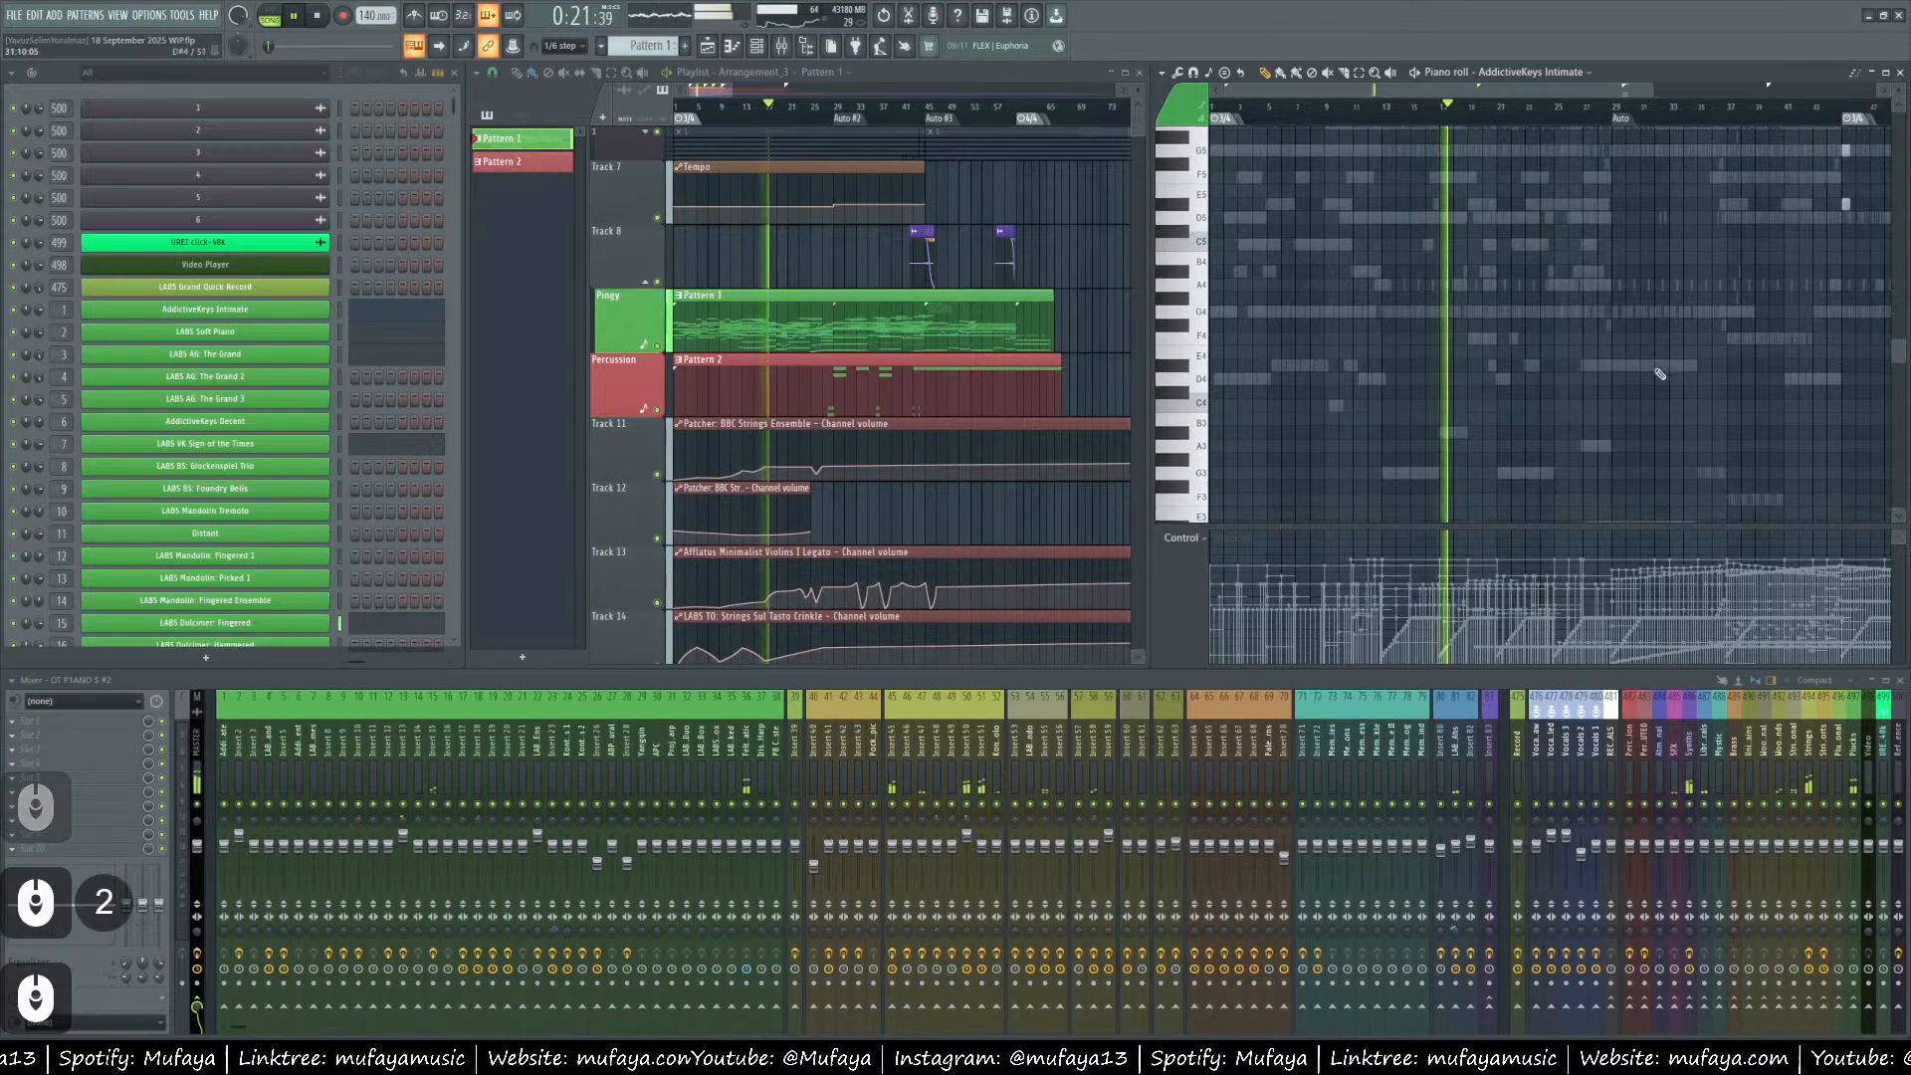
scroll(1638, 365, up, 4)
scroll(1632, 373, down, 1)
scroll(1442, 494, down, 4)
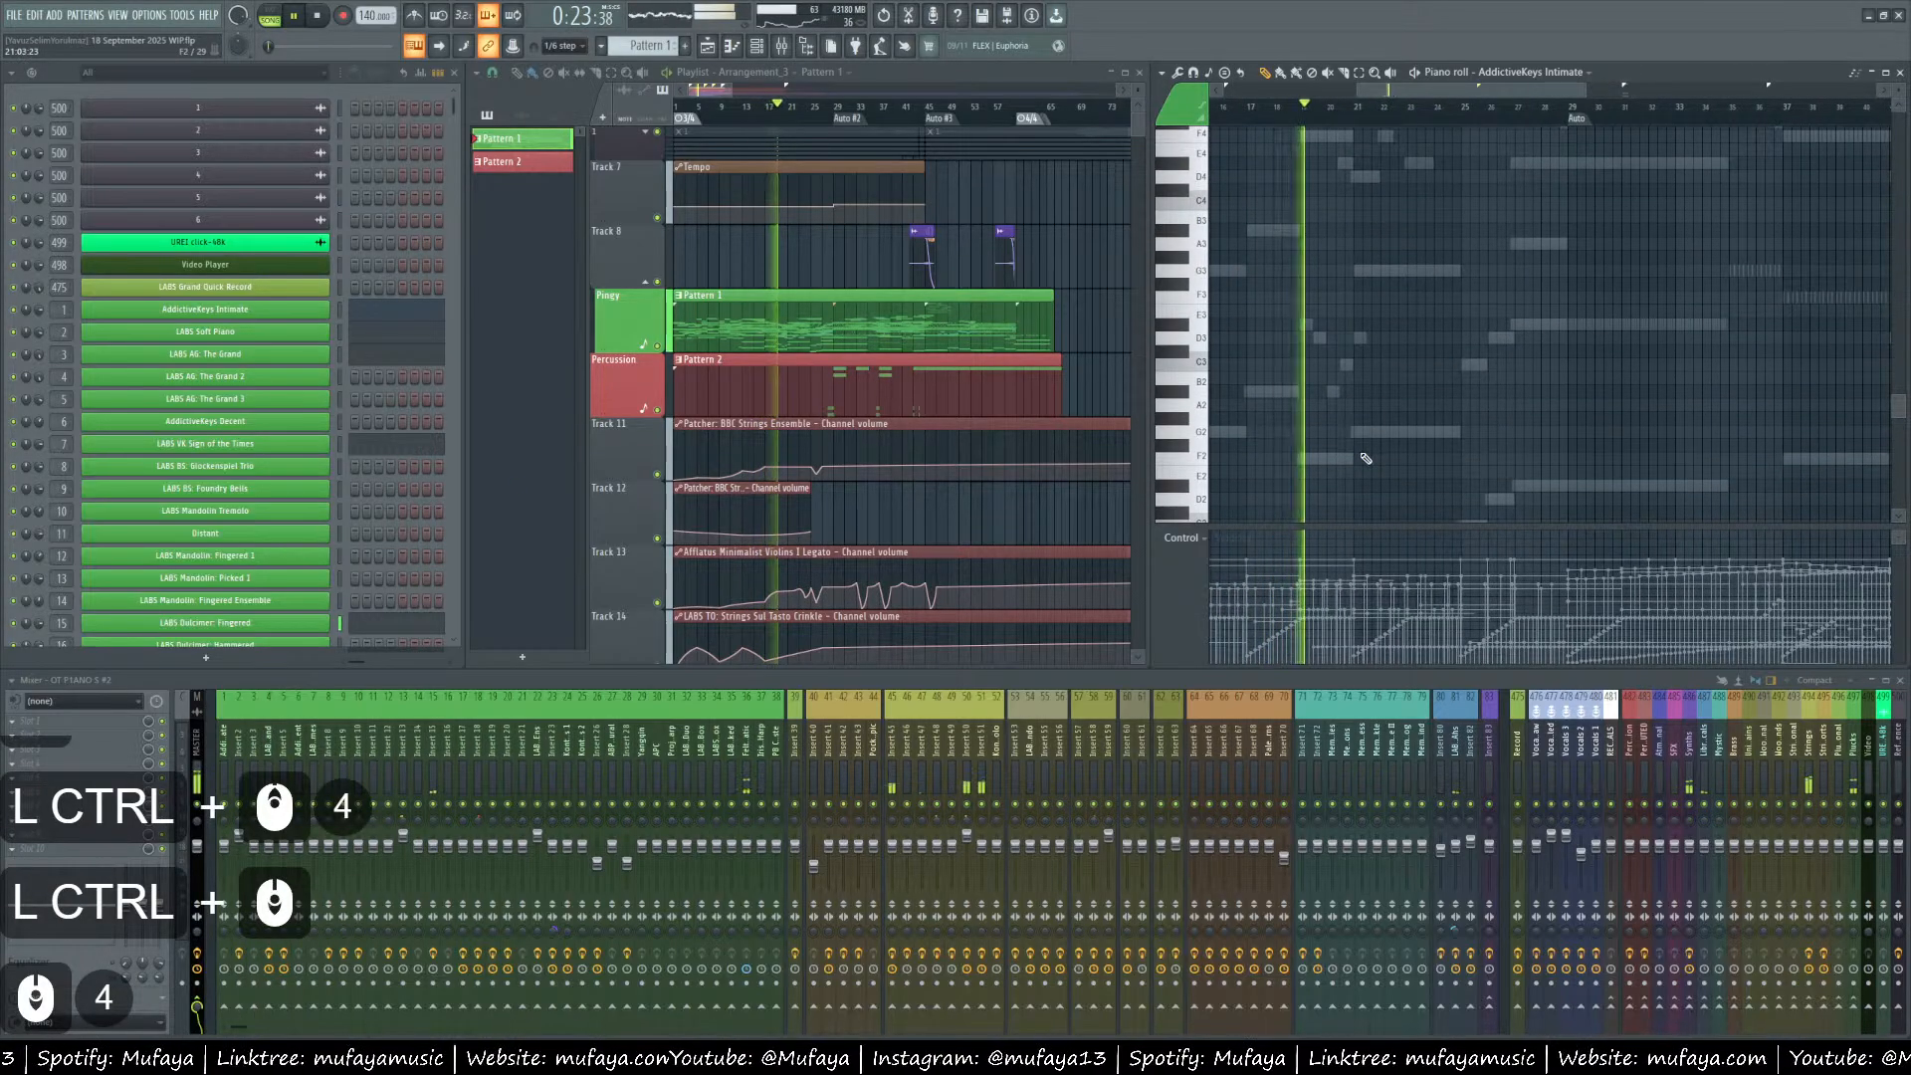
right_click(1427, 411)
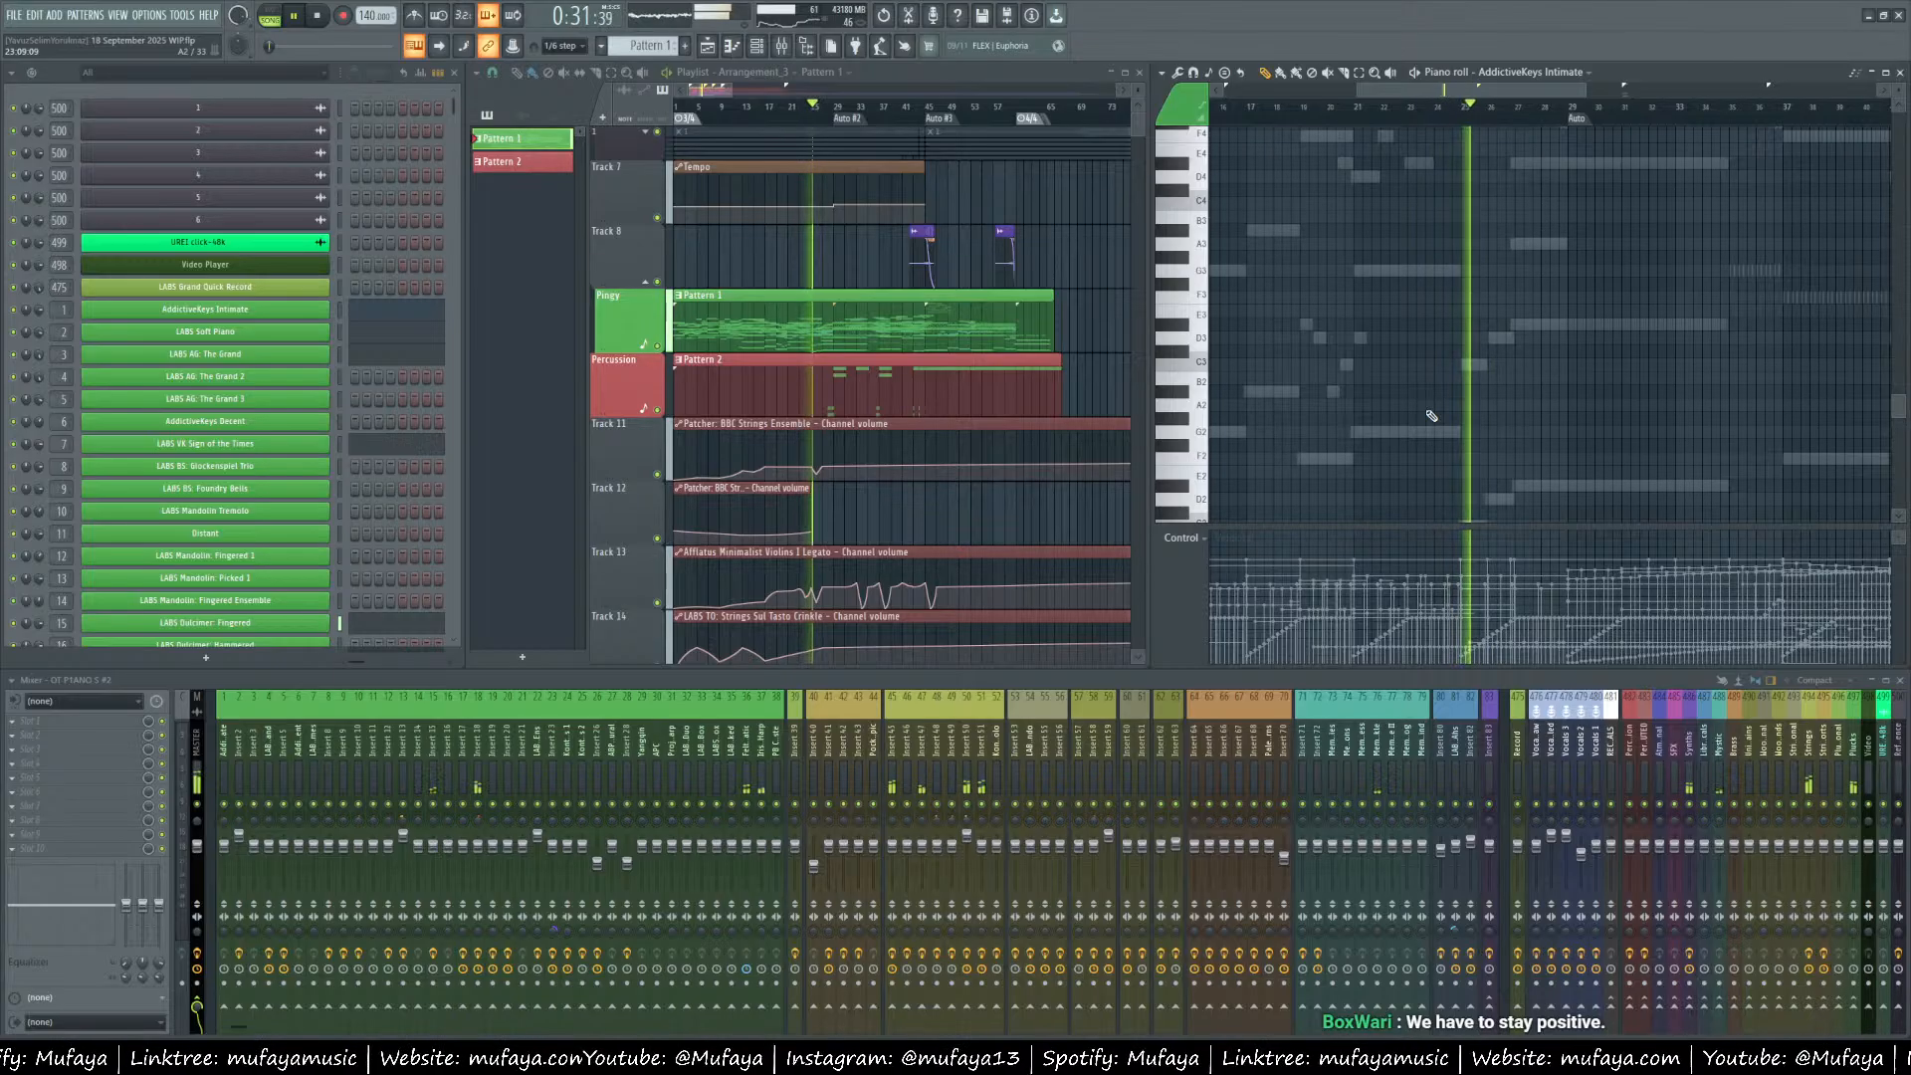
scroll(1675, 411, down, 3)
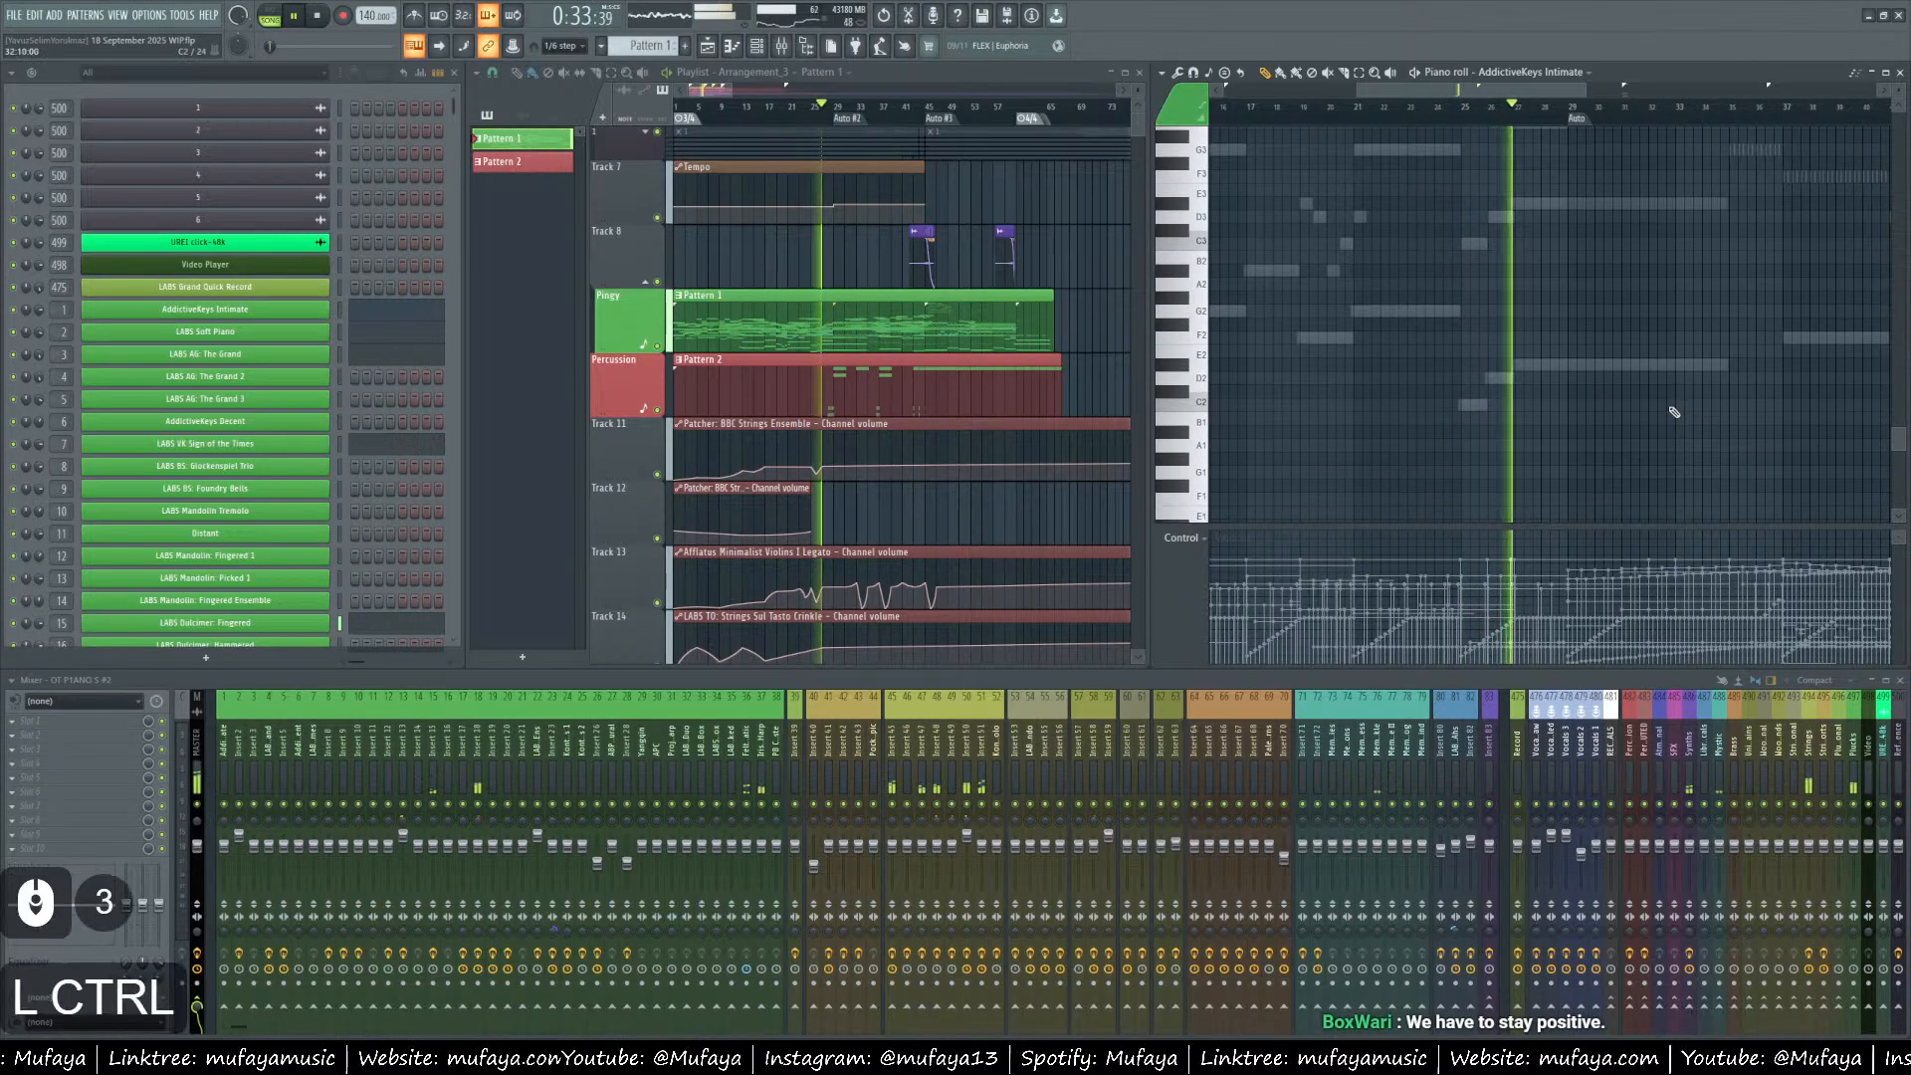
ctrl+scroll(1675, 411, up, 5)
ctrl+scroll(1543, 428, down, 4)
scroll(1475, 435, up, 3)
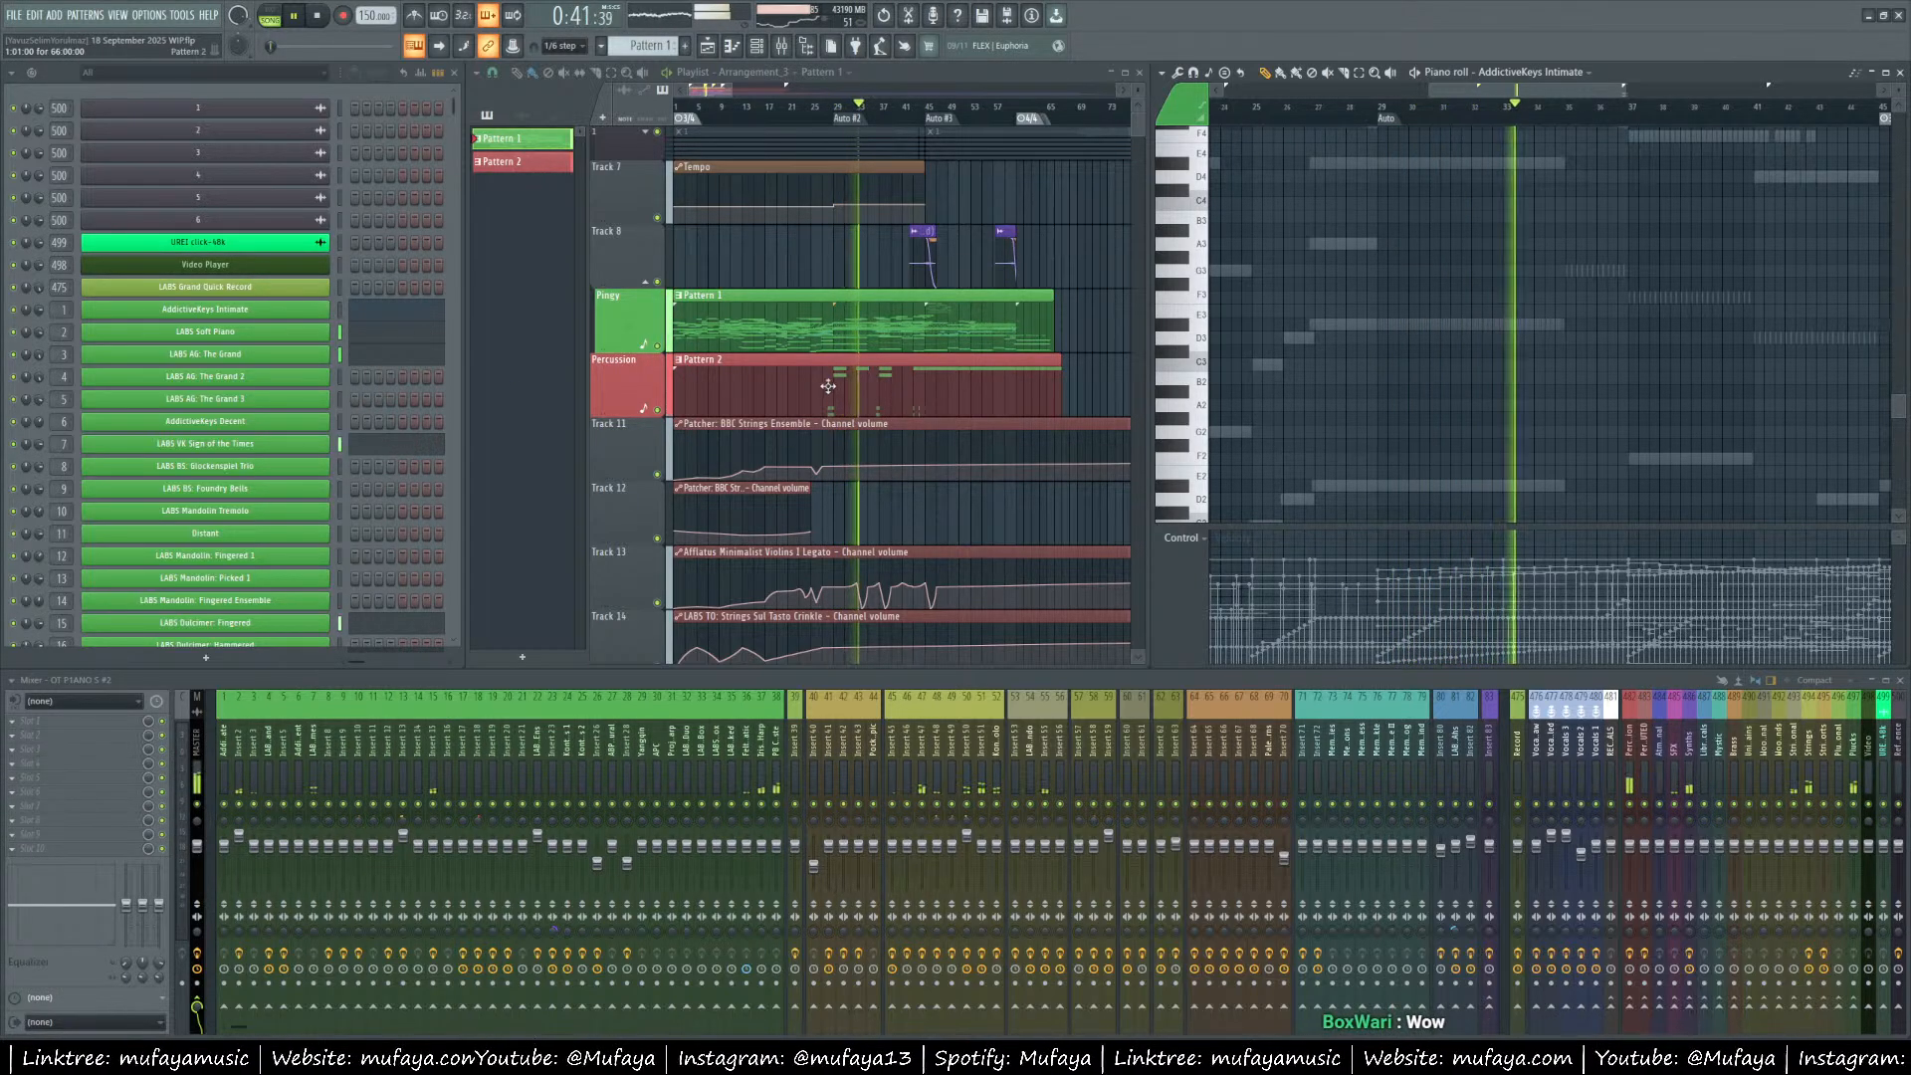
scroll(815, 386, up, 5)
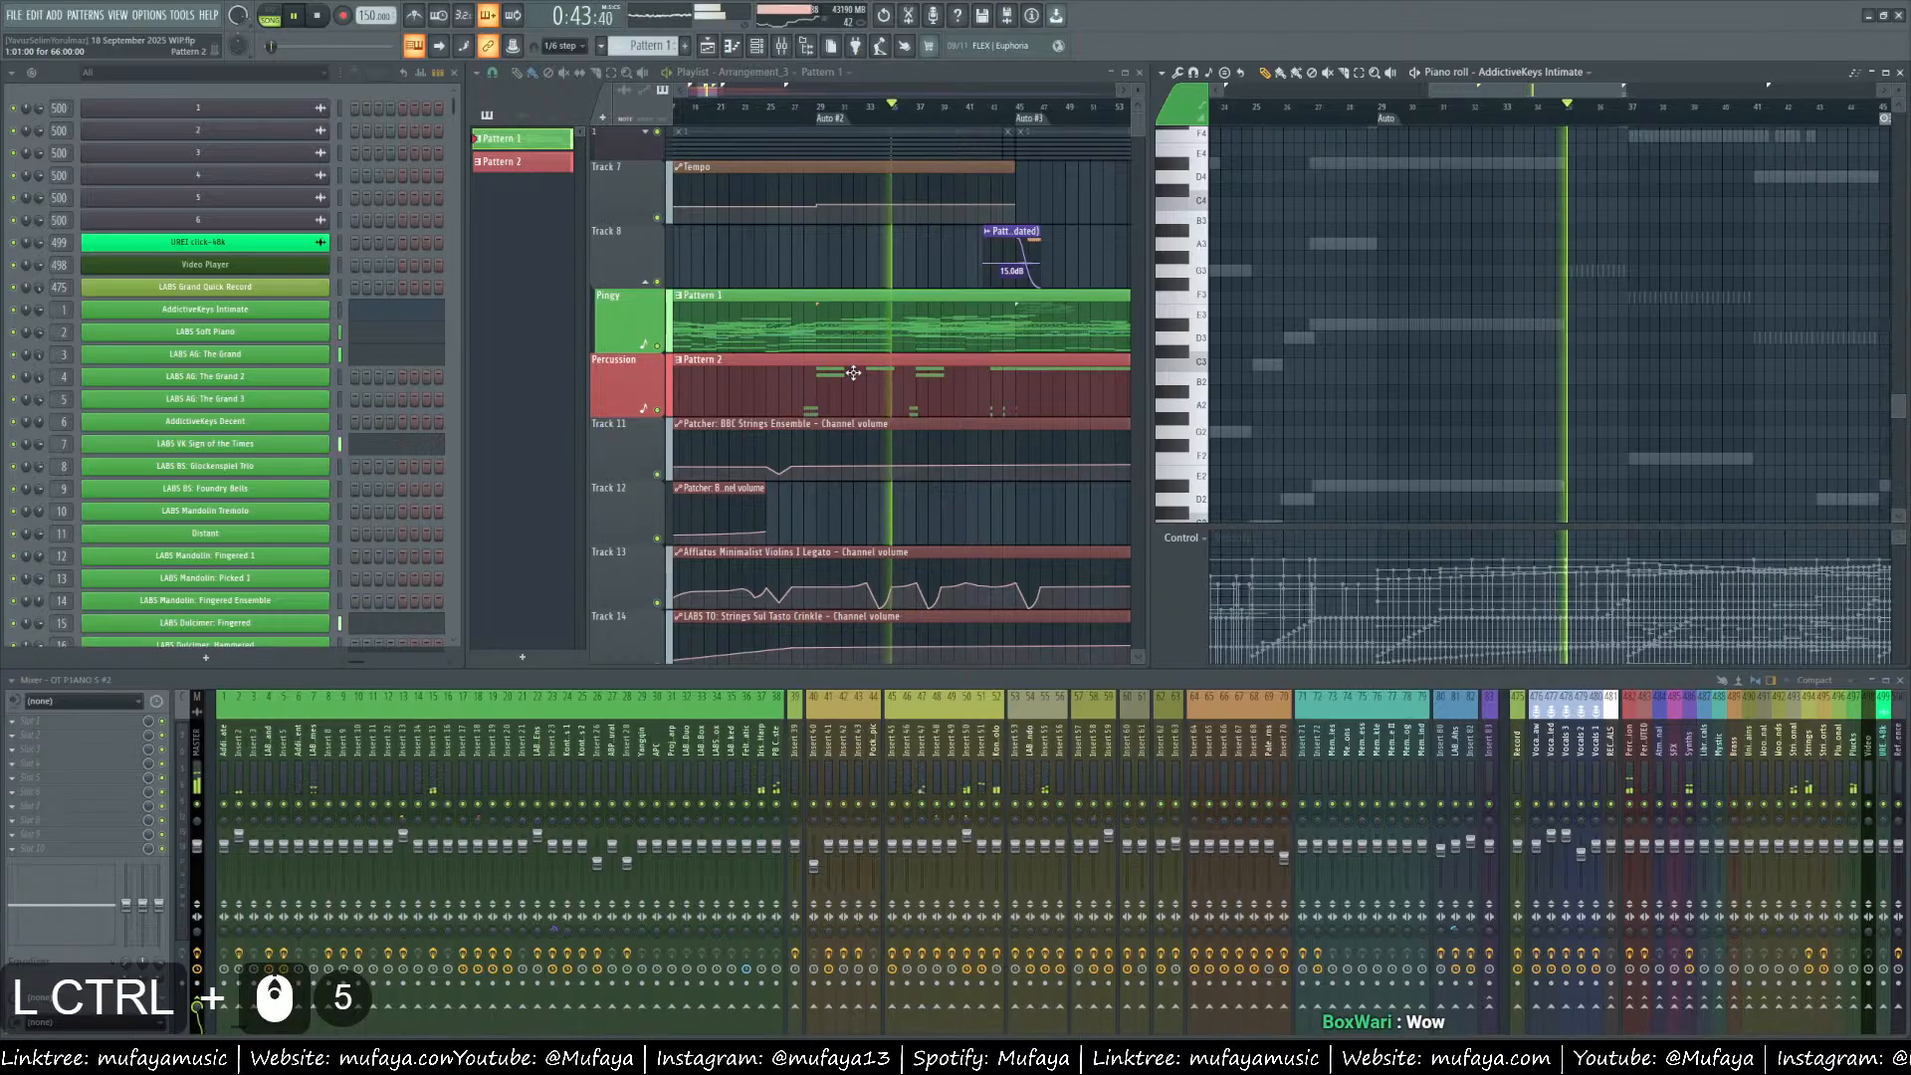
key(space)
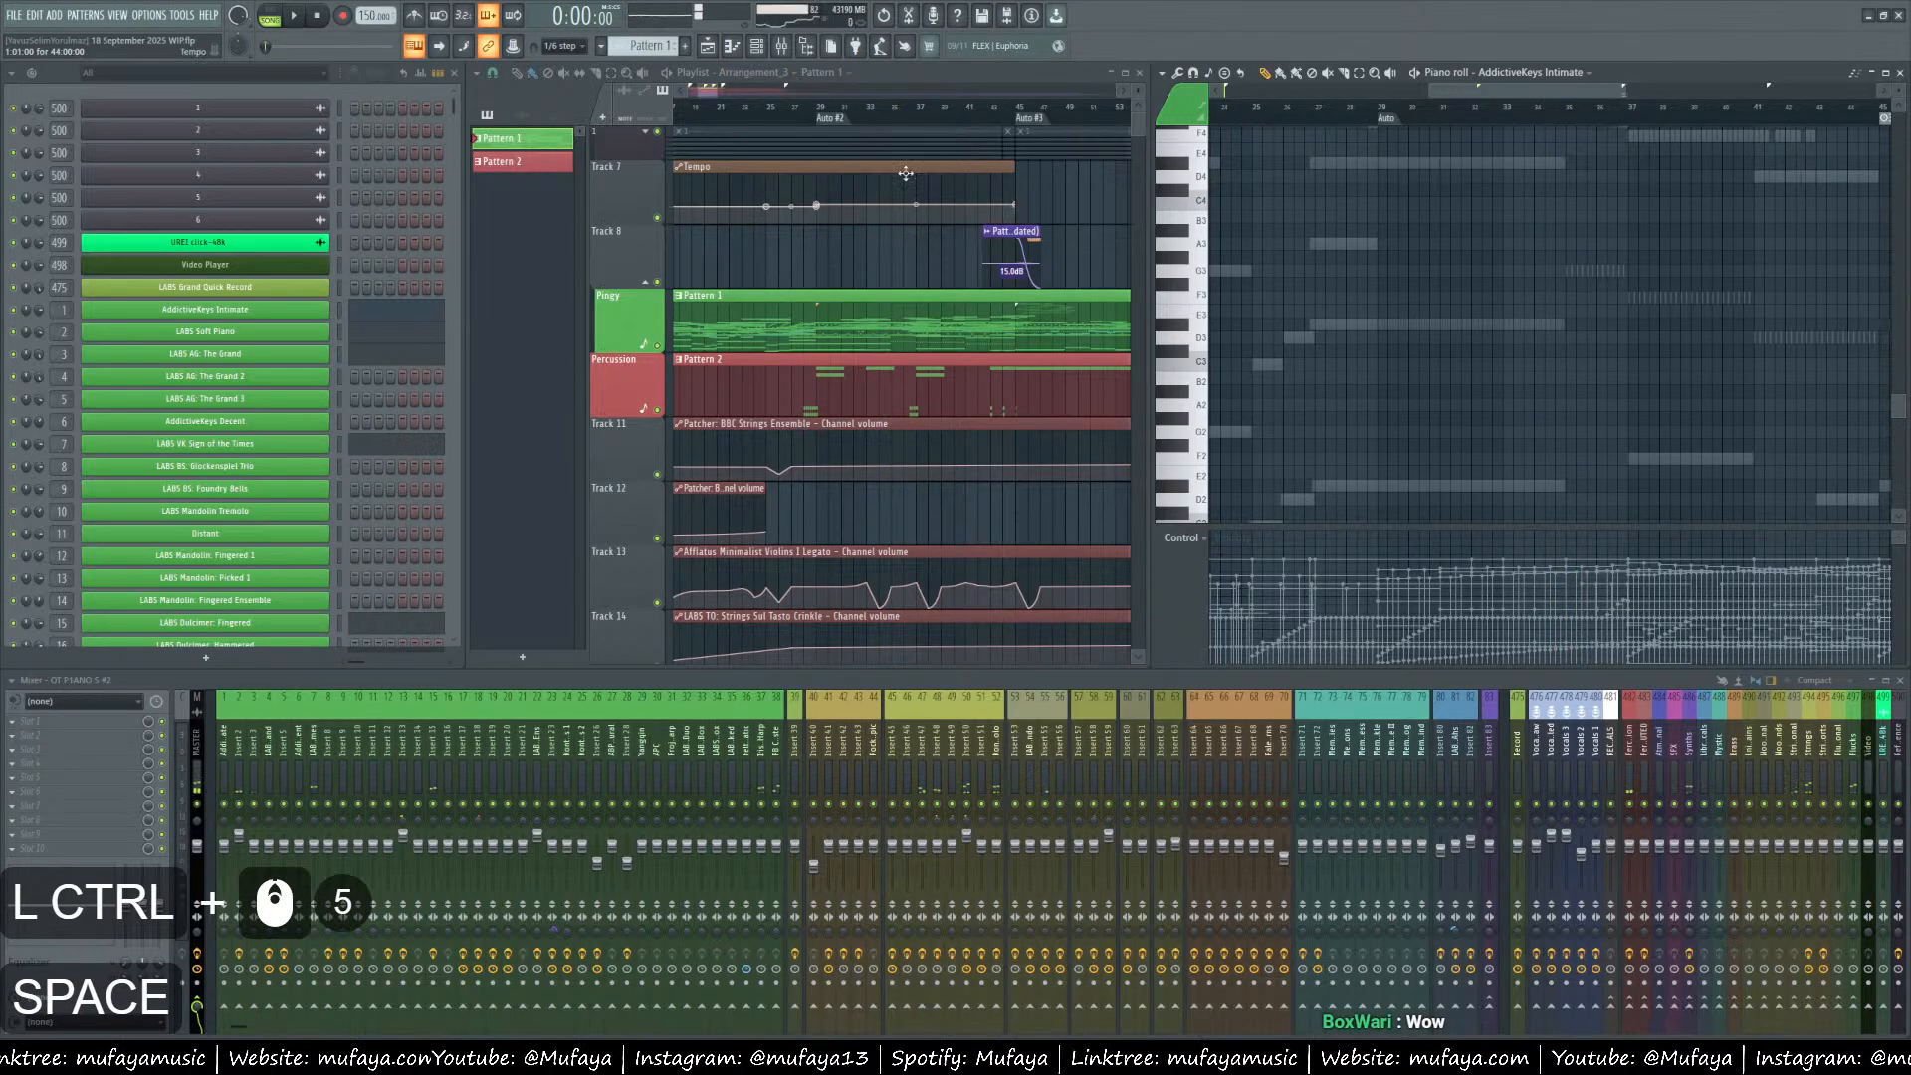
Place the playlist's playback position at bar 25, shortly before the Auto #2 marker.
drag(856, 159, 869, 256)
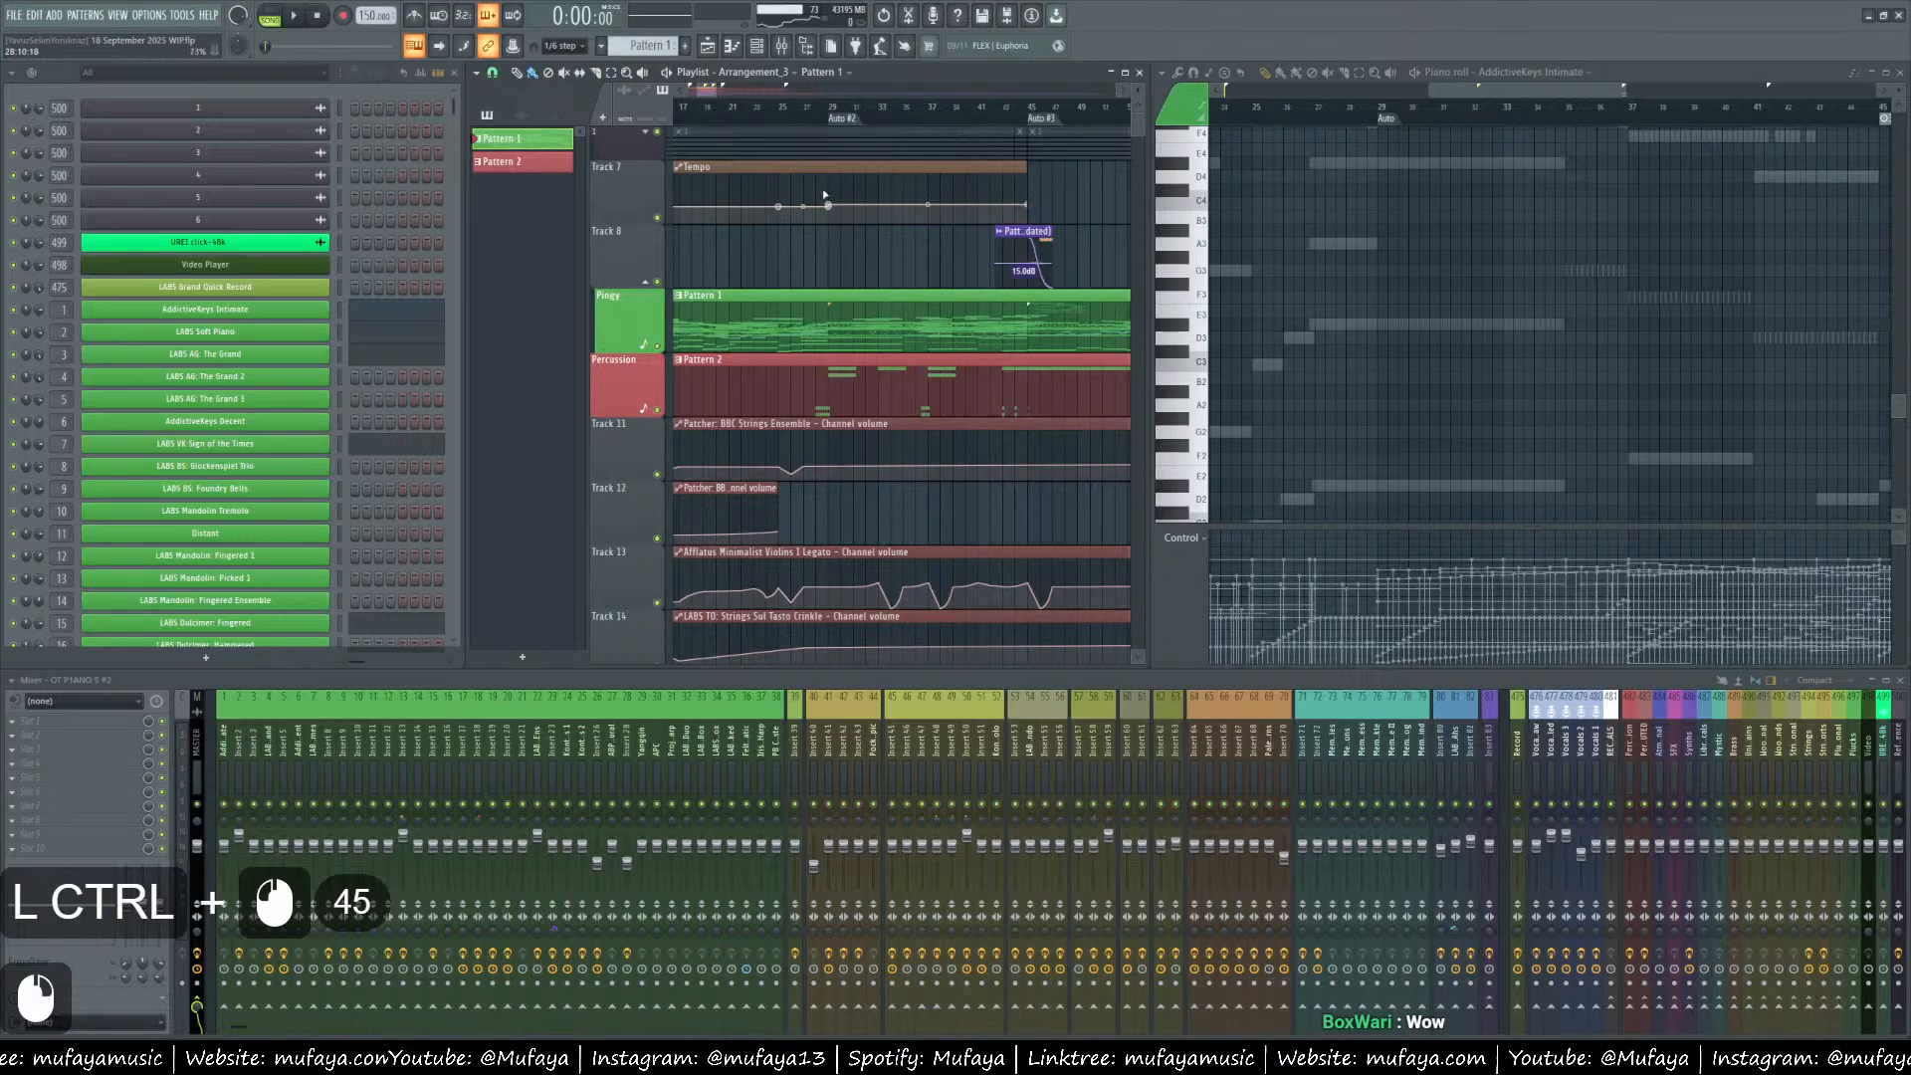
click(783, 116)
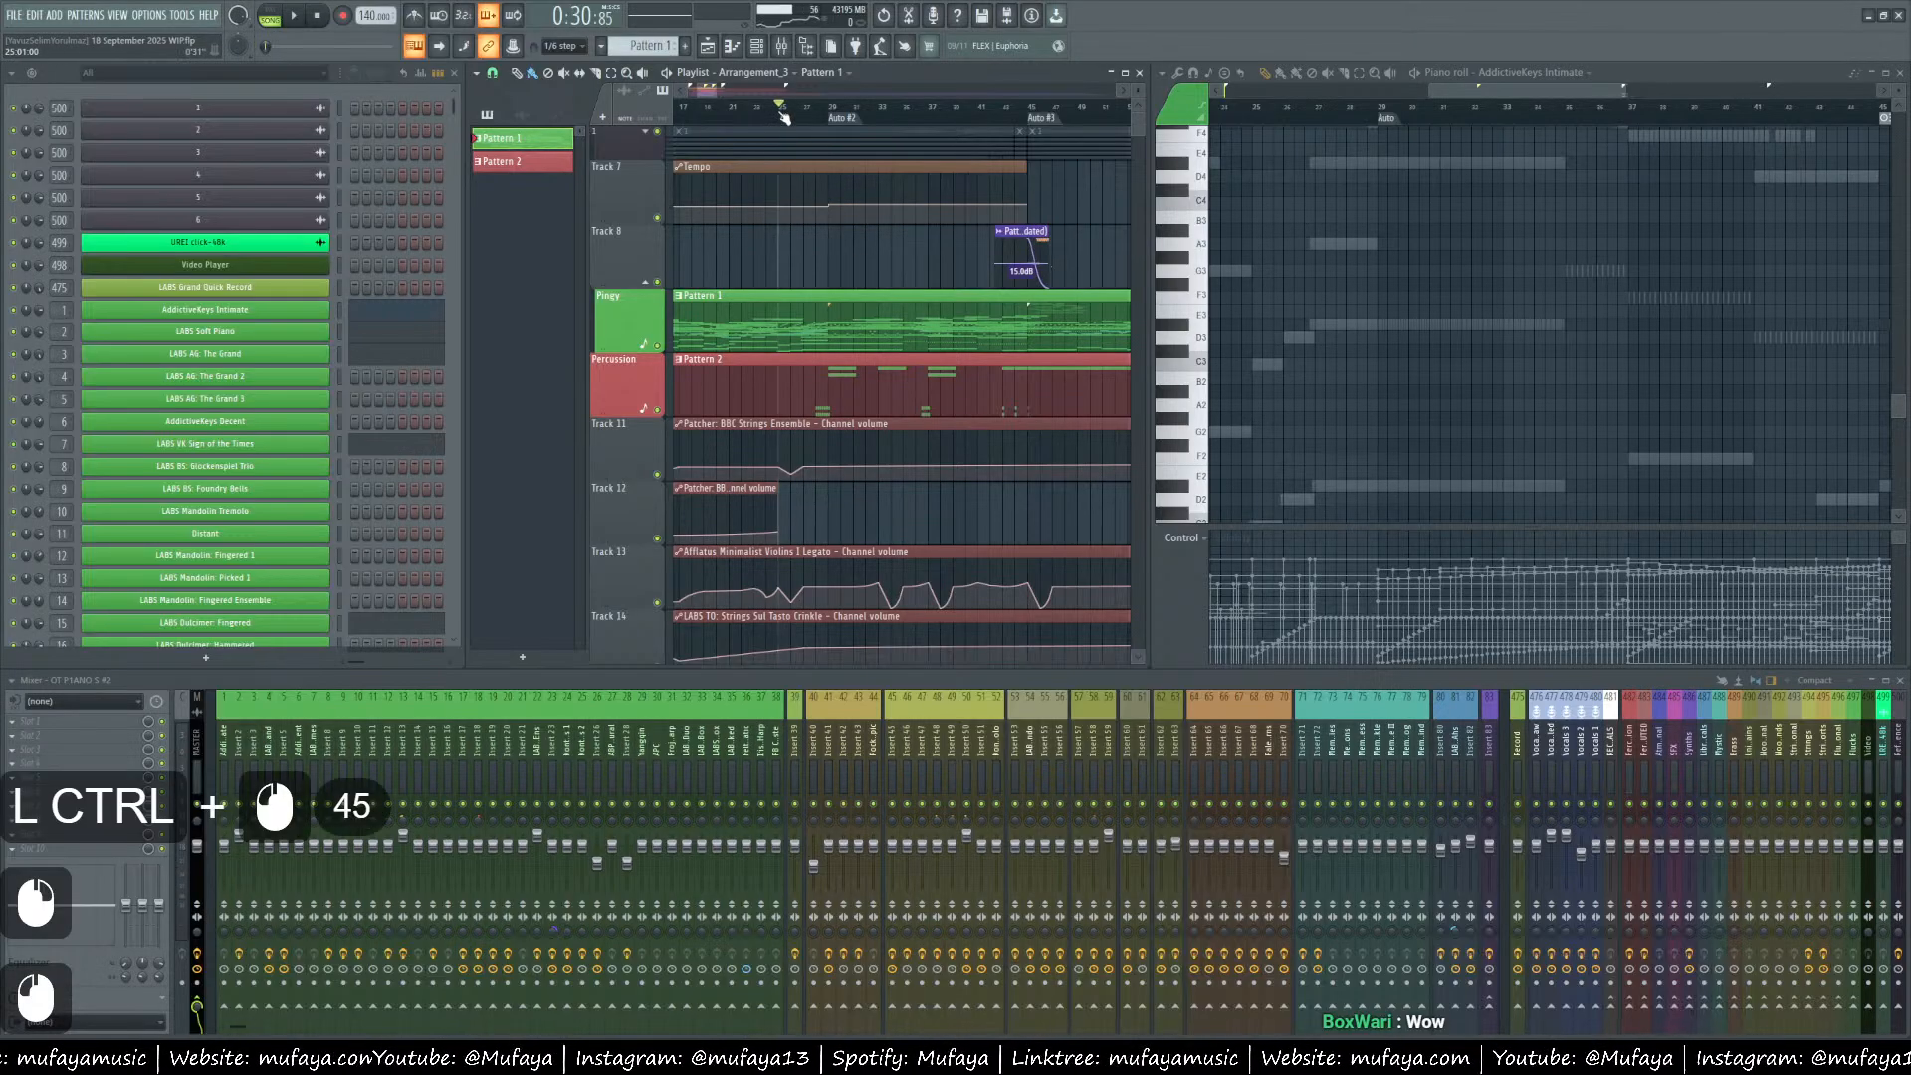
Mute the Tempo automation clip on Track 7 and start the song from bar 25.
right_click(849, 262)
right_click(849, 191)
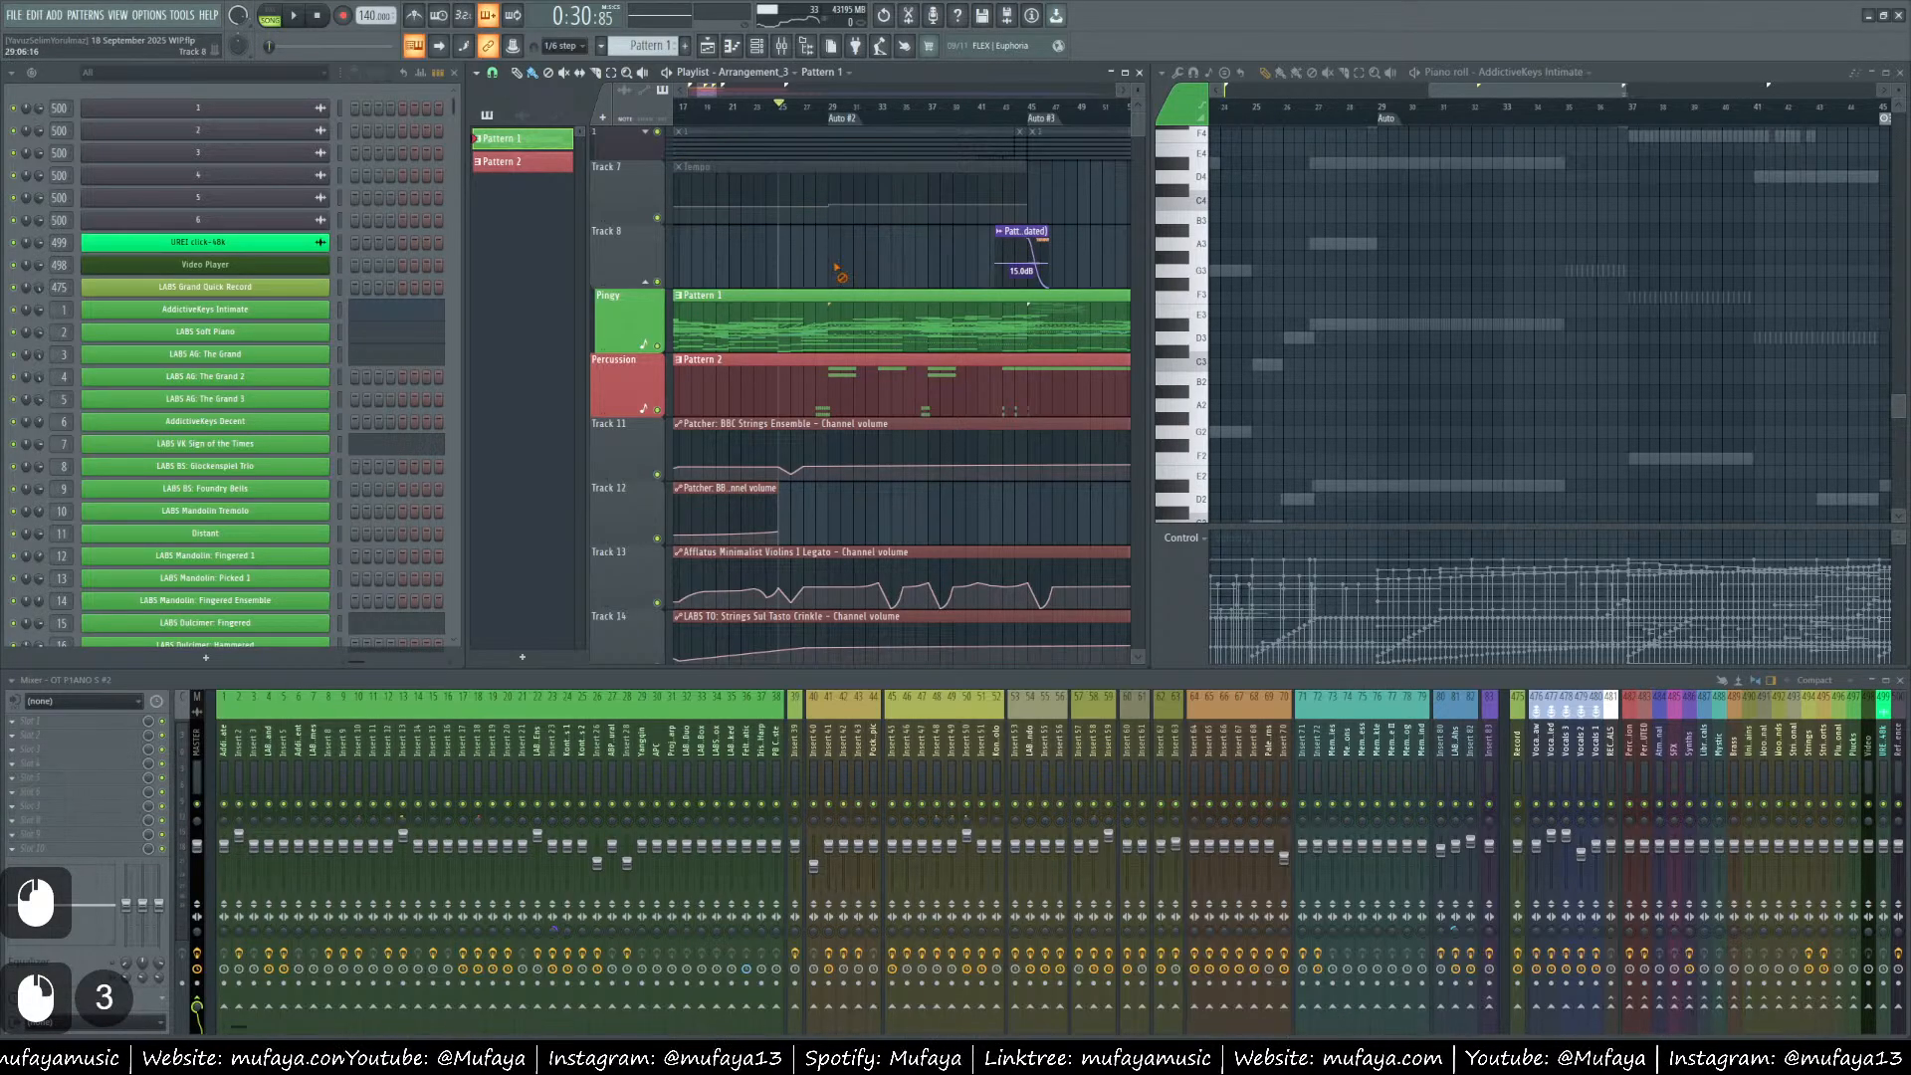
key(space)
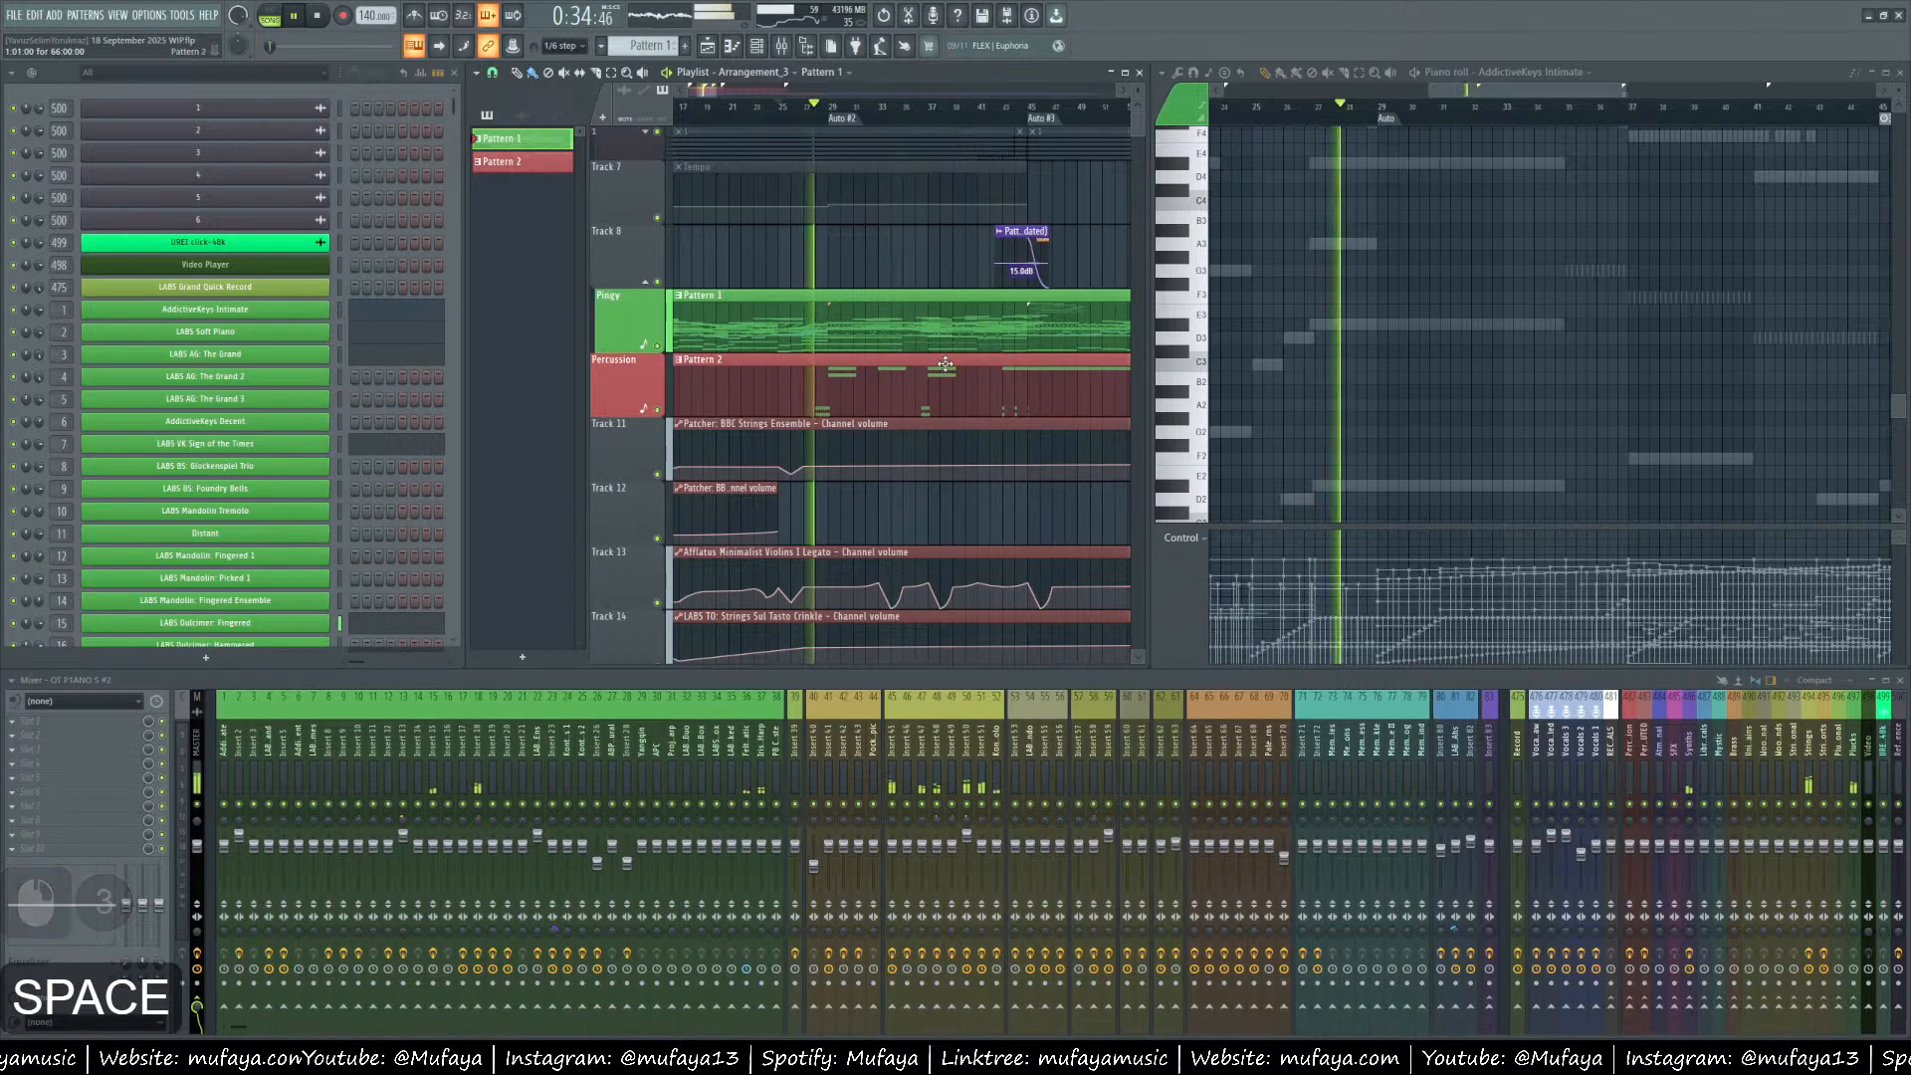
Follow Pattern 1's ghost notes in the piano roll during playback from the Auto #2 marker past Auto #3.
ctrl+scroll(1462, 413, down, 3)
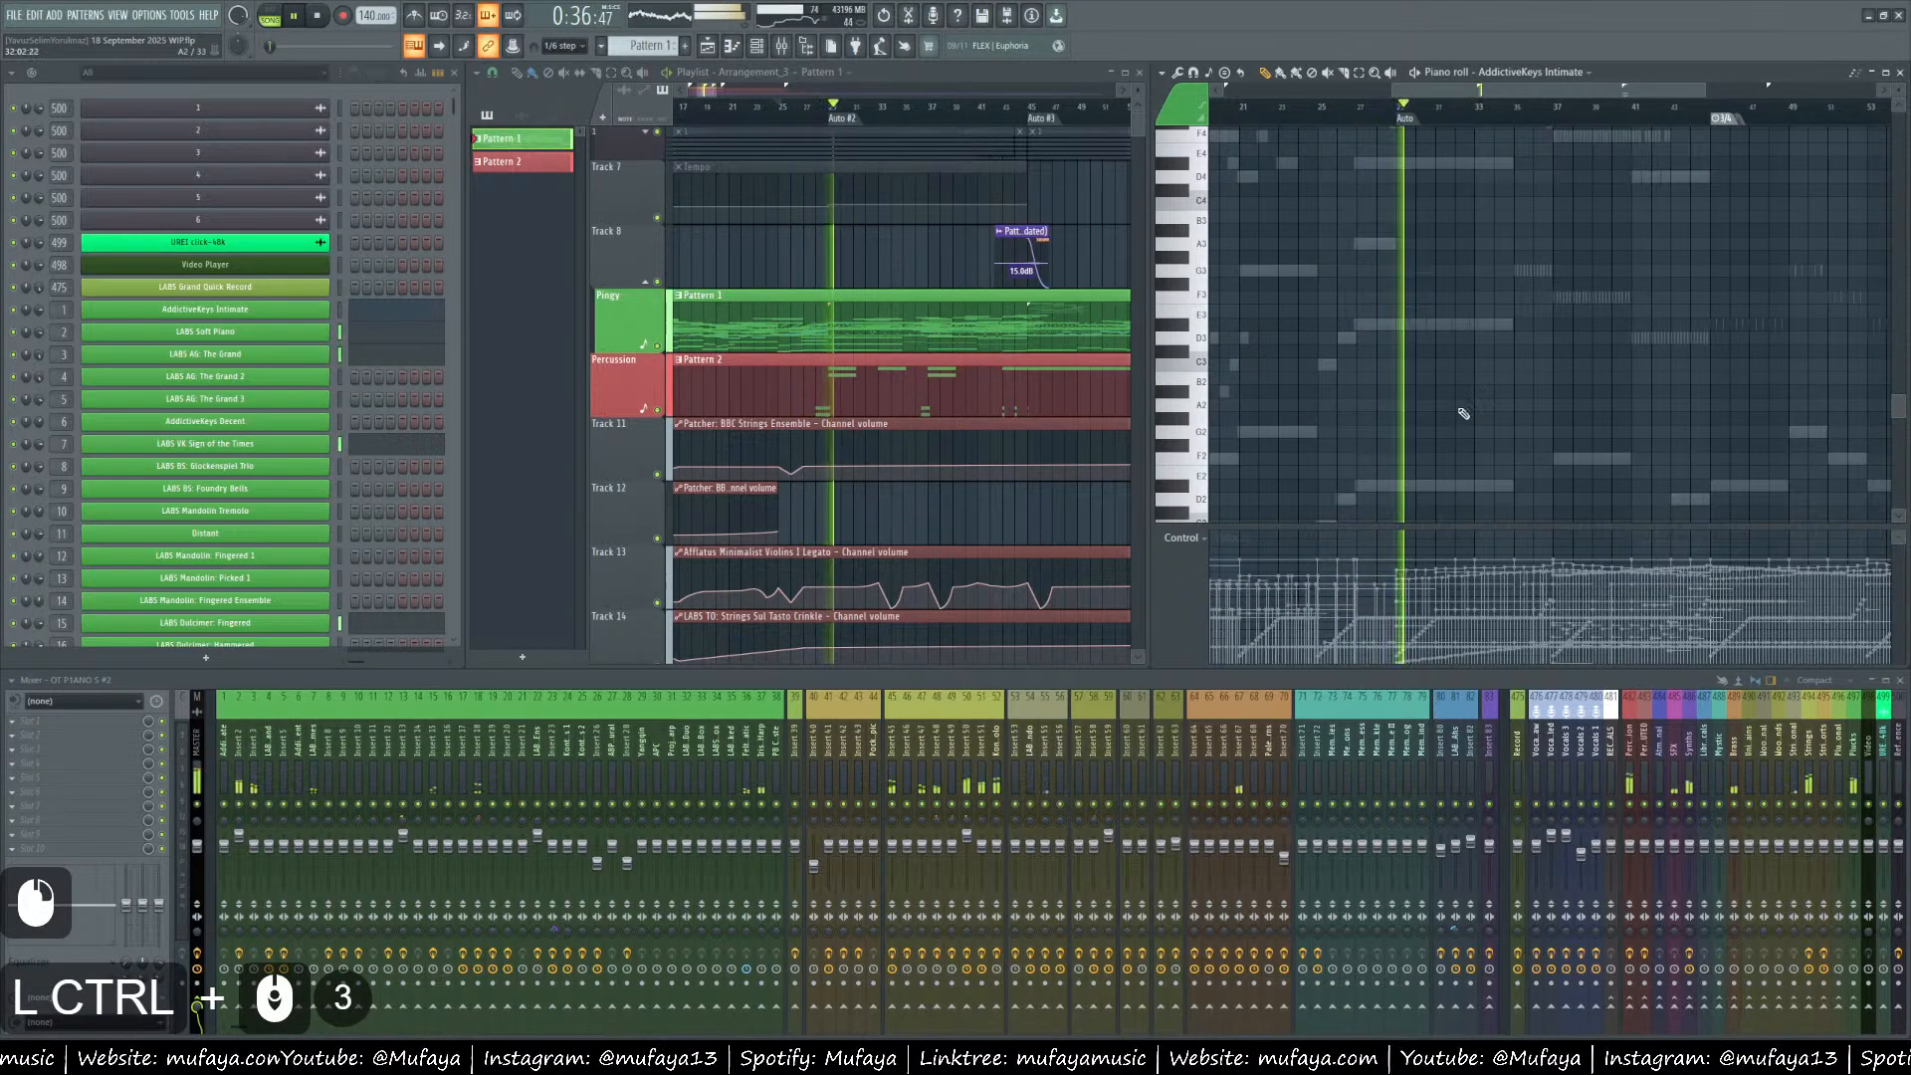
ctrl+scroll(1489, 409, up, 3)
scroll(1489, 409, down, 3)
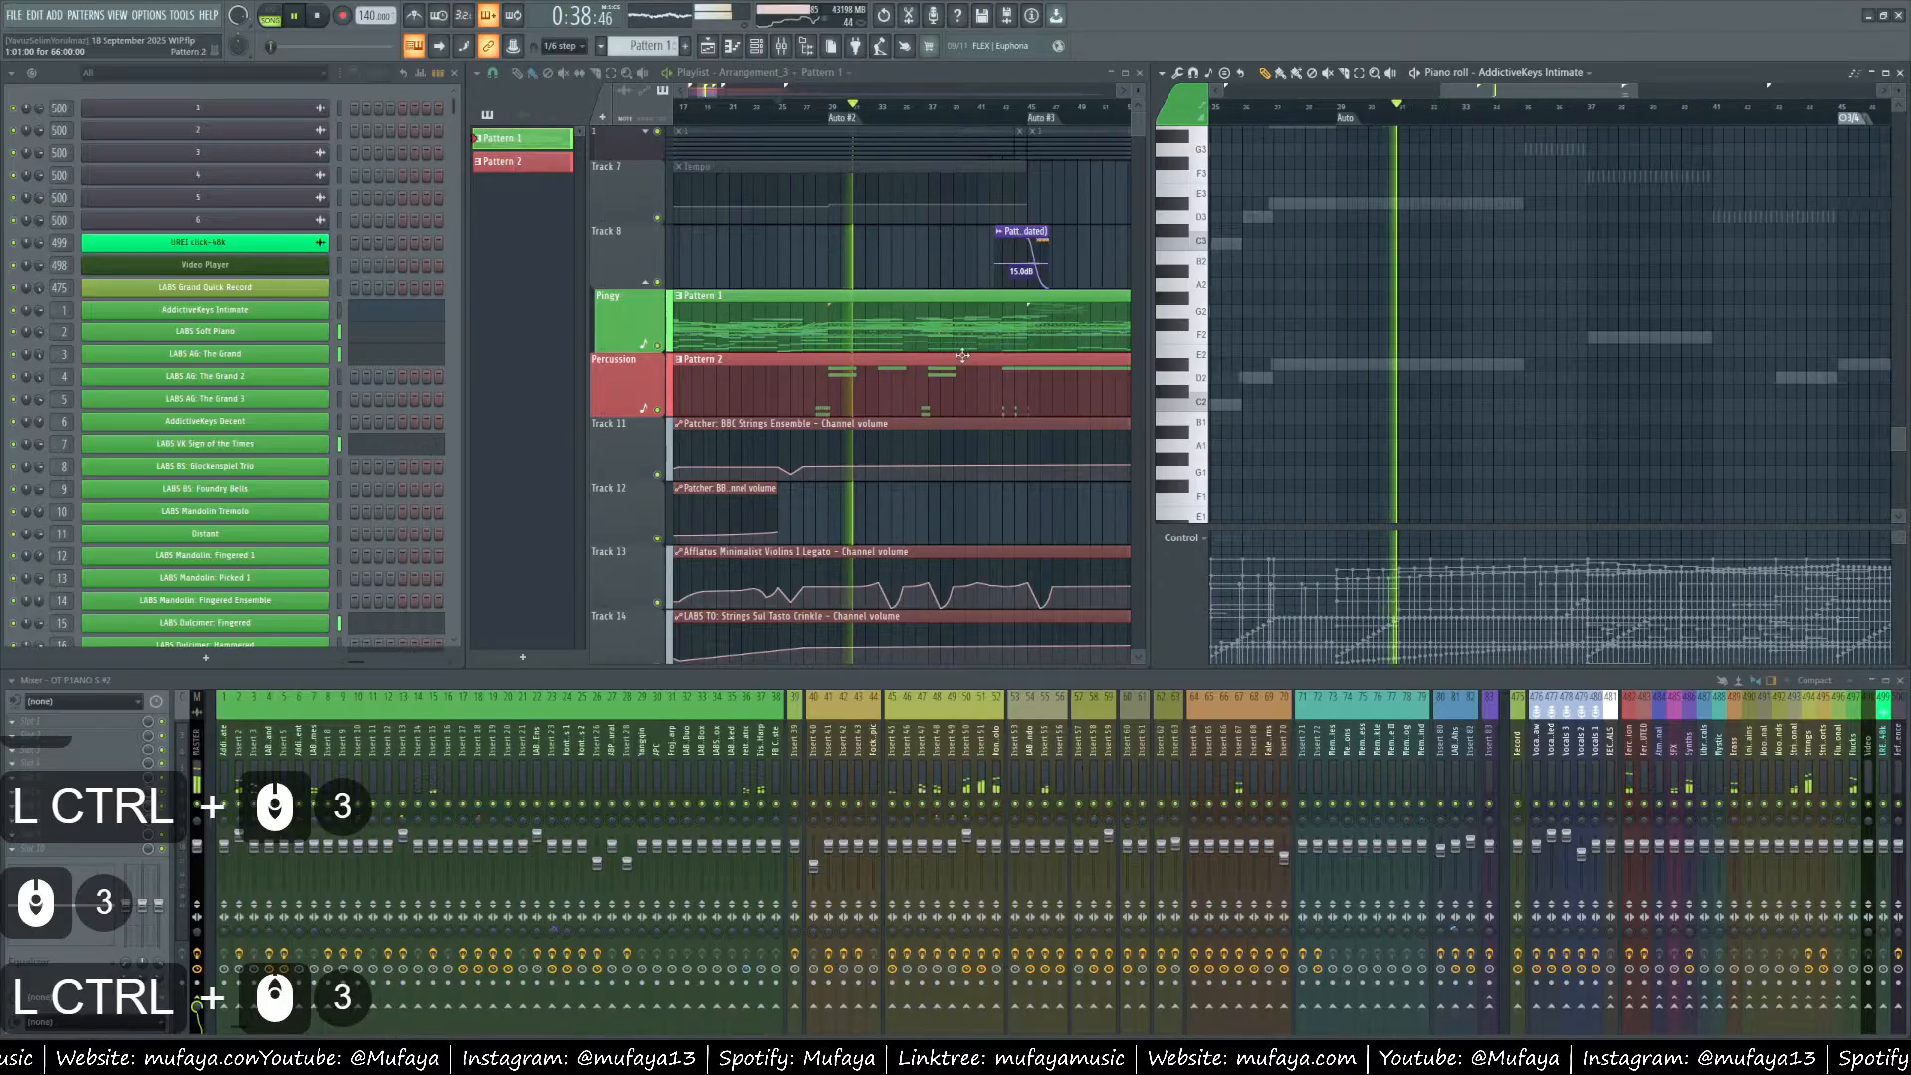
scroll(1474, 357, down, 2)
ctrl+scroll(1474, 357, down, 4)
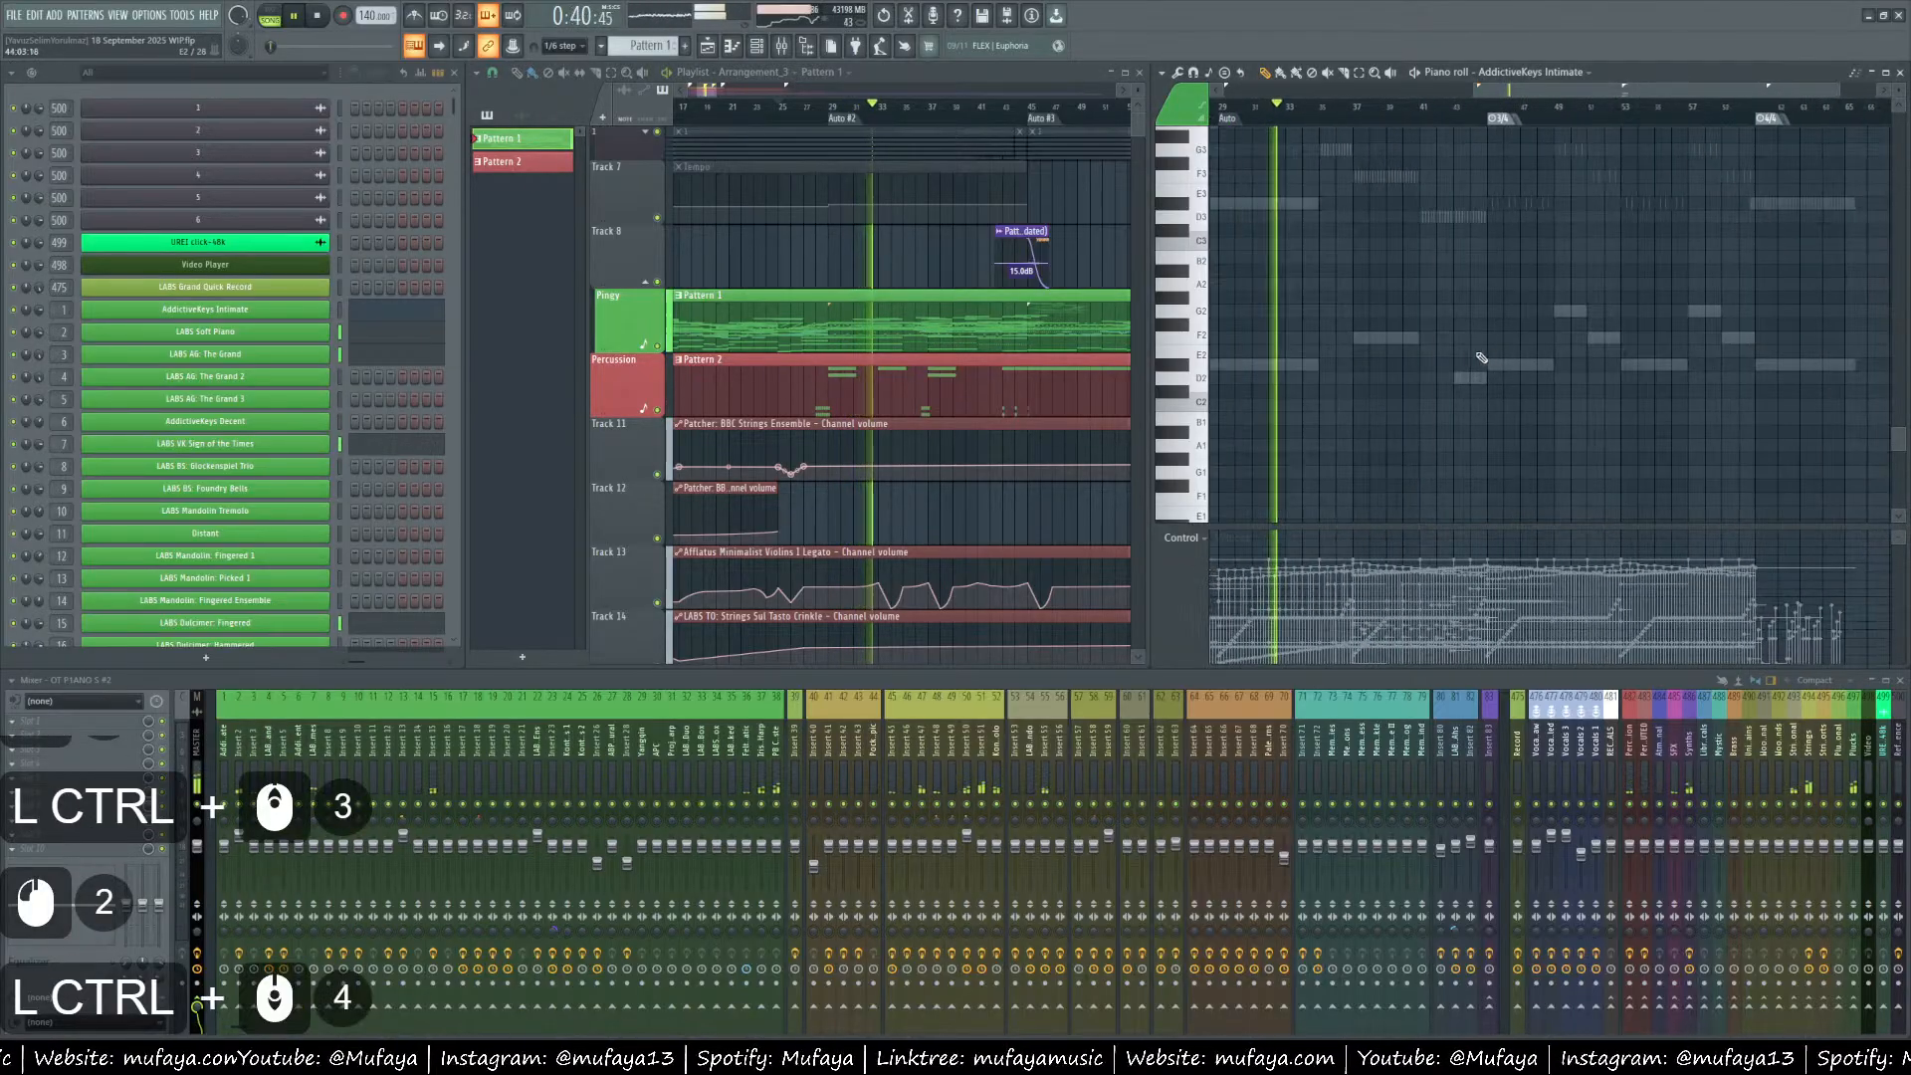
ctrl+scroll(1540, 358, down, 2)
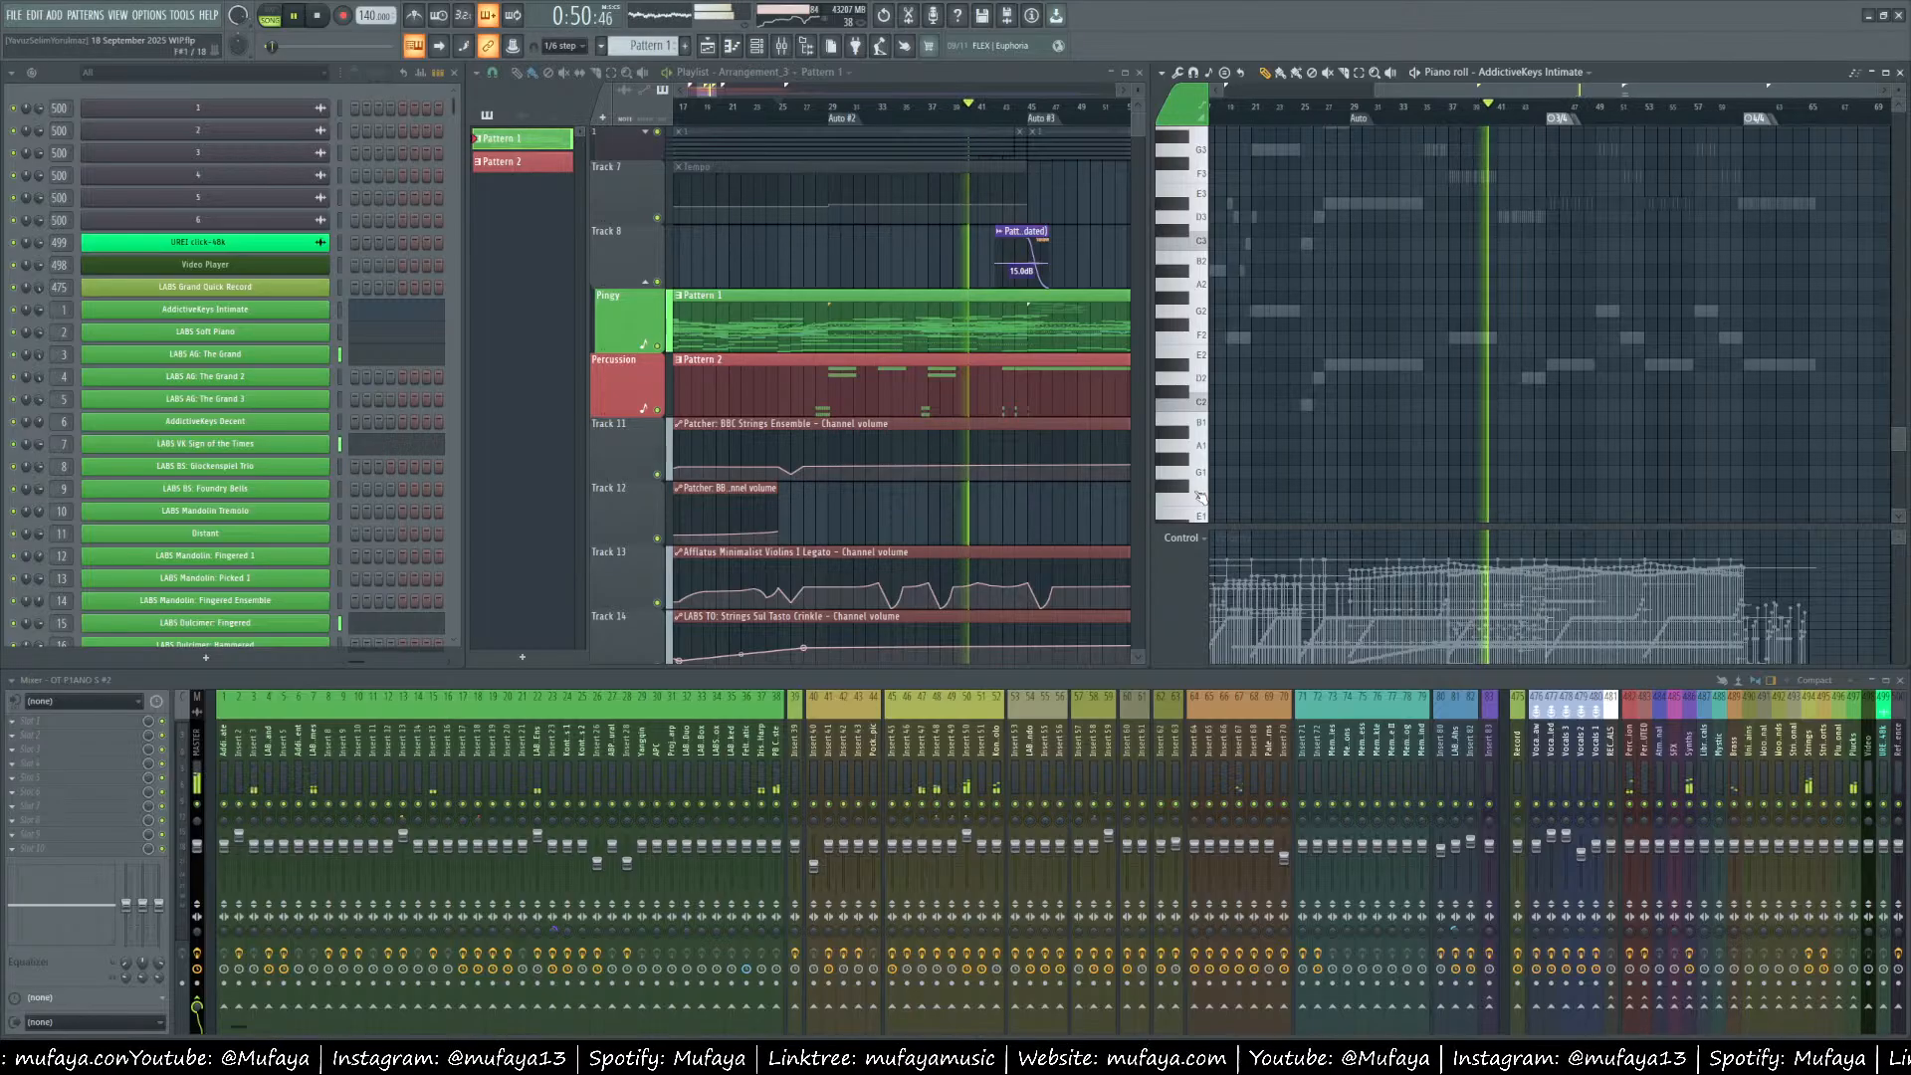
scroll(1463, 453, up, 10)
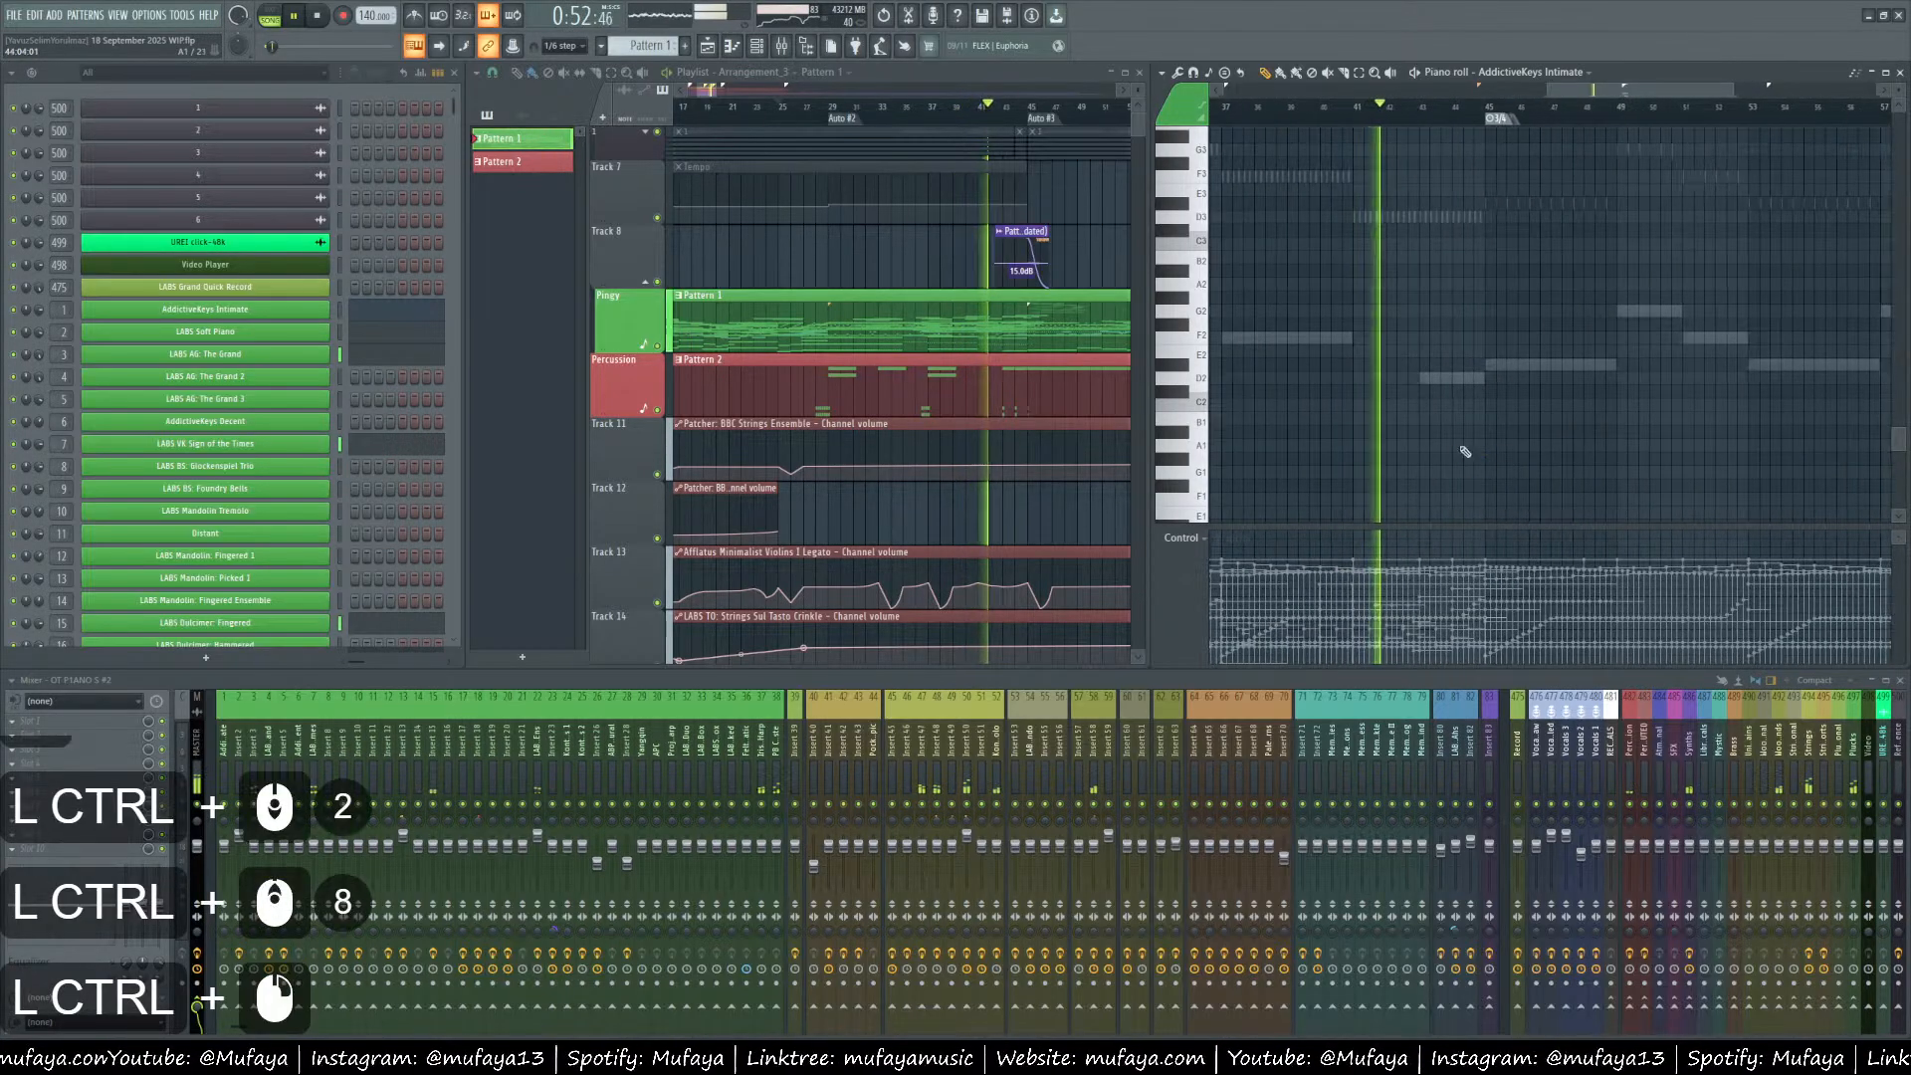
scroll(985, 527, down, 2)
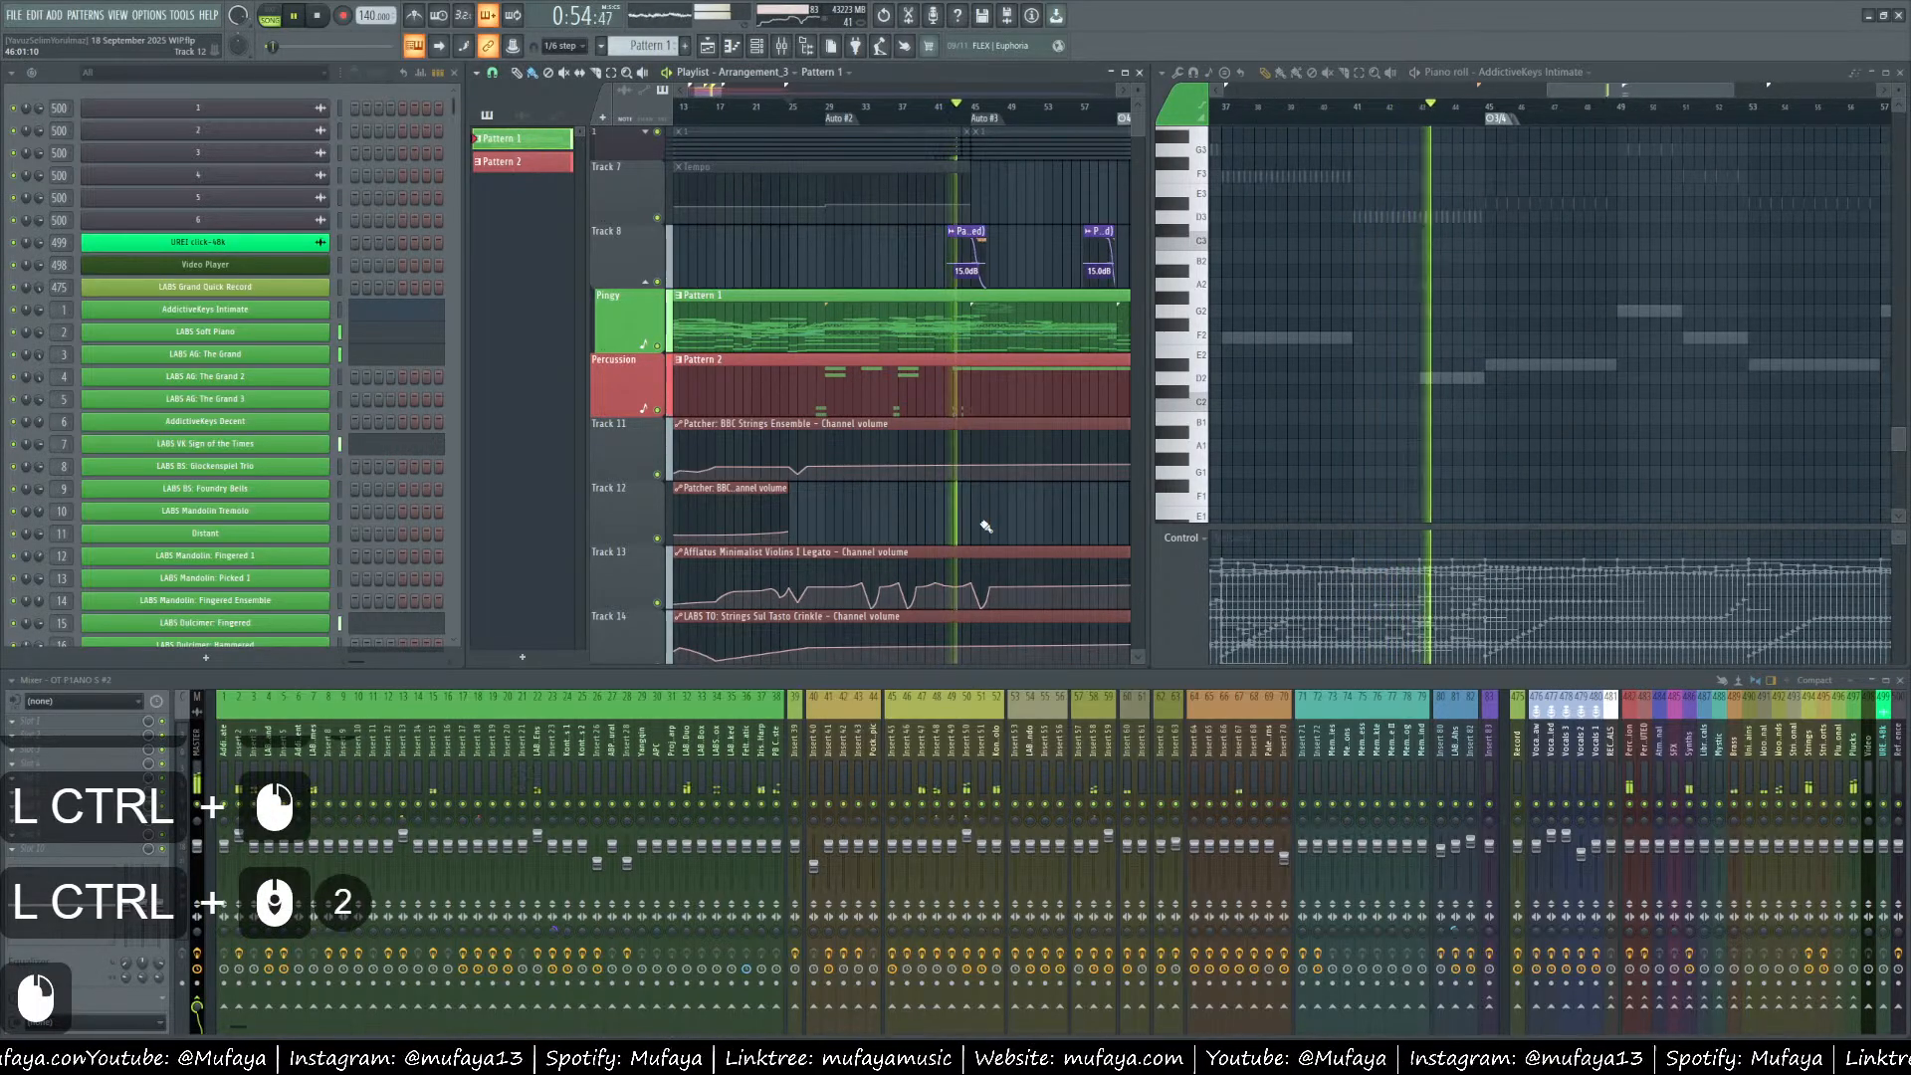
right_click(1425, 452)
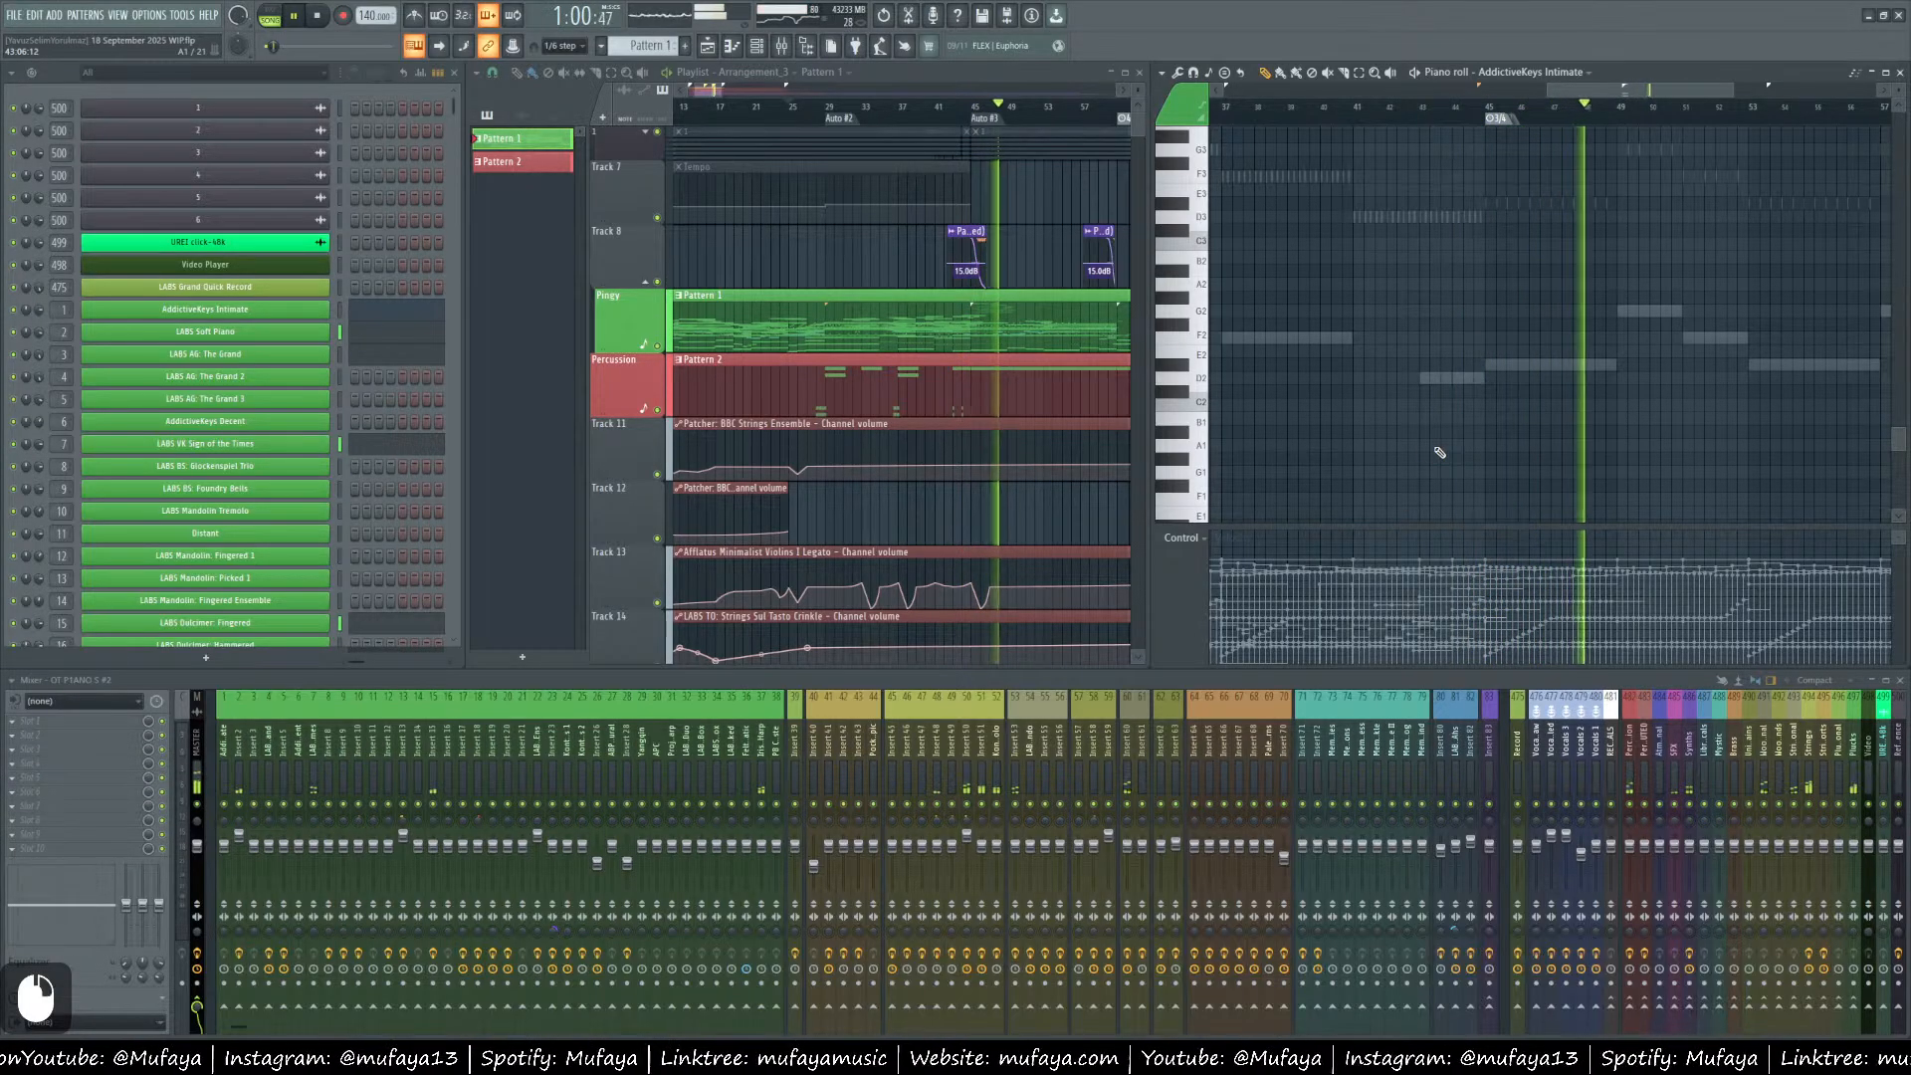
Follow the playlist automation and lower-register notes during playback up to the time signature marker at bar 61, and stop the song.
ctrl+scroll(856, 493, down, 2)
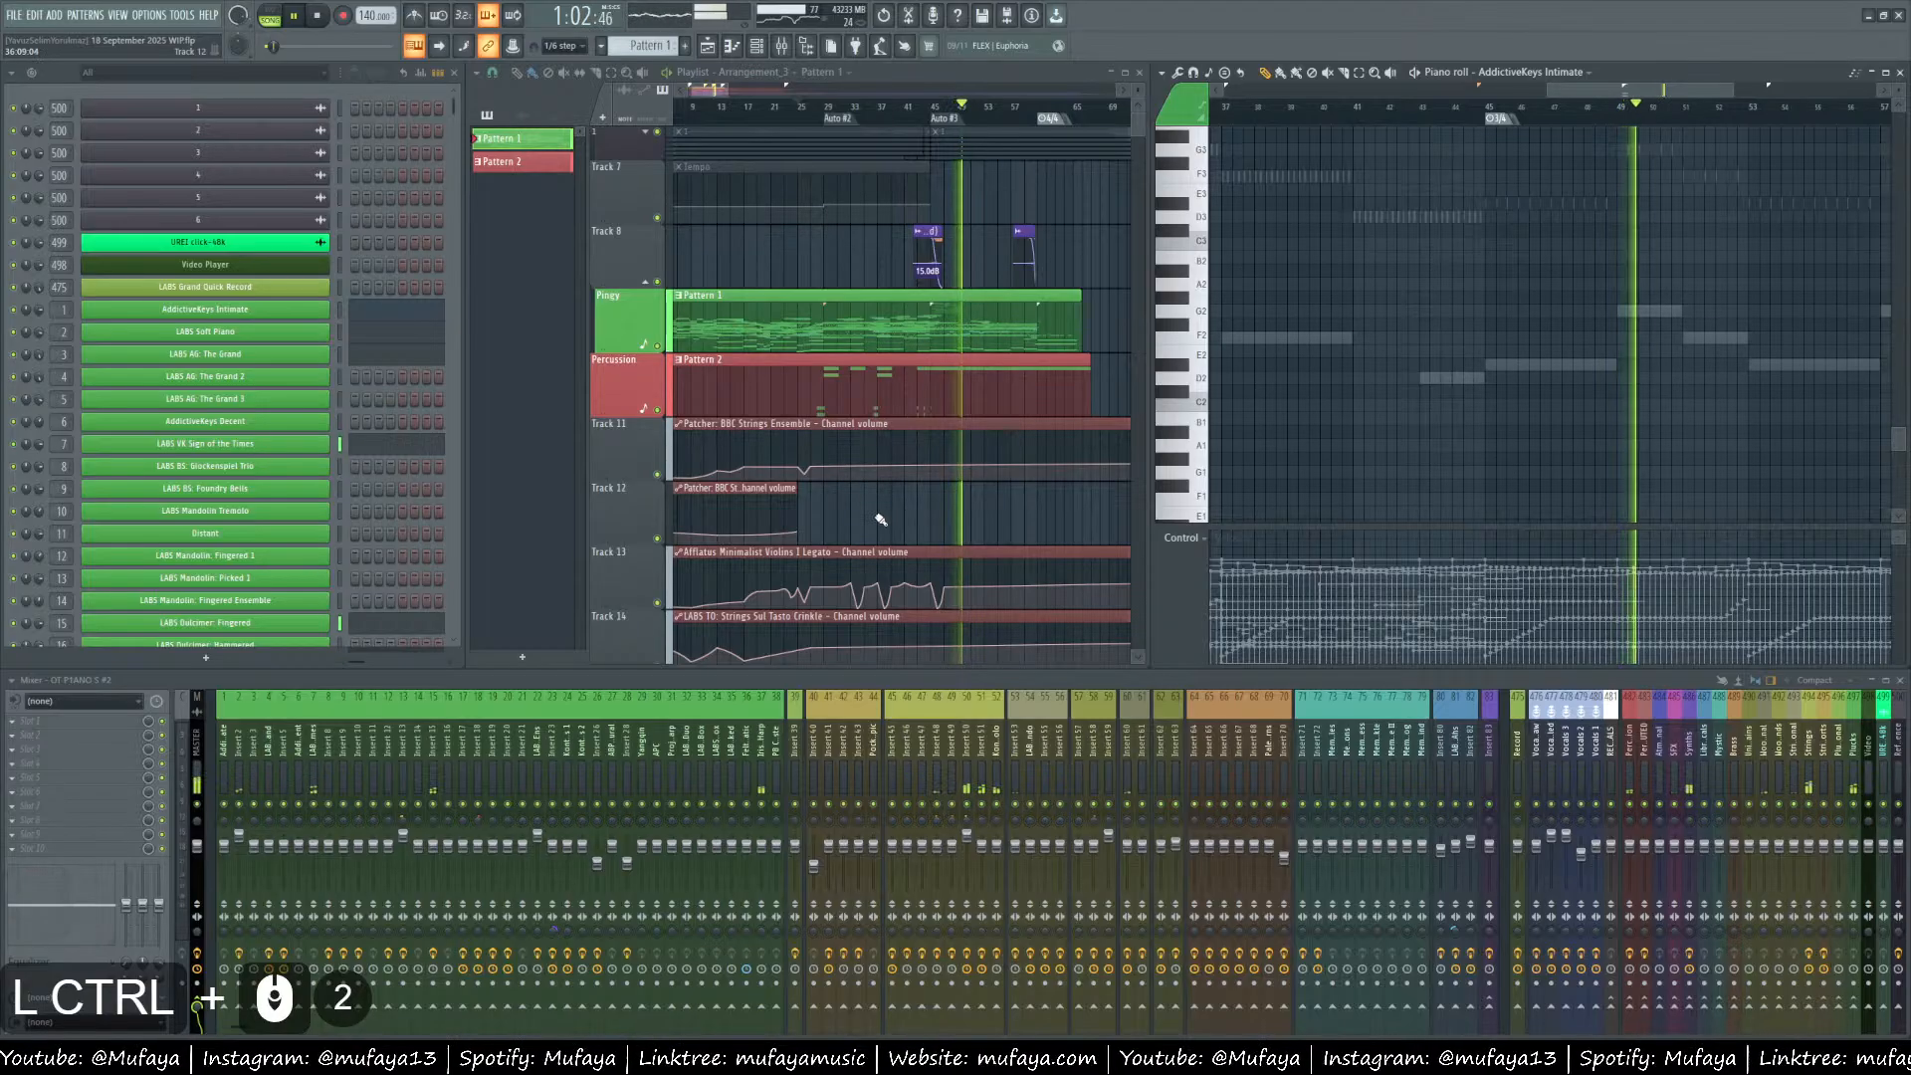
scroll(1348, 348, down, 2)
ctrl+scroll(1347, 349, down, 2)
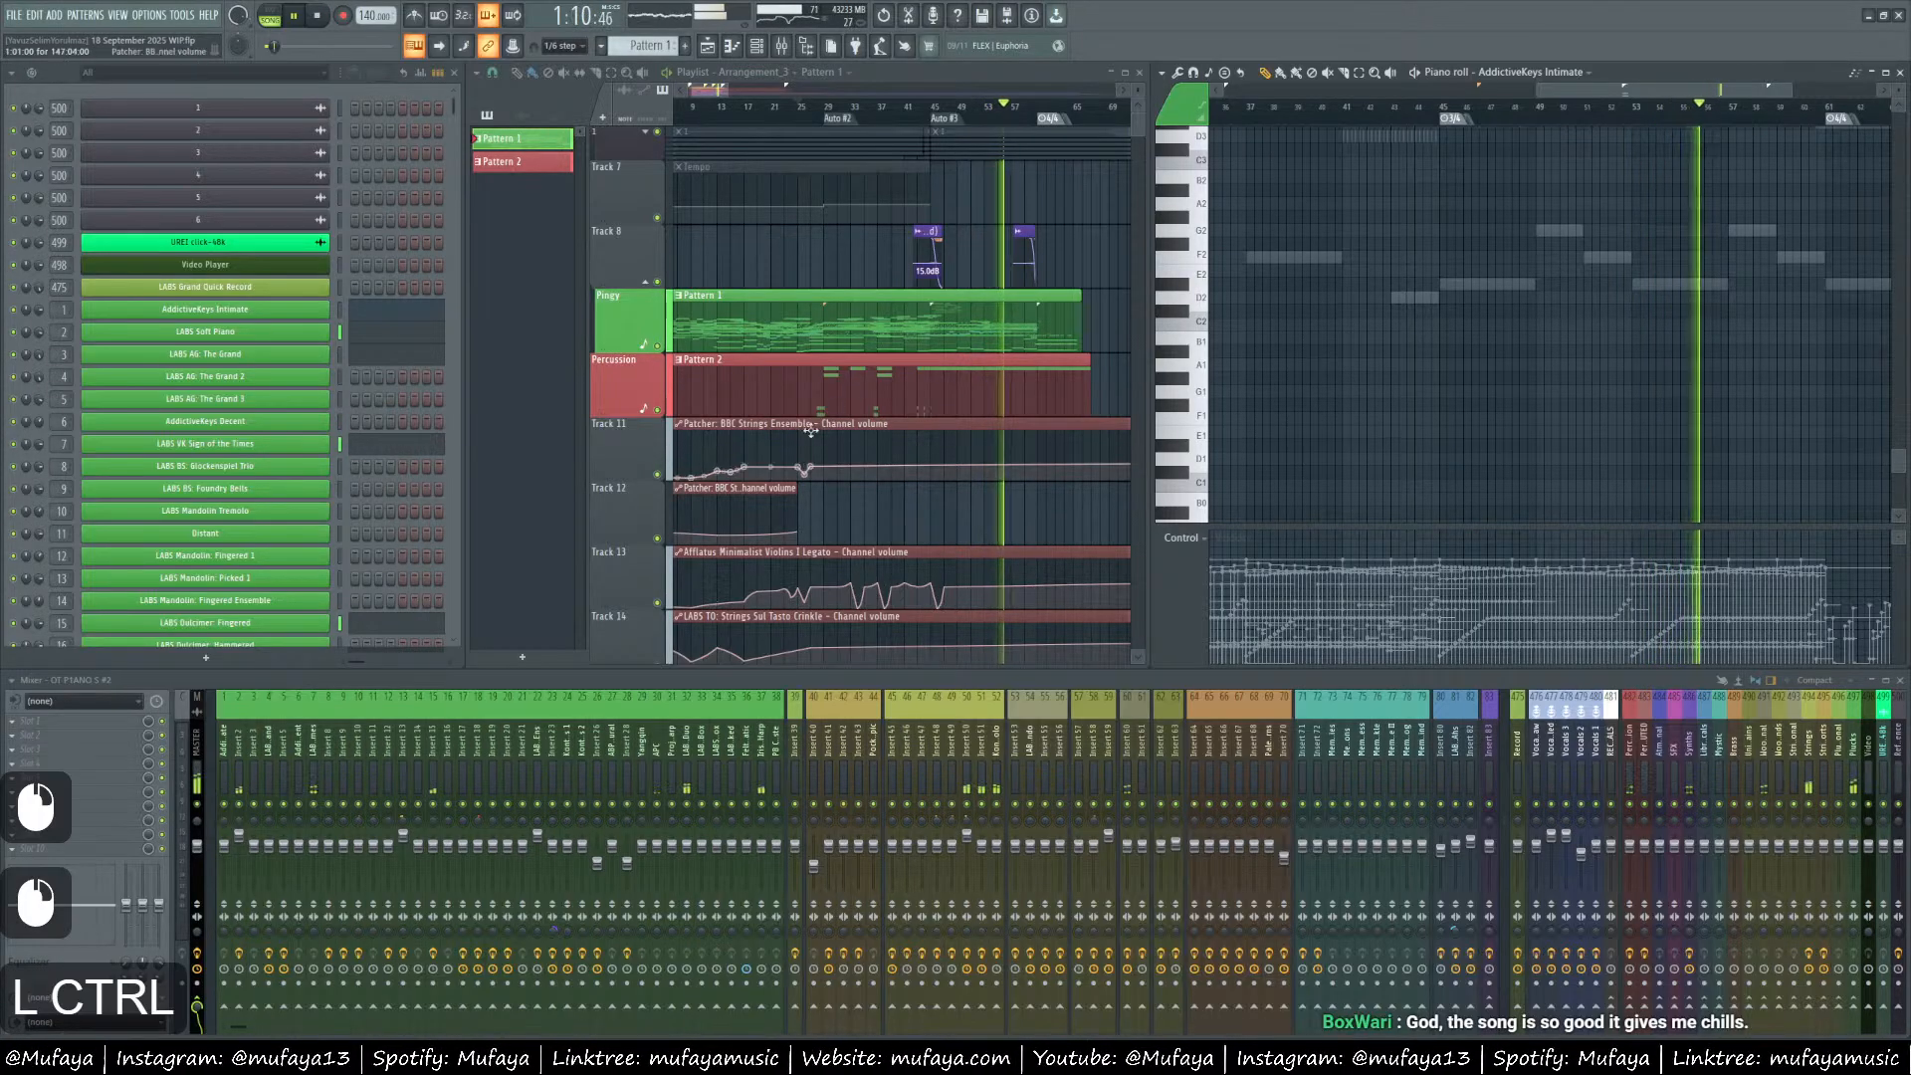
scroll(895, 338, down, 3)
scroll(1602, 303, down, 2)
scroll(1692, 368, up, 2)
scroll(1725, 404, up, 1)
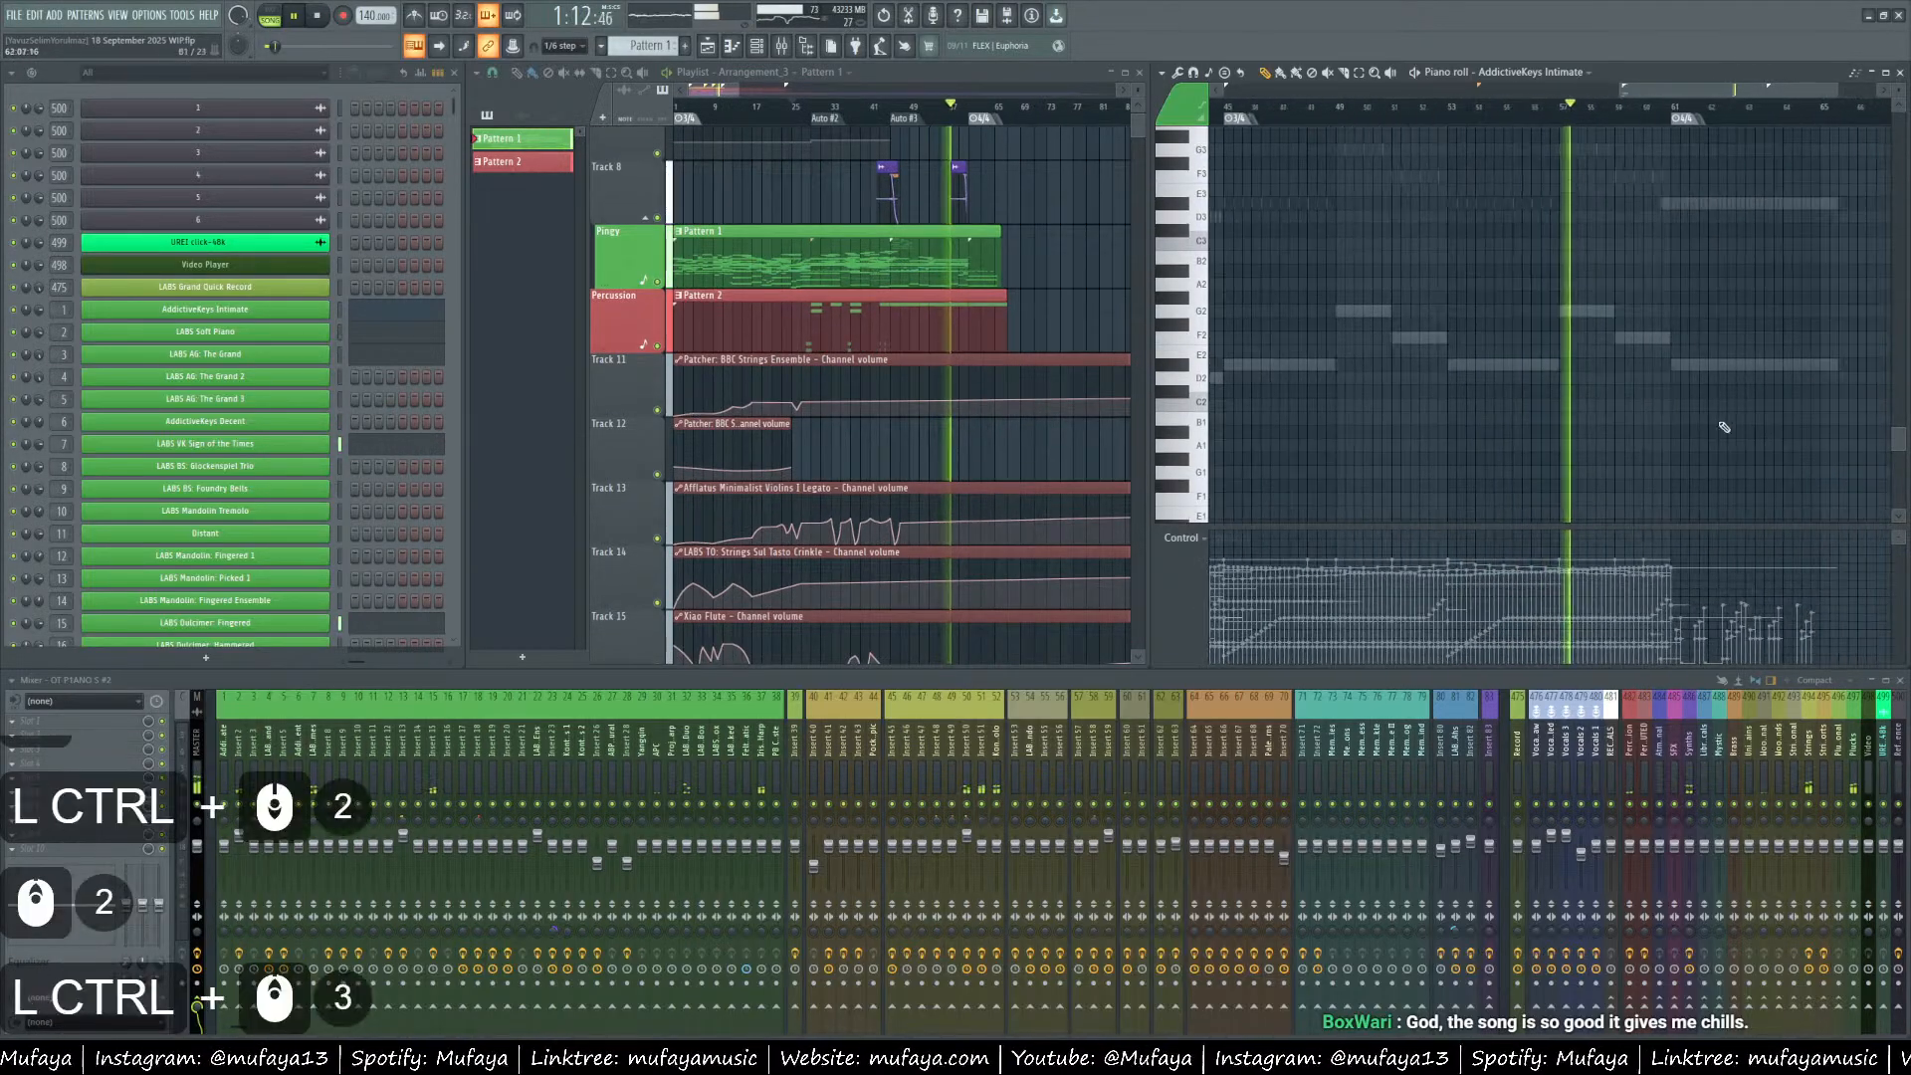
scroll(1450, 460, up, 3)
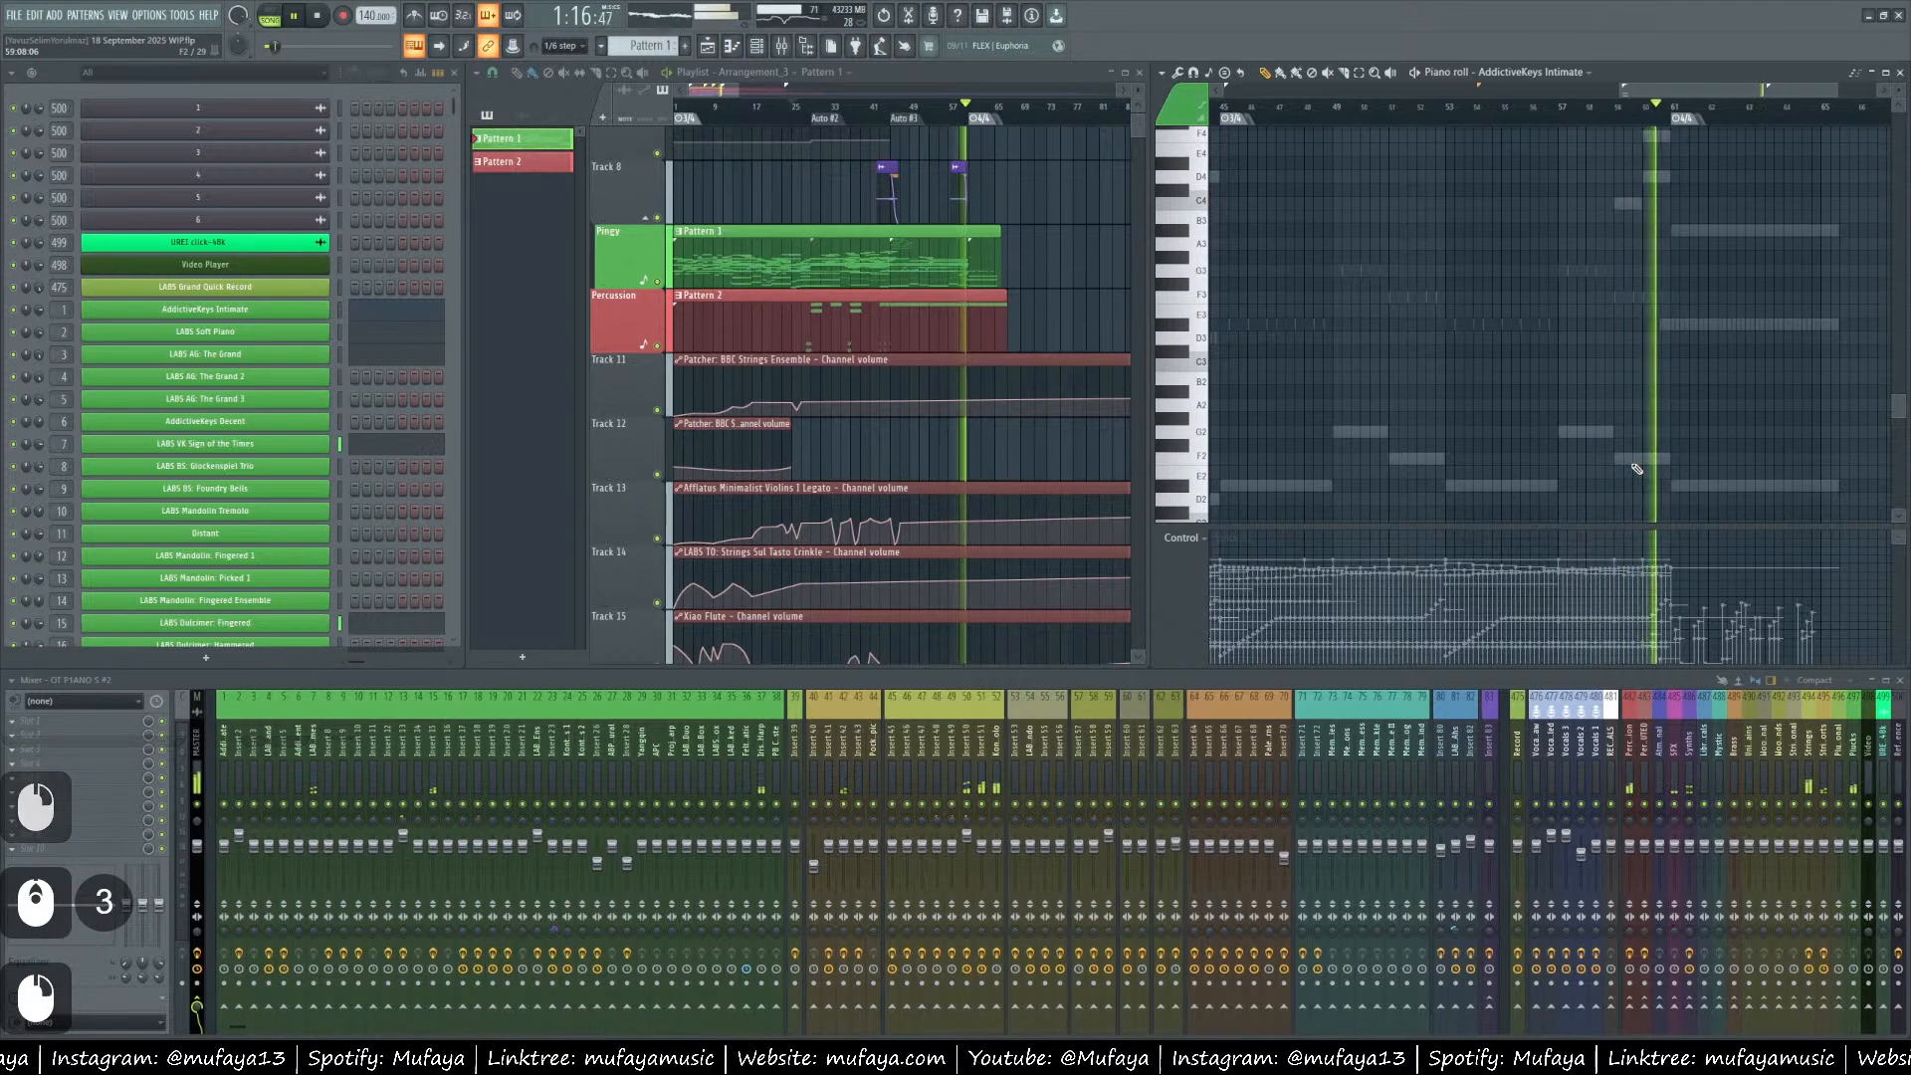
key(space)
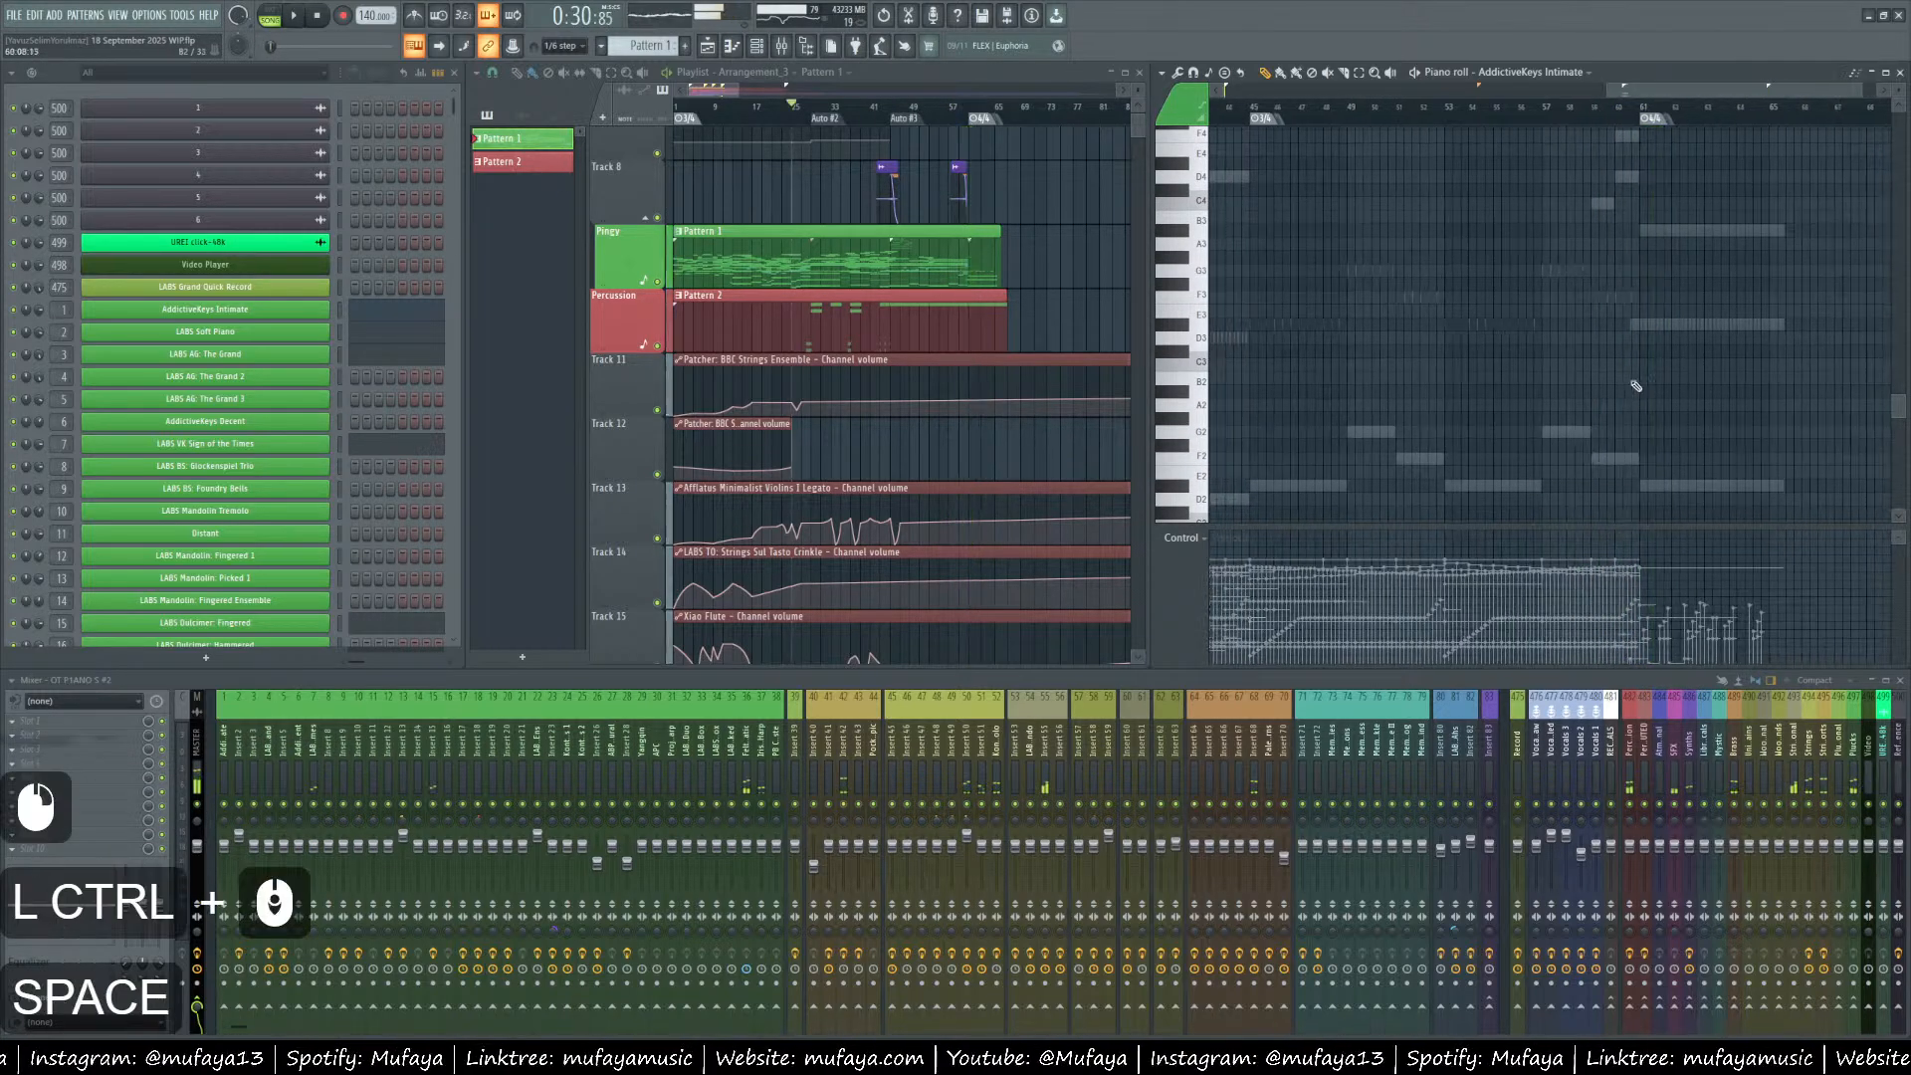
In the PS P Solo Cello Legato part, lower the note held across the bar 61 marker by three semitones to G5.
scroll(1643, 428, up, 13)
double_click(1368, 342)
scroll(1370, 348, up, 11)
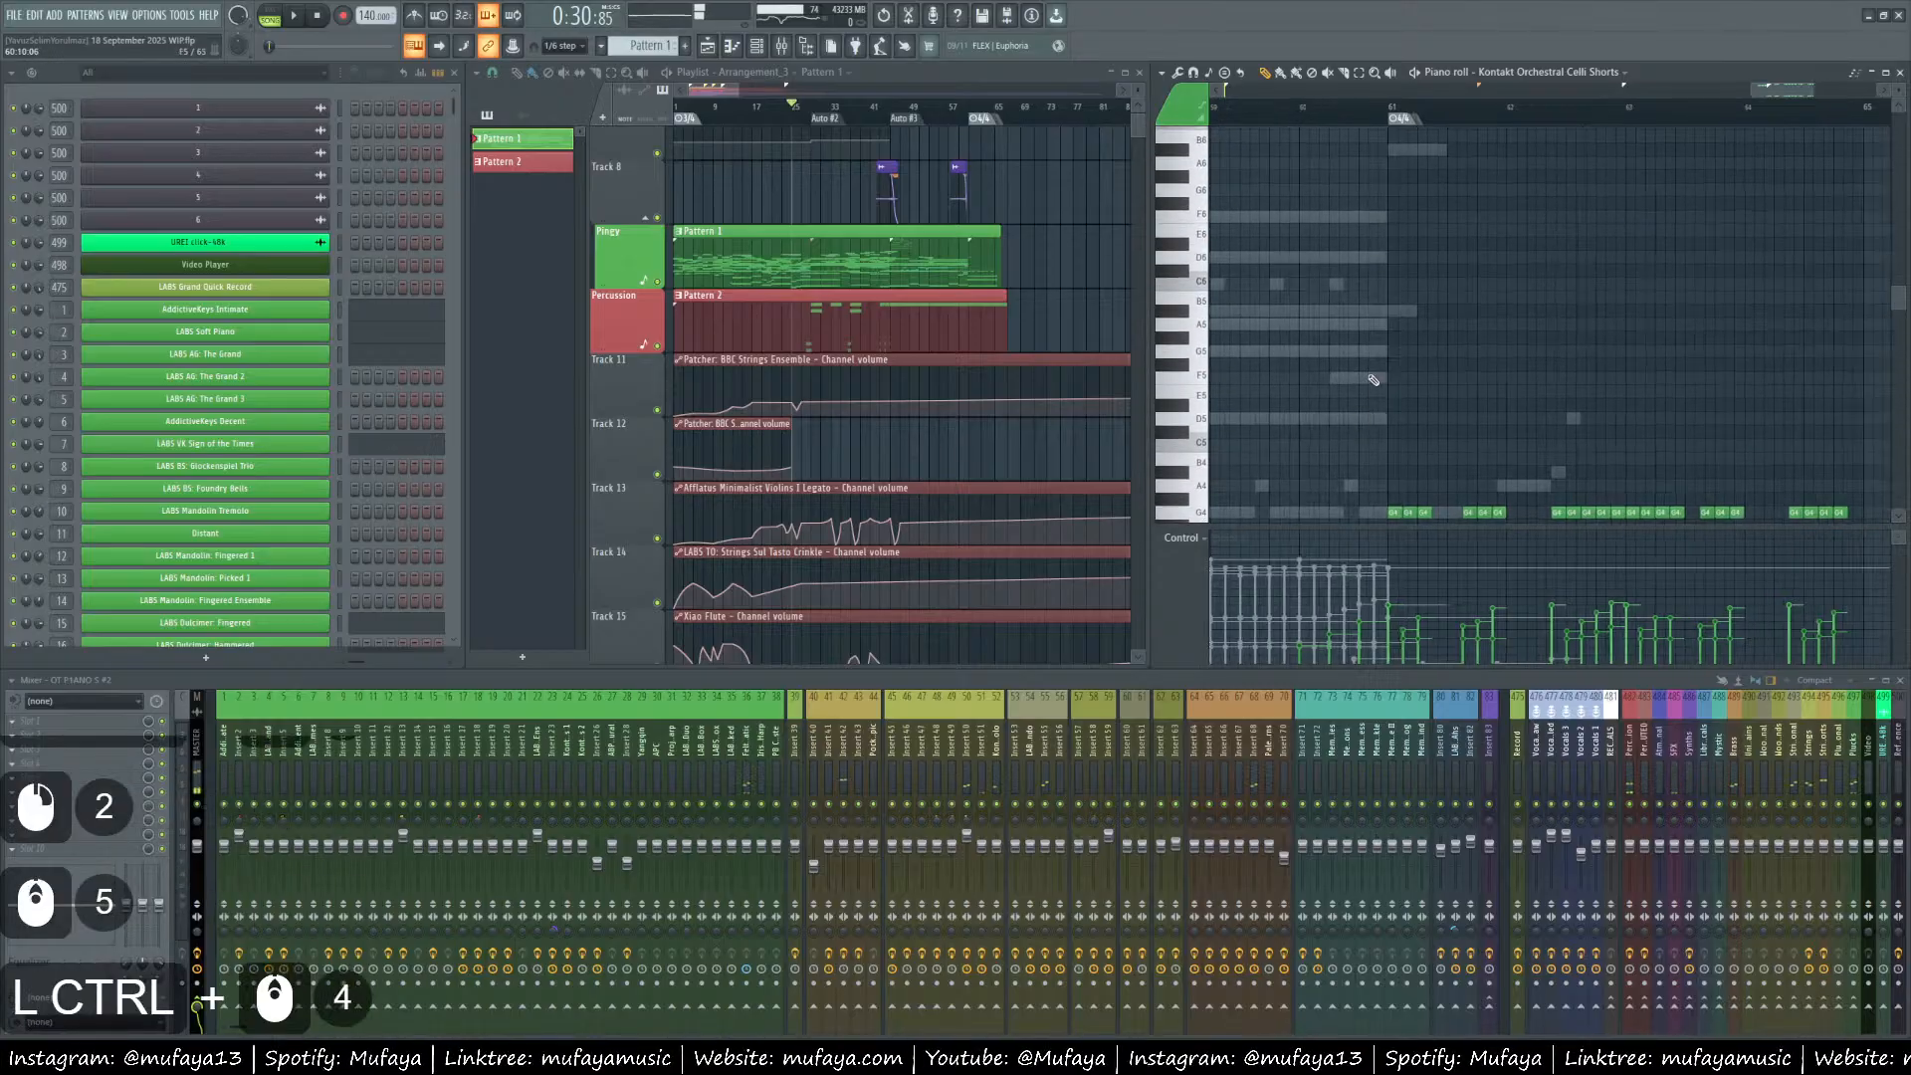
right_click(1377, 378)
right_click(1377, 377)
scroll(1380, 398, up, 2)
click(1443, 391)
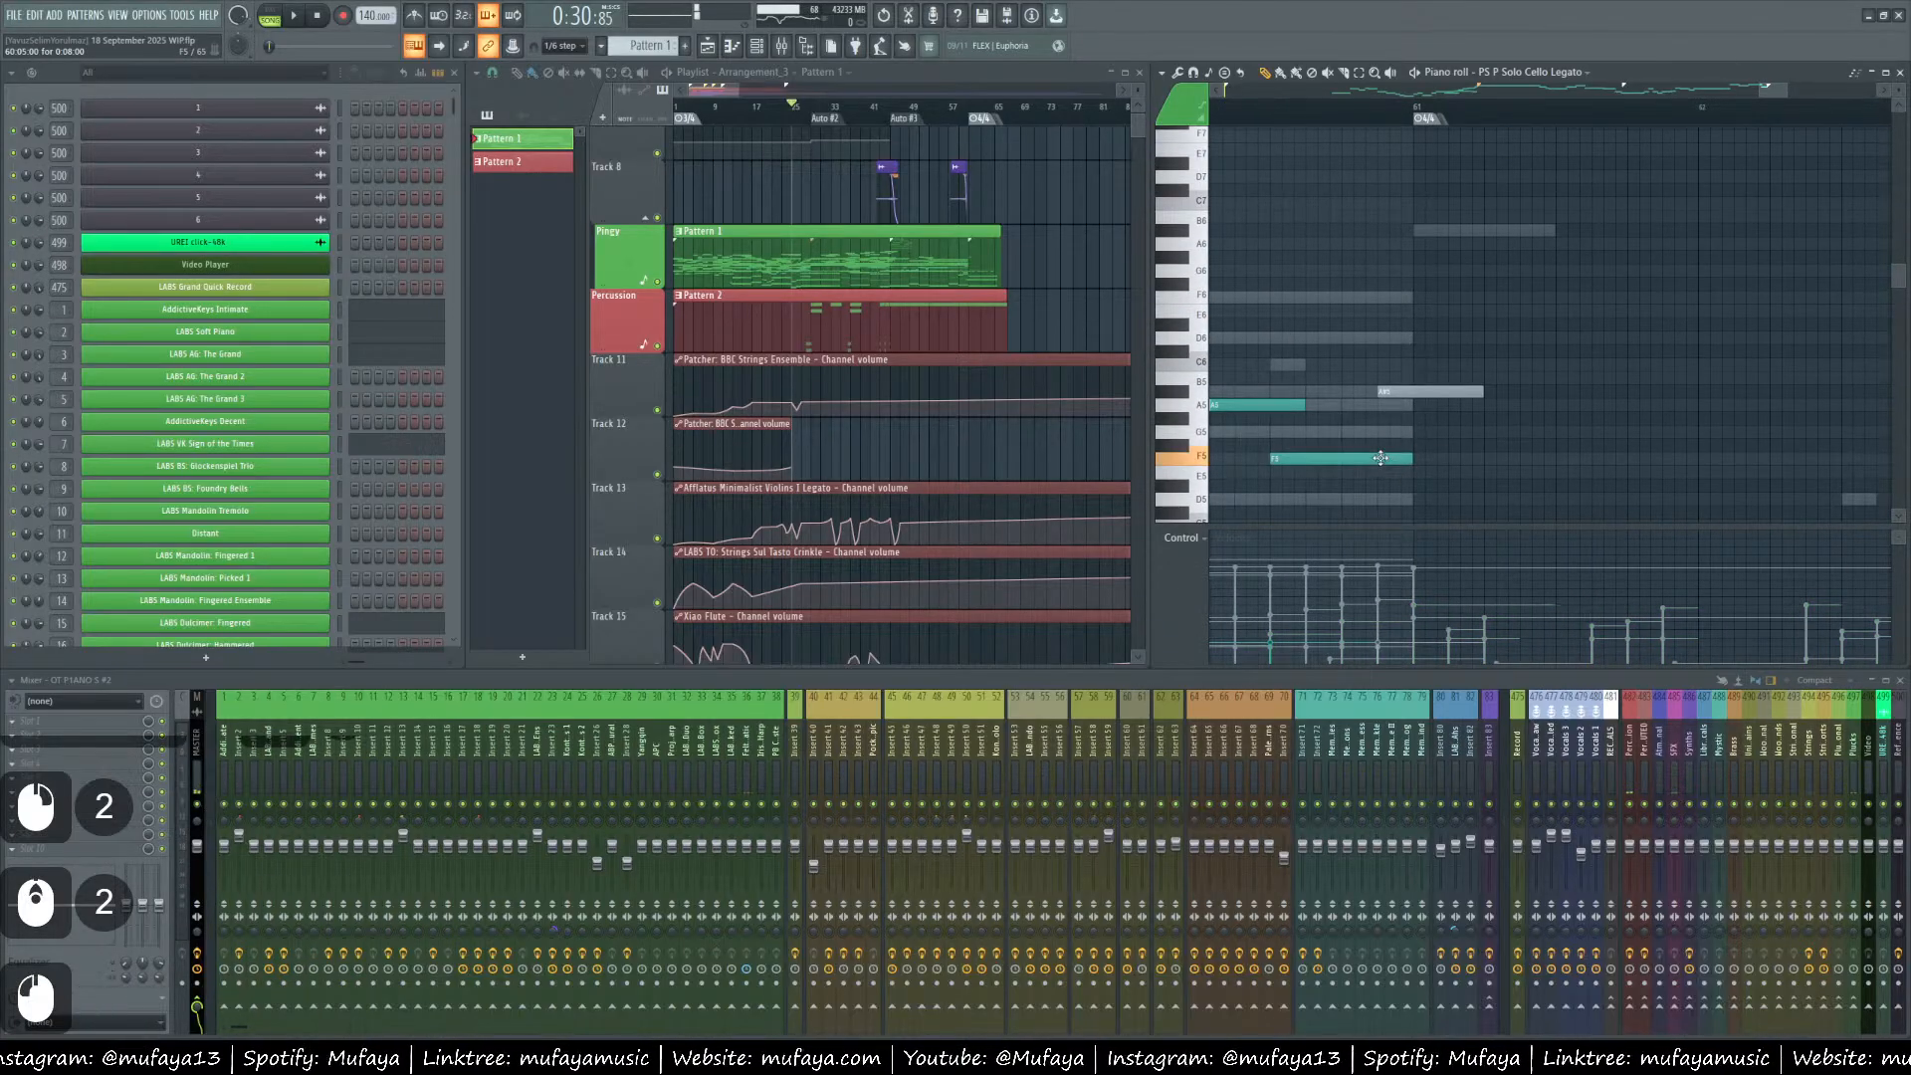
ctrl+click(1444, 391)
key(shift+Down)
key(shift+Down)
key(shift+Down)
click(1509, 379)
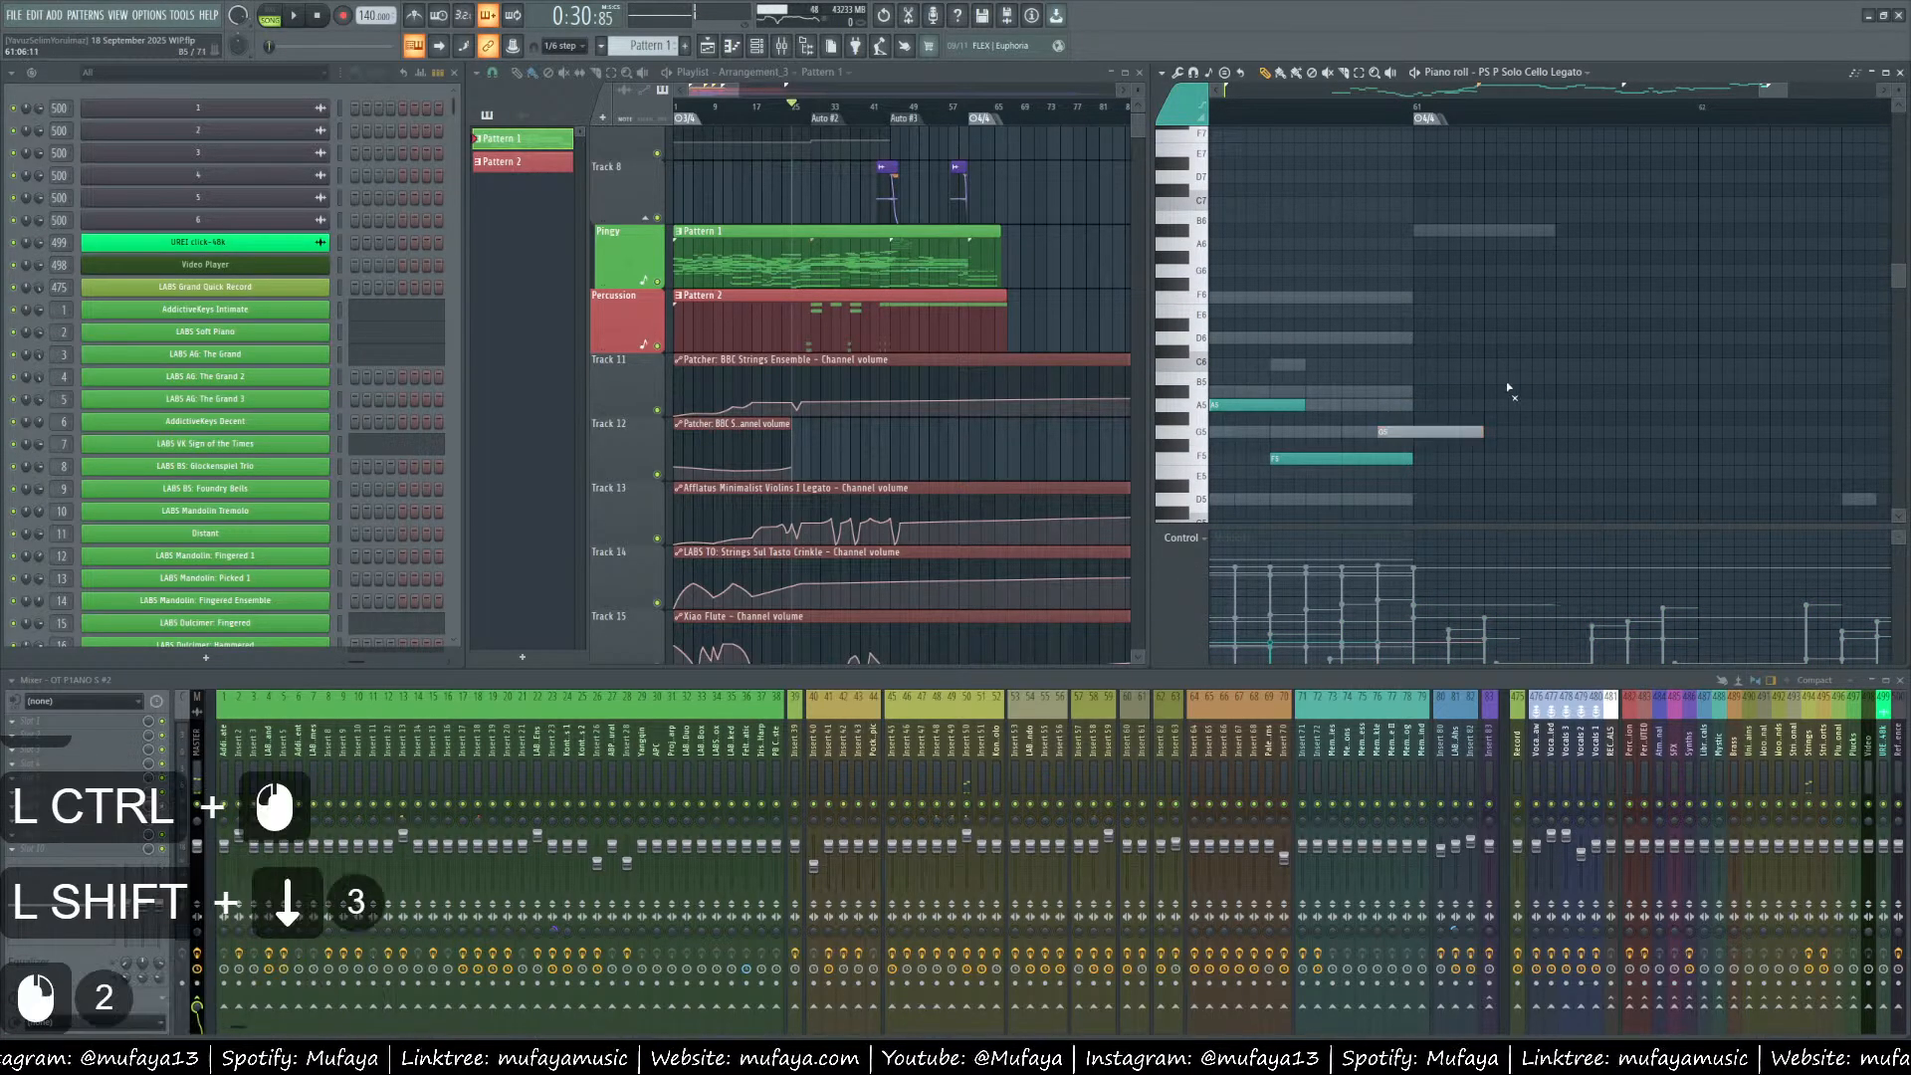
Open the Kontakt Violins Spiccato channel's piano roll and try a G5 note at the bar 61 marker.
scroll(348, 439, down, 18)
scroll(348, 439, up, 4)
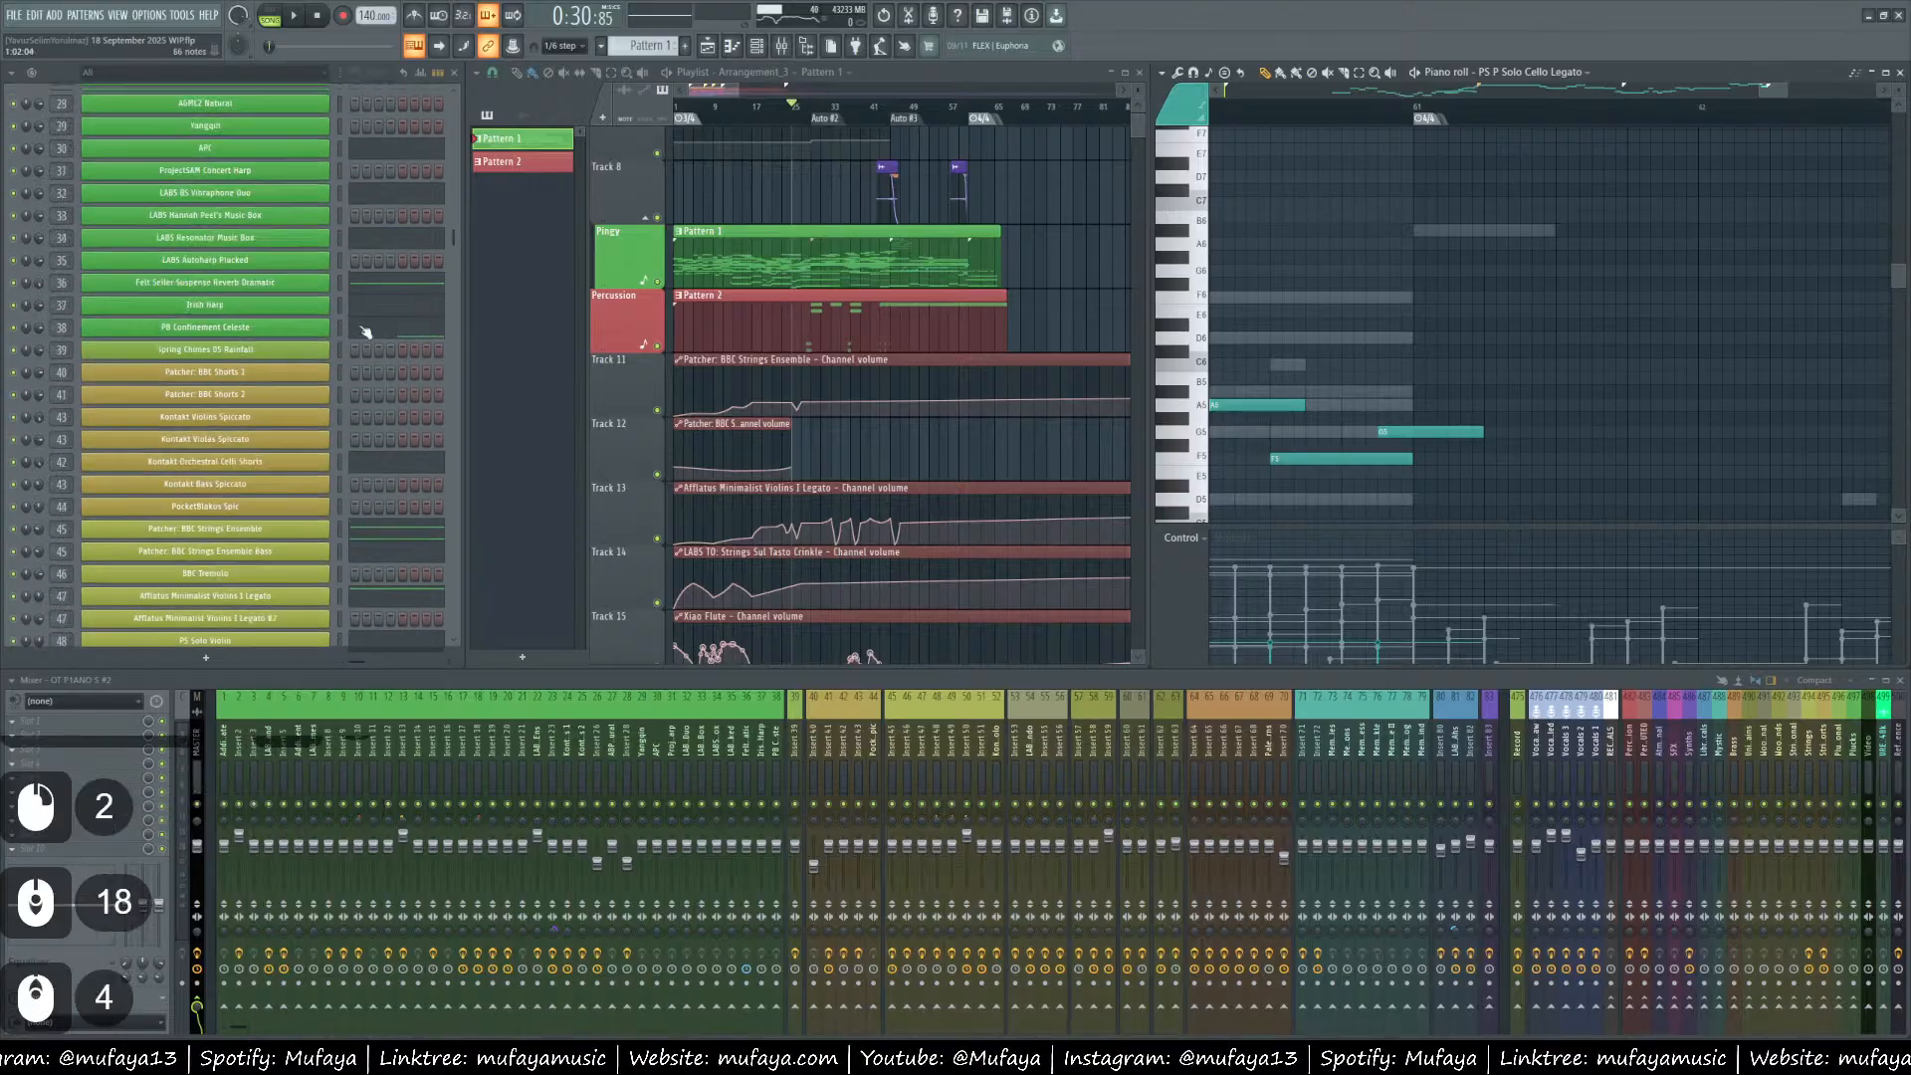
right_click(265, 426)
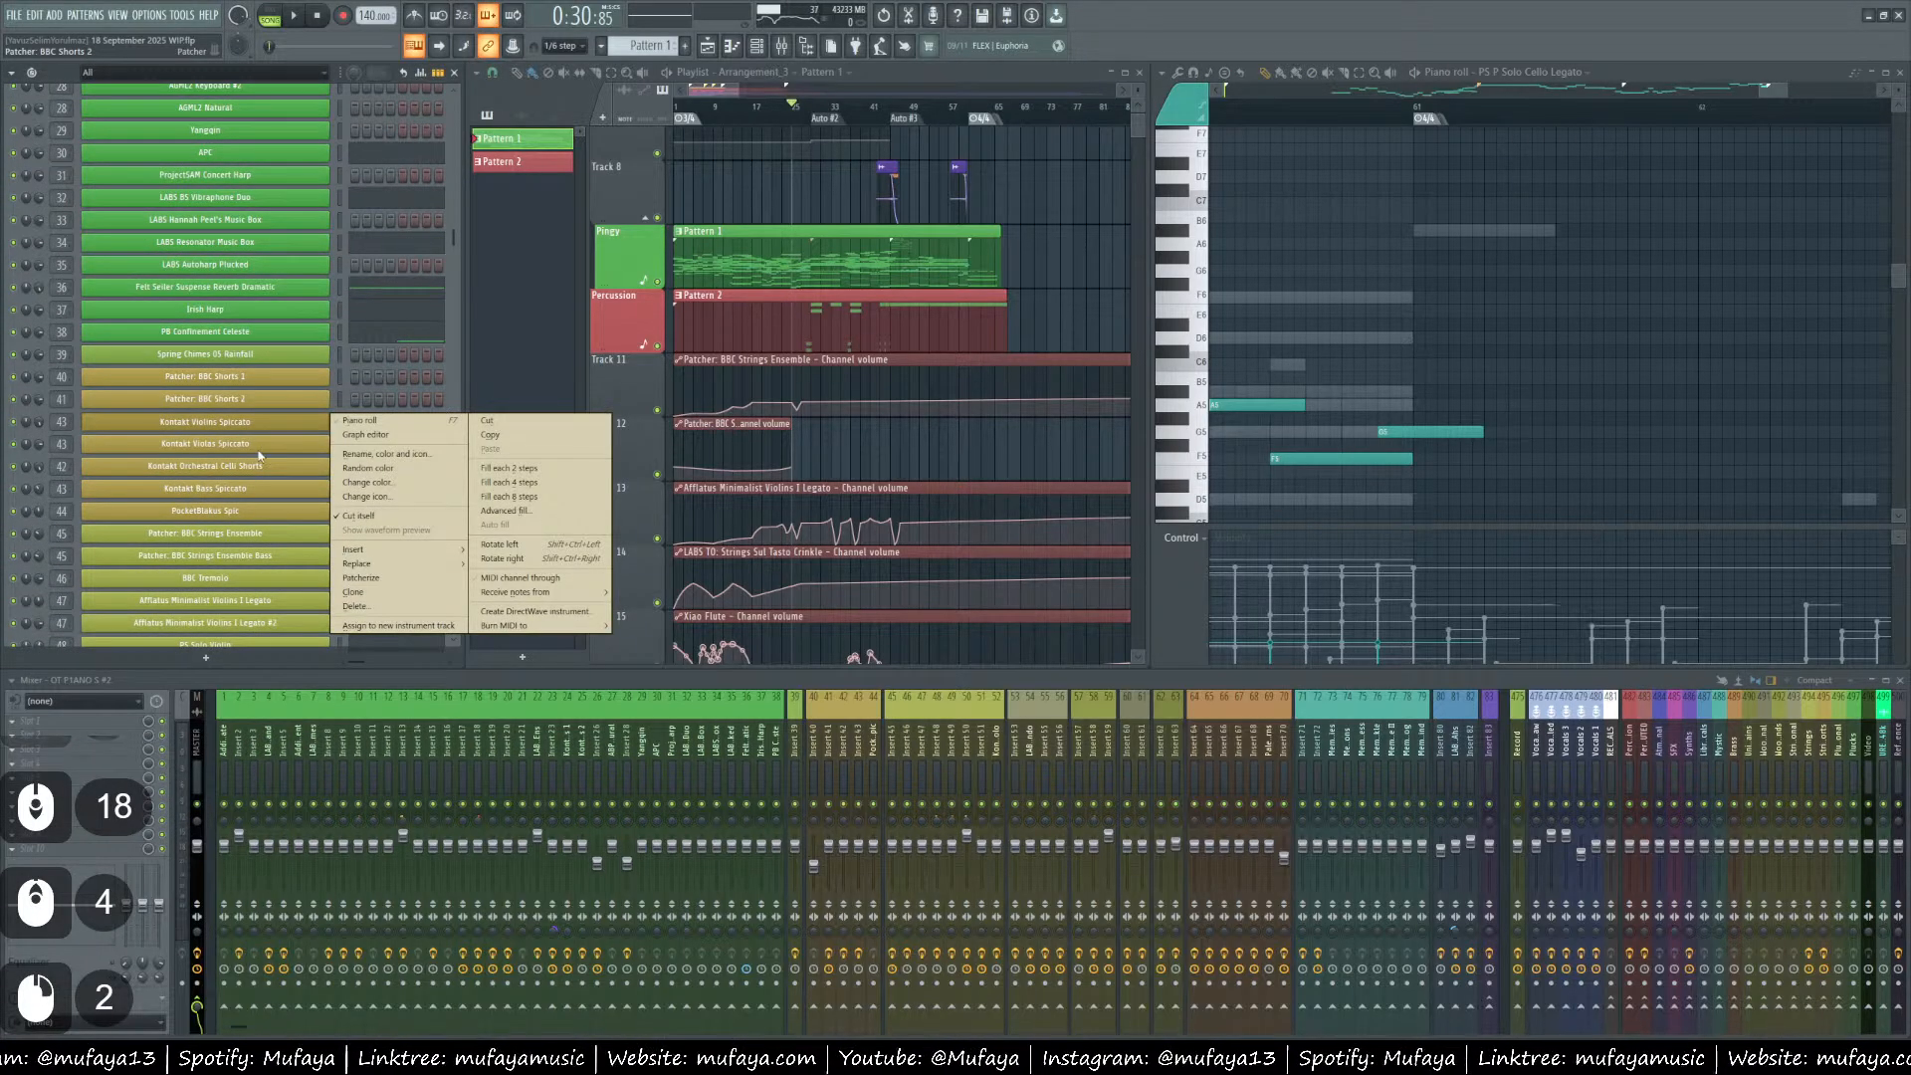
click(360, 420)
scroll(1451, 398, down, 3)
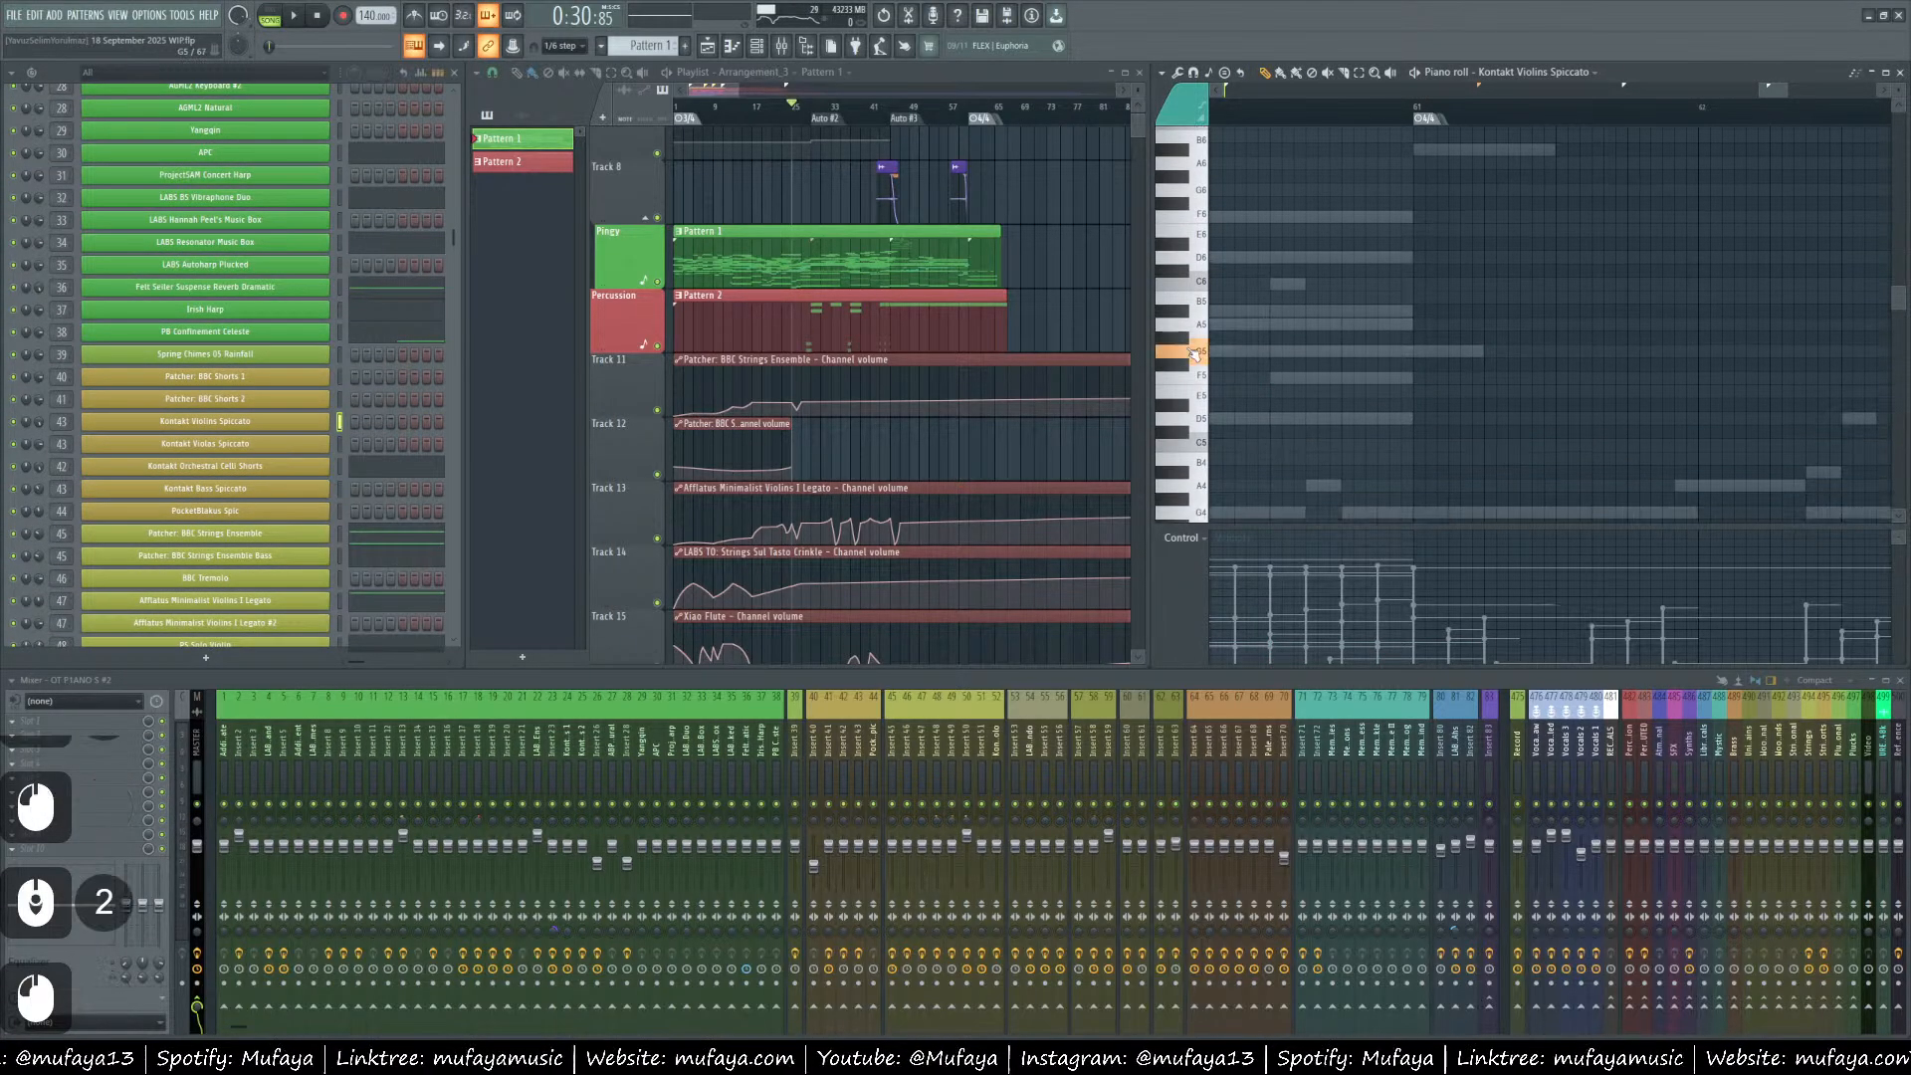
ctrl+scroll(1448, 369, up, 4)
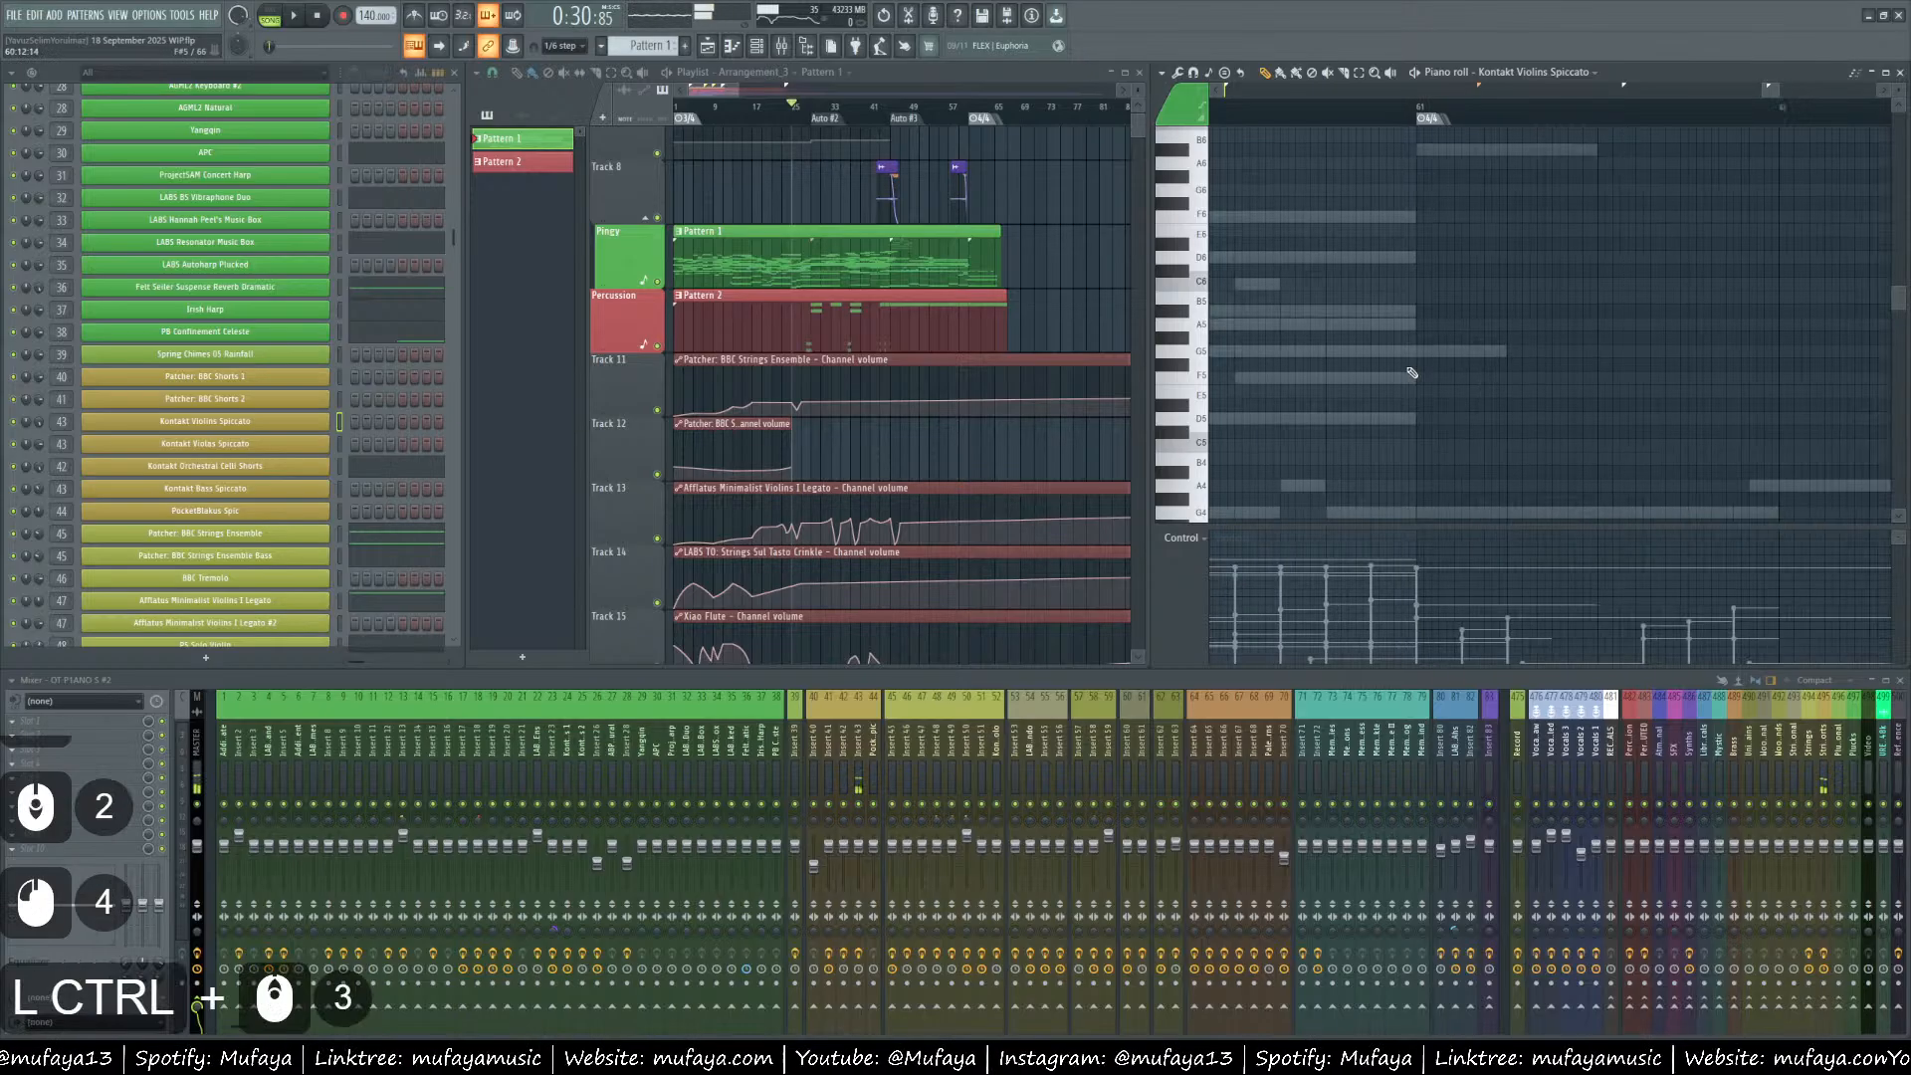
scroll(1307, 380, down, 4)
ctrl+scroll(1308, 379, up, 1)
scroll(1381, 290, up, 3)
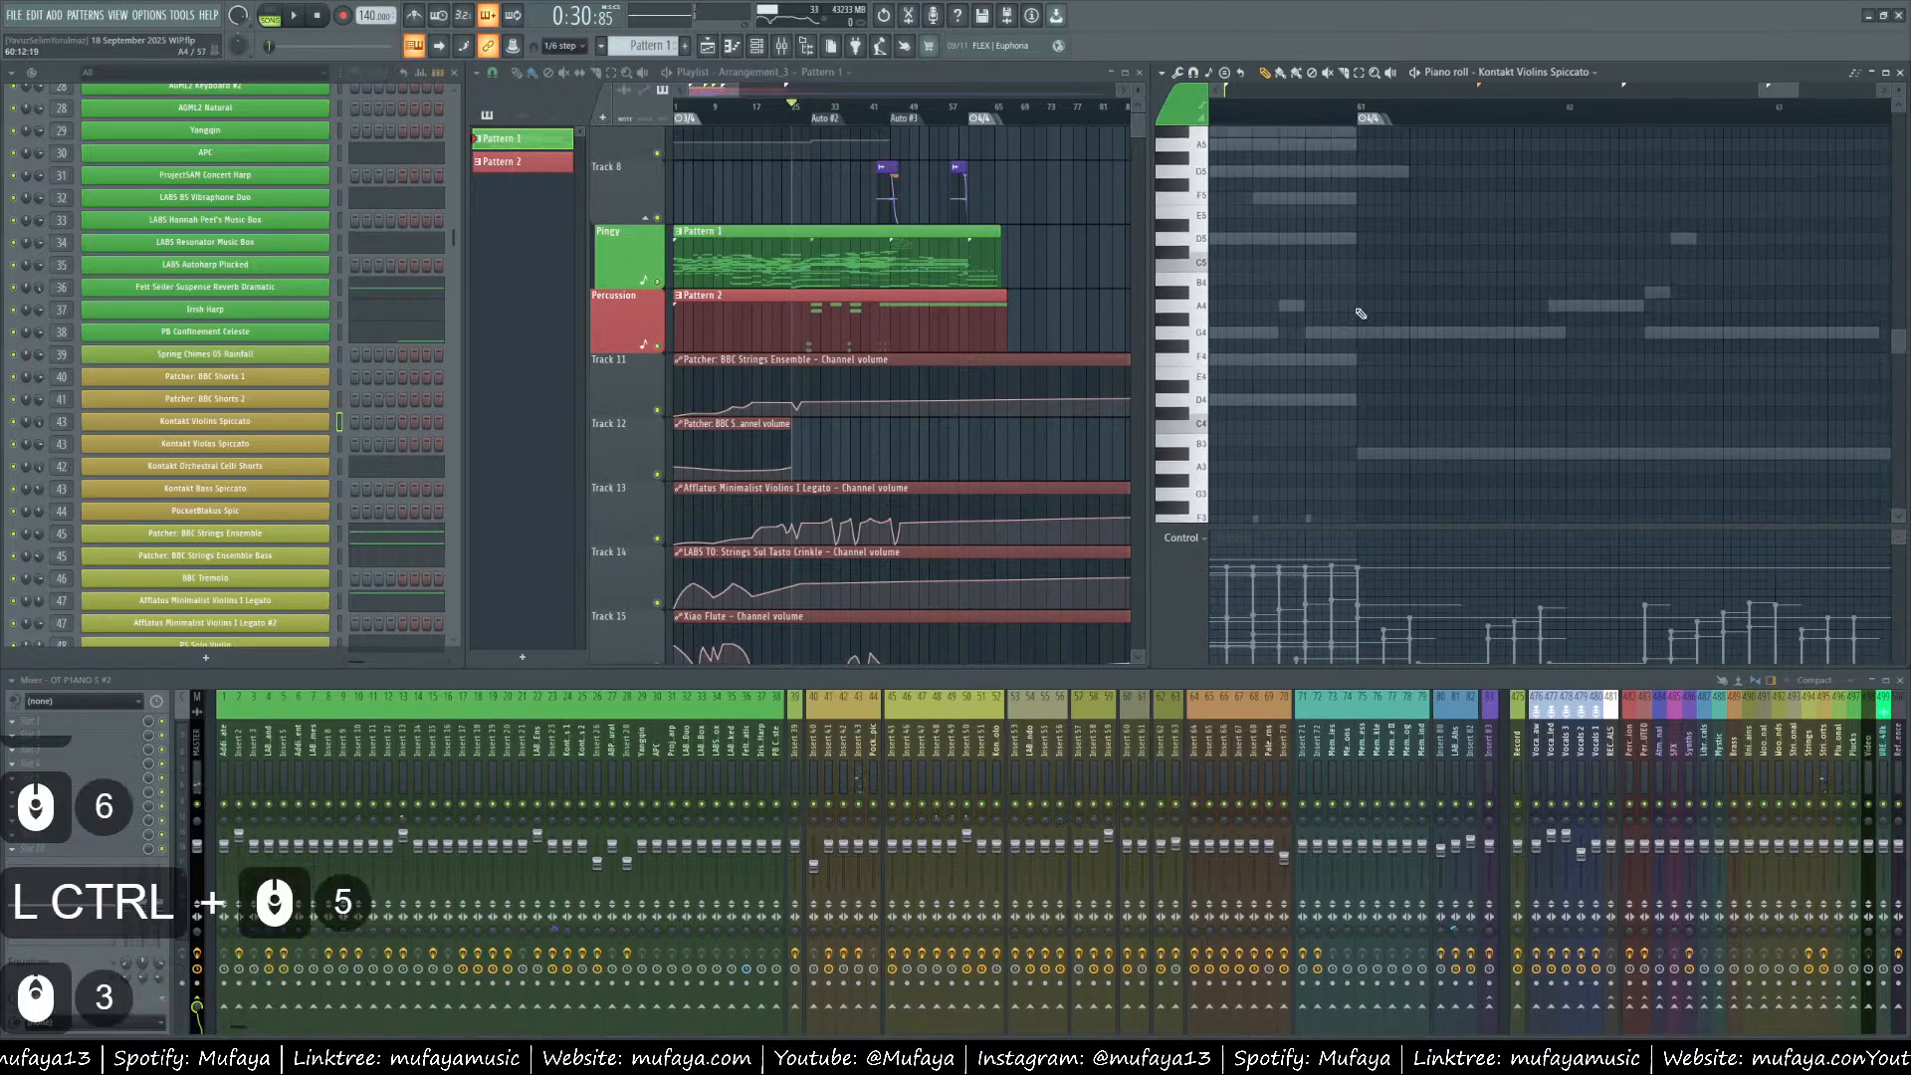
ctrl+scroll(1381, 289, down, 4)
click(1359, 230)
right_click(1360, 229)
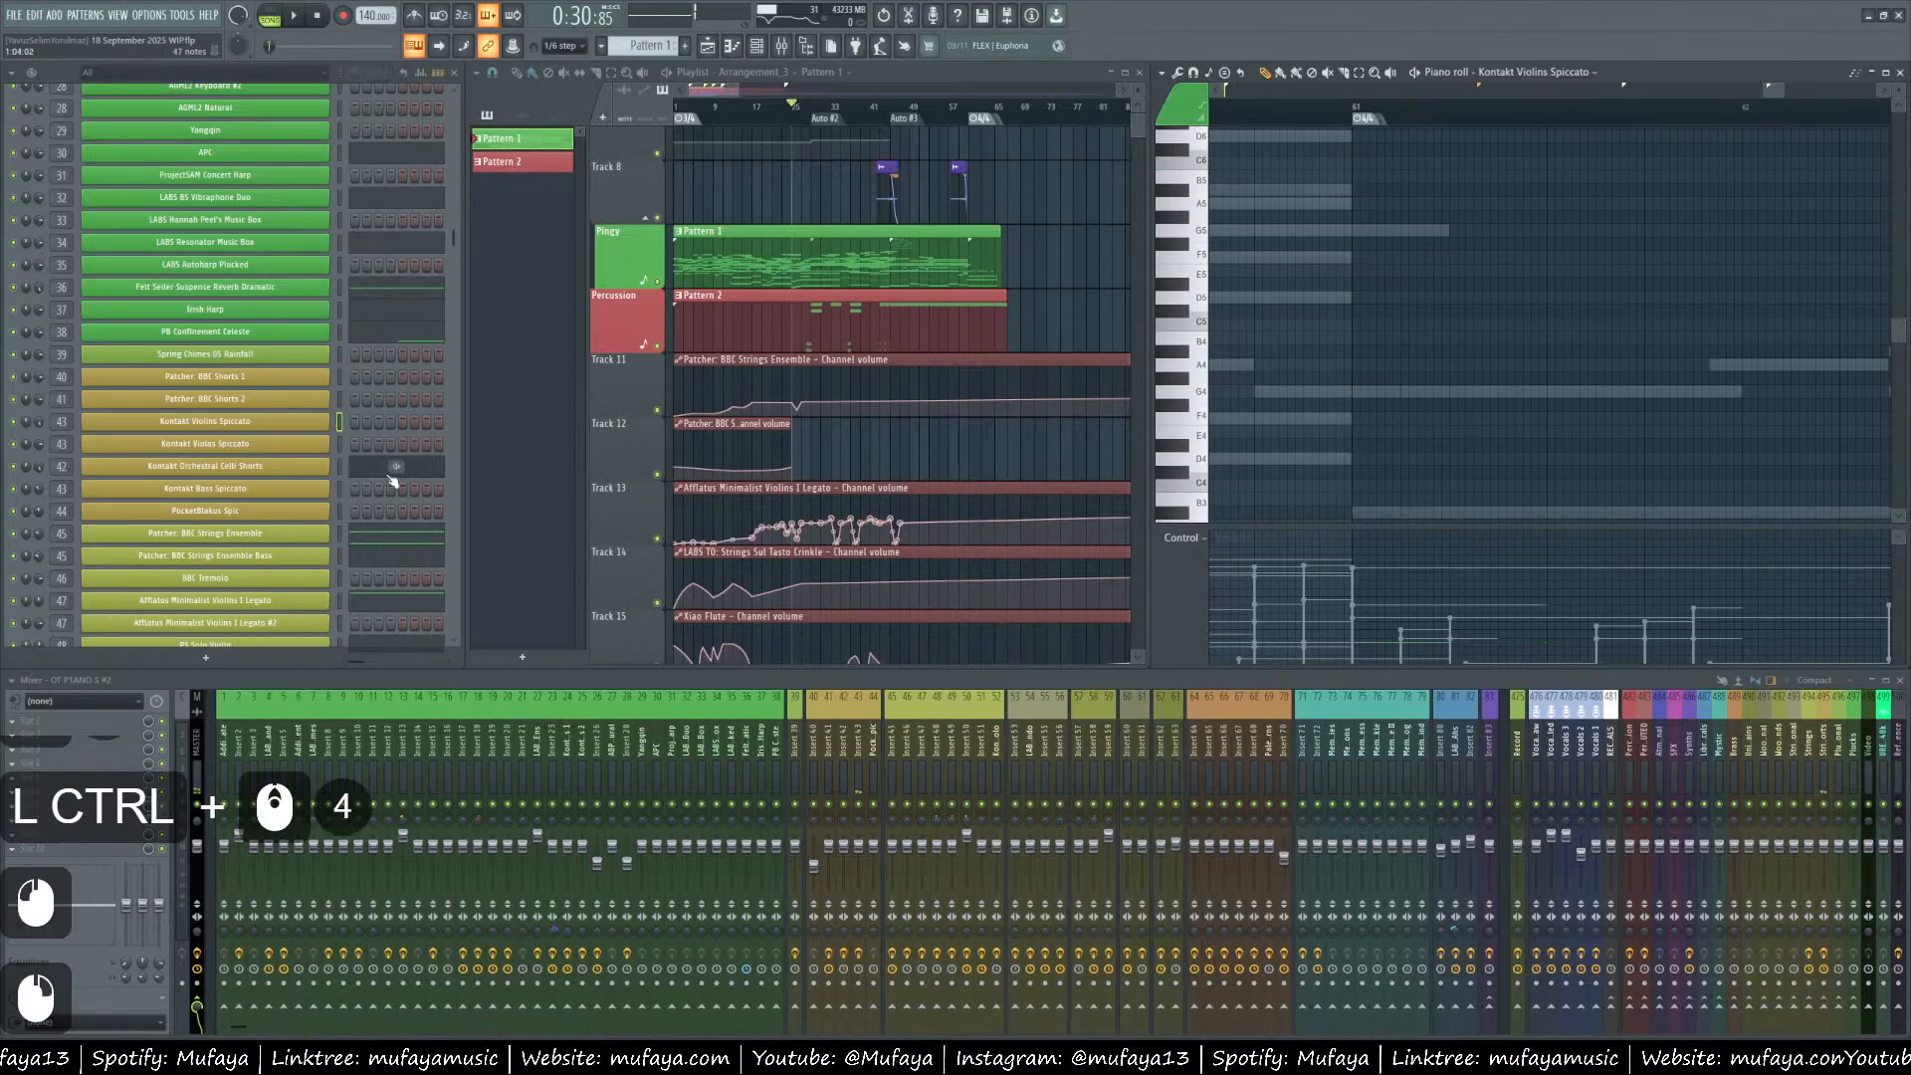
Copy the repeated G4 notes after the bar 61 marker from the Kontakt Orchestral Celli Shorts part.
click(382, 469)
ctrl+scroll(1384, 348, down, 2)
ctrl+drag(1356, 393, 1829, 357)
key(ctrl+c)
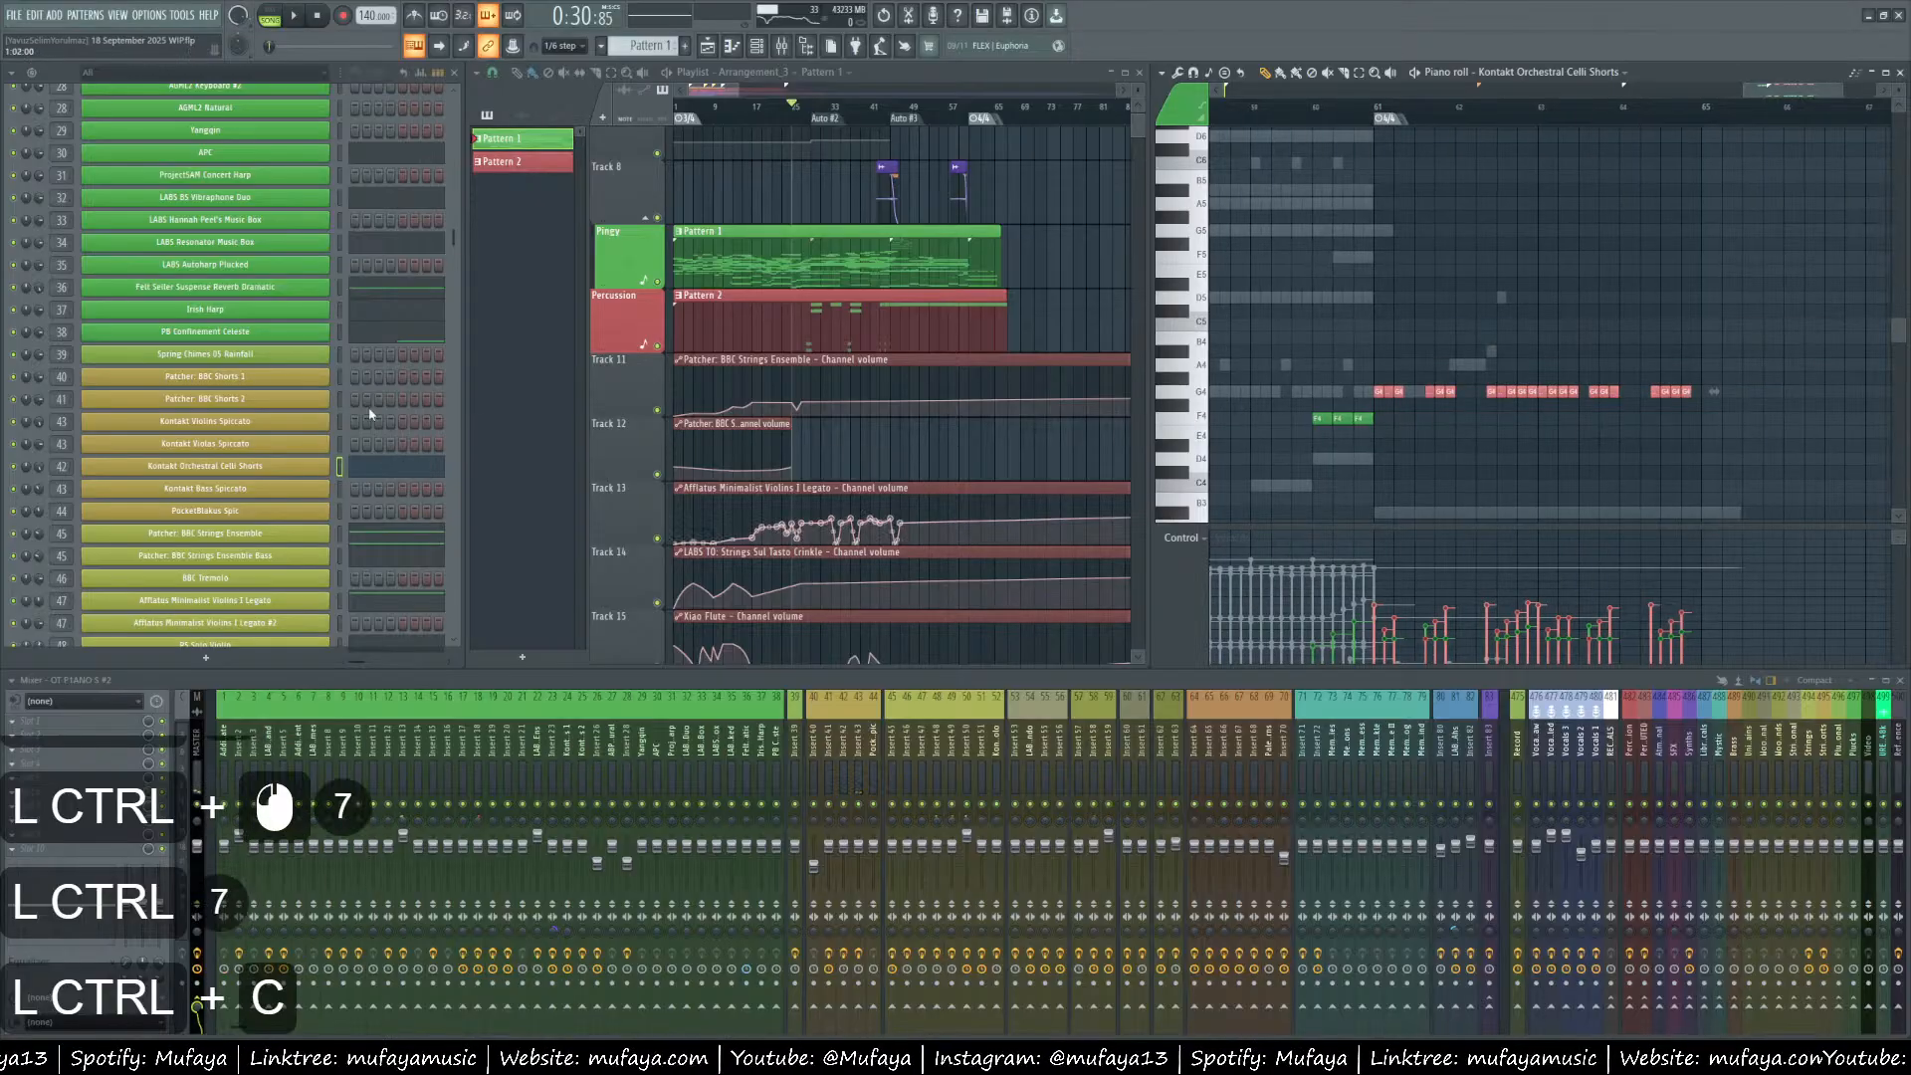
Paste the copied notes into the Kontakt Violins Spiccato part from bar 61 and raise them one octave to G5.
right_click(286, 425)
click(349, 425)
ctrl+scroll(1321, 390, up, 8)
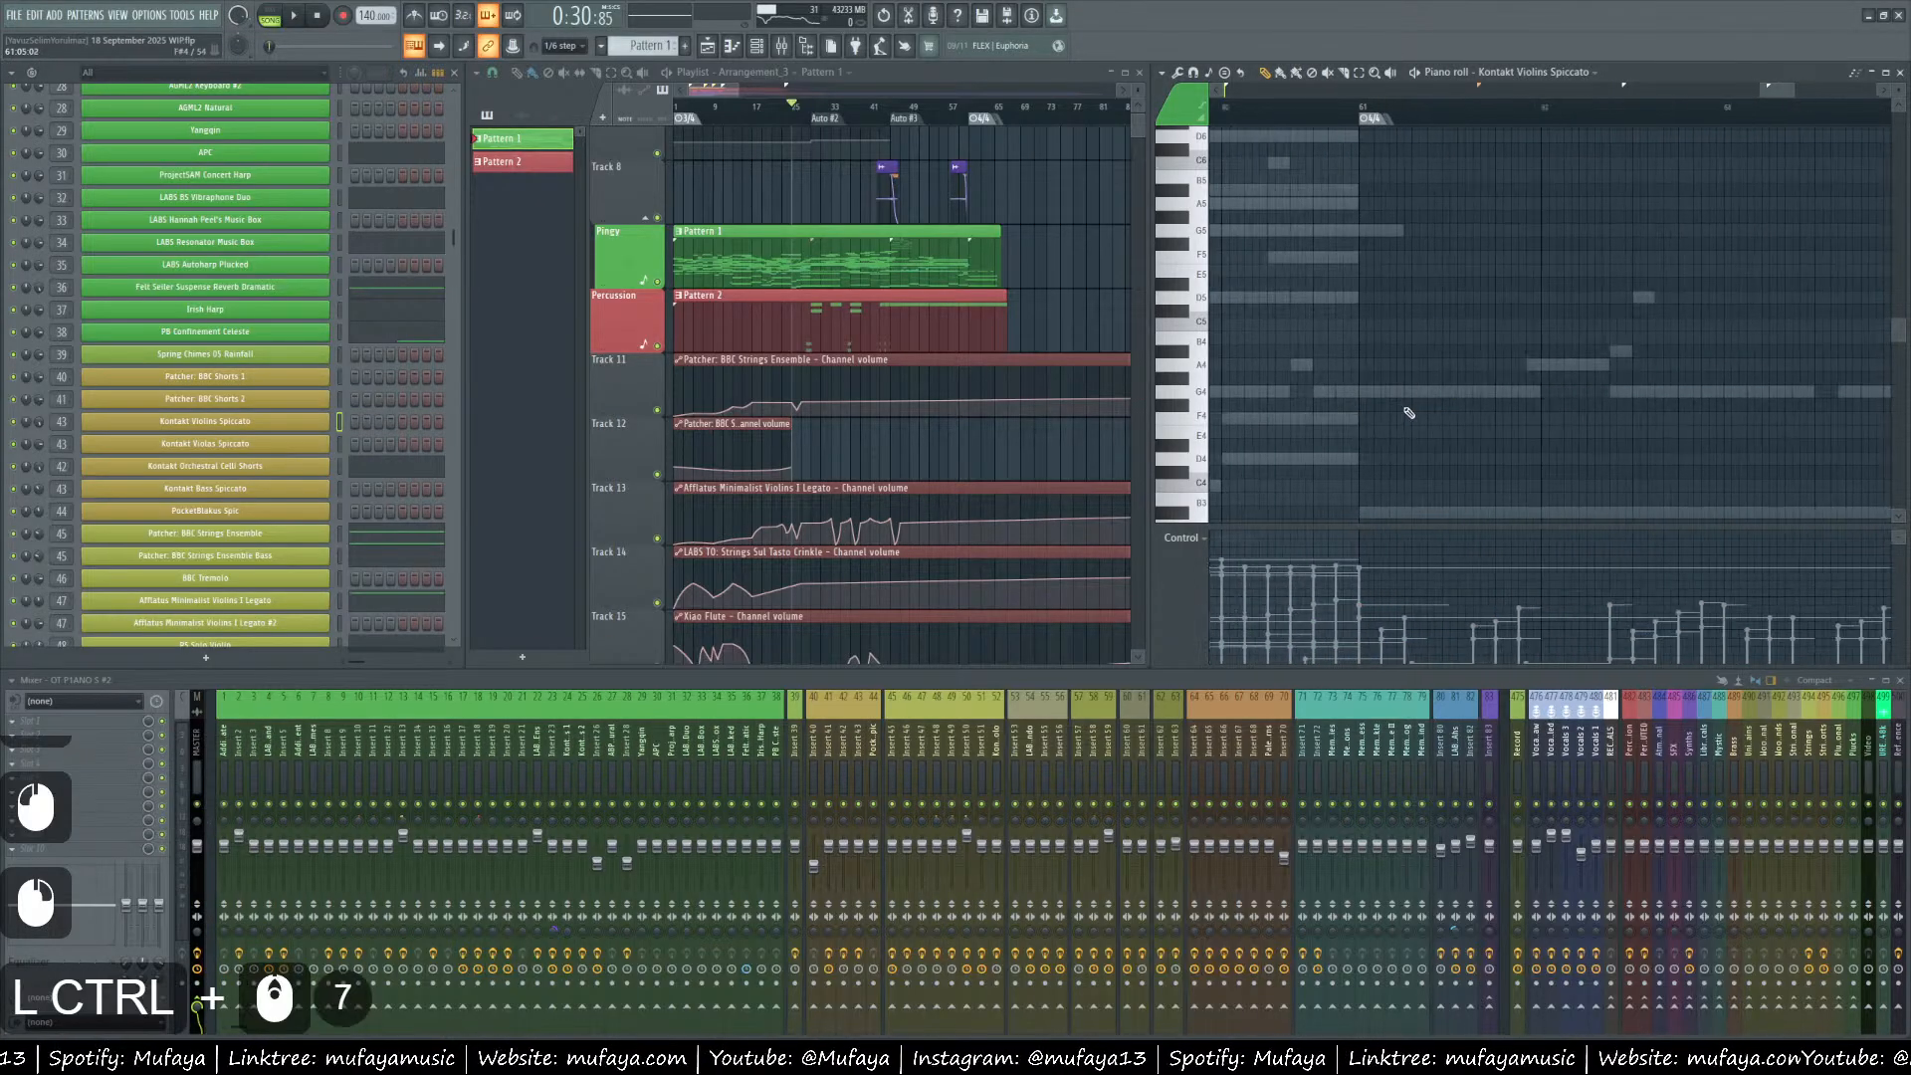
key(ctrl+v)
drag(1321, 389, 1509, 406)
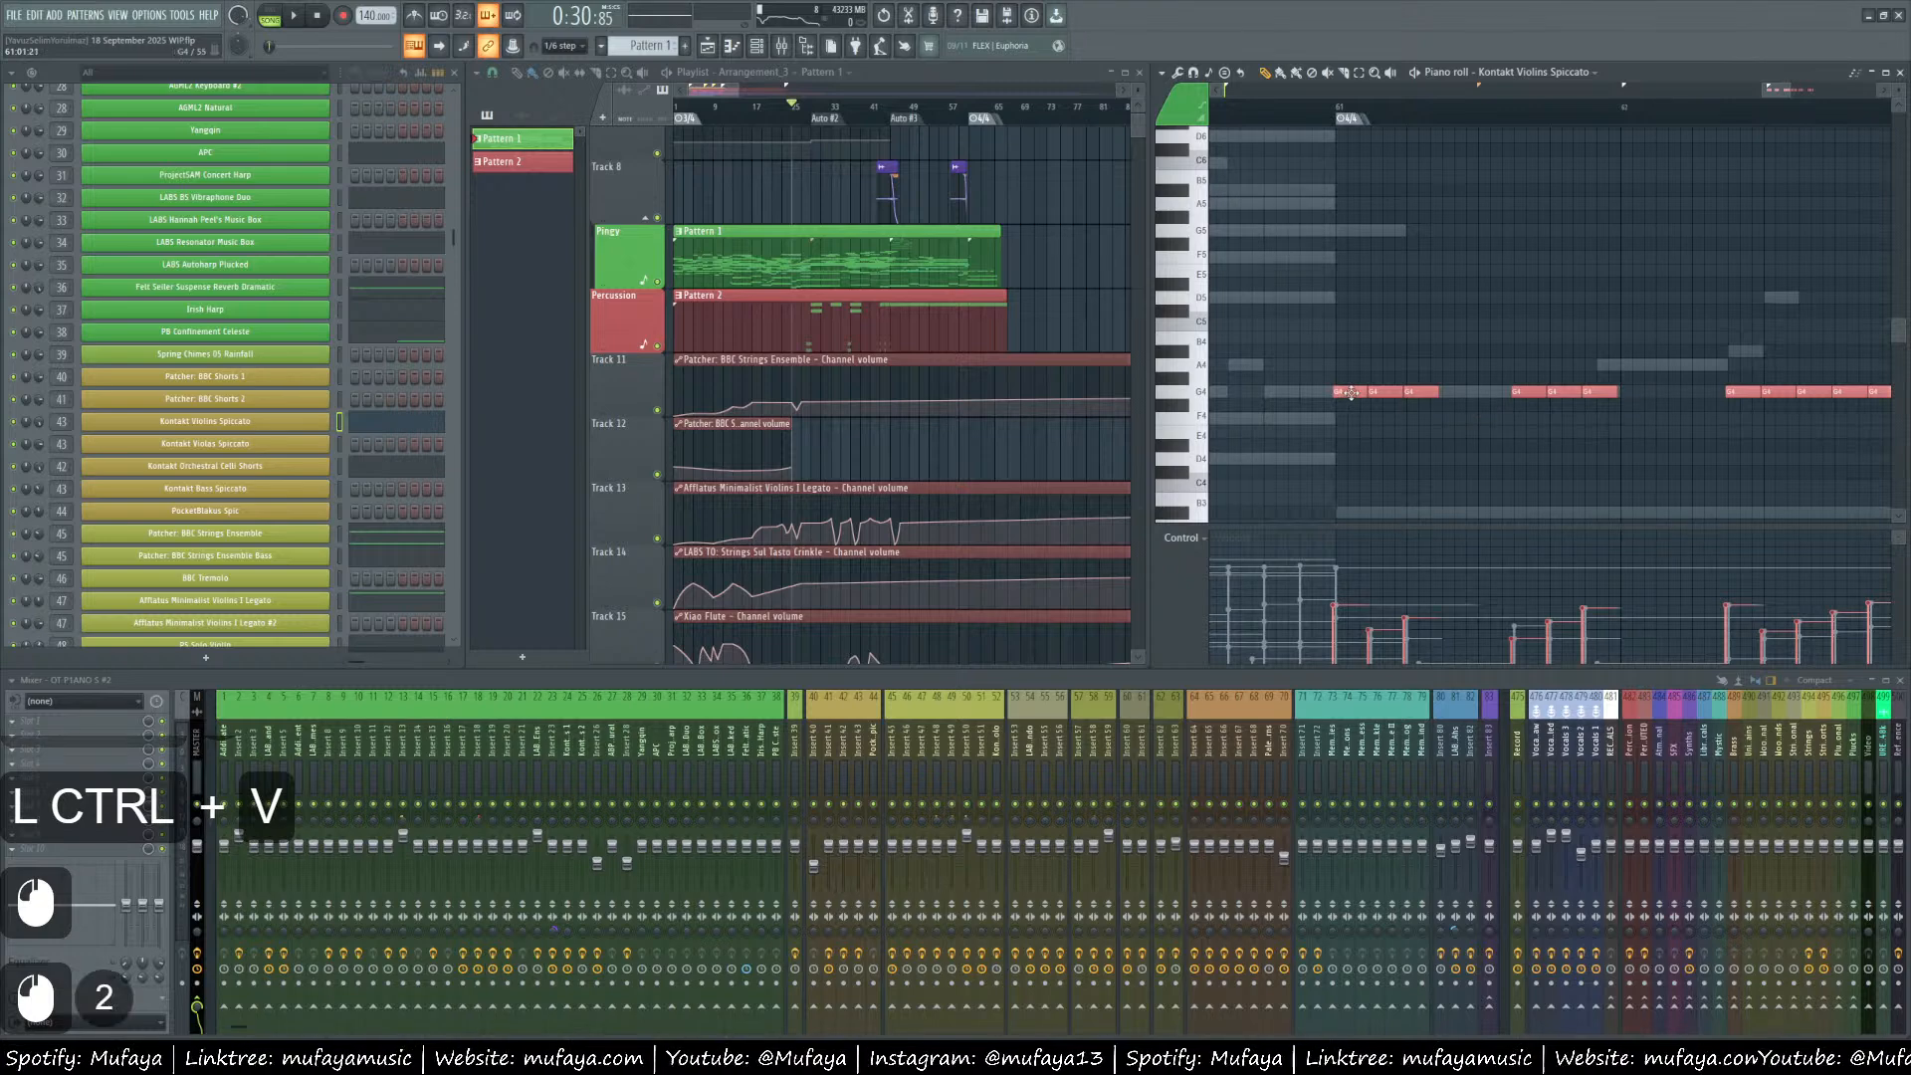
key(ctrl+Up)
Audition the pasted violin spiccato notes by playing the song from about bar 59 past the bar 61 marker, and stop it.
key(space)
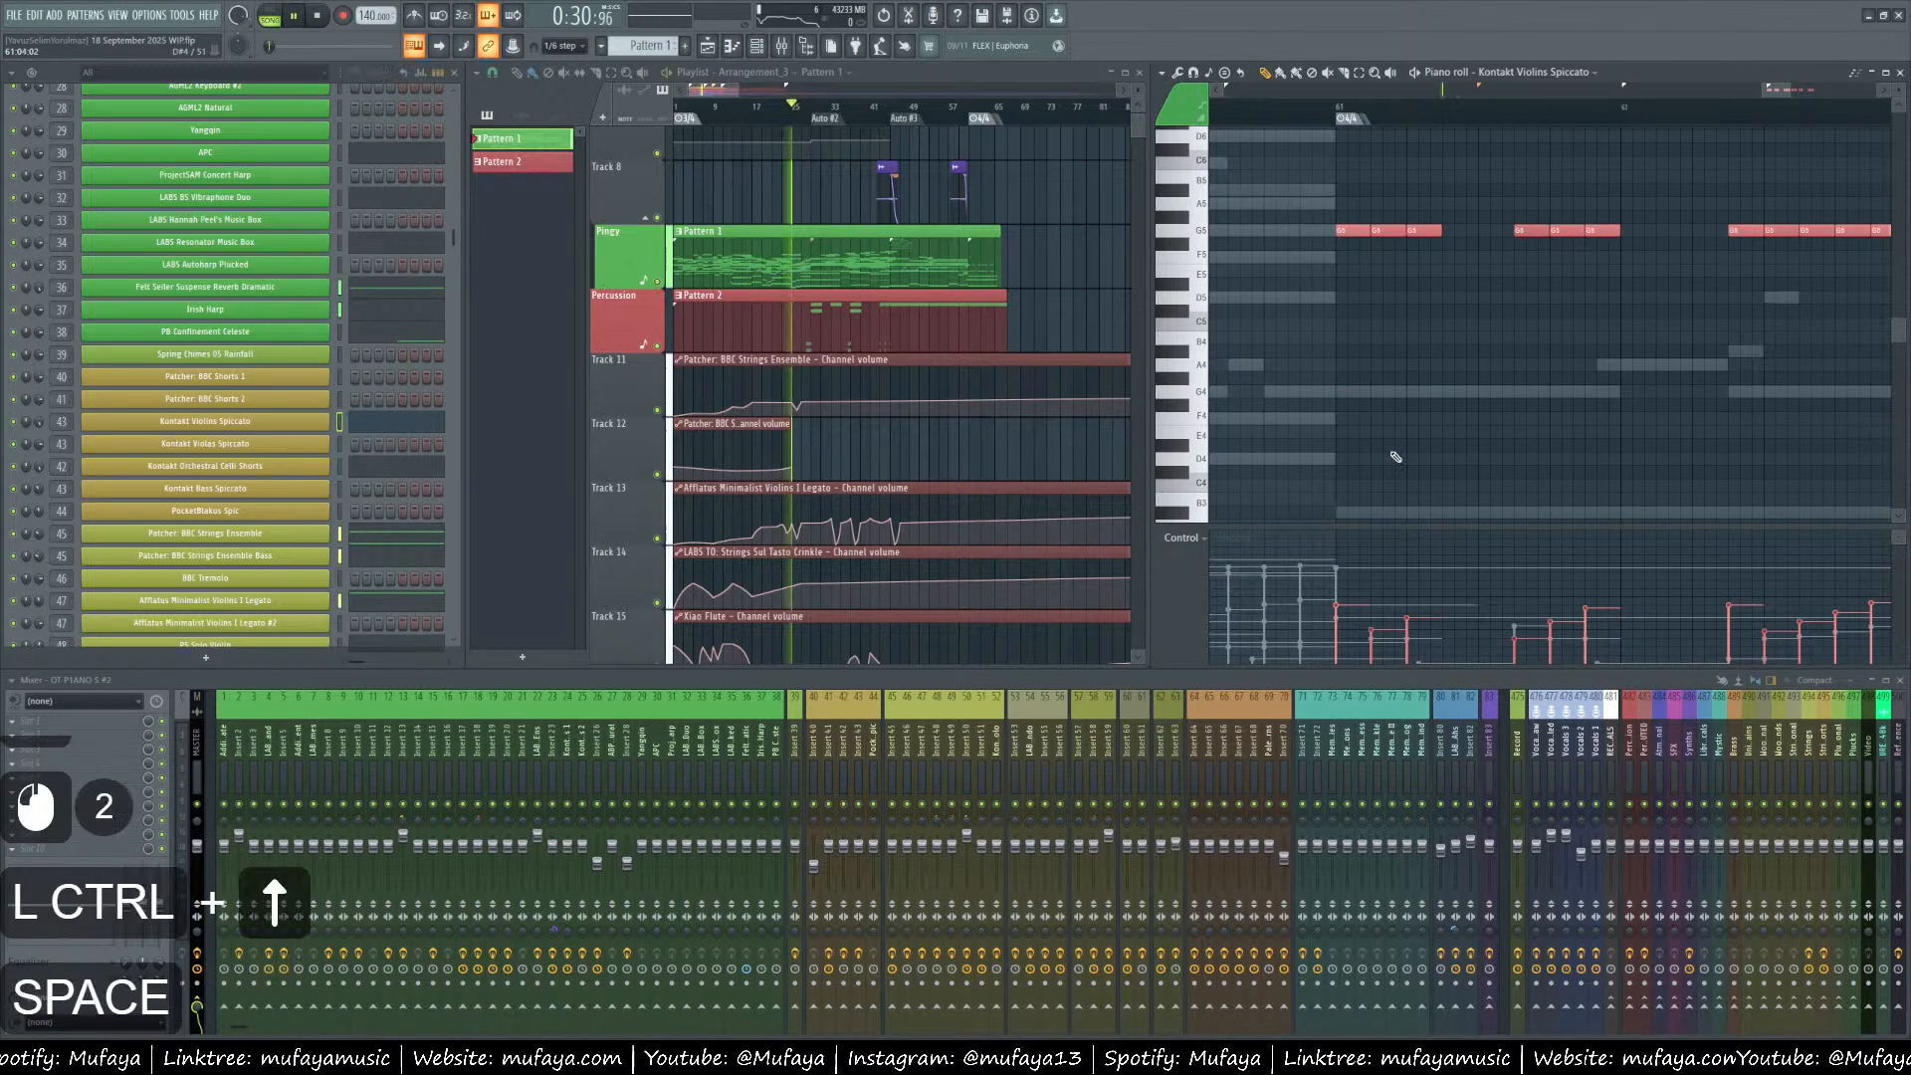
ctrl+scroll(1394, 456, down, 6)
key(space)
click(1269, 122)
right_click(1416, 319)
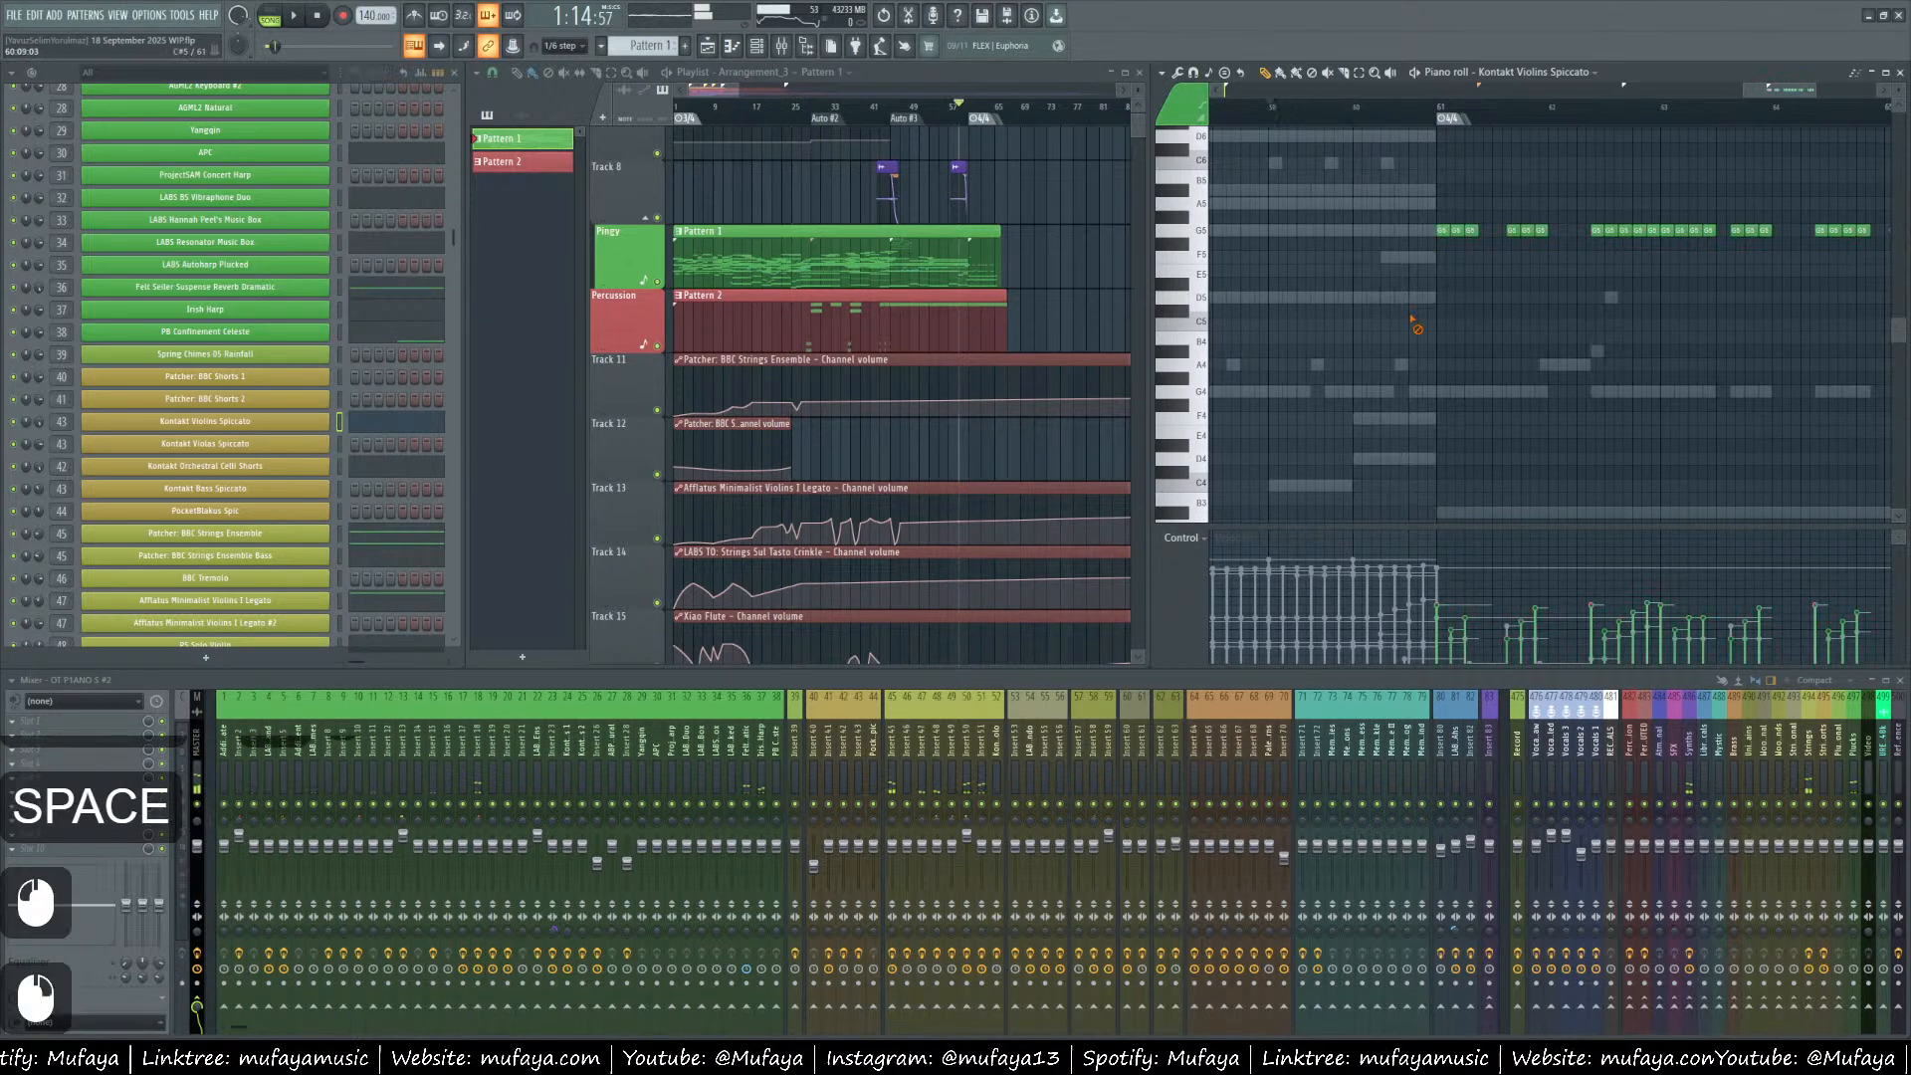
key(space)
ctrl+scroll(1370, 375, down, 2)
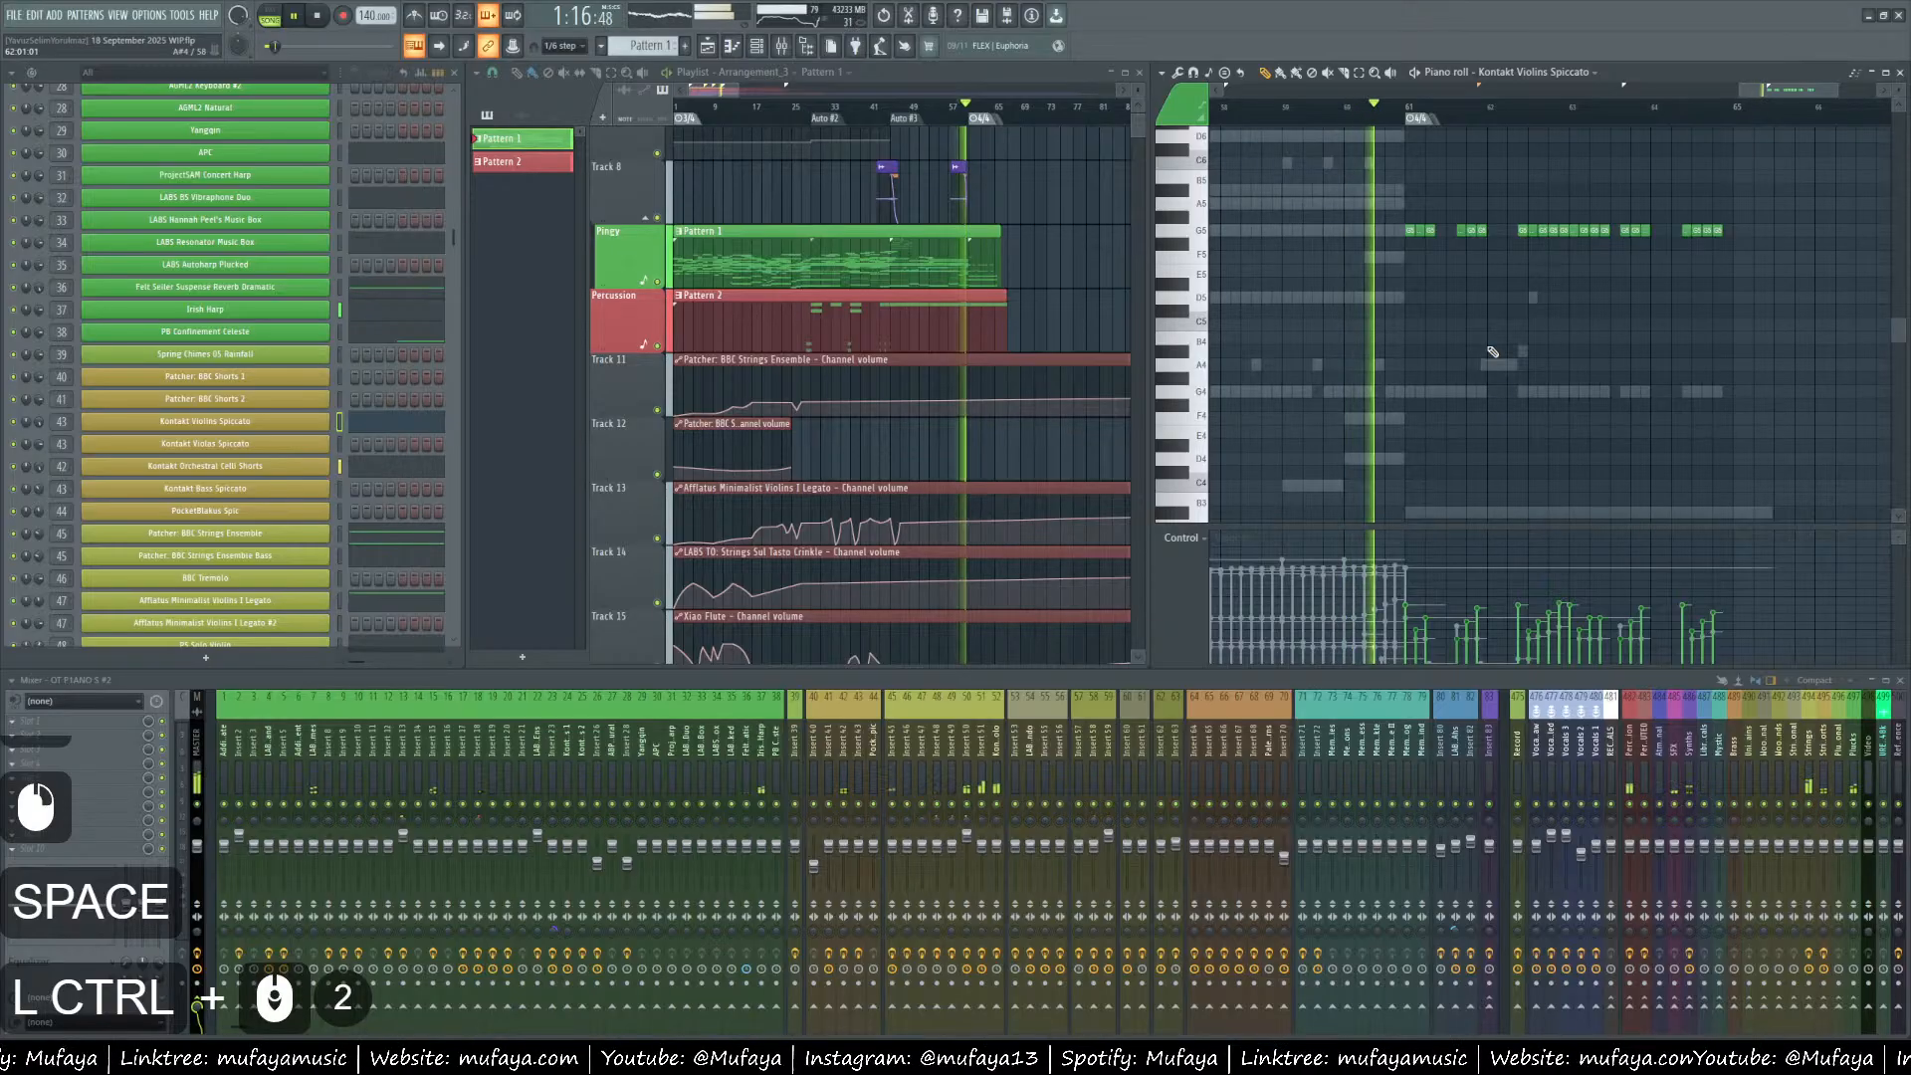
right_click(1492, 352)
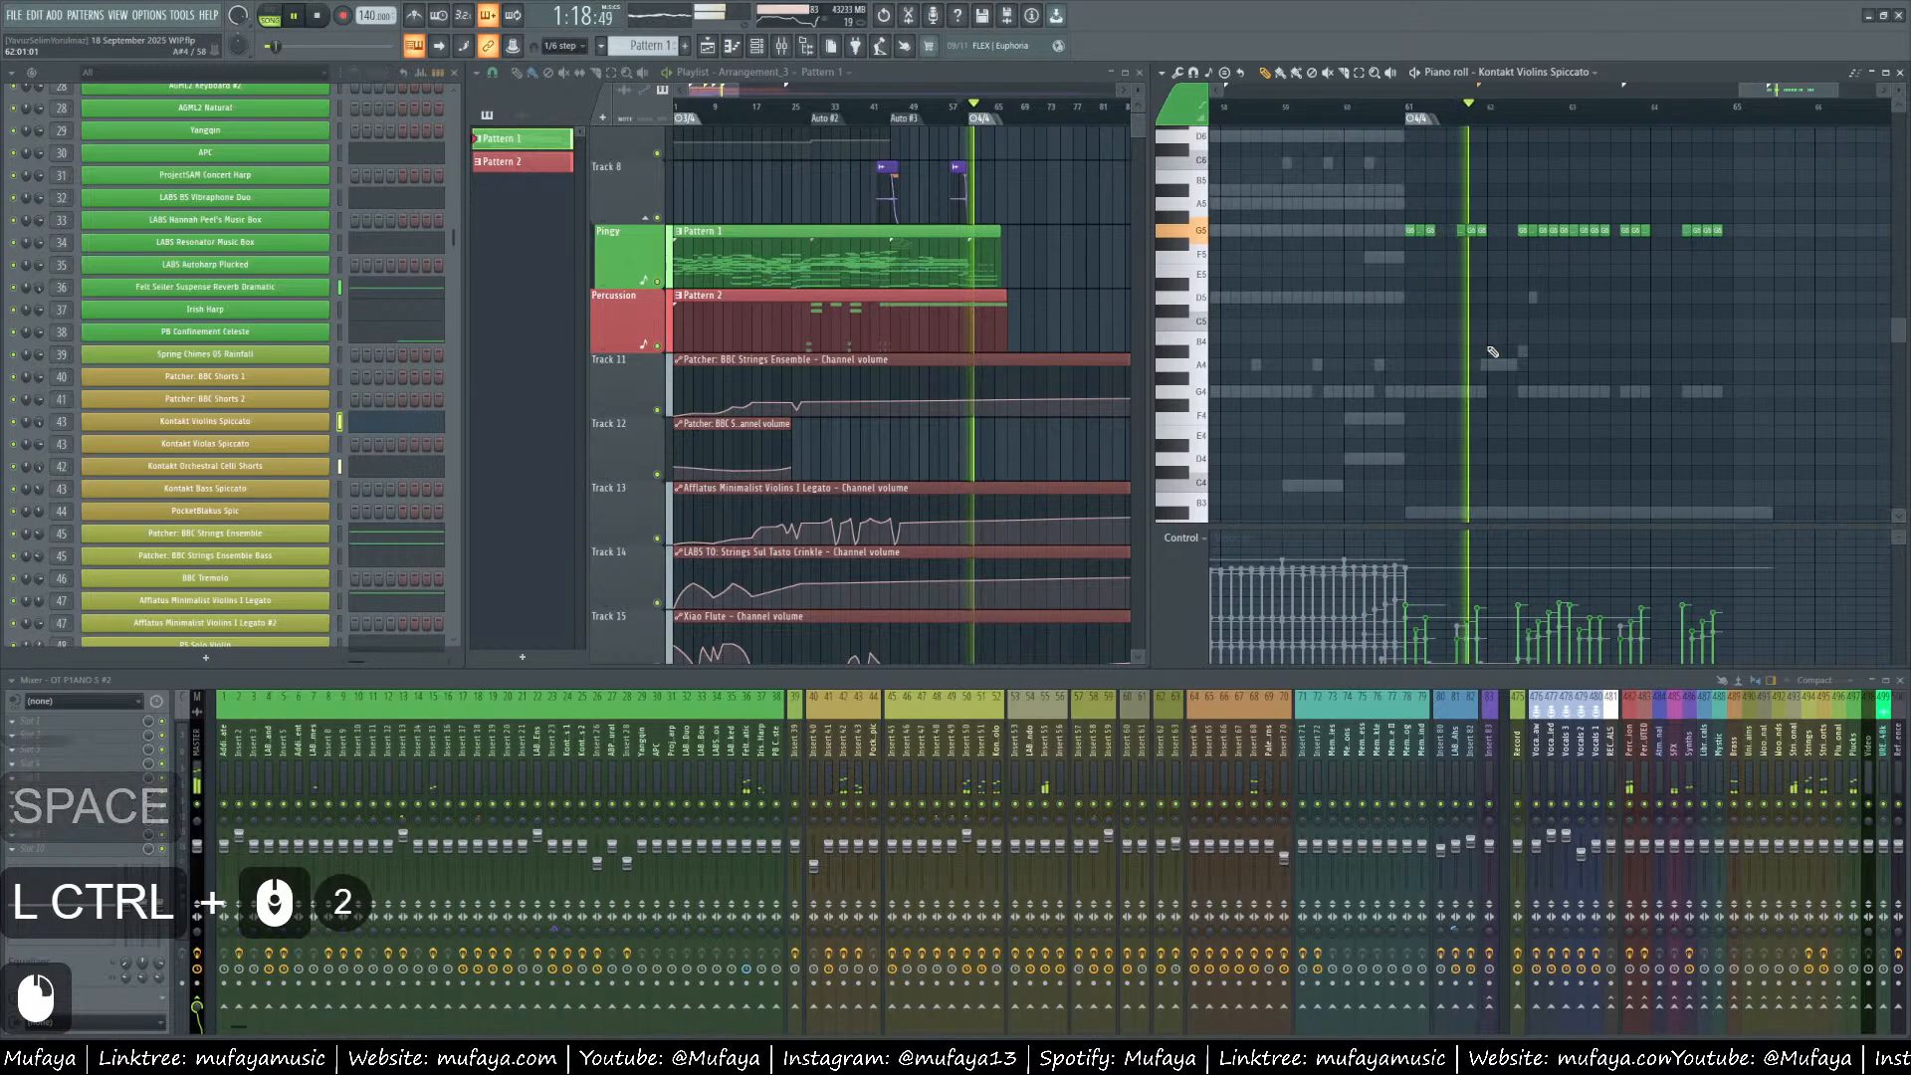
key(space)
Examine the end of the Pattern 1 (consolidated) clip on Track 8 and replay the transition into bar 61.
ctrl+scroll(1000, 234, up, 6)
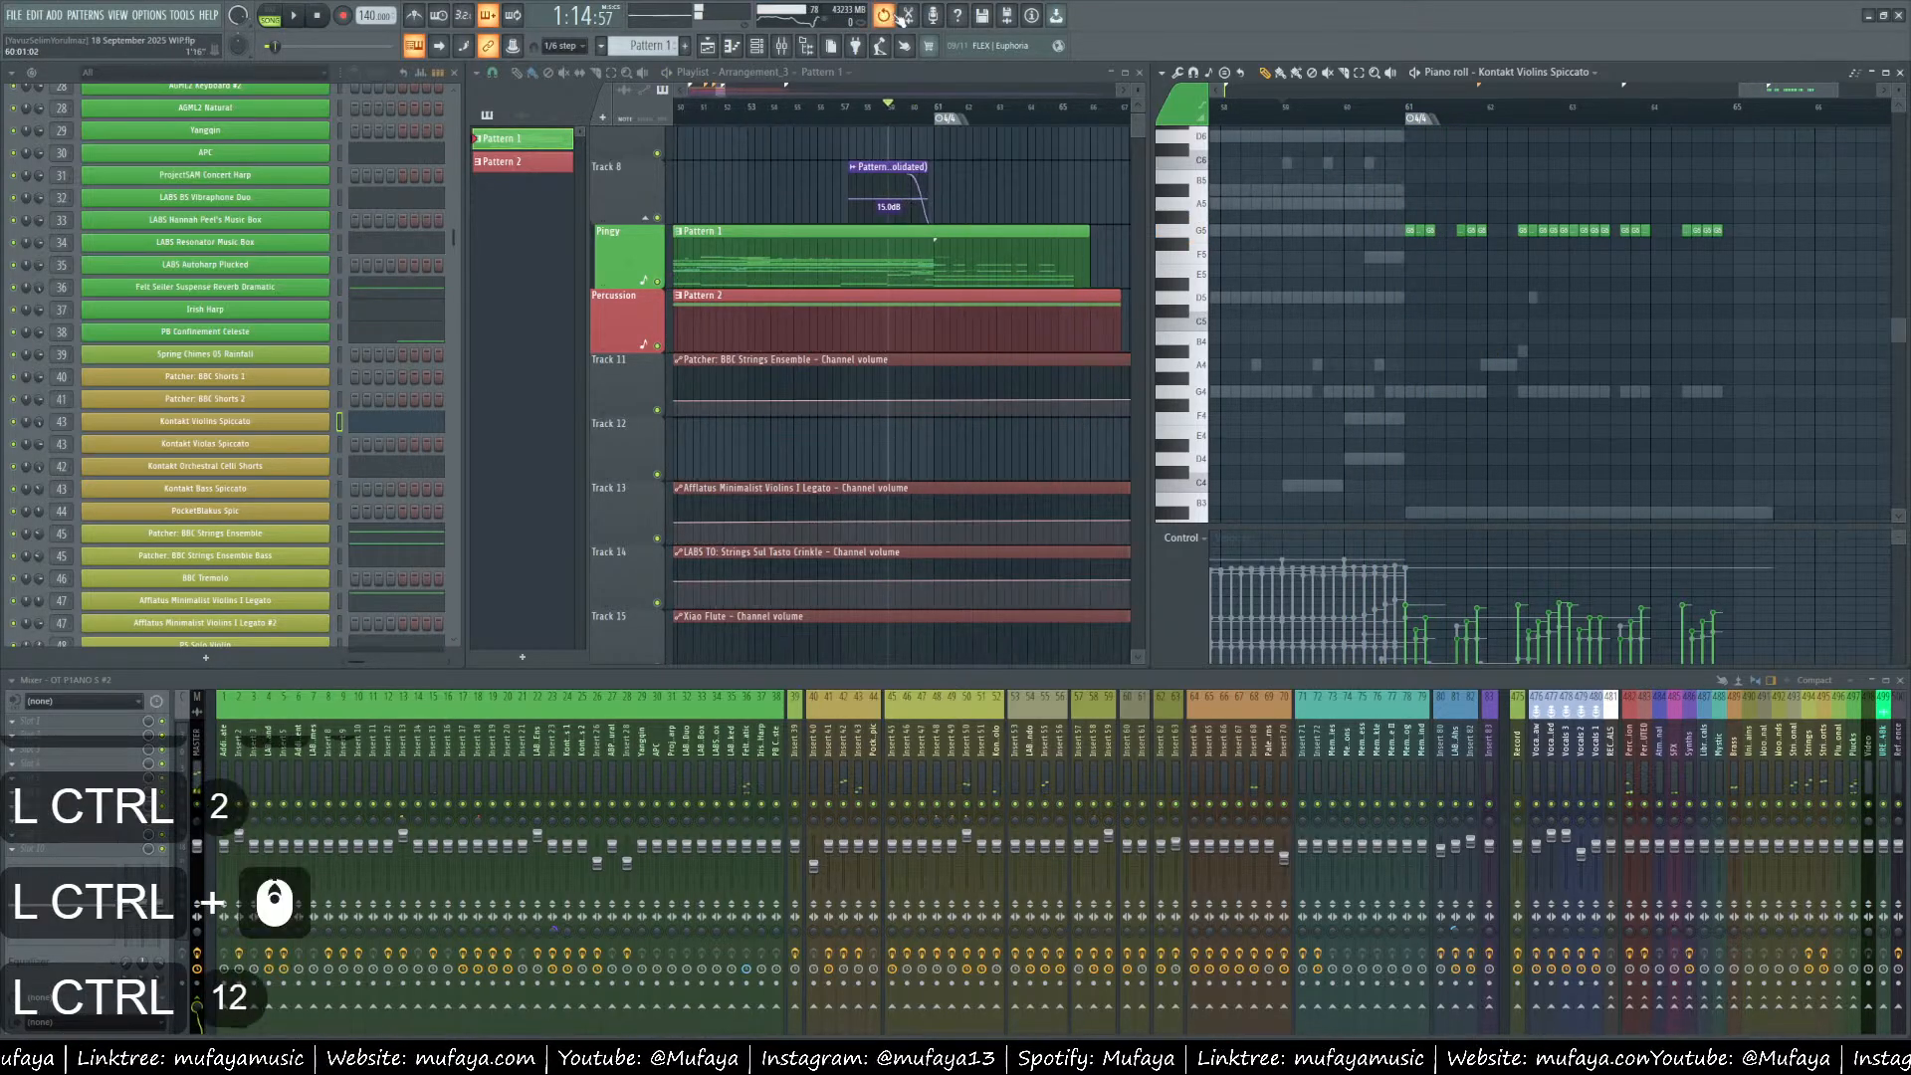
ctrl+scroll(942, 249, up, 5)
scroll(942, 249, up, 3)
scroll(943, 249, up, 5)
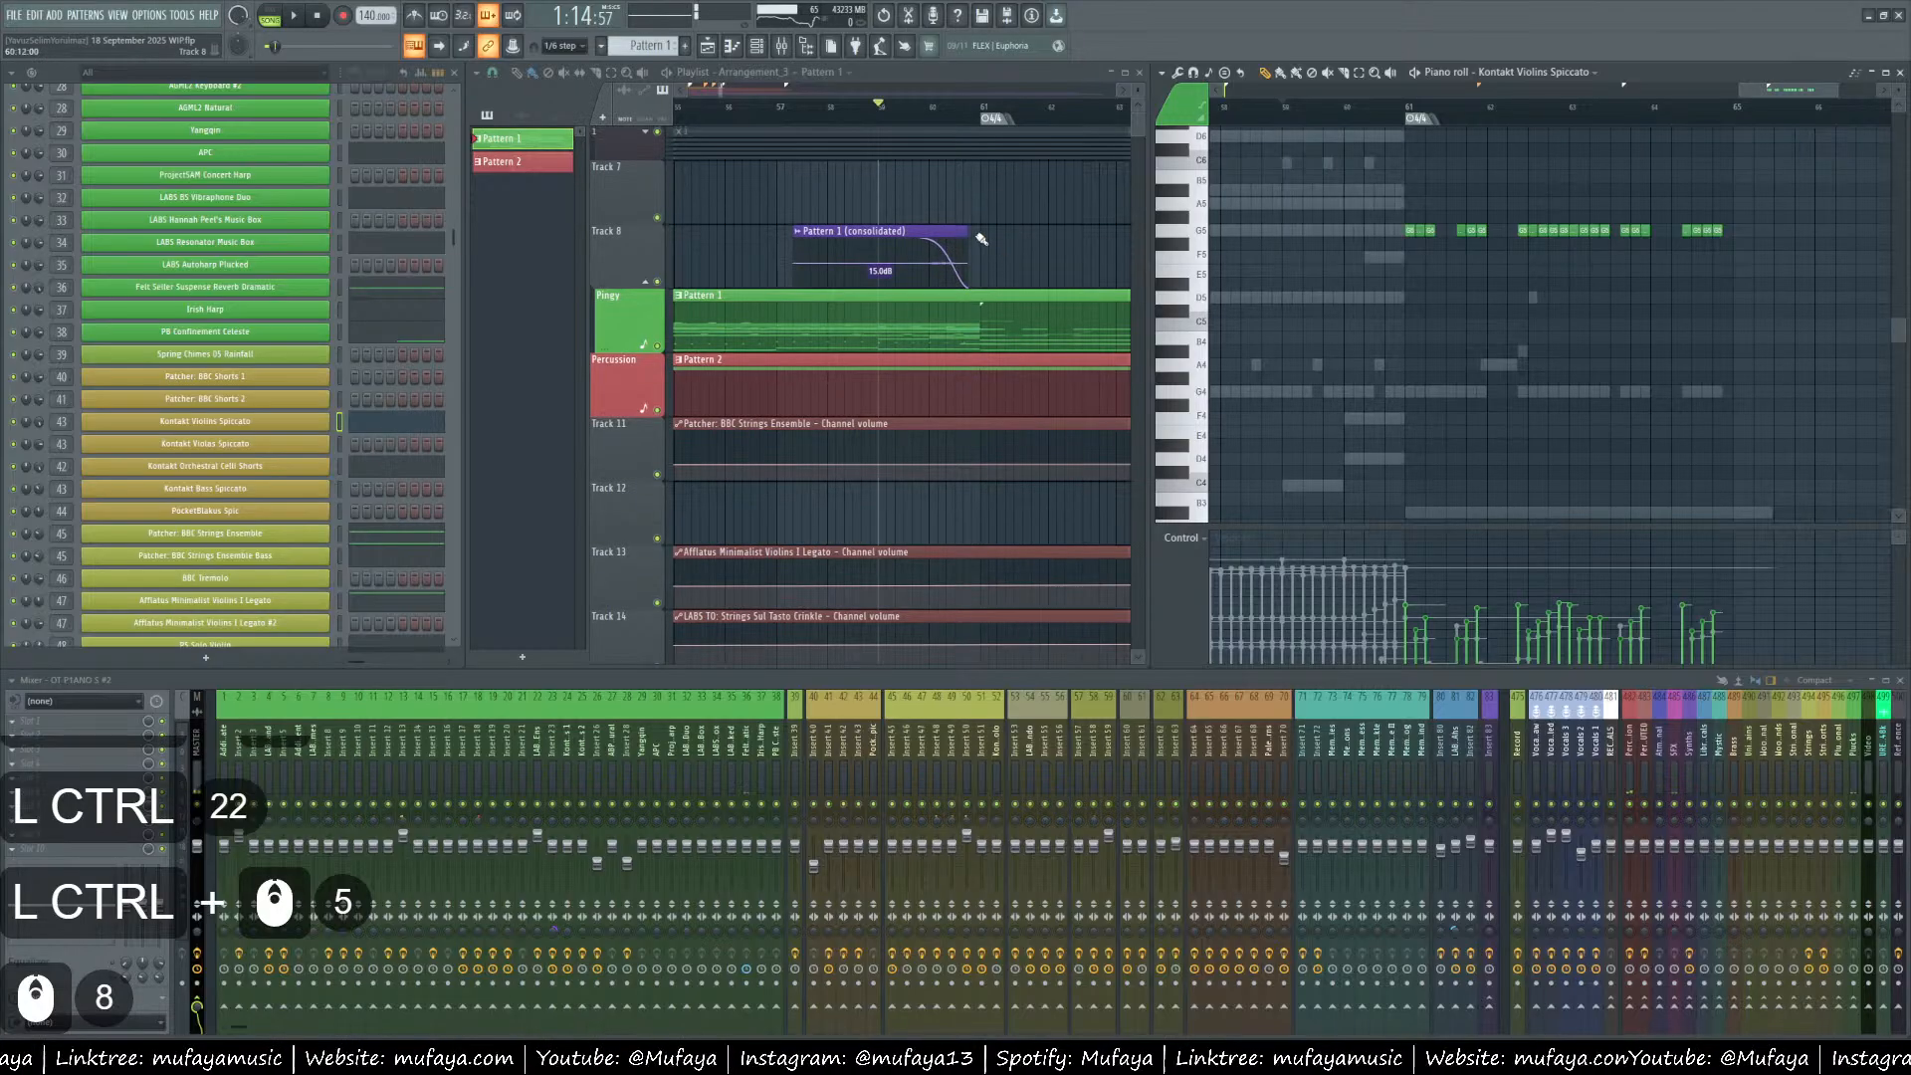
key(space)
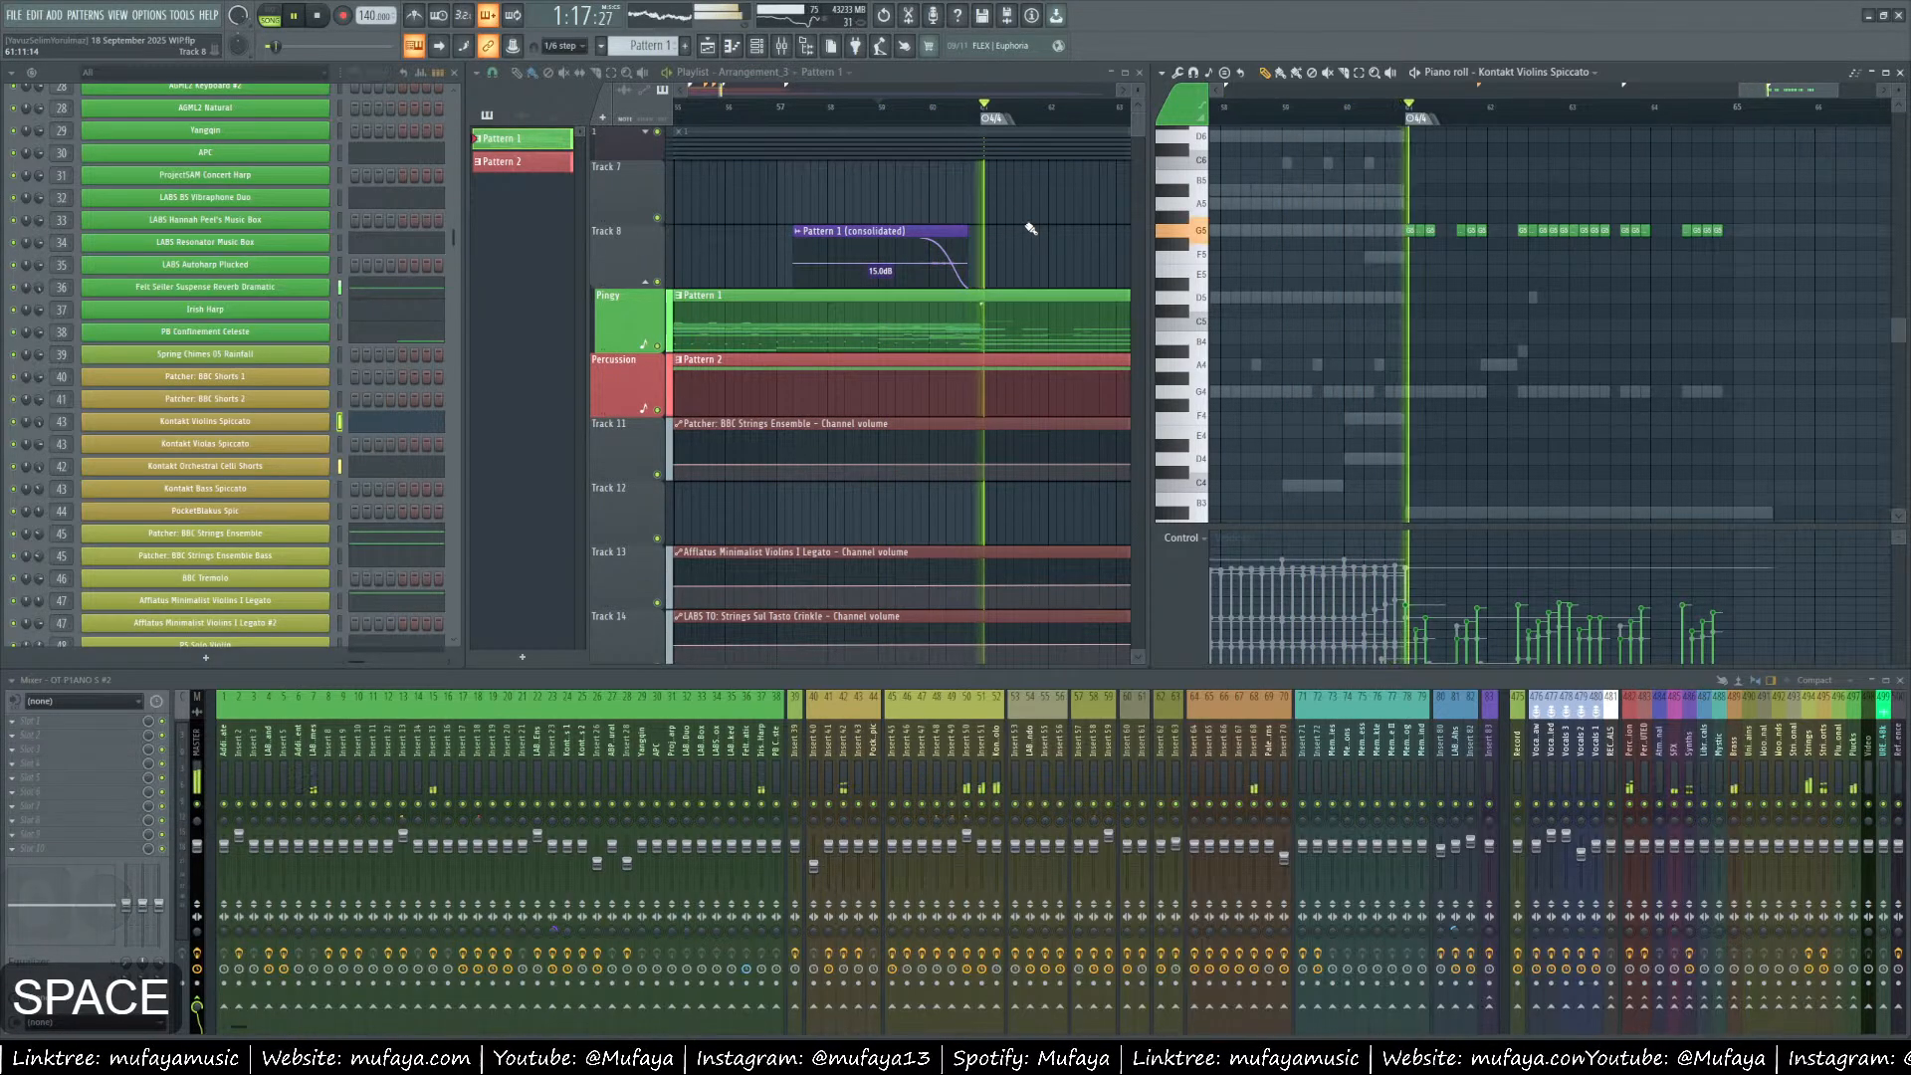
key(space)
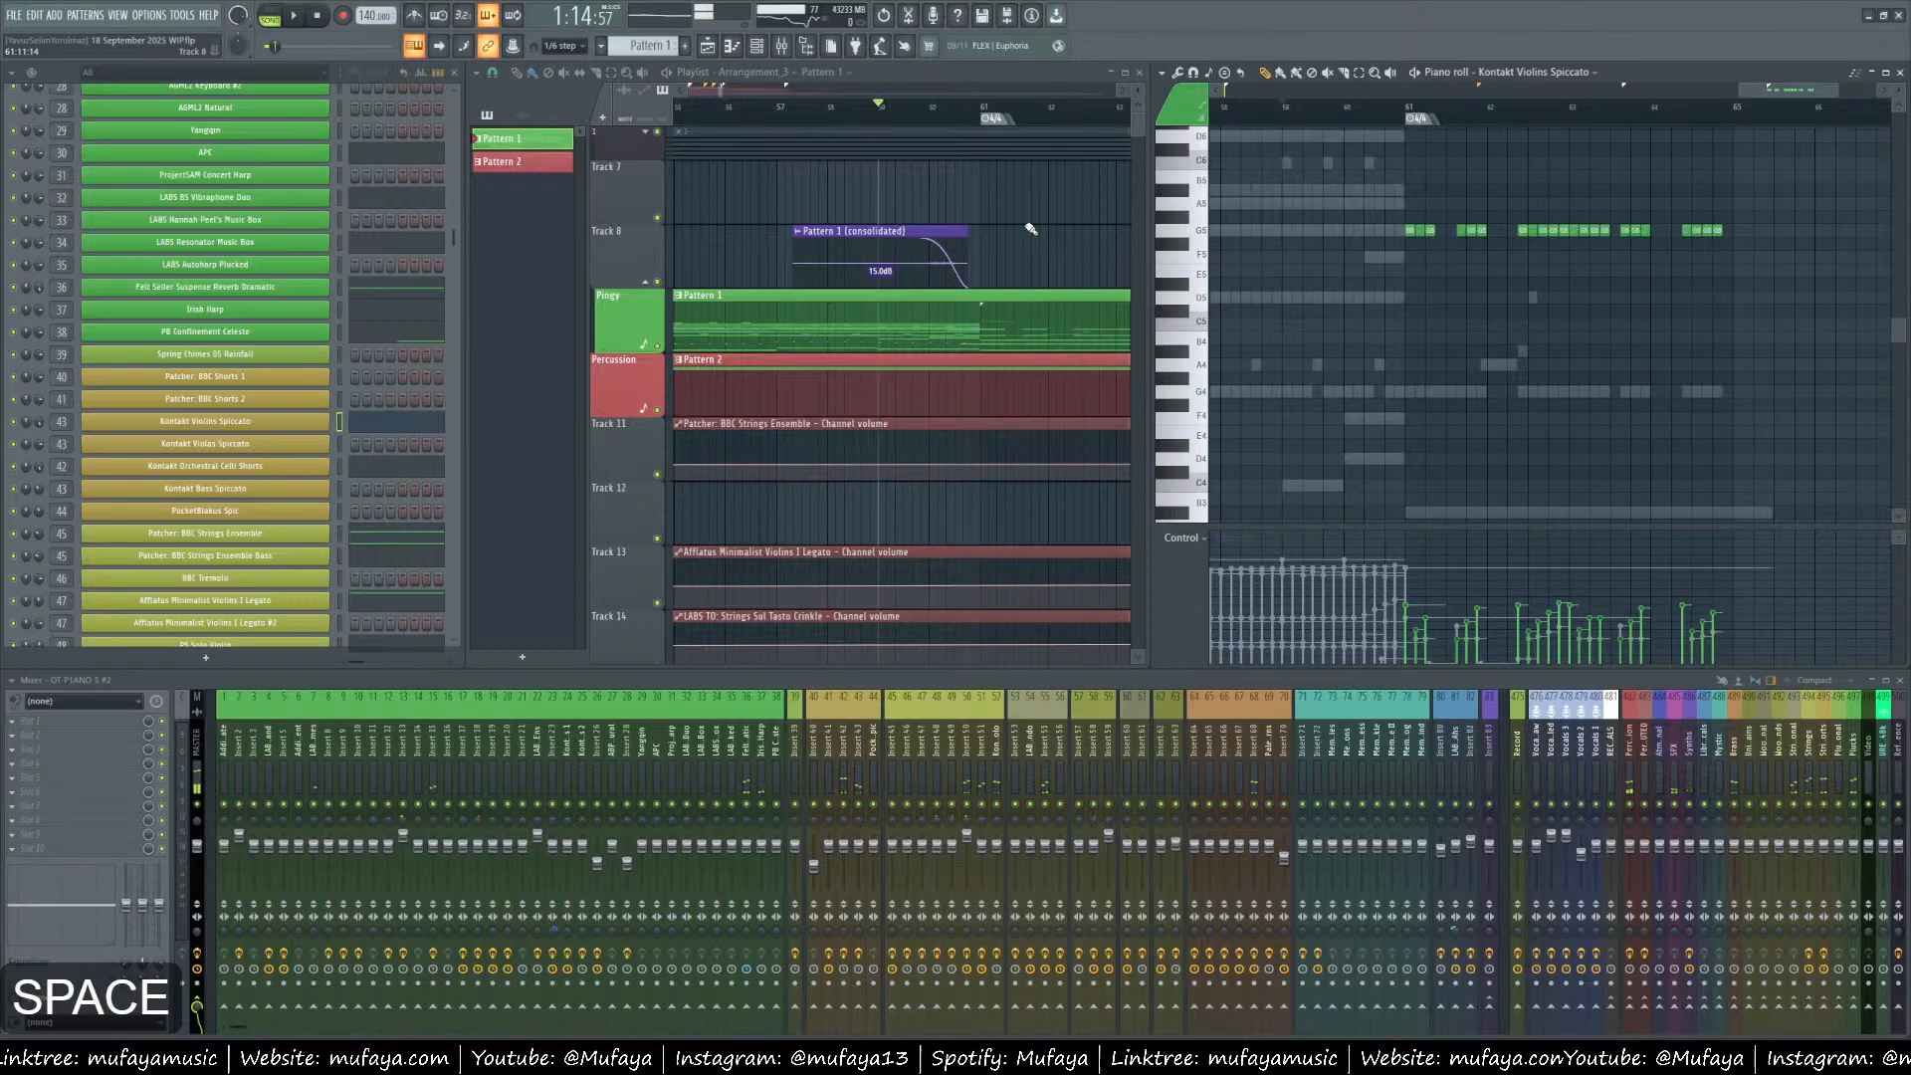
Save the project.
key(ctrl)
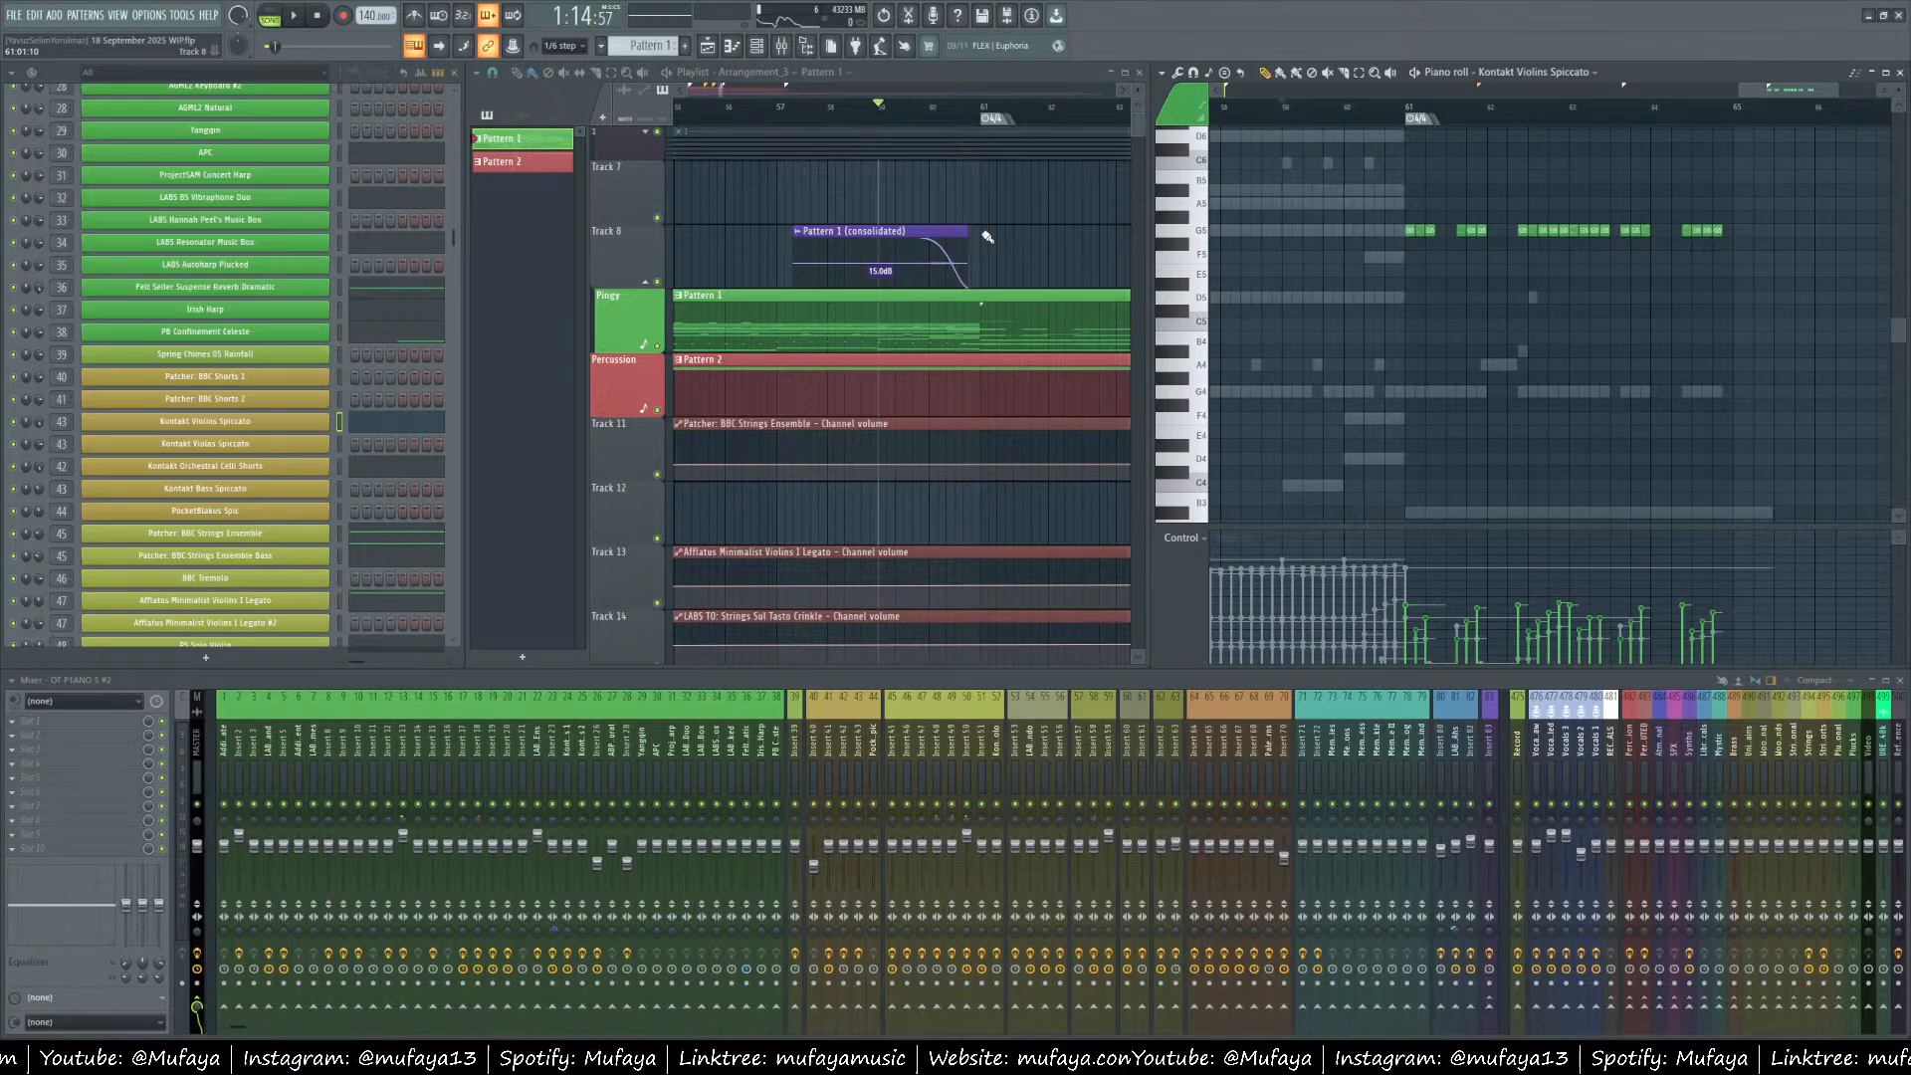
key(ctrl+5)
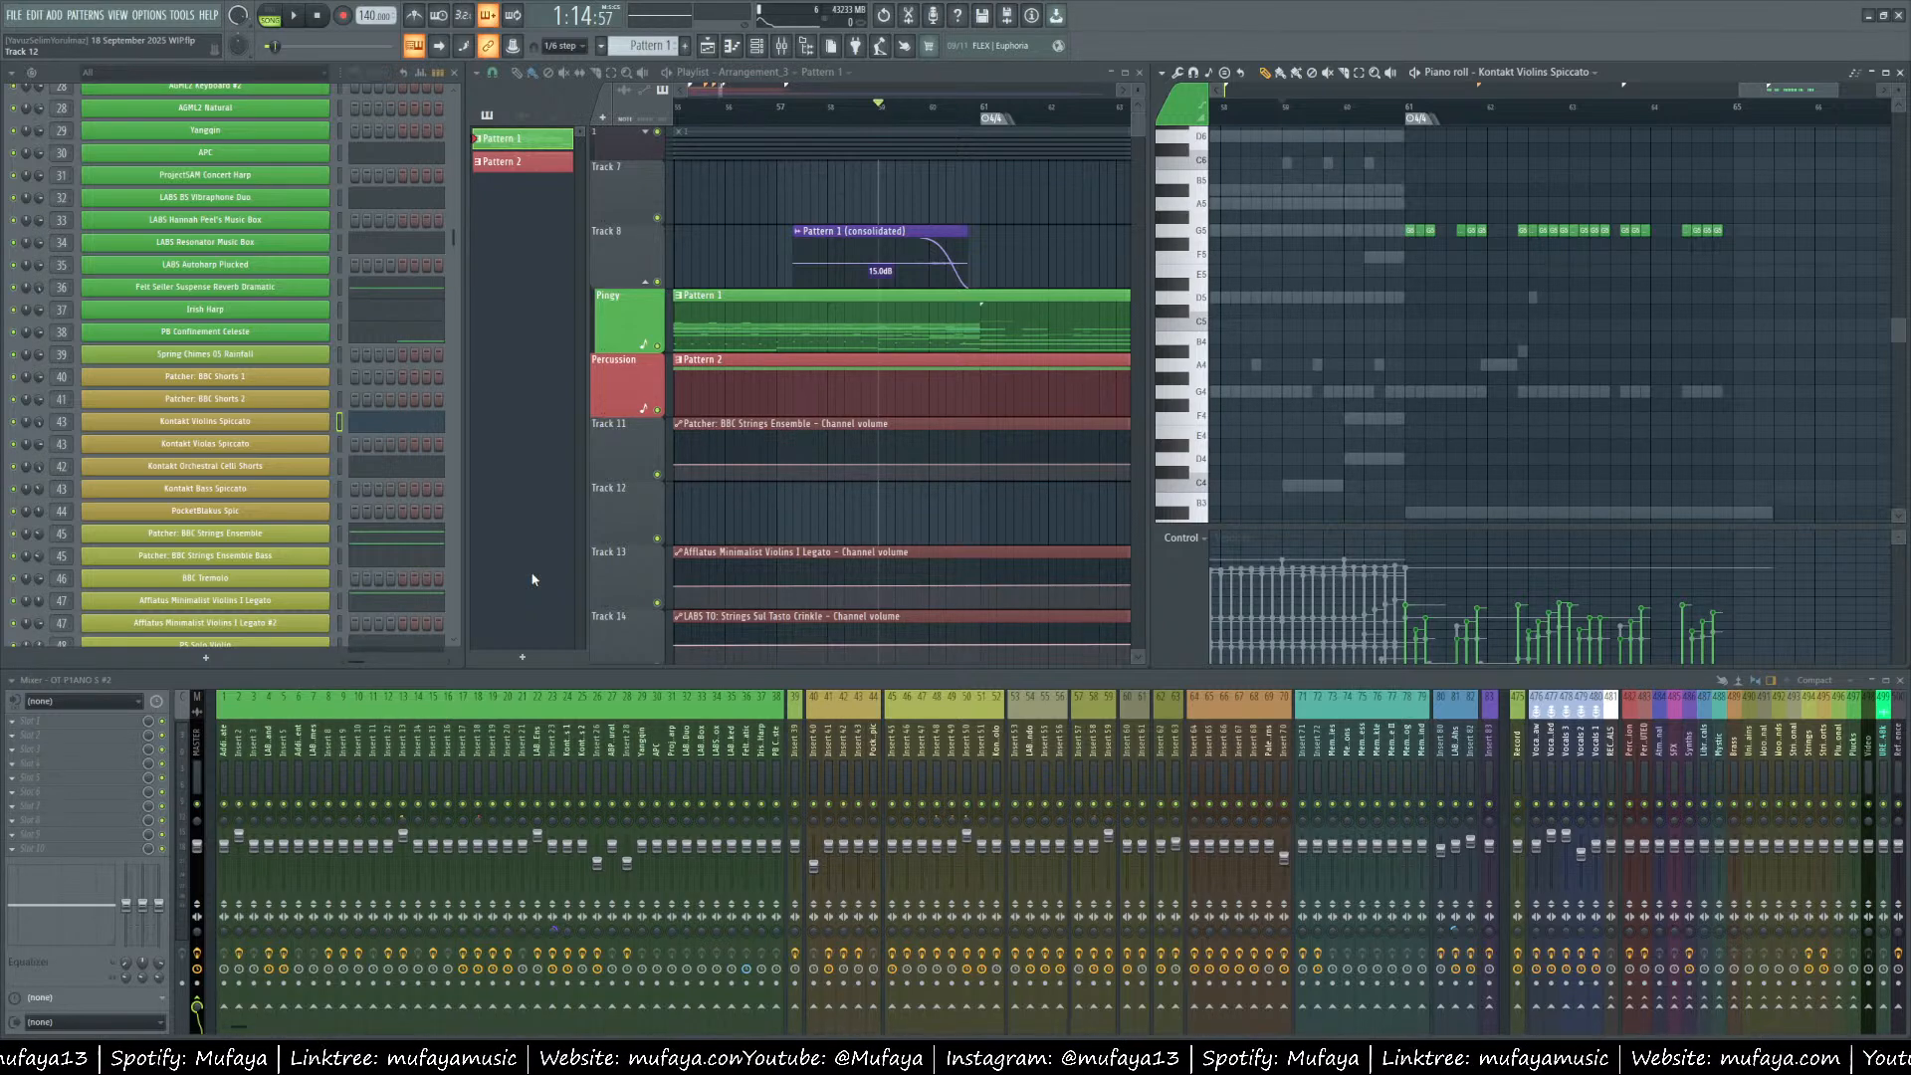
key(ctrl+s)
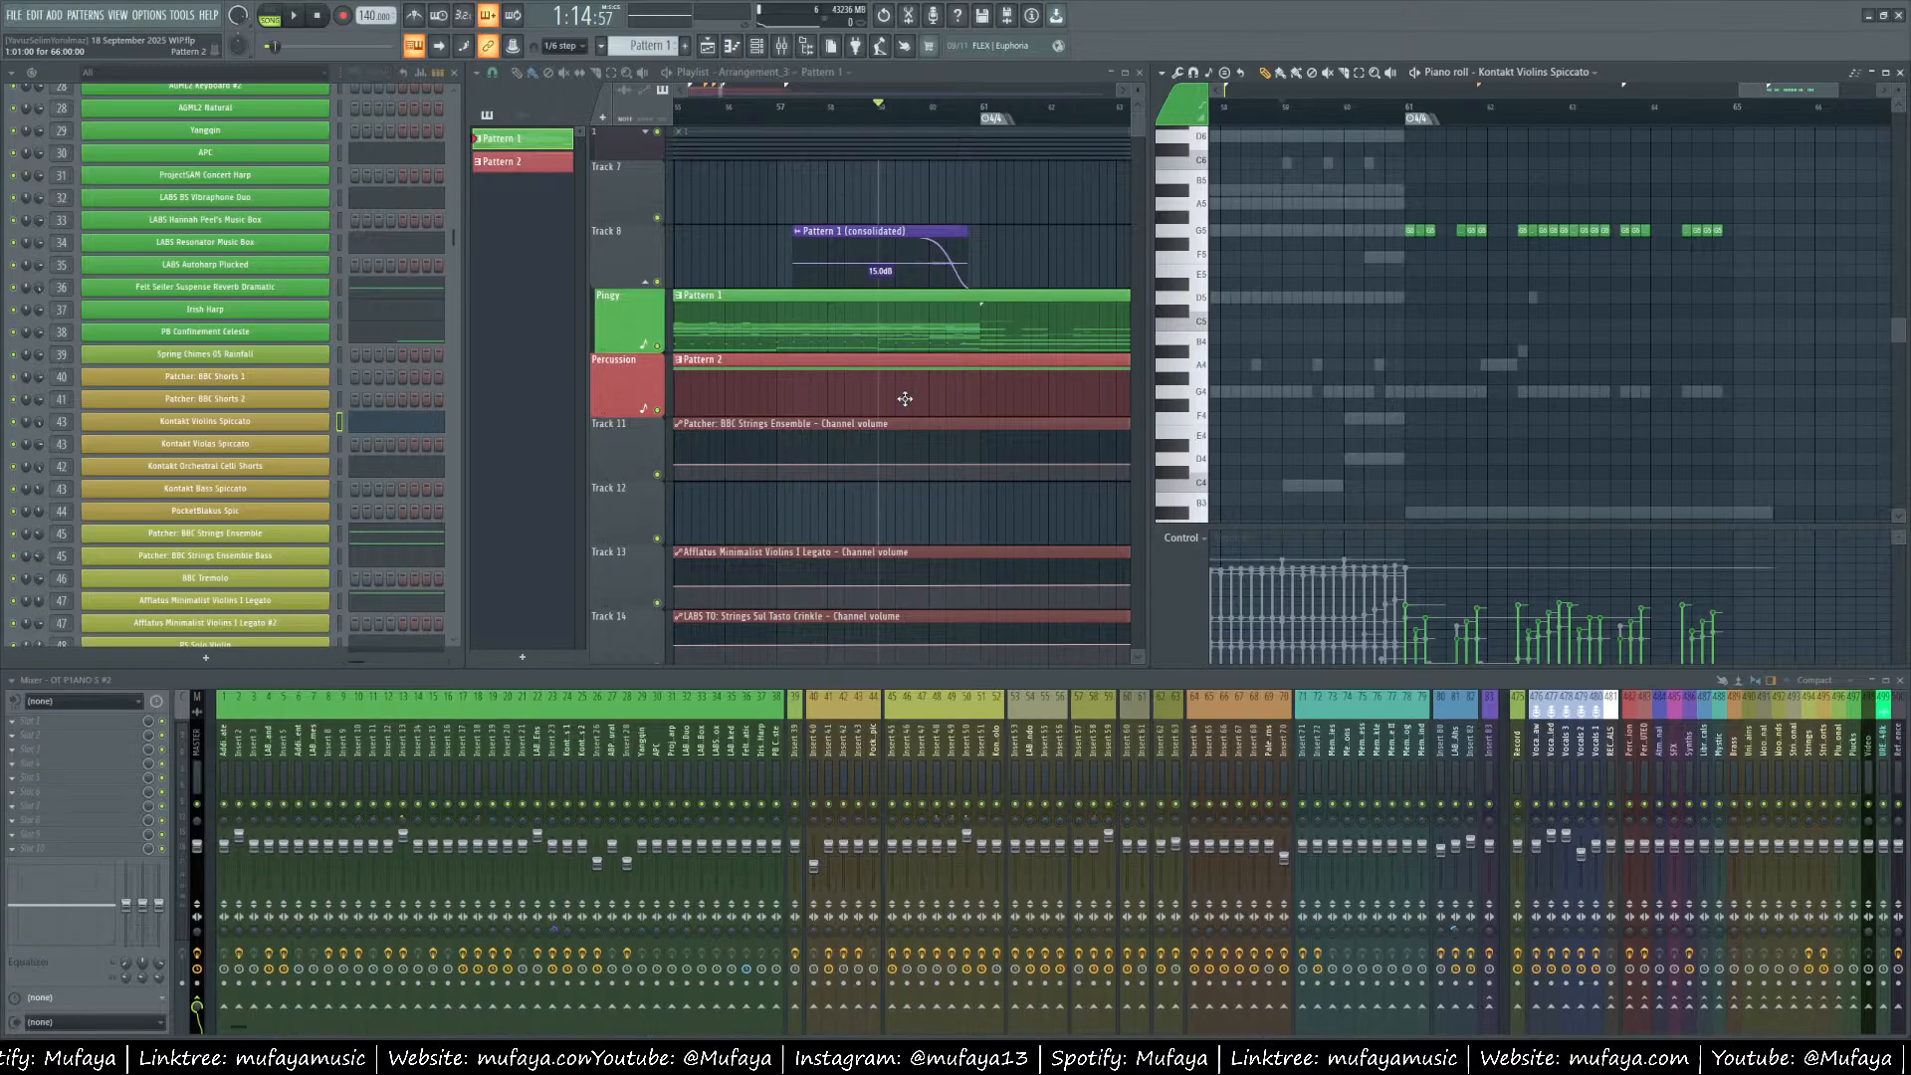
right_click(765, 519)
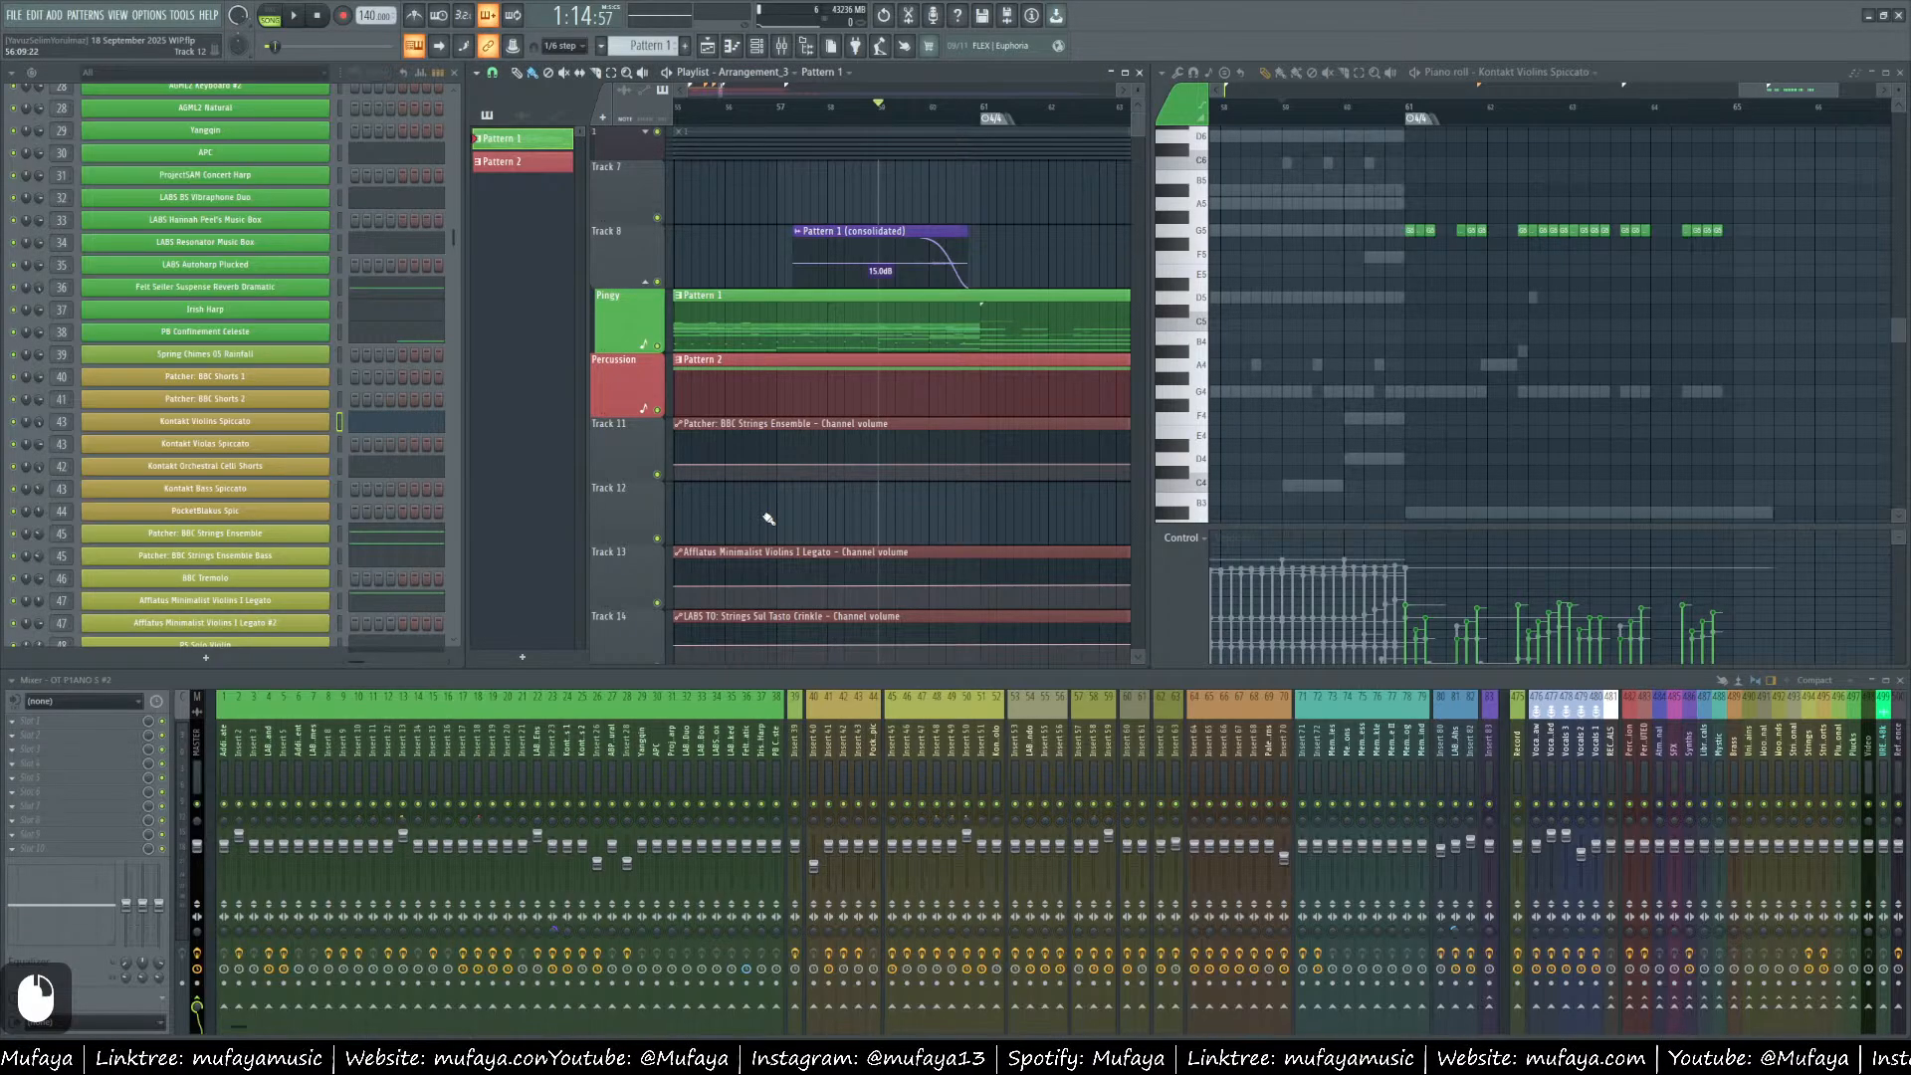